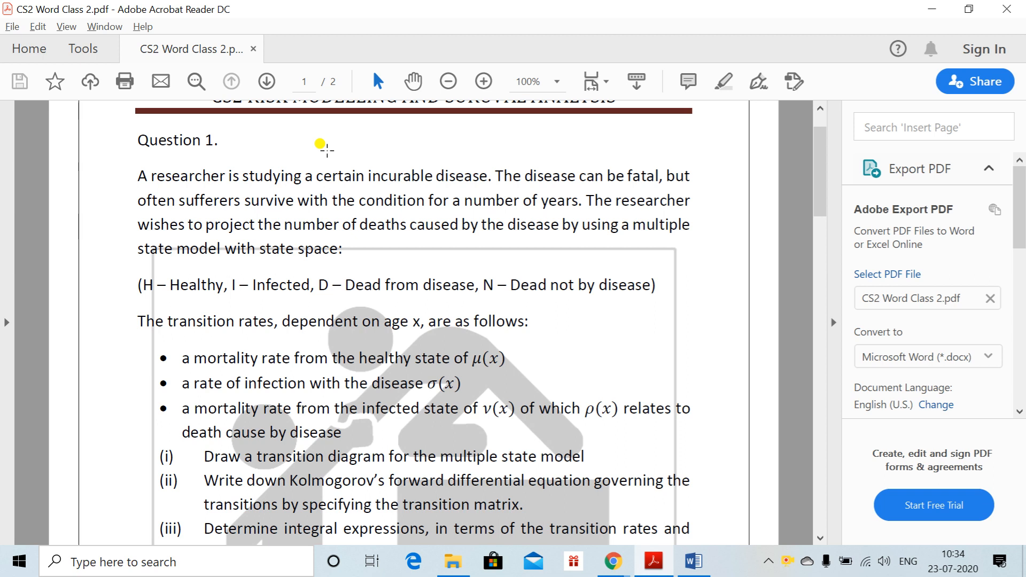
Step: Read Question 1 in the PDF, covering the state space, the transition rates and parts (i) to (iii)
scroll(326, 148, "down", 2)
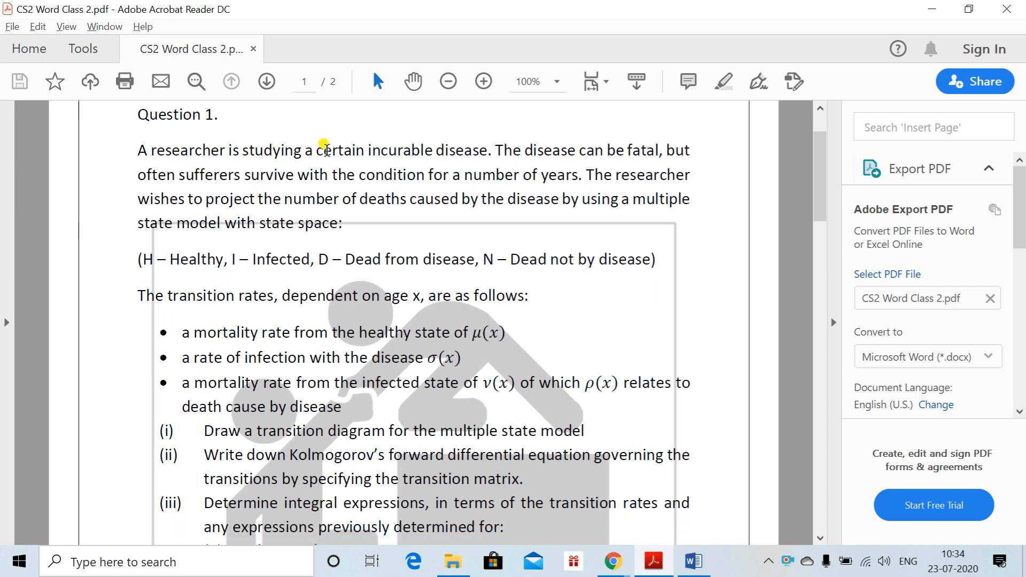
scroll(326, 149, "down", 1)
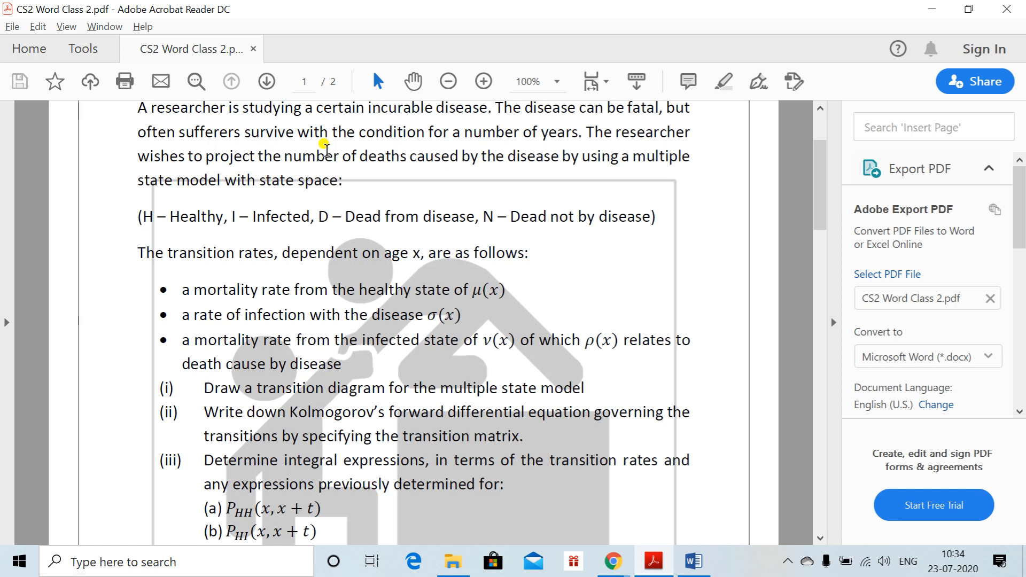
scroll(326, 147, "down", 1)
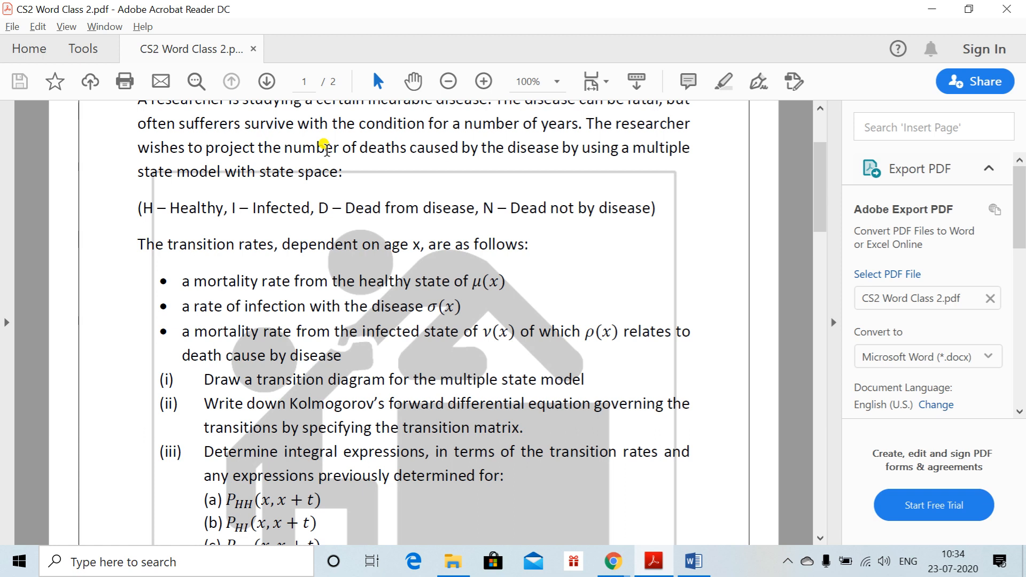
scroll(325, 146, "down", 2)
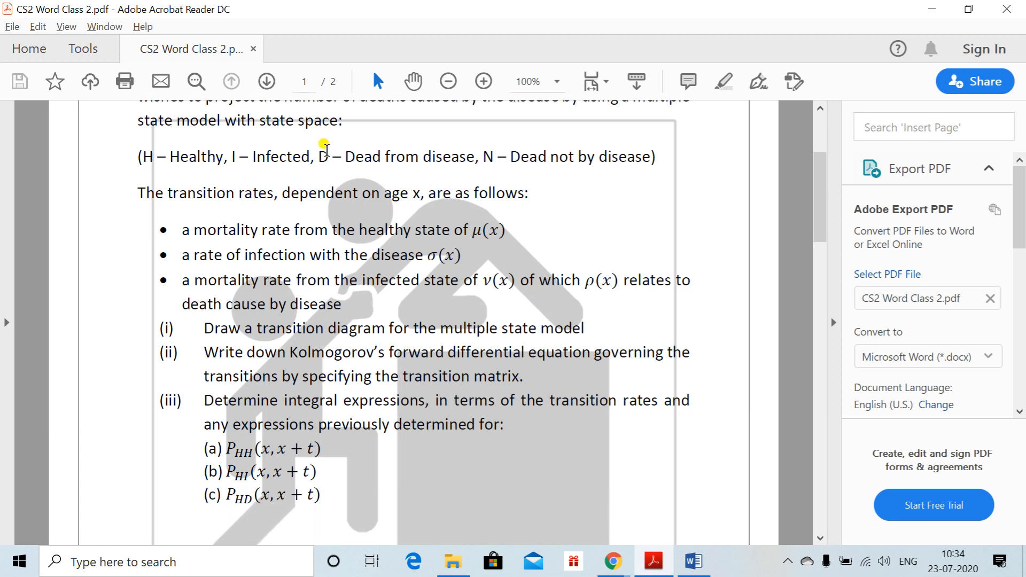
Step: Close the open Word Classes folder window
key("alt+Tab")
key("alt+Tab")
key("alt+Tab")
key("alt+Tab")
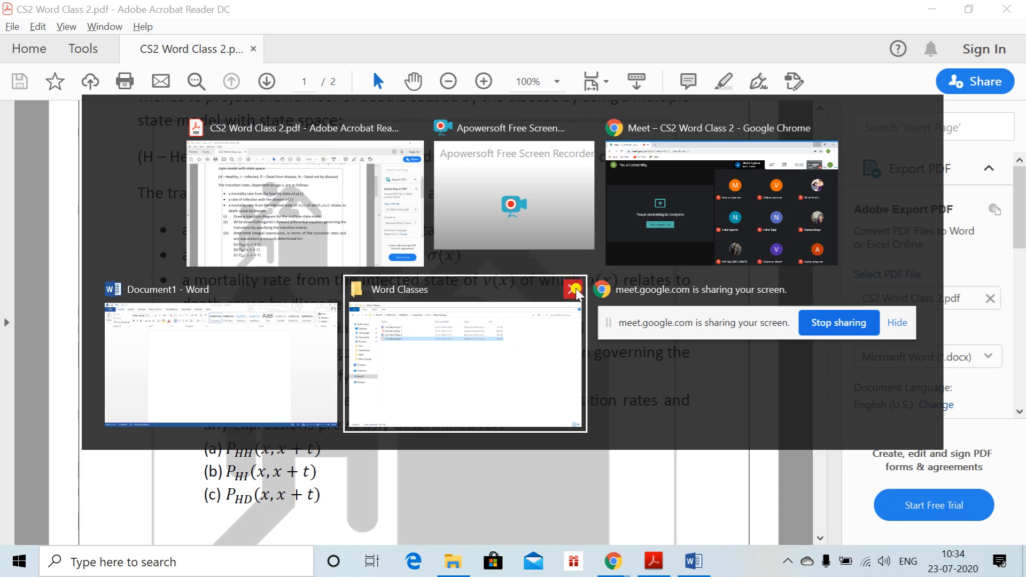
left_click(575, 291)
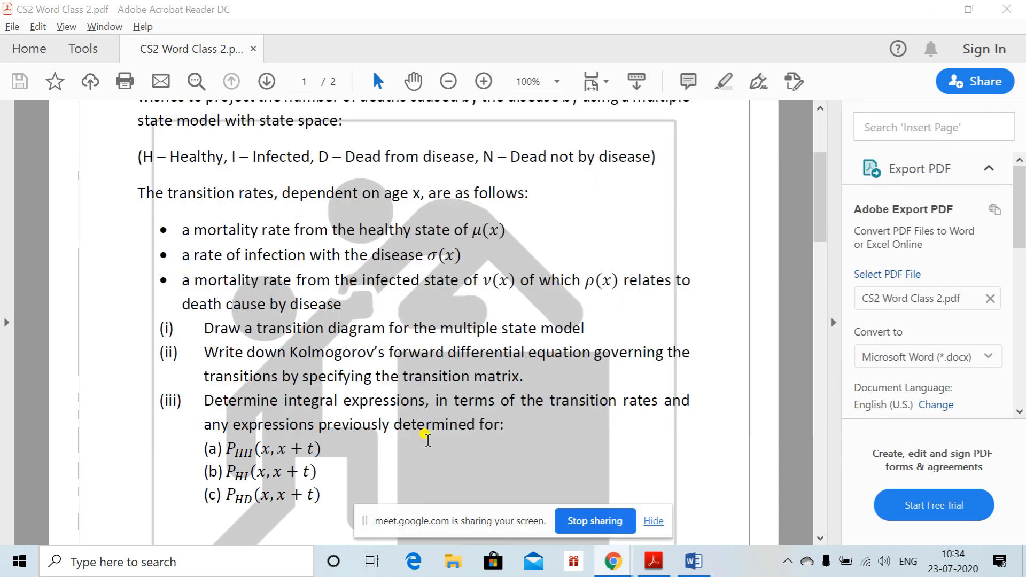
Step: Switch to the blank Word document and enter the heading "Q1" with a numbered item "(i)" beneath it
key("alt+Tab")
key("alt+Tab")
key("alt+Tab")
key("alt+Tab")
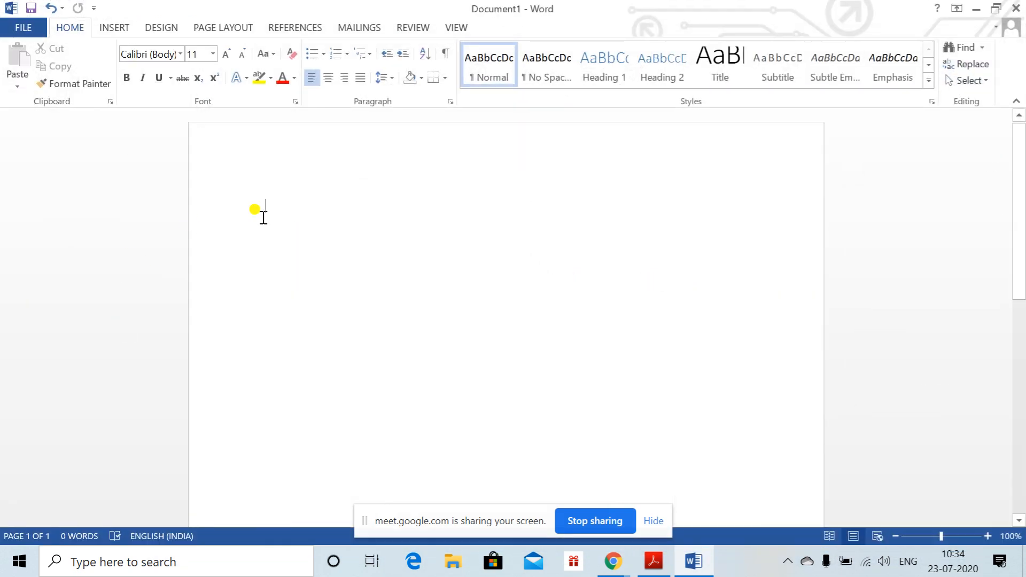
type("Q1")
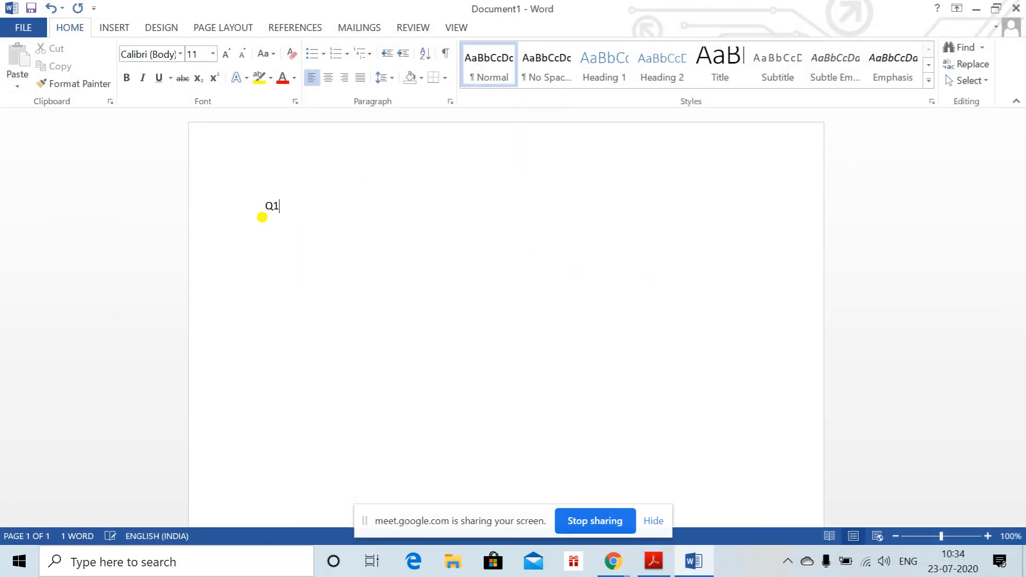
type("(i)")
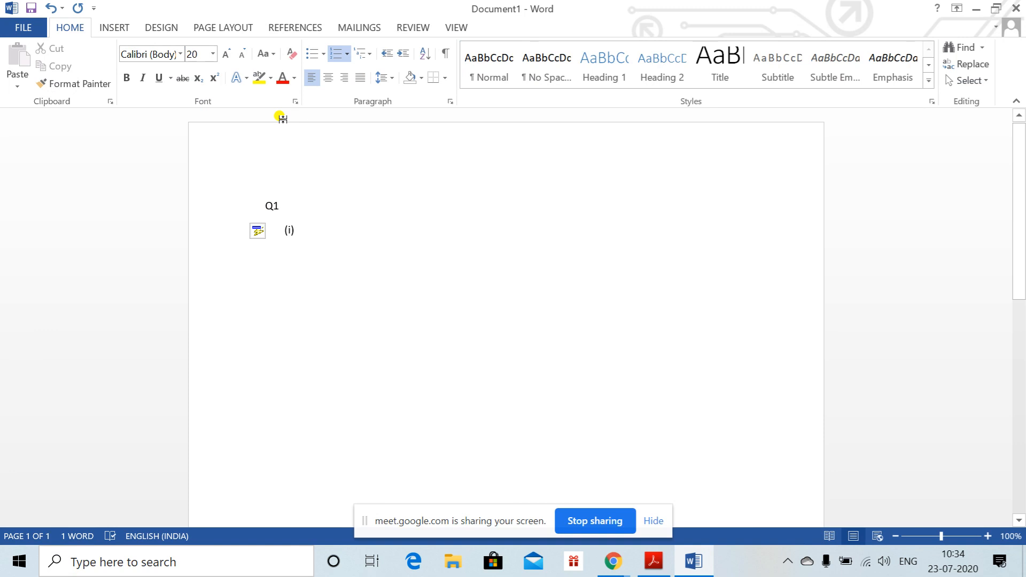
left_click(114, 28)
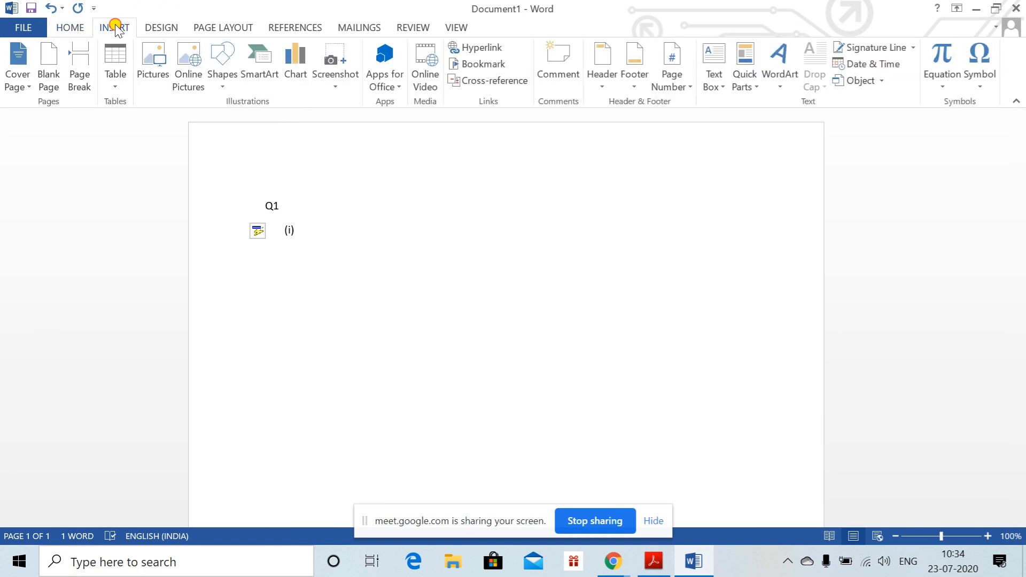
left_click(221, 69)
left_click(188, 207)
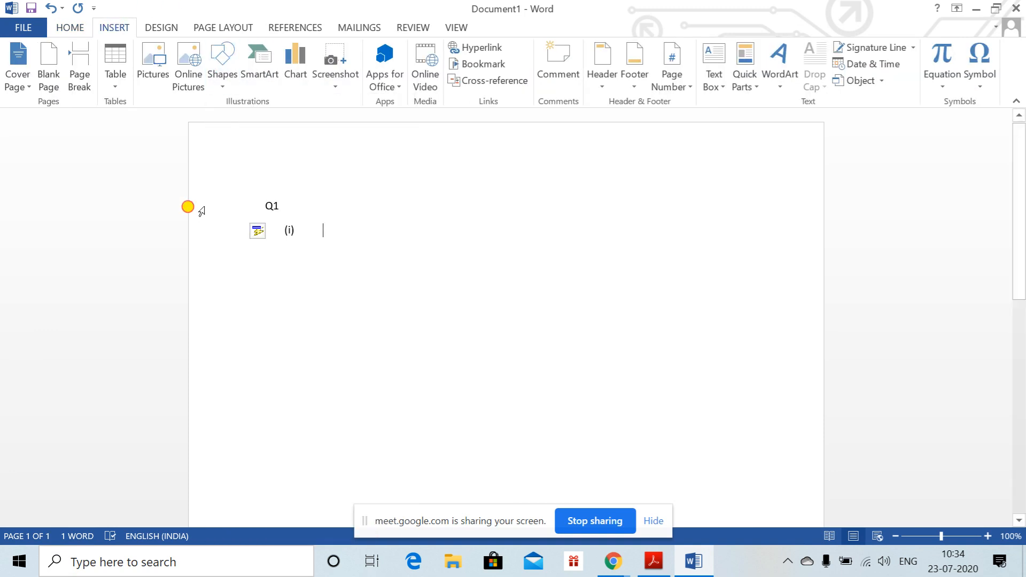
left_click(222, 67)
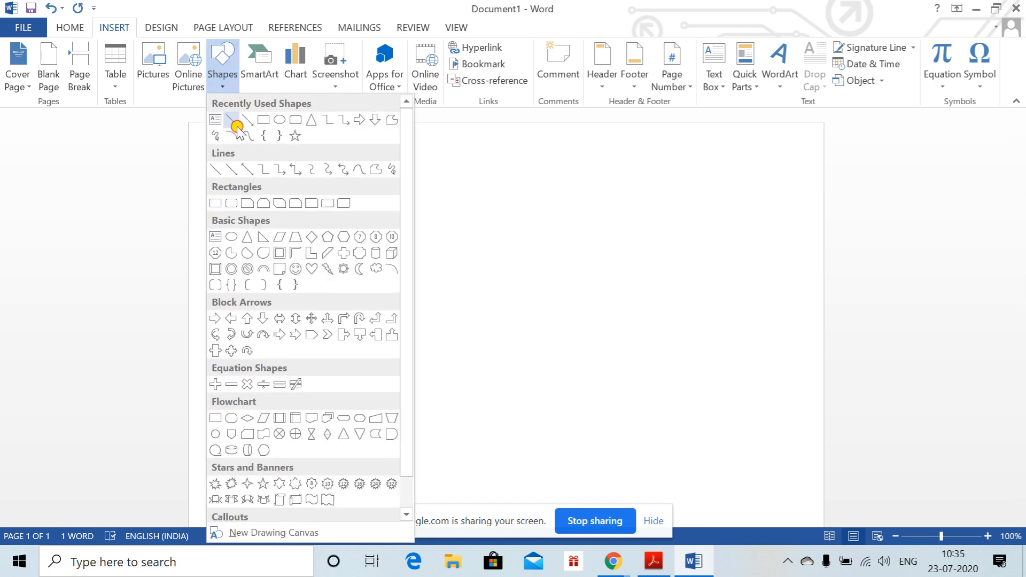
left_click(215, 202)
left_click(212, 207)
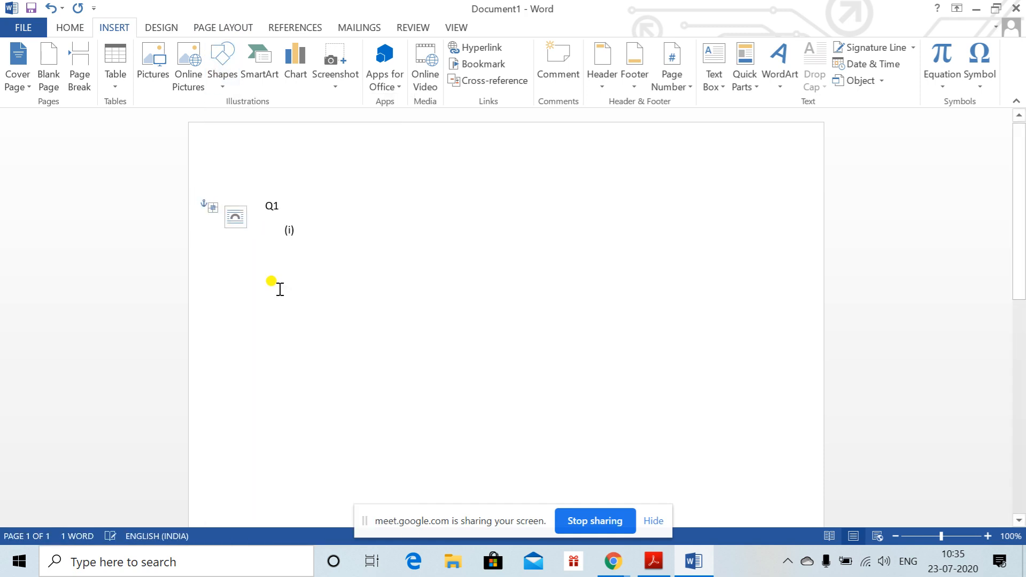
left_click(268, 247)
Step: Draw a rectangle about 2.66 cm wide and 1.85 cm high just below item (i)
left_click(114, 27)
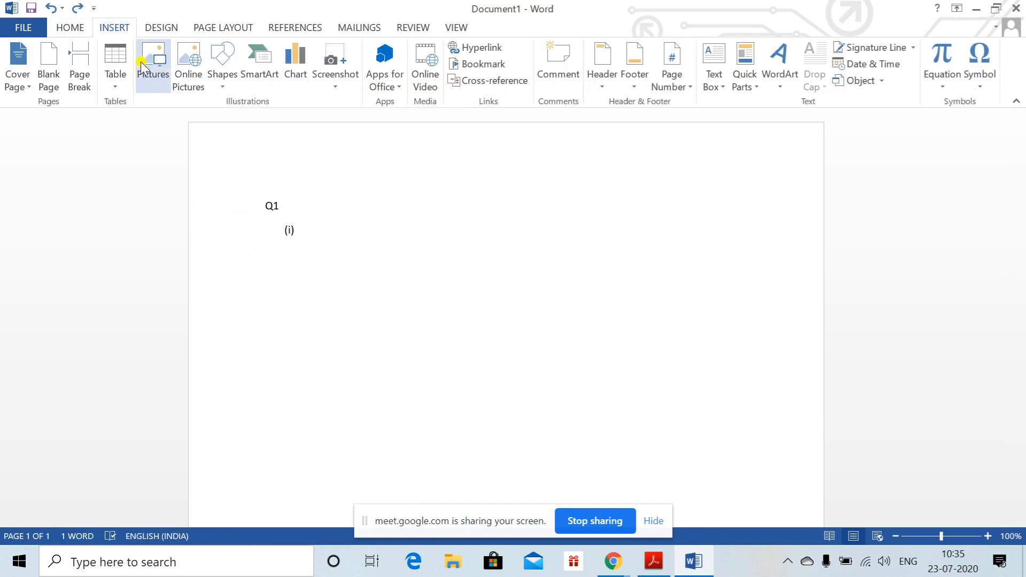
left_click(222, 69)
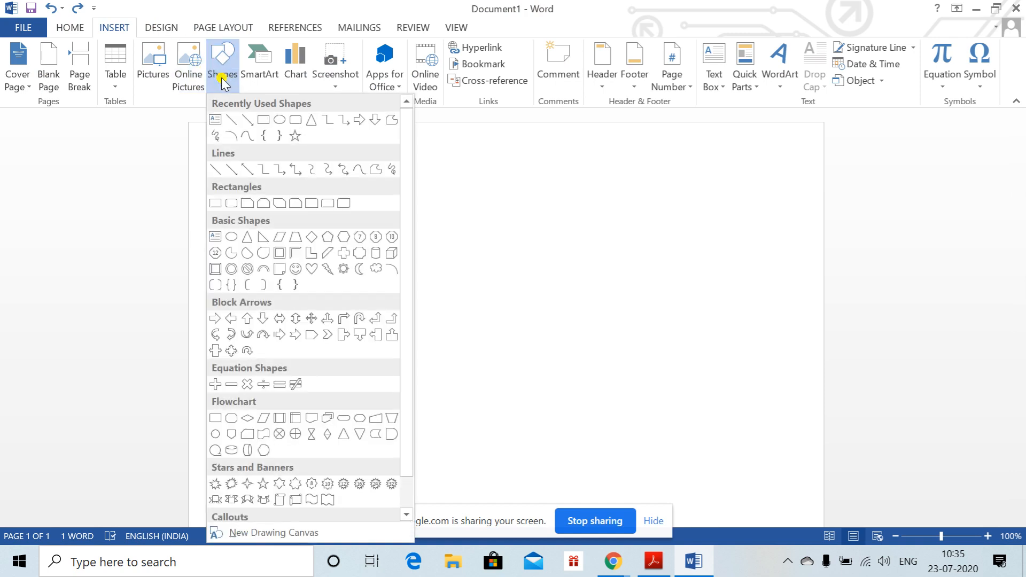
left_click(264, 120)
mouse_move(302, 249)
left_mouse_down()
mouse_move(420, 324)
mouse_move(394, 322)
mouse_move(379, 301)
left_mouse_up()
Step: Add three copies of the rectangle and arrange all four as two widely spaced rows of two
key("ctrl+v")
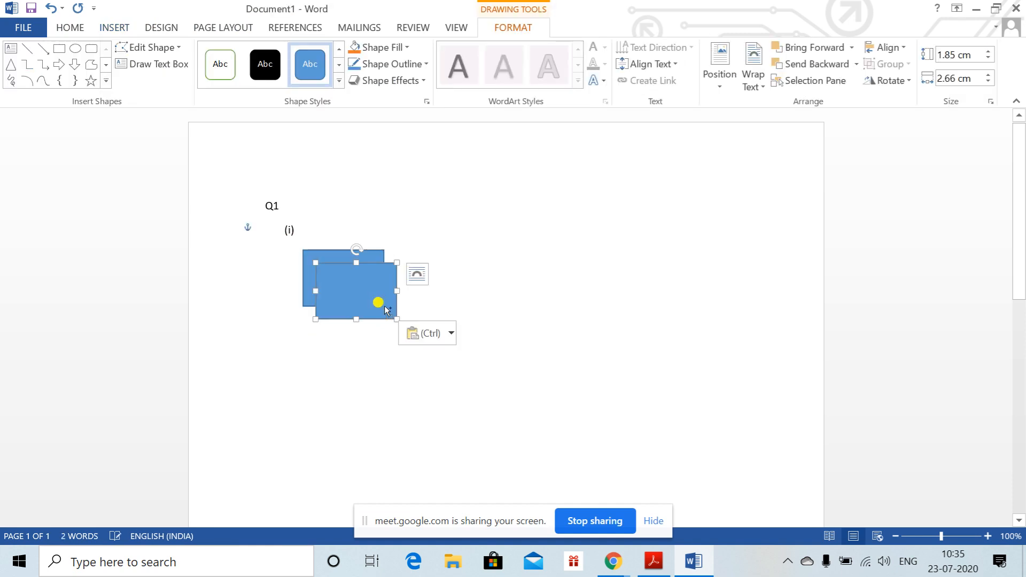
key("ctrl+v")
key("ctrl+v")
left_click_drag(377, 313, 607, 392)
left_click_drag(325, 296, 331, 401)
left_click_drag(559, 387, 582, 390)
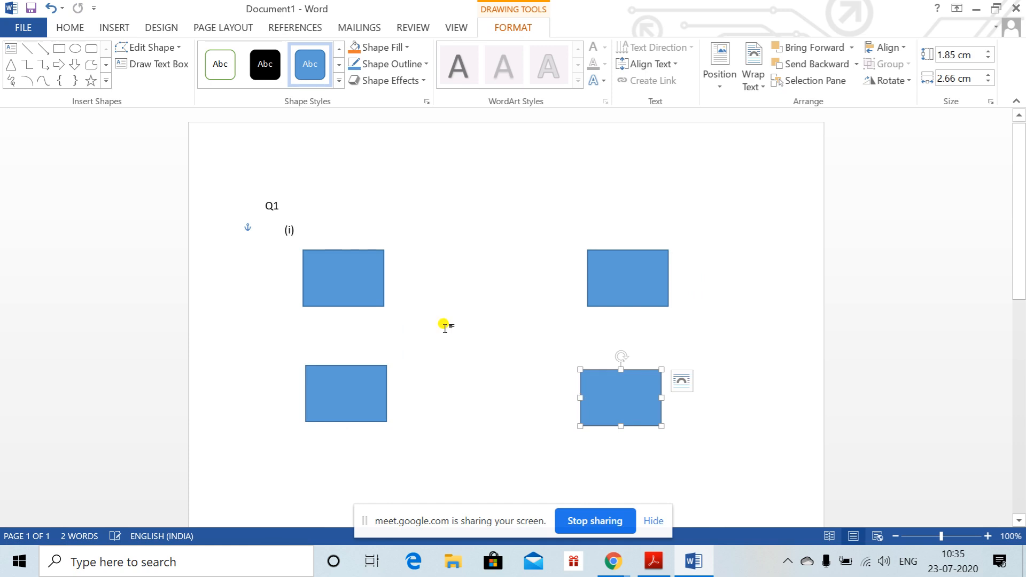
Step: Label the upper-left rectangle "Healthy" and enlarge its text
left_click(329, 278)
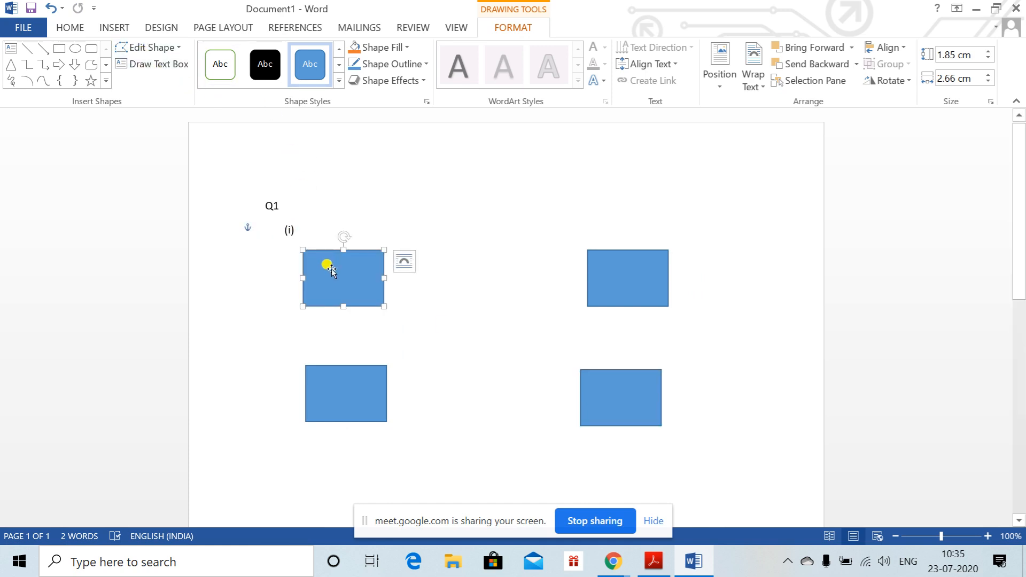
type("Hea")
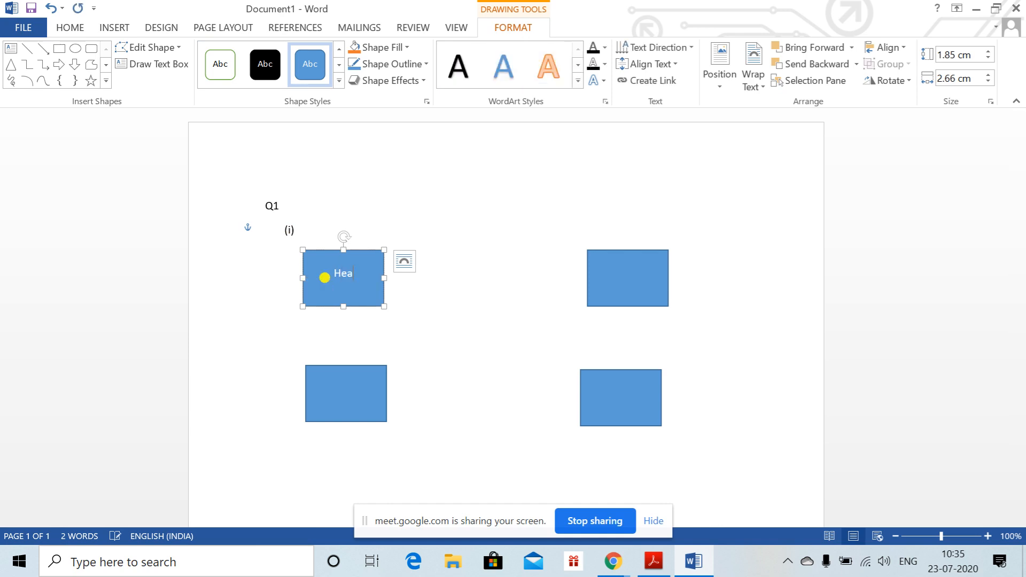
type("lthy")
key("ctrl+a")
key("ctrl+shift+period")
key("ctrl+shift+period")
key("ctrl+shift+period")
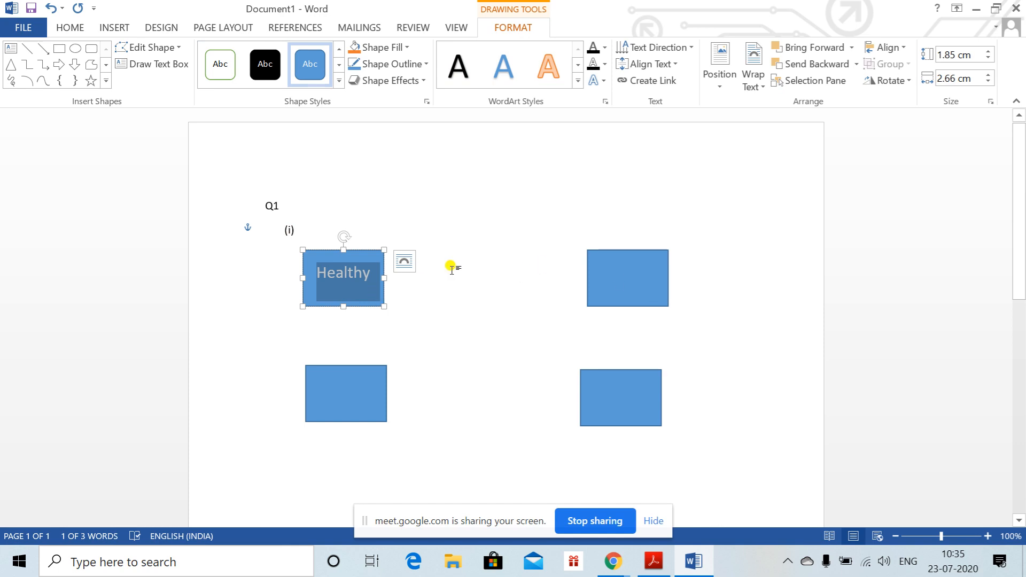
left_click(419, 224)
left_click(362, 272)
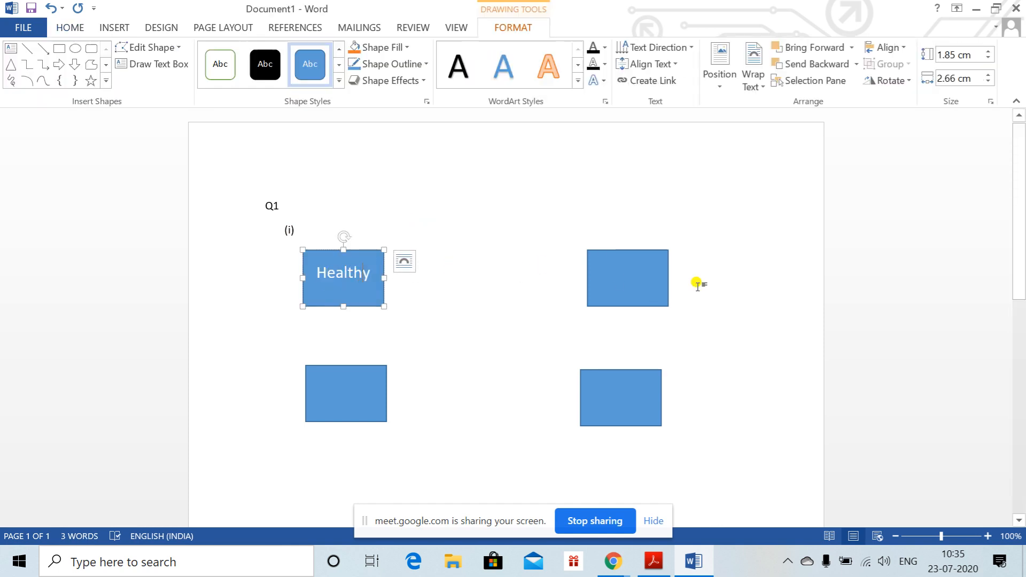
Step: Label the upper-right rectangle "Infected" and enlarge its text
left_click(608, 270)
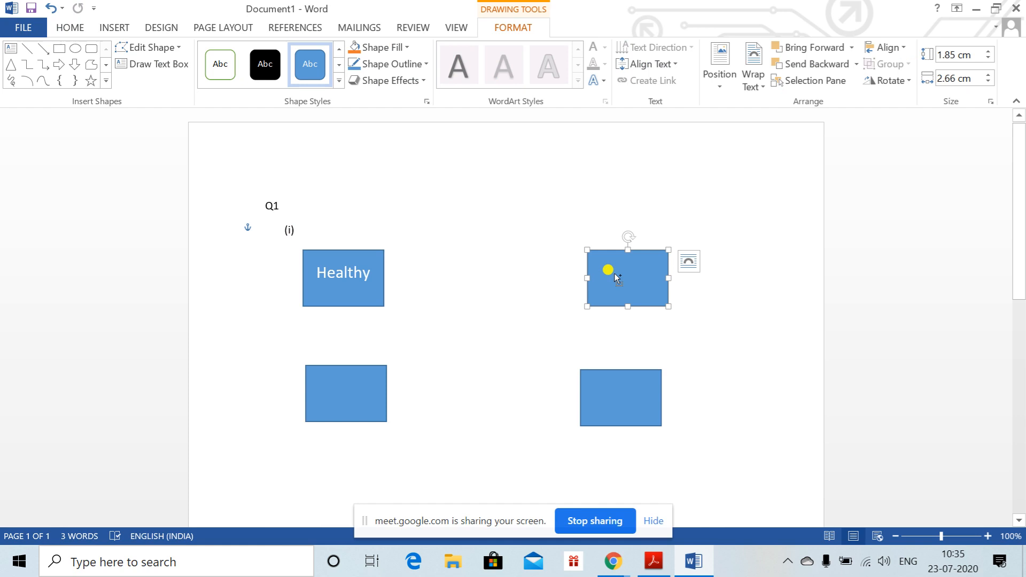
type("Si")
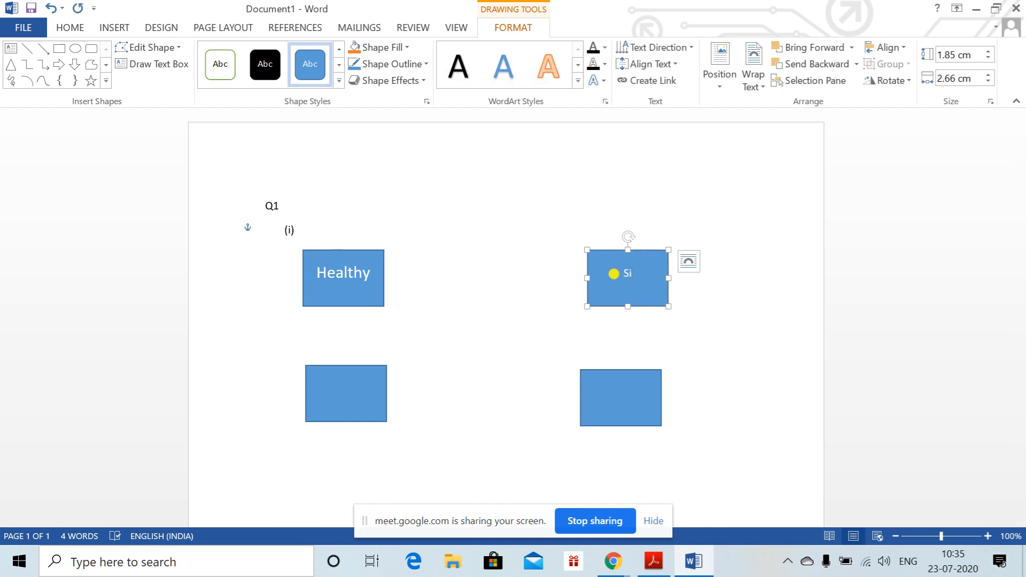
type("Infected")
double_click(614, 273)
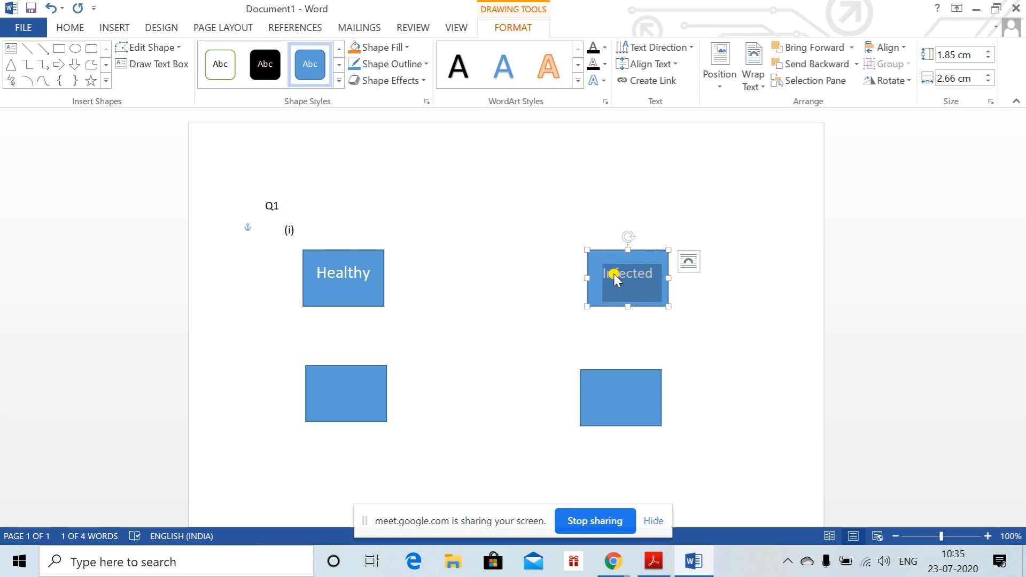
Step: Label the rectangle below Infected "Dead from disease"
left_click(628, 393)
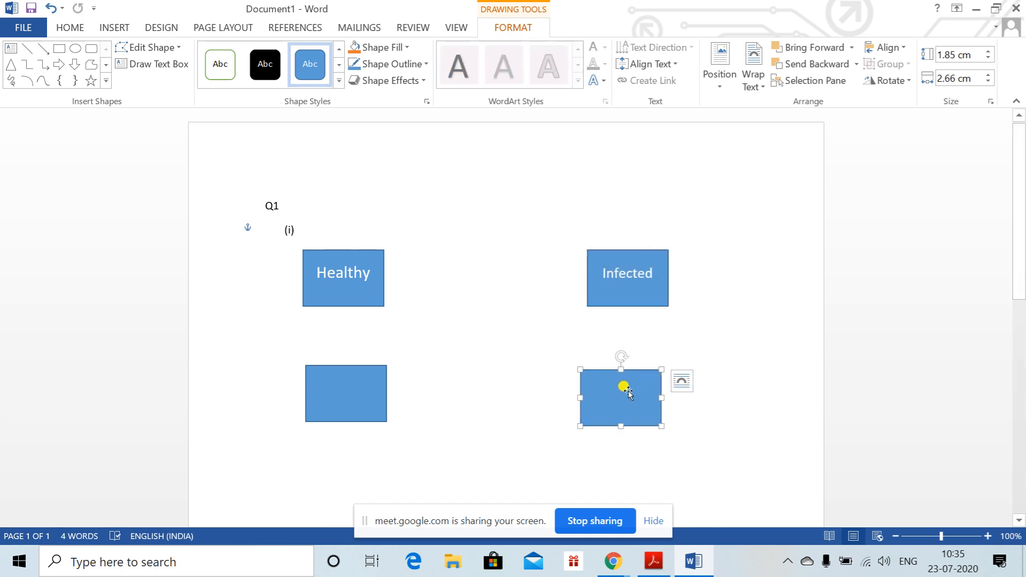
type("Dea")
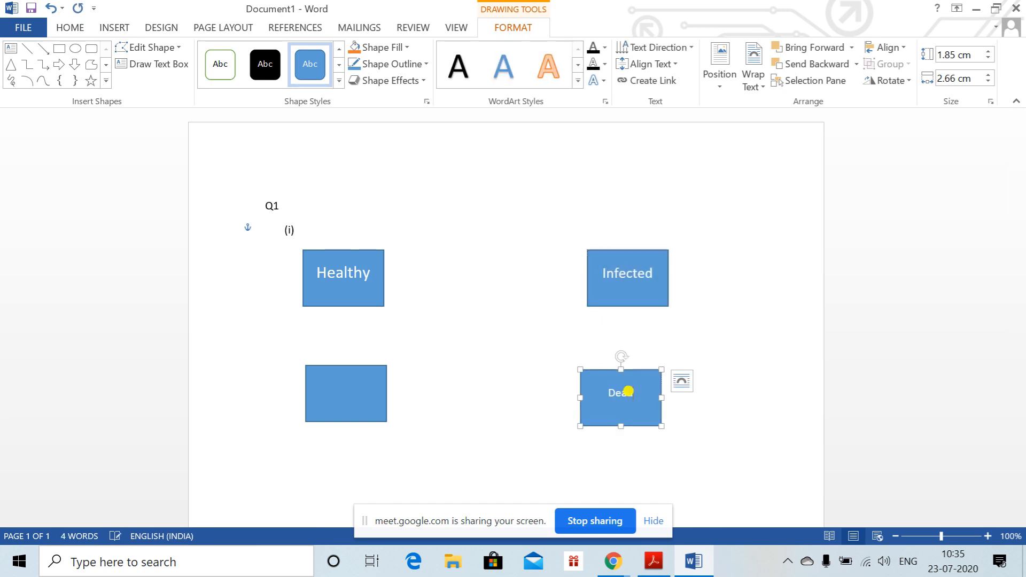
type("d Room dises")
key("BackSpace")
type("ase")
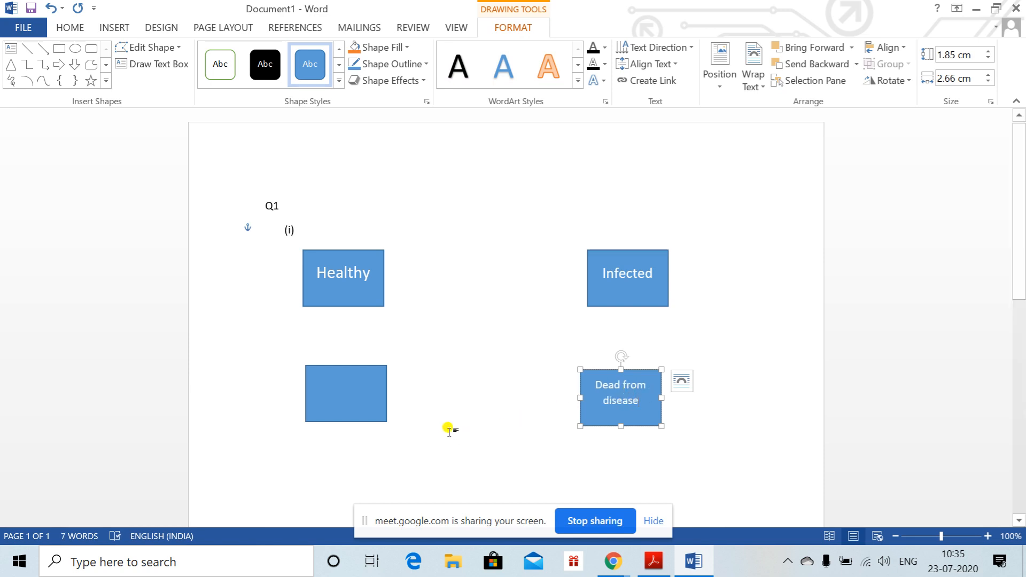
Step: Label the rectangle below Healthy "Dead not from disease" and deselect it
left_click(331, 386)
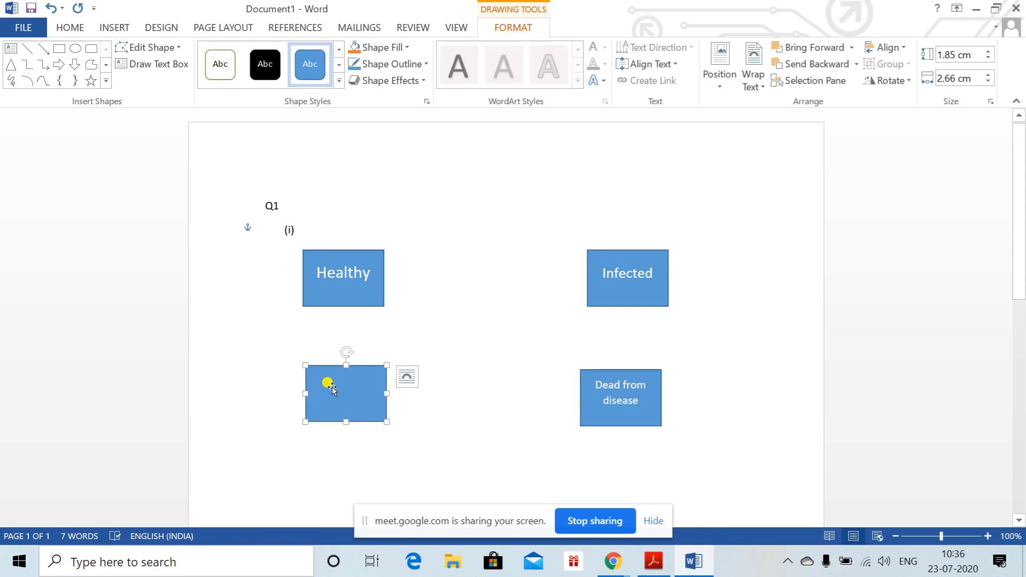
type("Deas")
key("BackSpace")
type("d n")
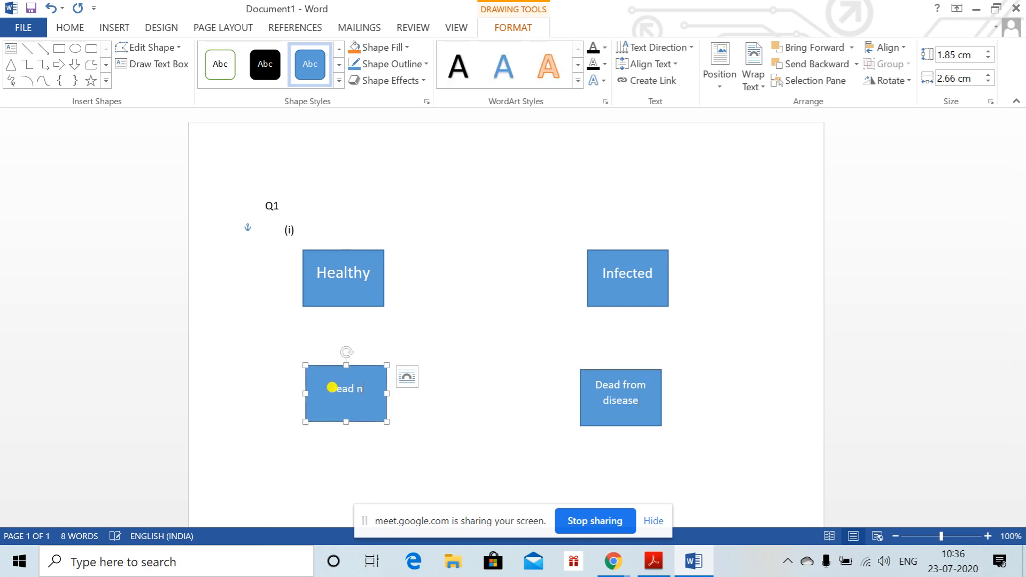
type("ot from d")
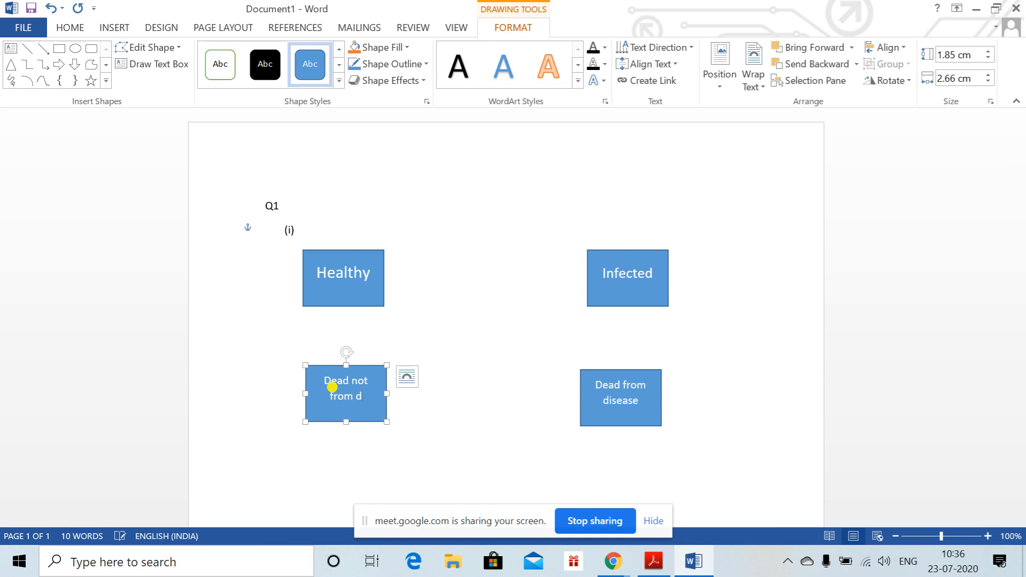
type("isease")
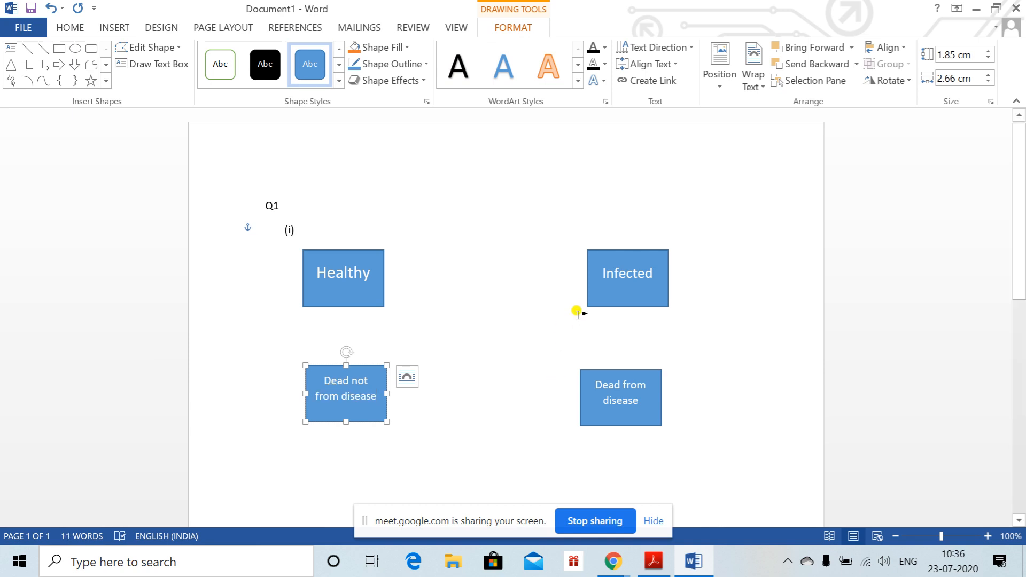
left_click(580, 315)
Step: Switch to the Google Meet call, open its chat and hide the screen-sharing notice
key("alt+Tab")
key("Tab")
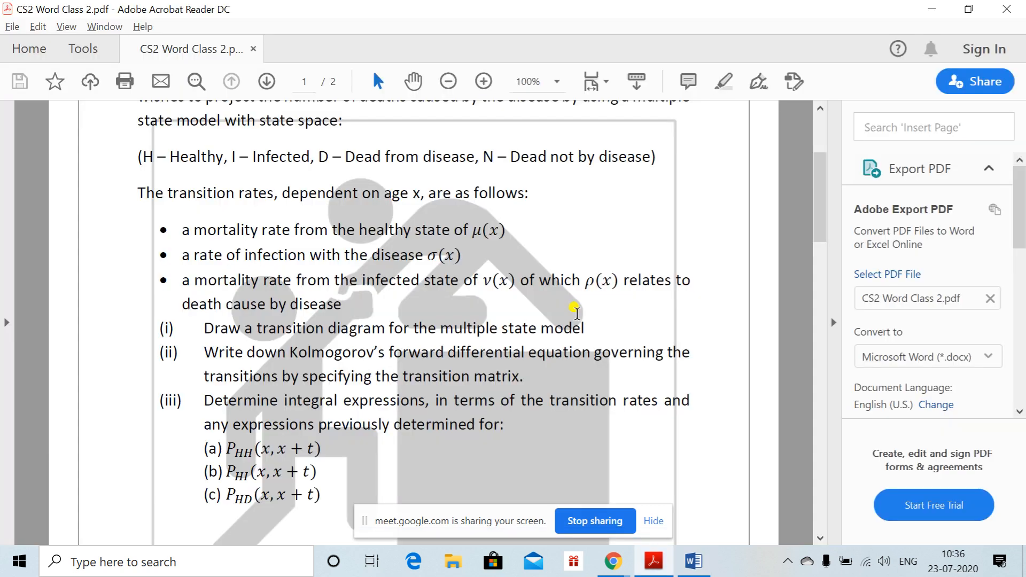
key("alt+Tab")
key("Tab")
key("Tab")
key("Tab")
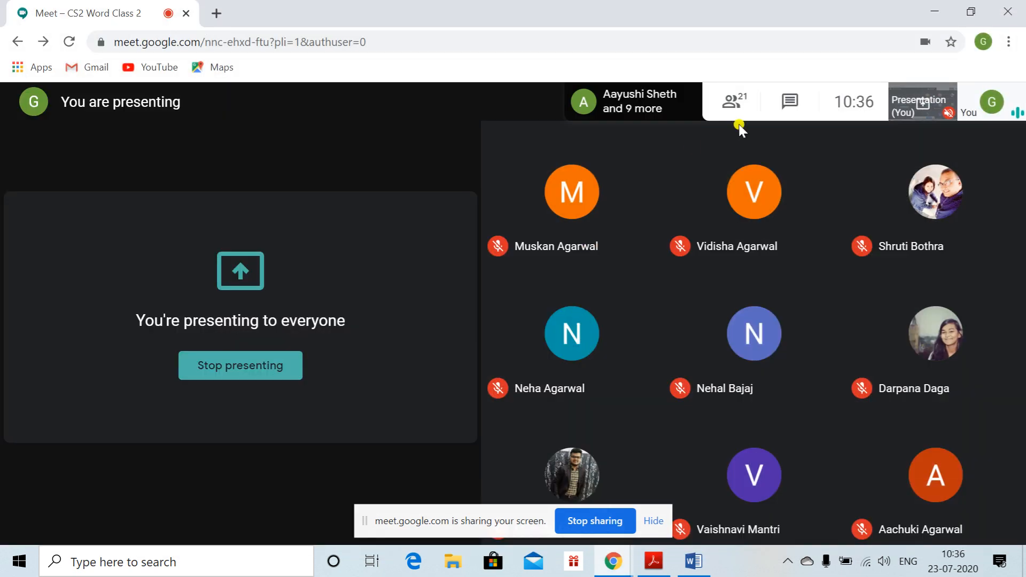
left_click(789, 105)
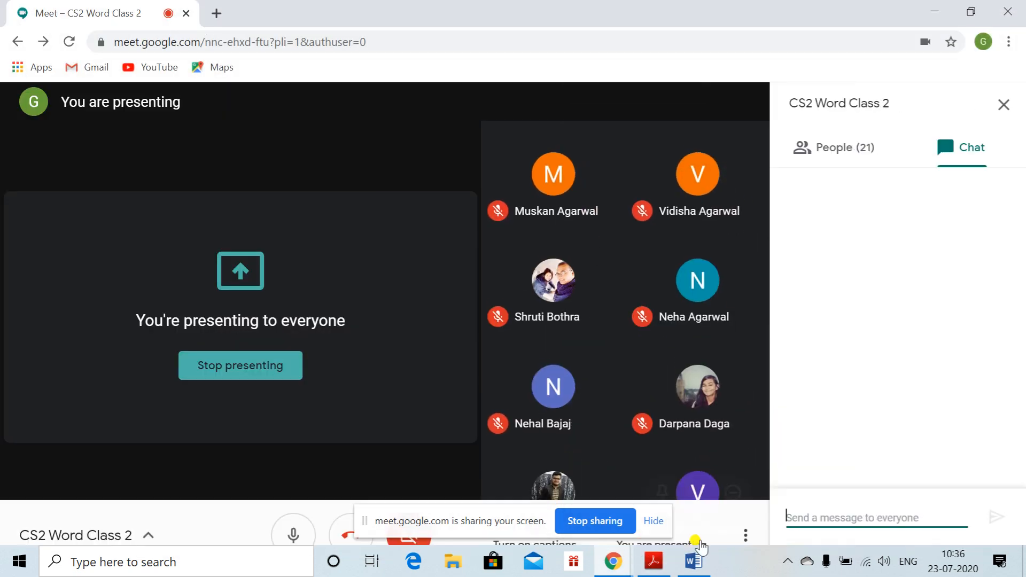
left_click(653, 521)
Step: Switch back to the Word document with the four state boxes
key("alt+Tab")
key("Tab")
key("Tab")
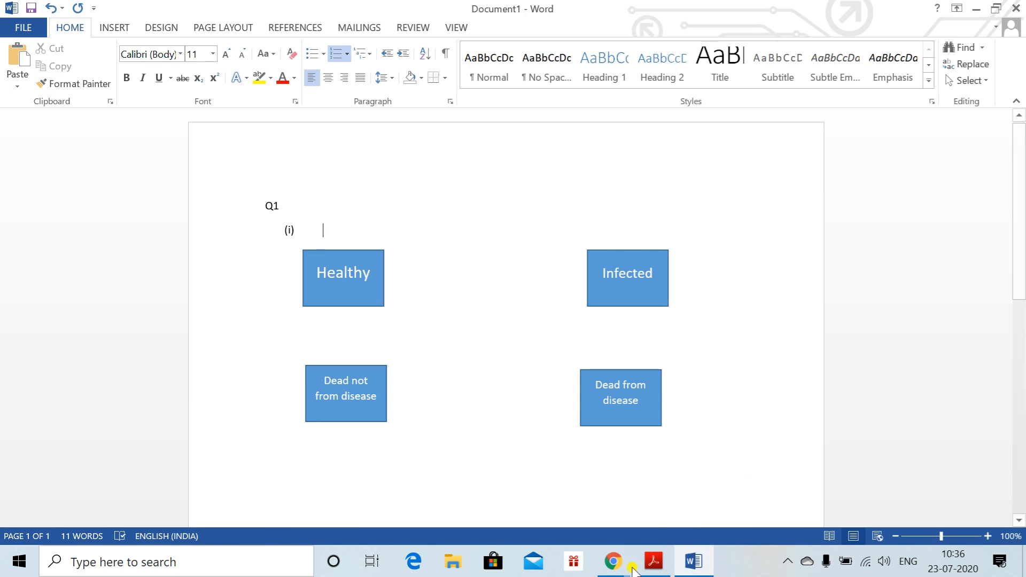
left_click(331, 285)
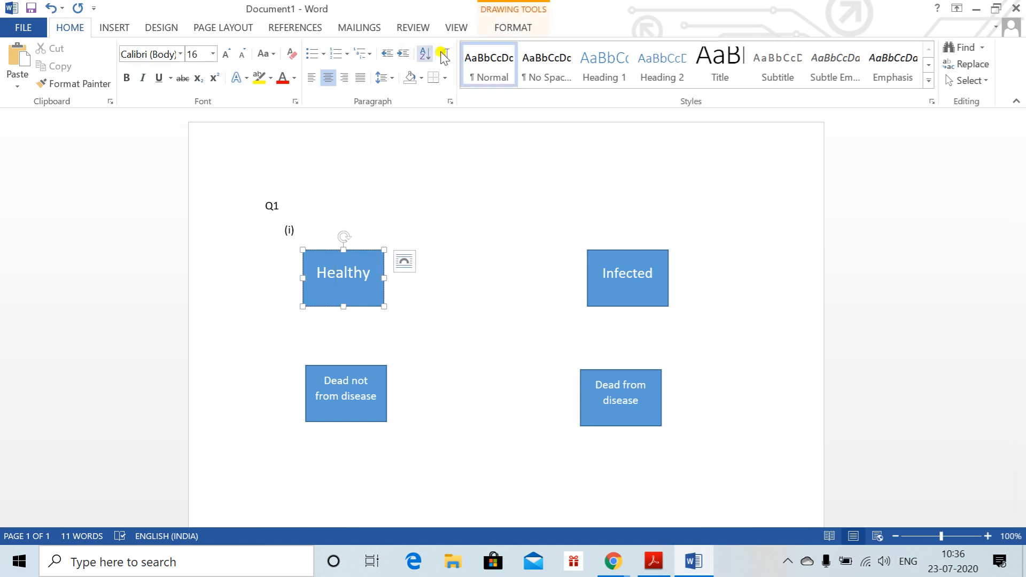
left_click(530, 27)
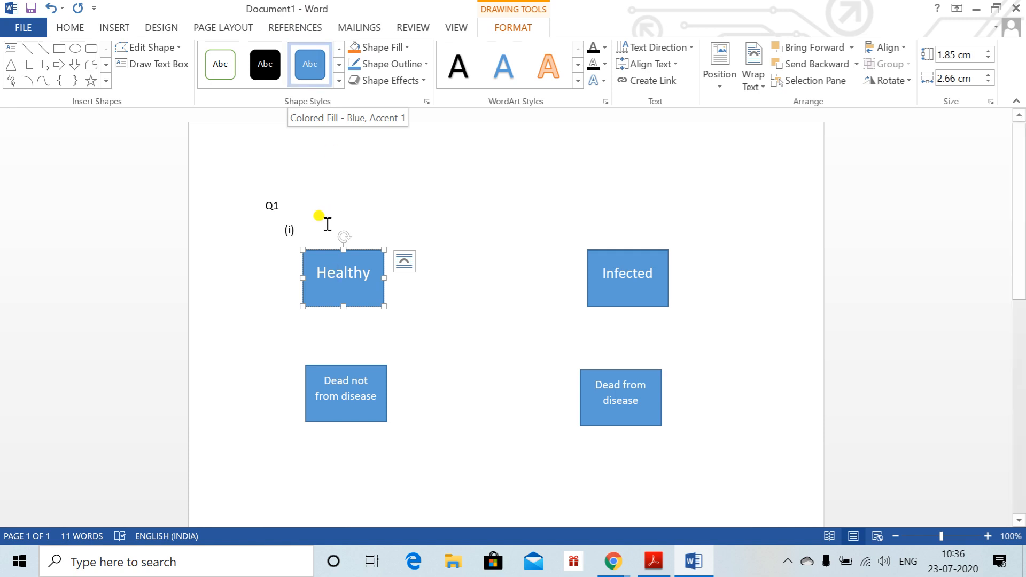
left_click(366, 197)
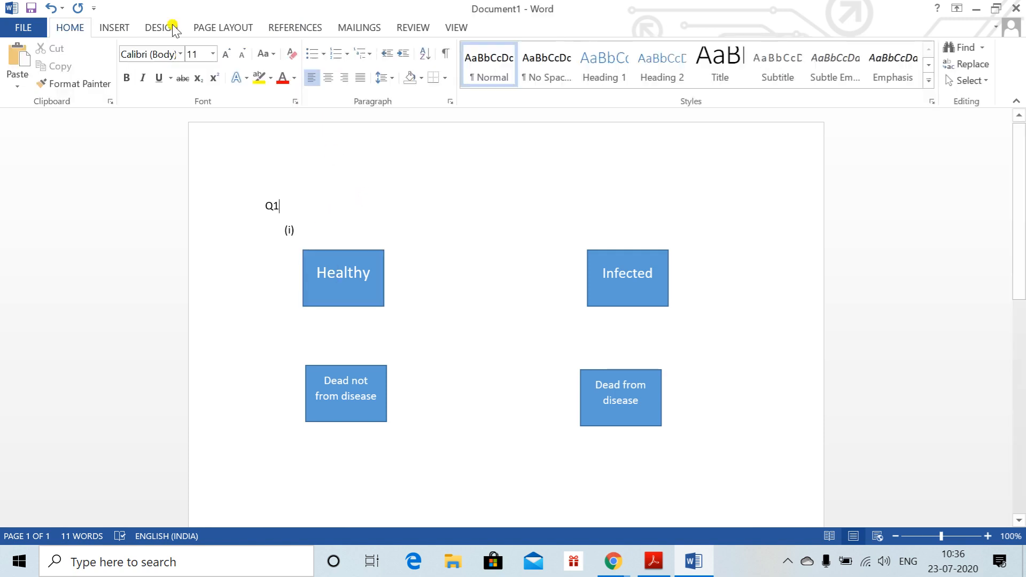
left_click(113, 26)
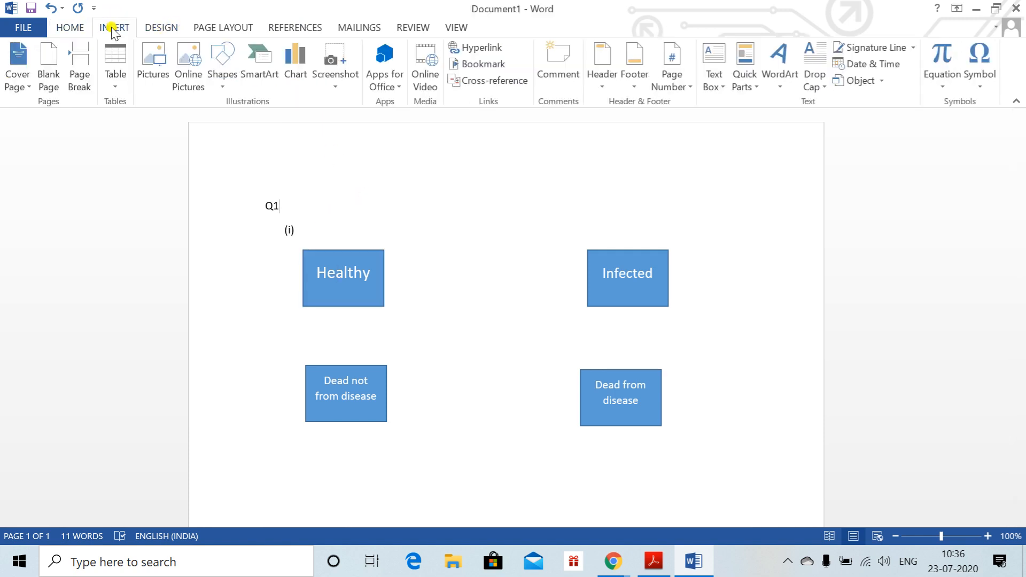
left_click(221, 70)
left_click(265, 120)
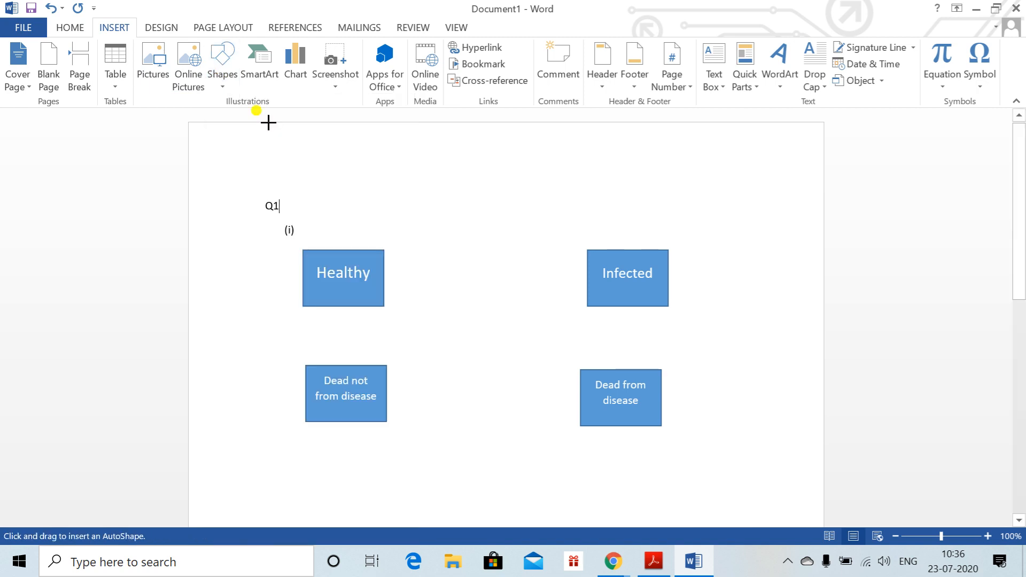
mouse_move(410, 172)
left_mouse_down()
mouse_move(547, 291)
mouse_move(541, 266)
left_mouse_up()
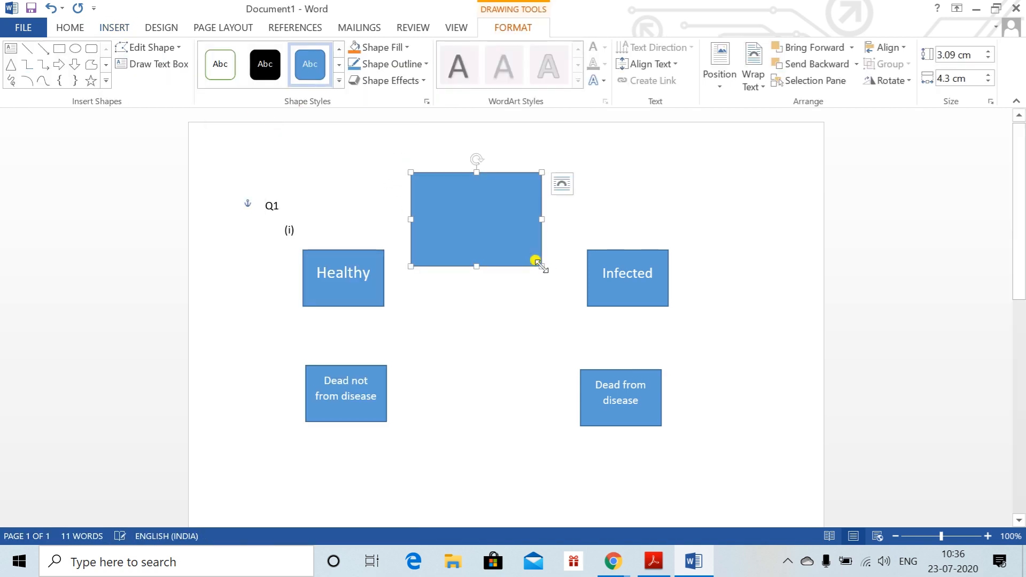
type("ffff")
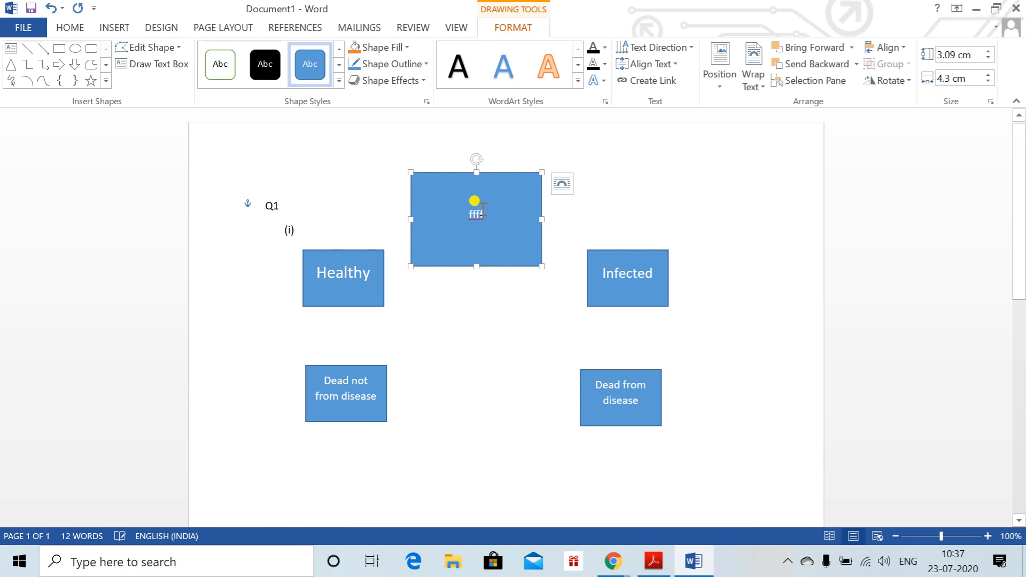
left_click(505, 172)
key("Delete")
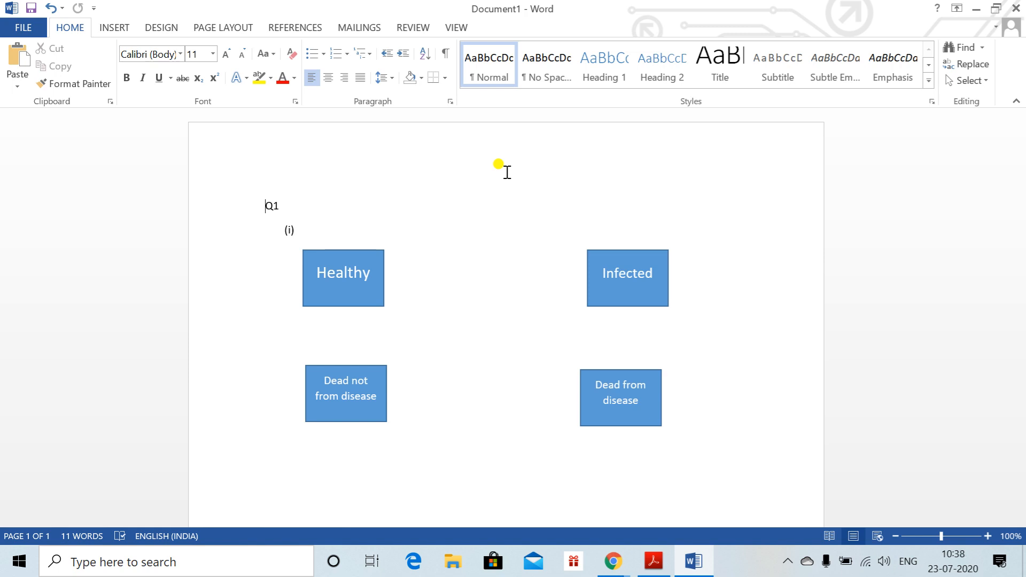
Step: Draw straight arrows from Healthy to Infected, about 6.62 cm wide, and from Infected down to Dead from disease, about 2.17 cm long
left_click(110, 28)
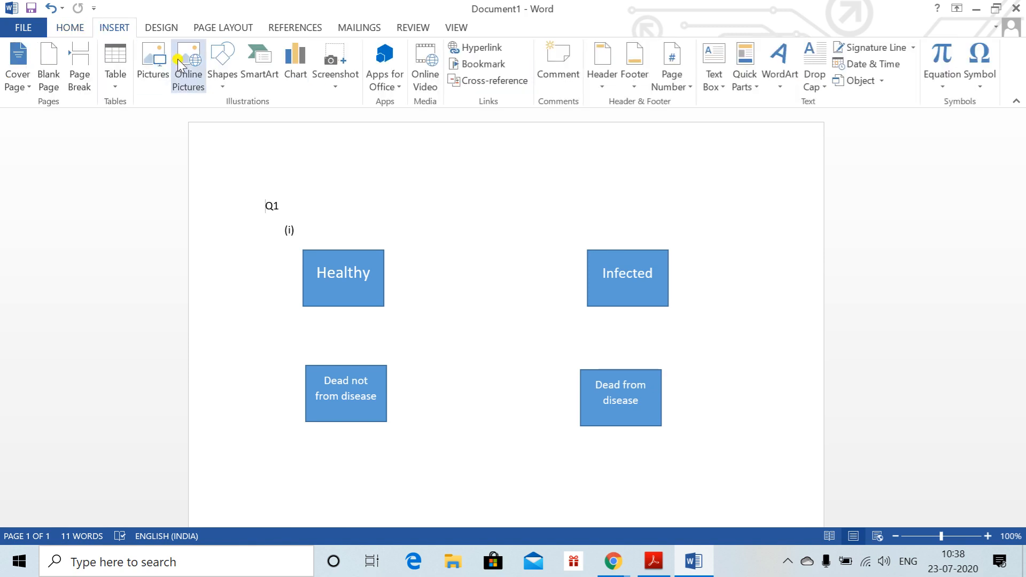
left_click(222, 69)
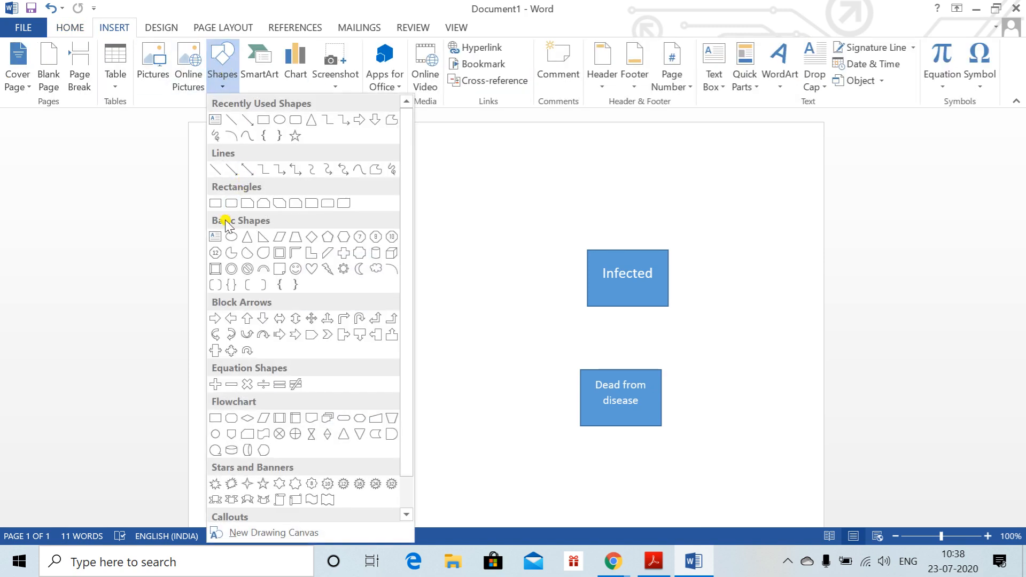
left_click(231, 169)
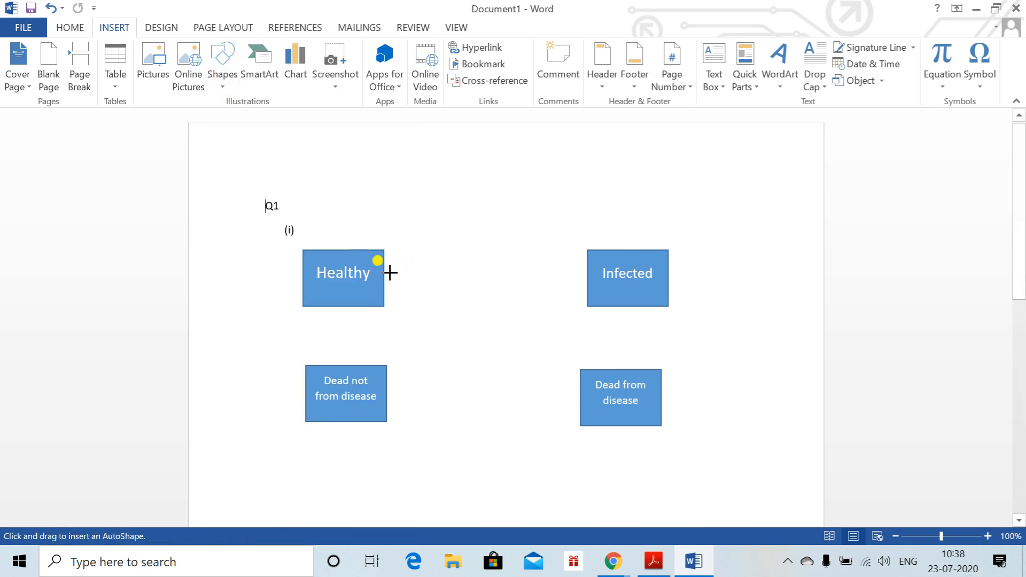
left_click_drag(385, 272, 586, 275)
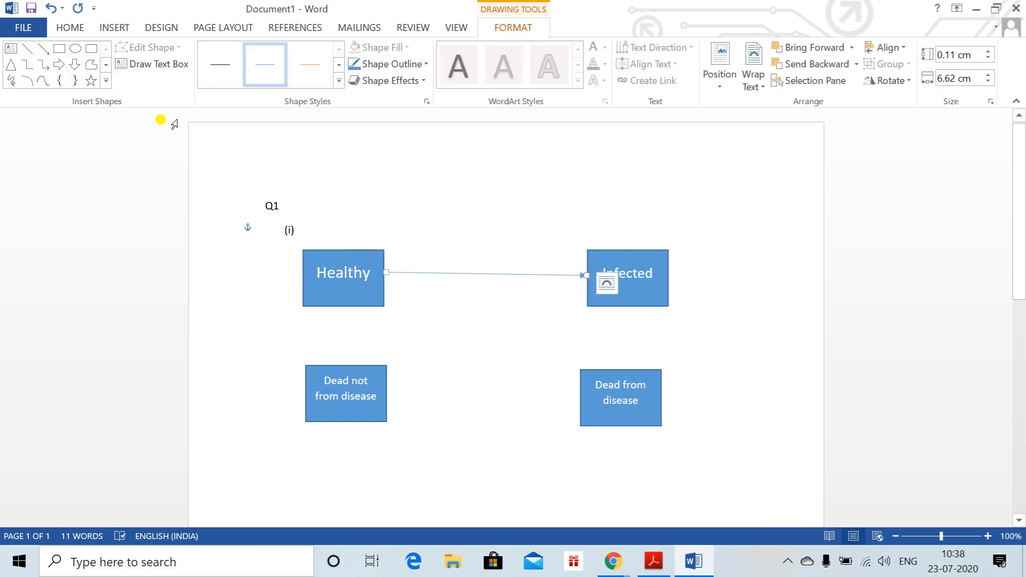
left_click(40, 50)
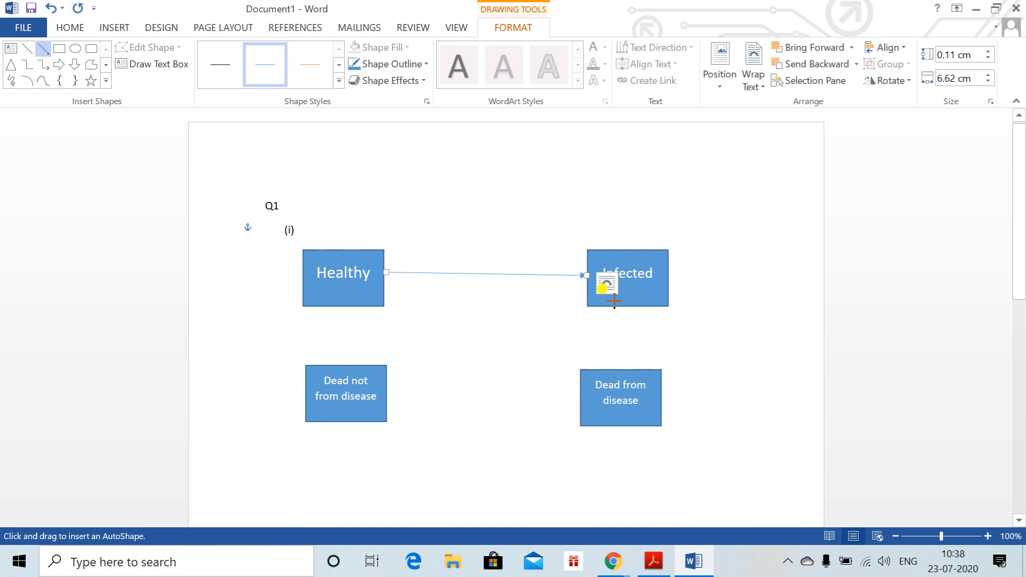
left_click_drag(615, 307, 613, 369)
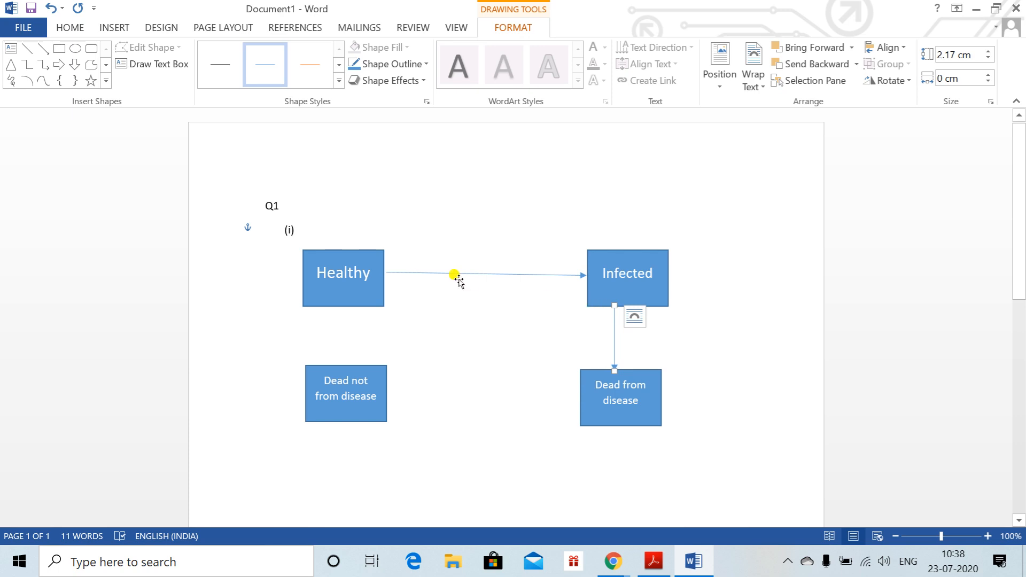
Step: Draw straight arrows to Dead not from disease, one diagonally from Infected and one about 1.91 cm long down from Healthy
left_click(43, 49)
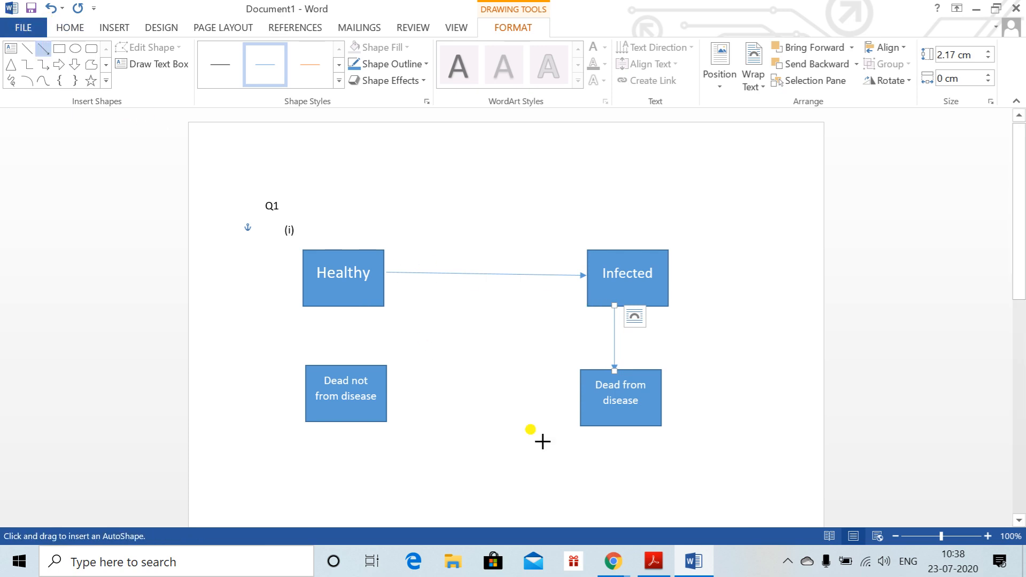
left_click_drag(596, 306, 384, 378)
left_click(43, 49)
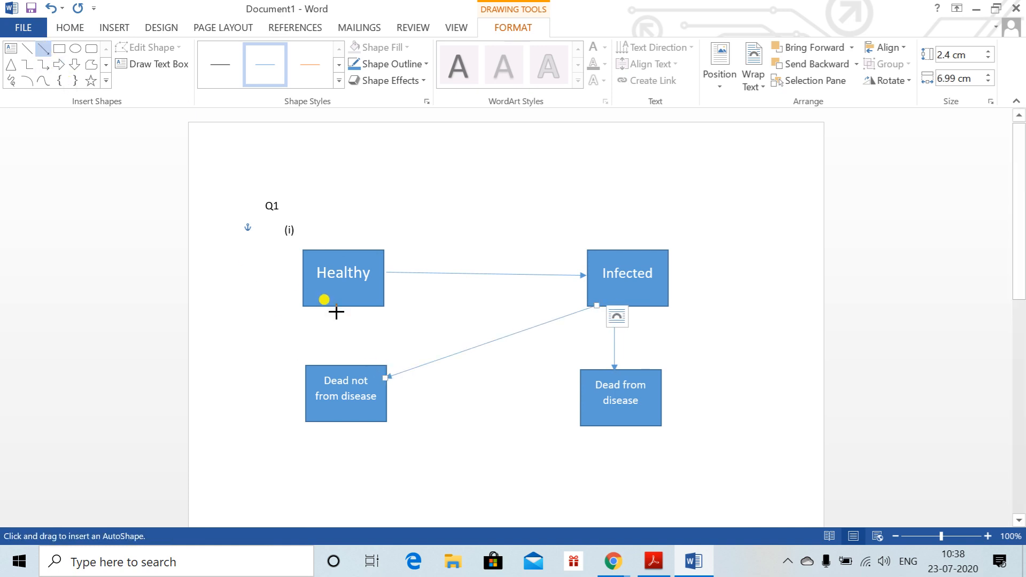
left_click_drag(335, 308, 335, 364)
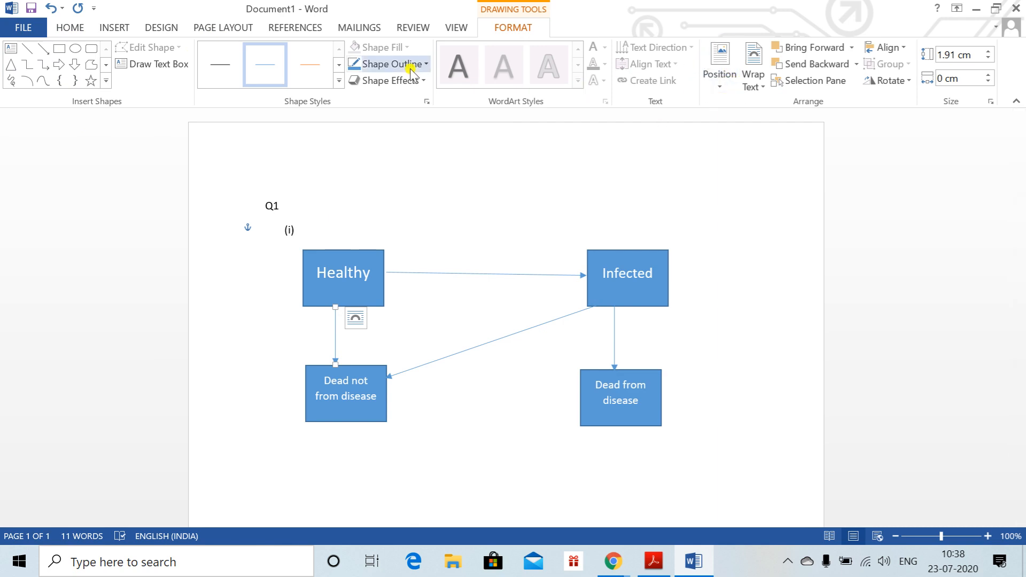
Step: Draw a text box about 4.71 by 1.29 cm above the Healthy–Infected arrow and check the transition rates in the question PDF
left_click(138, 64)
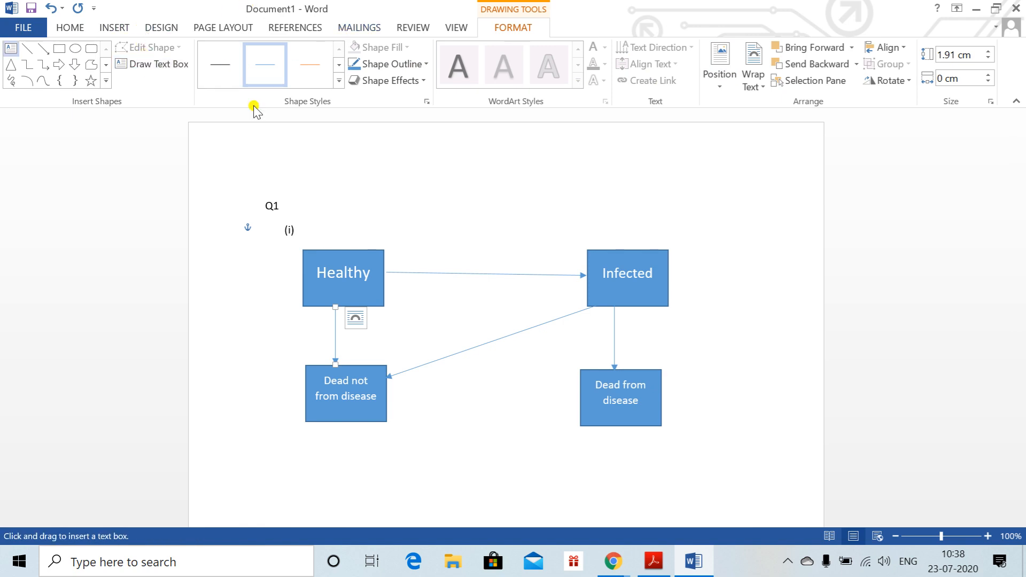
left_click_drag(420, 229, 562, 268)
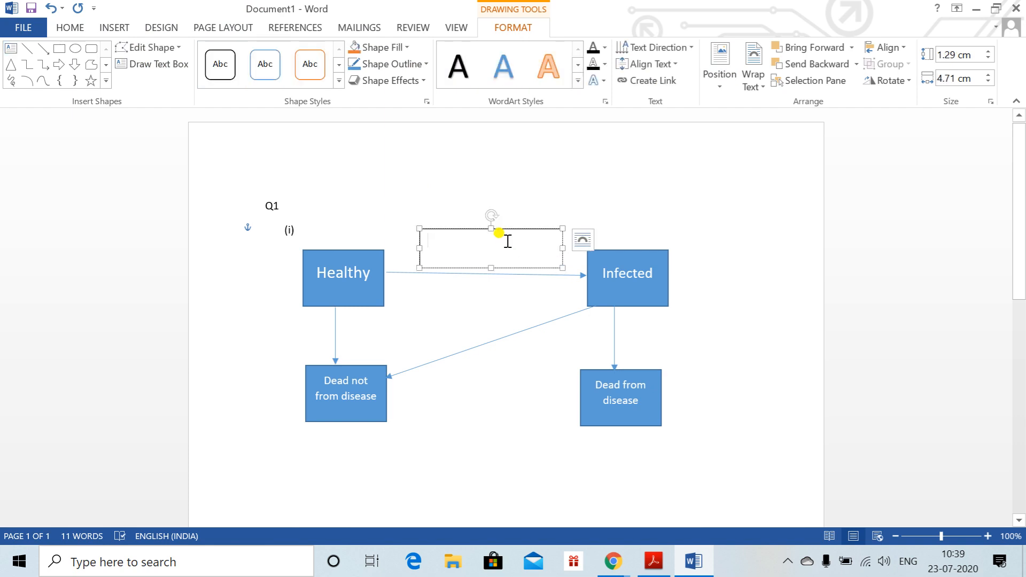
key("alt+Tab")
key("alt+Tab")
key("alt+Tab")
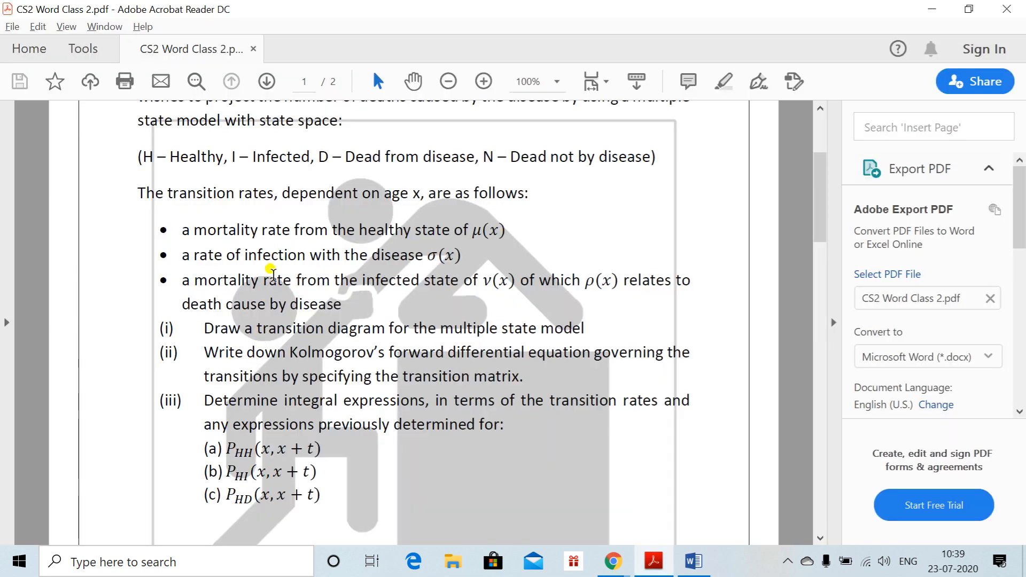
key("alt+Tab")
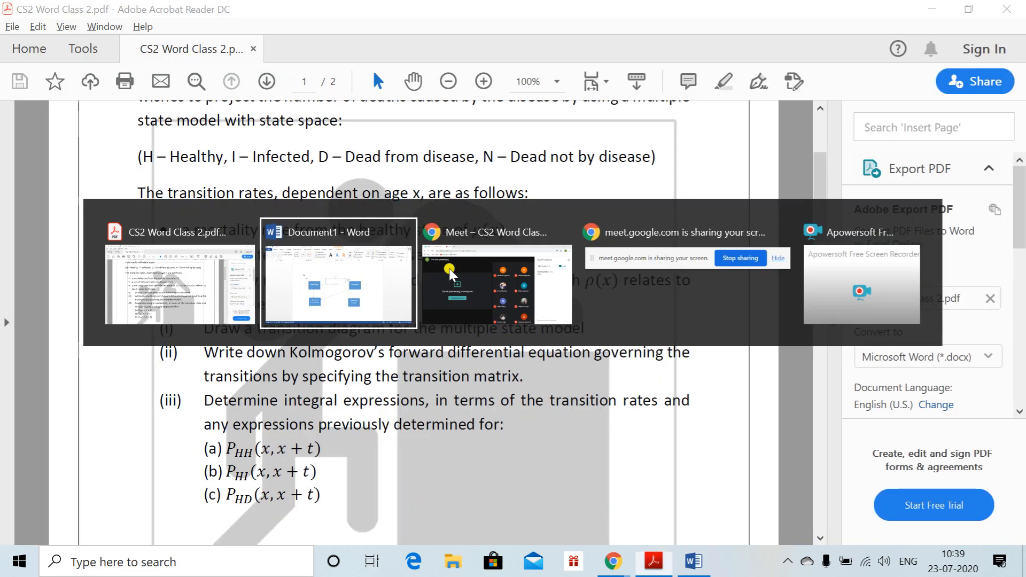
Step: Enter the equation σ(x) in the text box and shrink the box to fit just above the Healthy–Infected arrow
key("alt+equal")
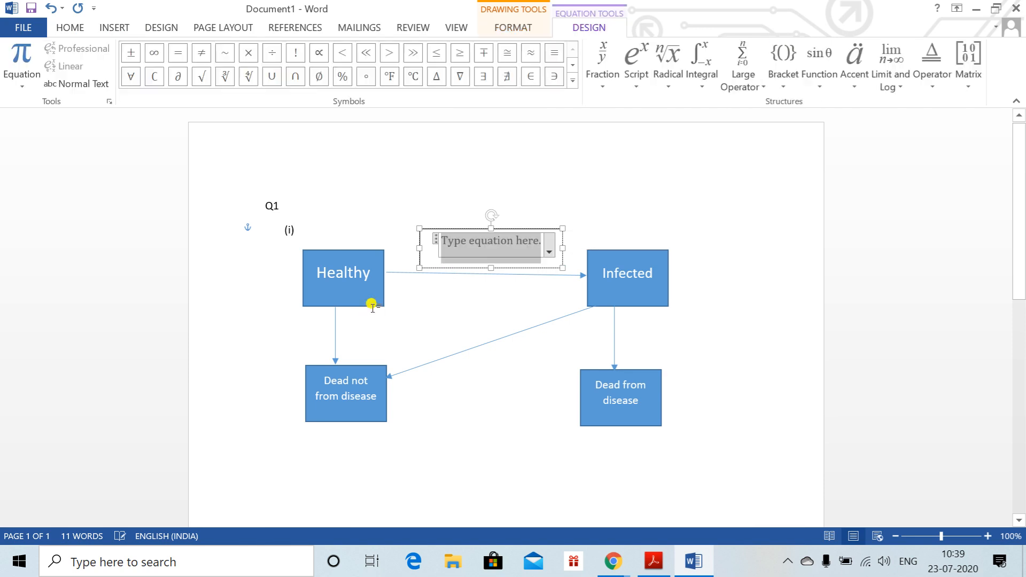
type("\\sig")
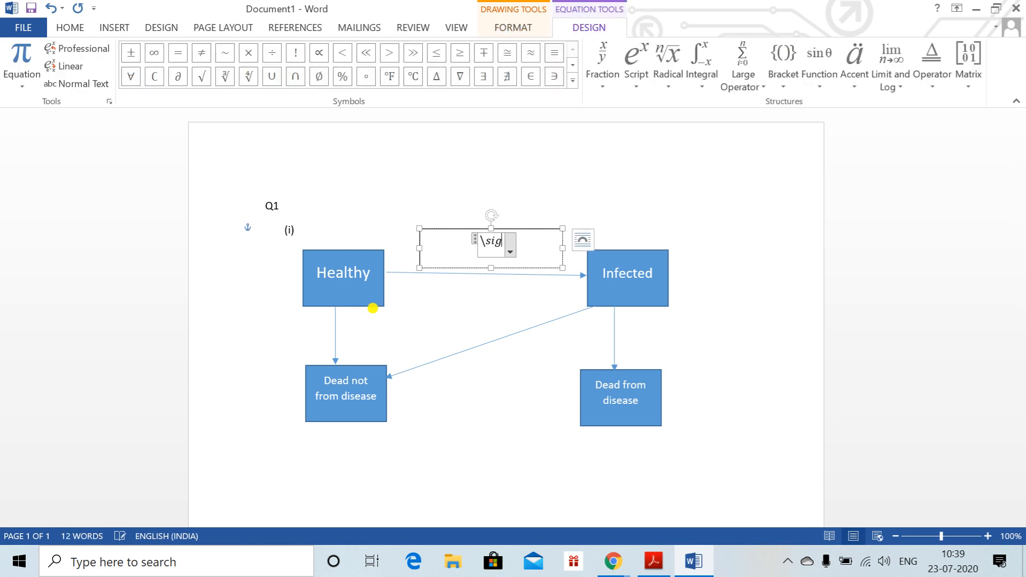
type("ma(x)")
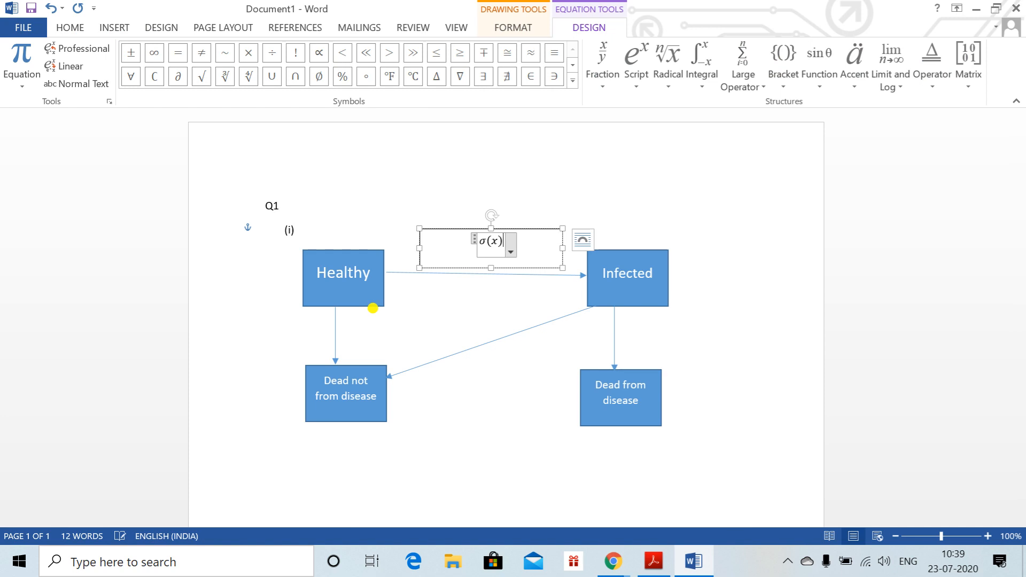
key("Escape")
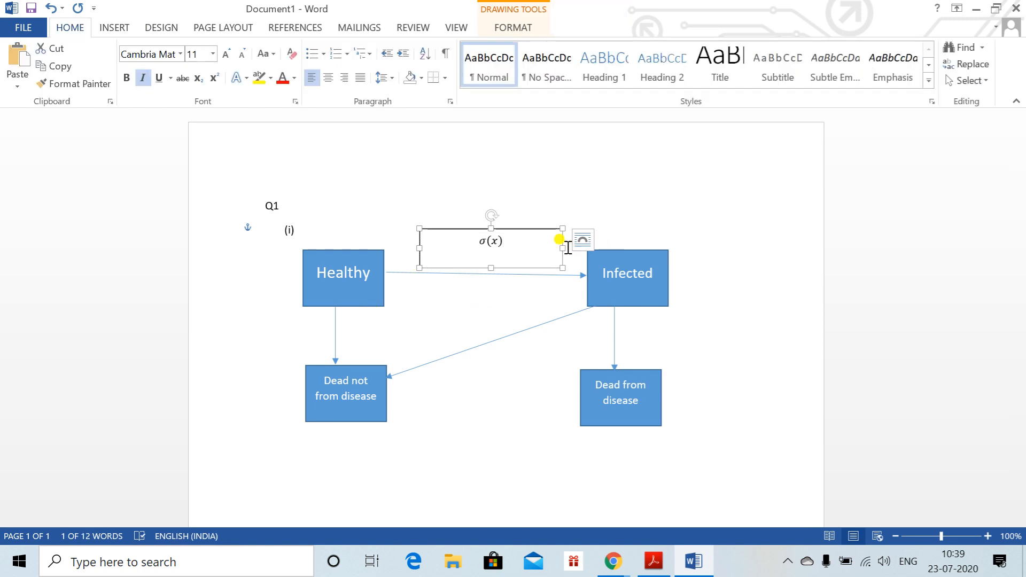
left_click_drag(534, 249, 502, 240)
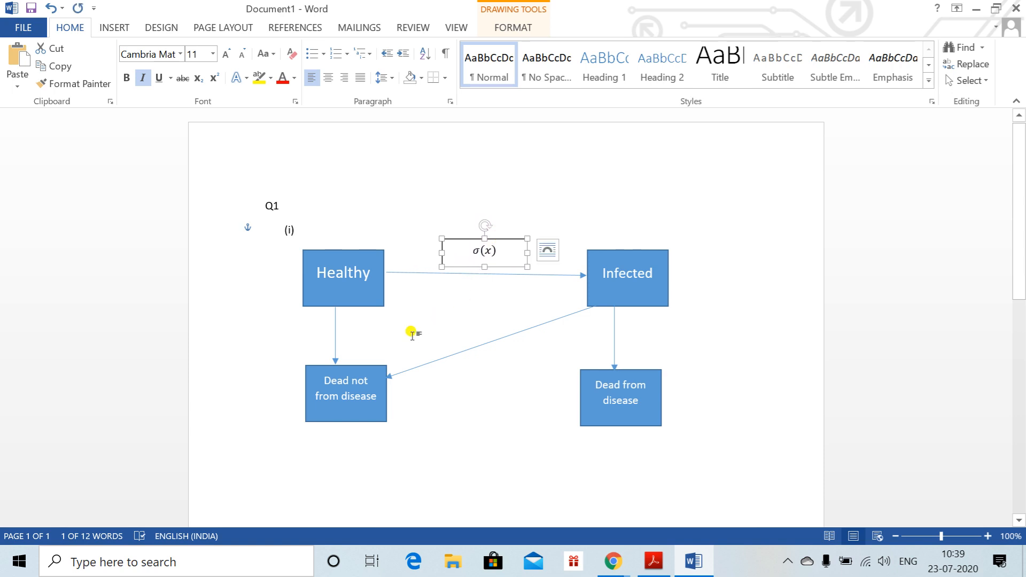
Step: Paste a copy of the σ(x) box beside the Infected–Dead from disease arrow and open its equation for editing
key("ctrl+v")
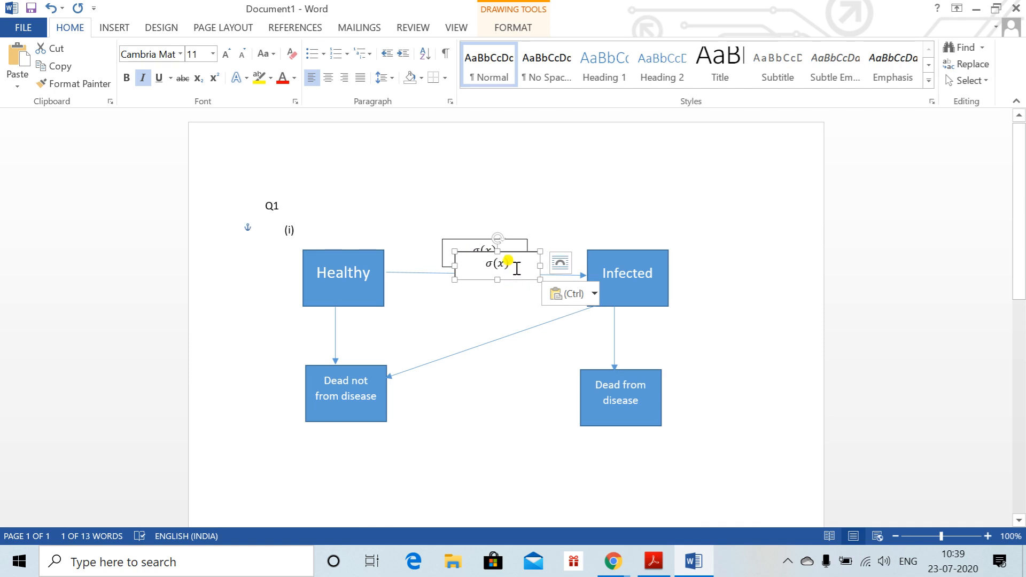
mouse_move(518, 256)
left_mouse_down()
mouse_move(503, 376)
mouse_move(680, 314)
mouse_move(680, 322)
left_mouse_up()
left_click(651, 331)
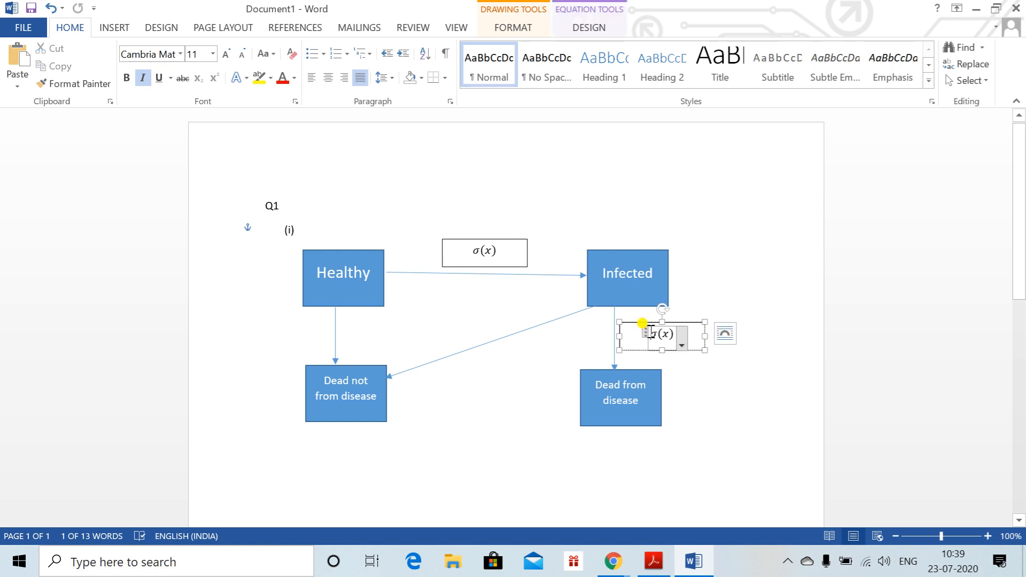
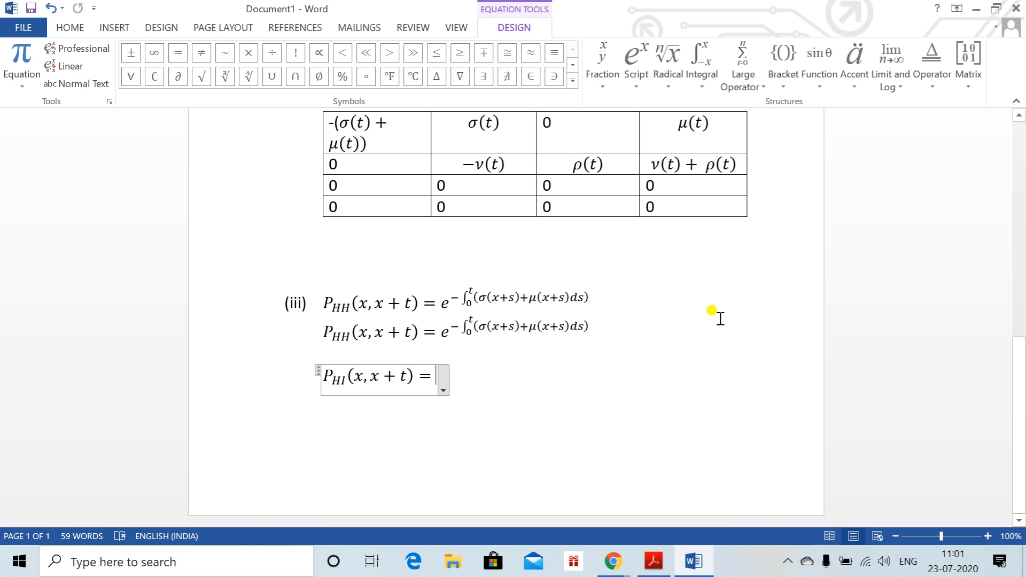
Step: Add an integral with limits 0 to t after the equals sign of the P_HI(x, x + t) equation
type("\\int")
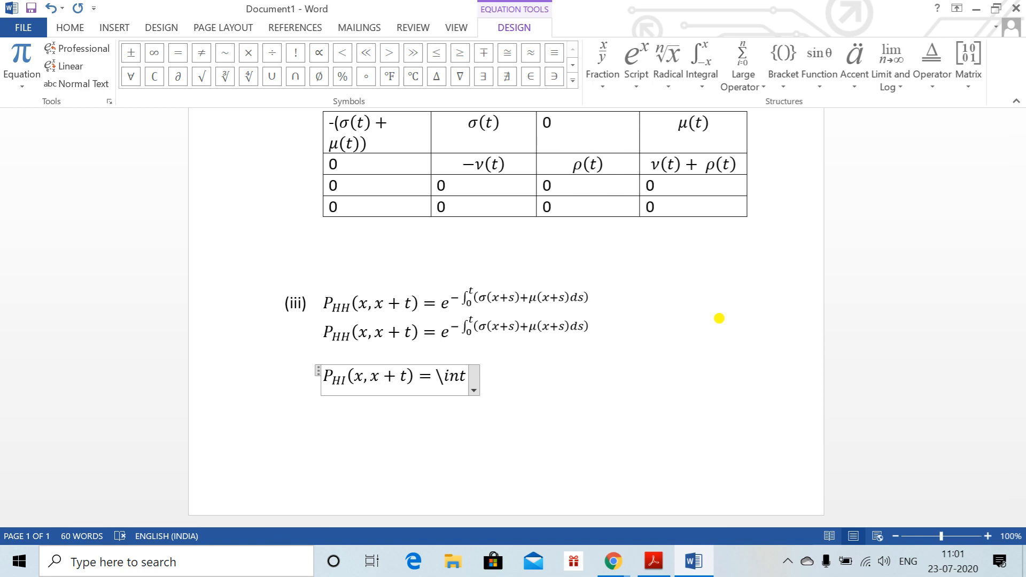
key("space")
type("_0^t")
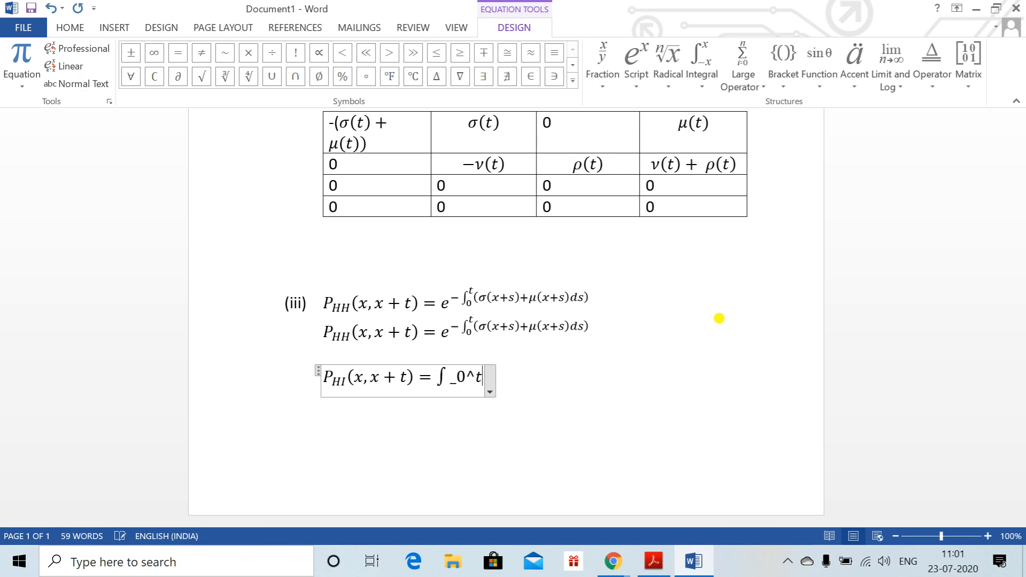
key("space")
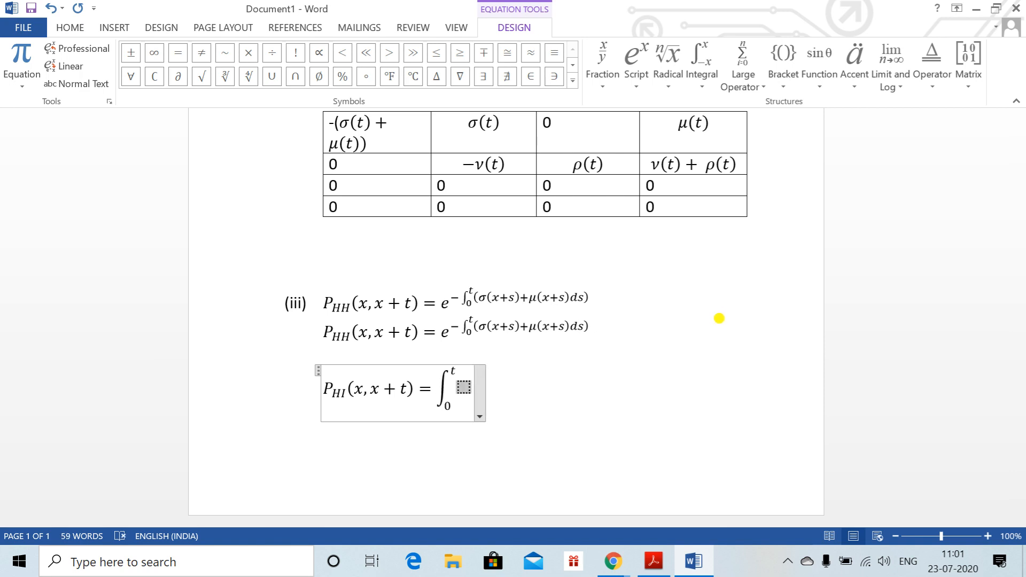
Step: Enter P_HH(x, x + s) as the first factor inside the integral of the P_HI(x, x + t) equation
type("P")
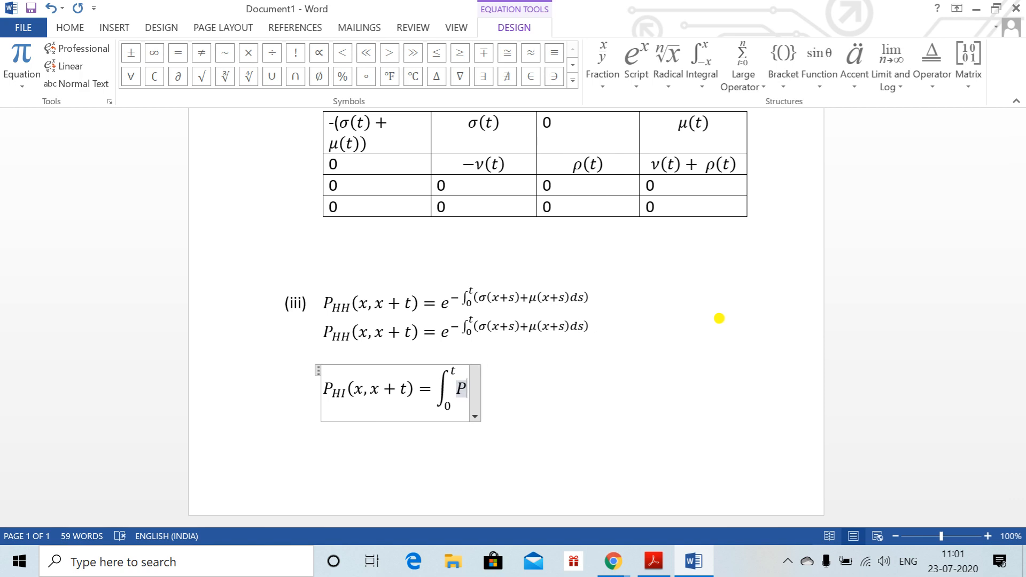
type("_(")
type("HH")
type(")")
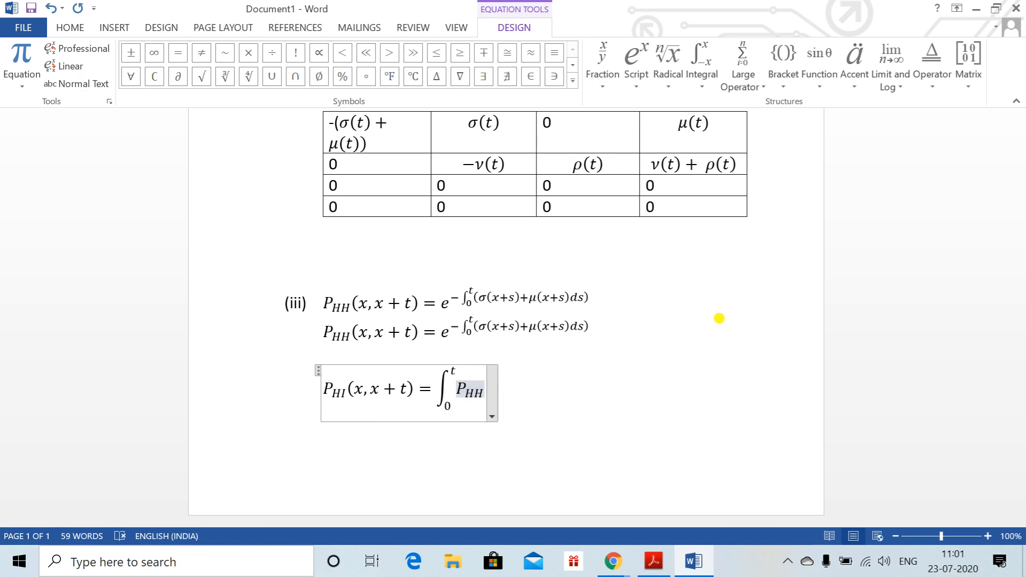
type("(")
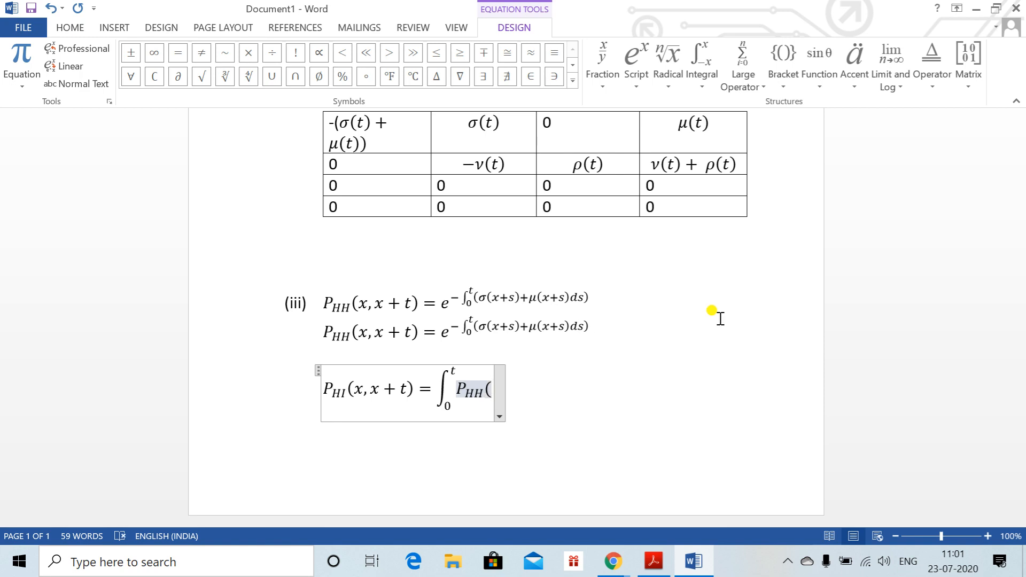
type("x,x")
key("BackSpace")
type("x=")
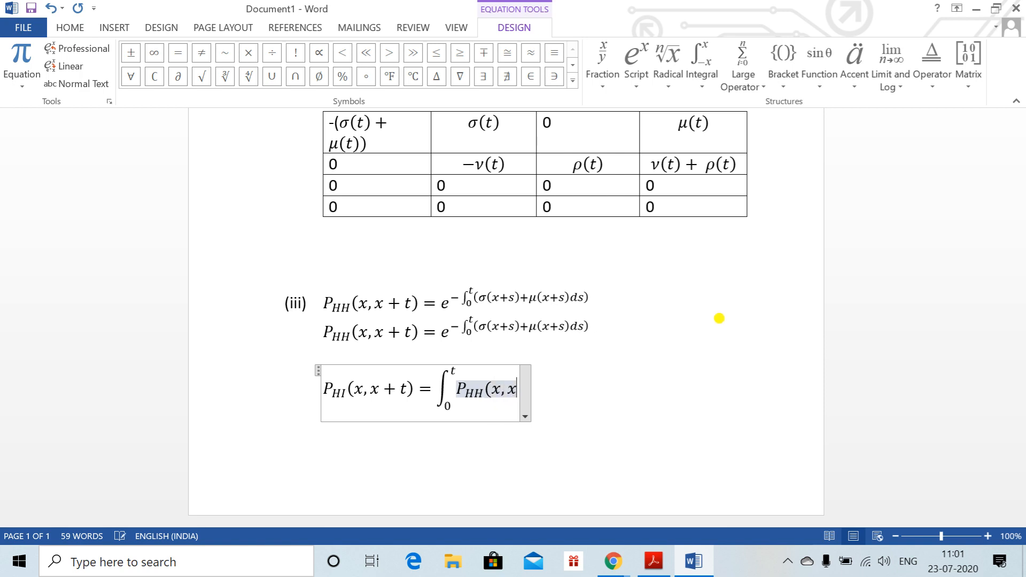
key("BackSpace")
type("+s)")
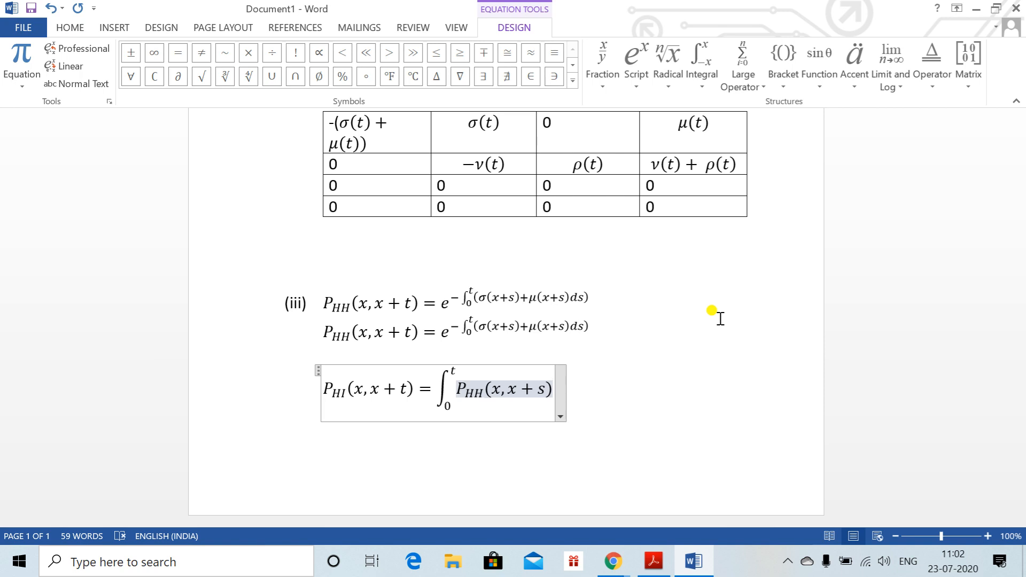
Step: Add the transition rate σ(x + s) after P_HH(x, x + s) in the P_HI integrand
mouse_move(1018, 325)
left_mouse_down()
mouse_move(1009, 212)
mouse_move(1022, 438)
left_mouse_up()
type("\\sig")
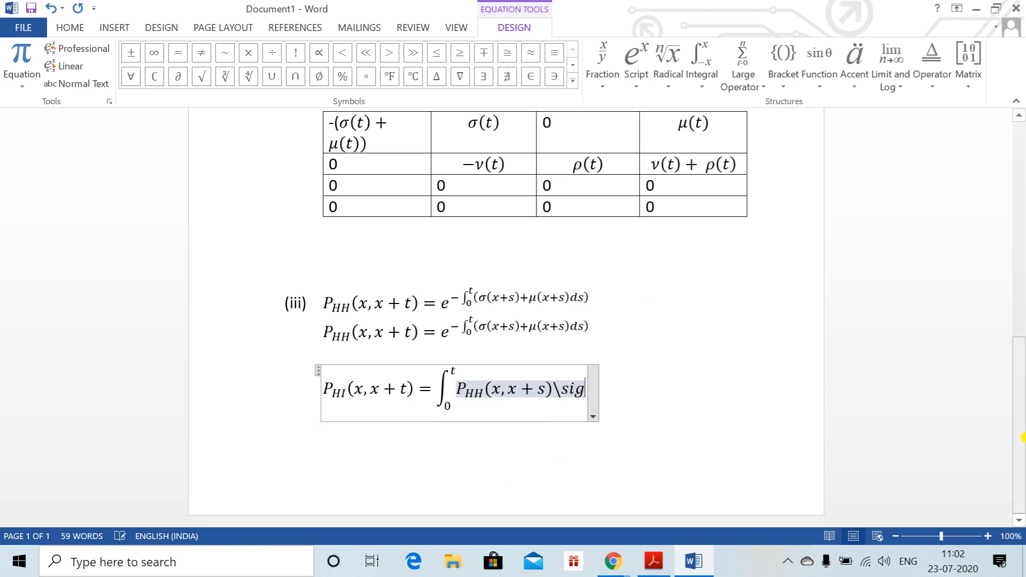
type("ma (")
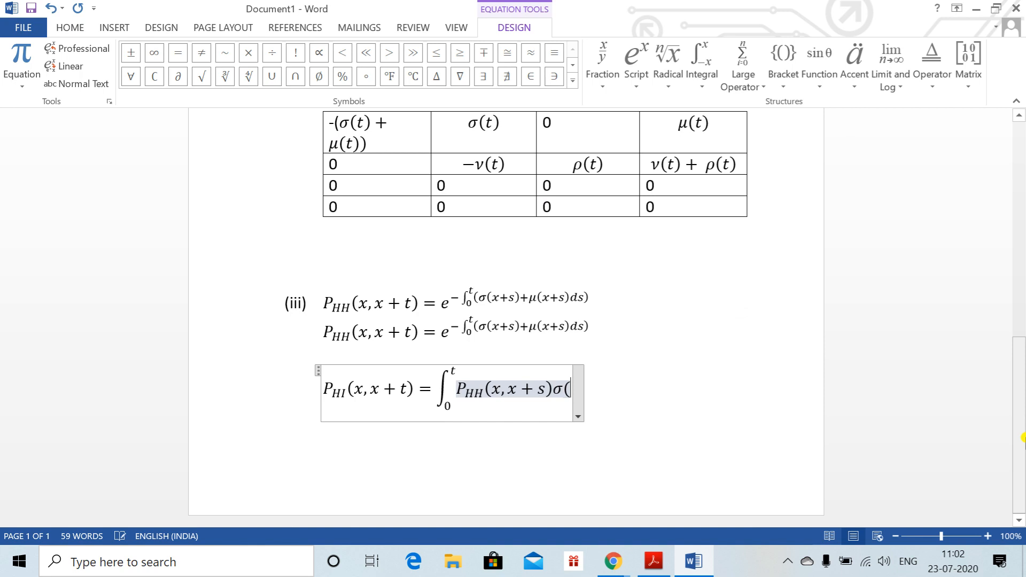
type("x+s)")
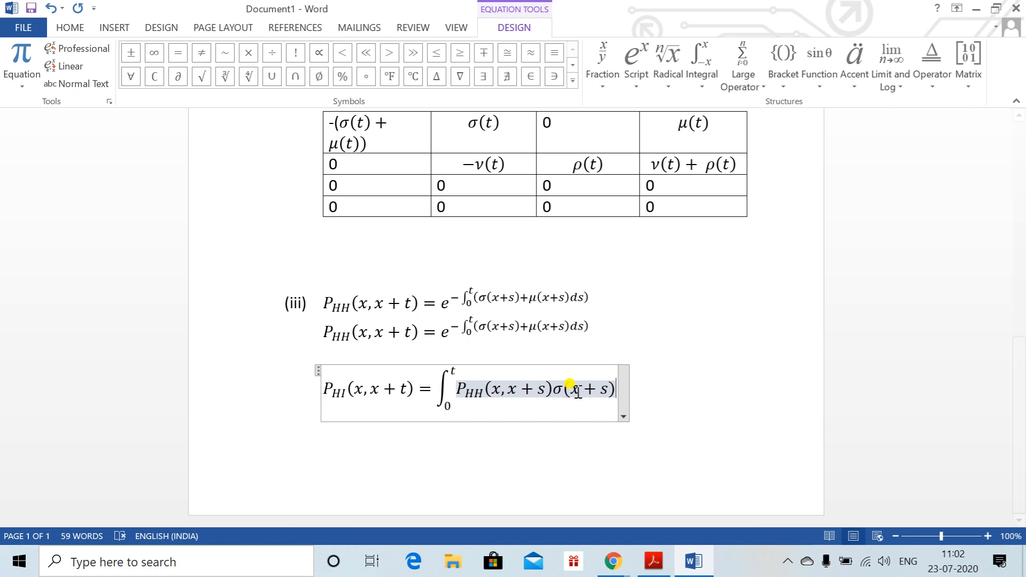
Step: Complete the P_HI integrand with the factor P_II(x + s, x + t) followed by ds
type("P")
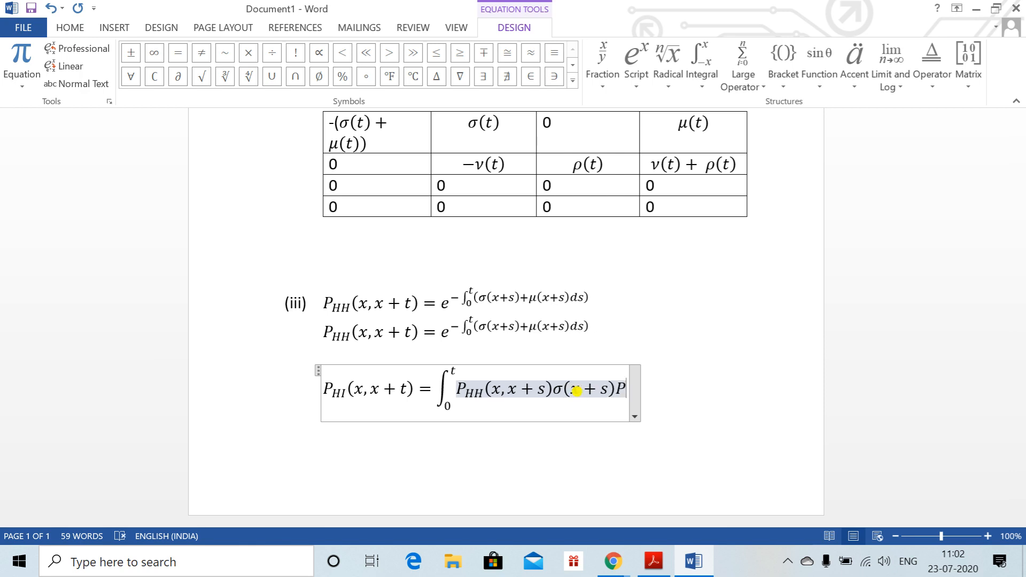
type("_(II)")
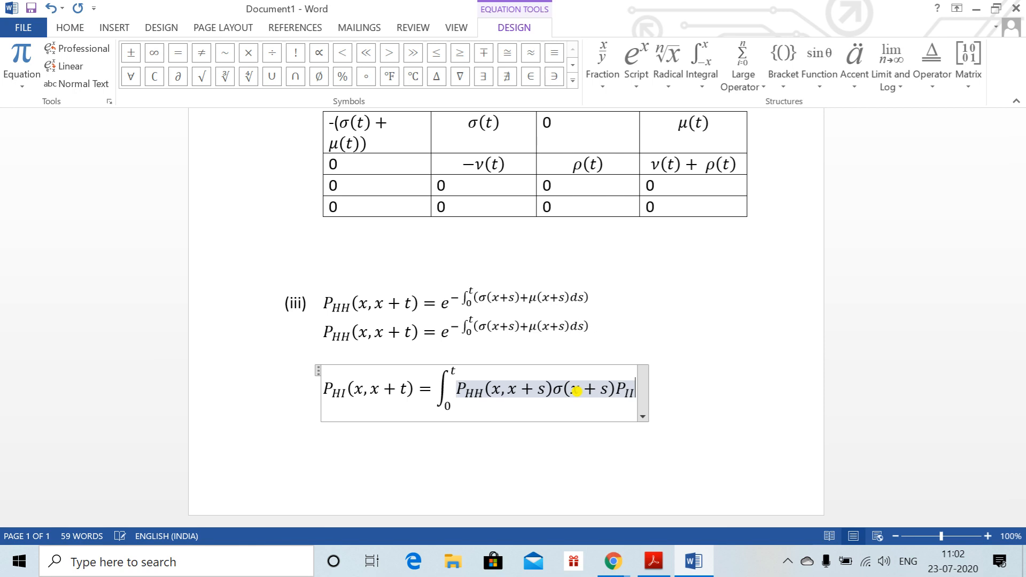
type("(")
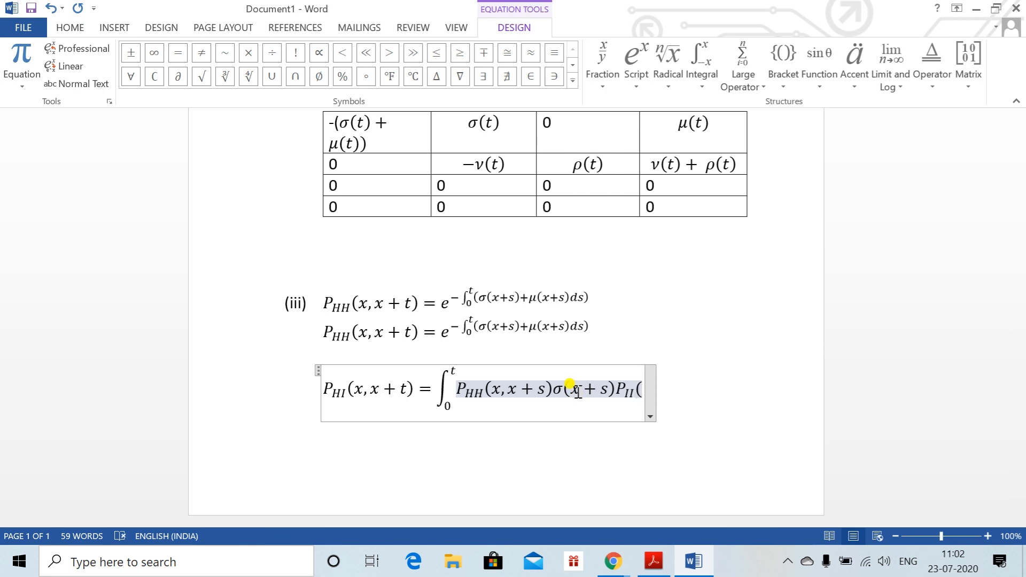
type("X")
key("BackSpace")
type("x+s,")
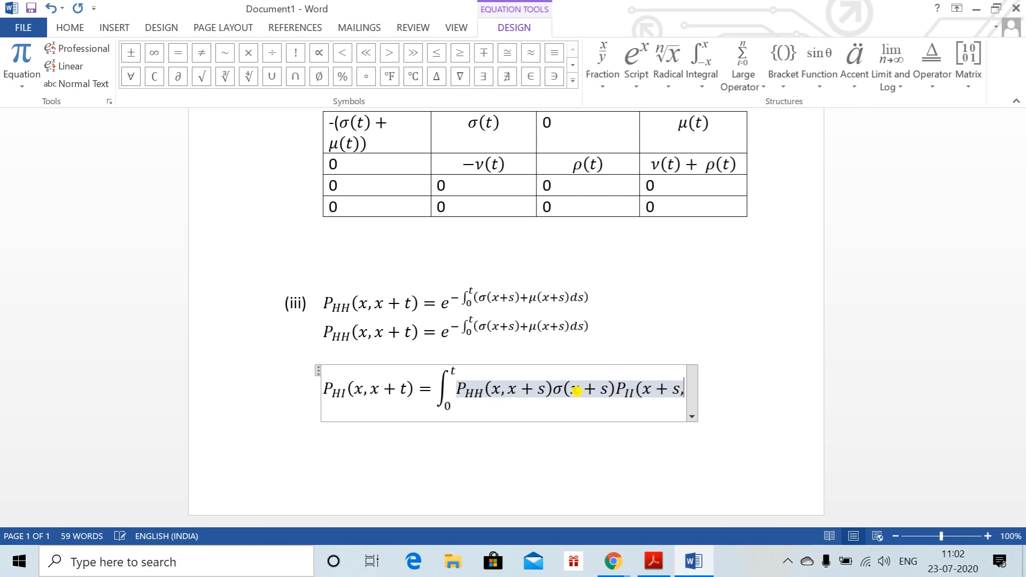
type("X")
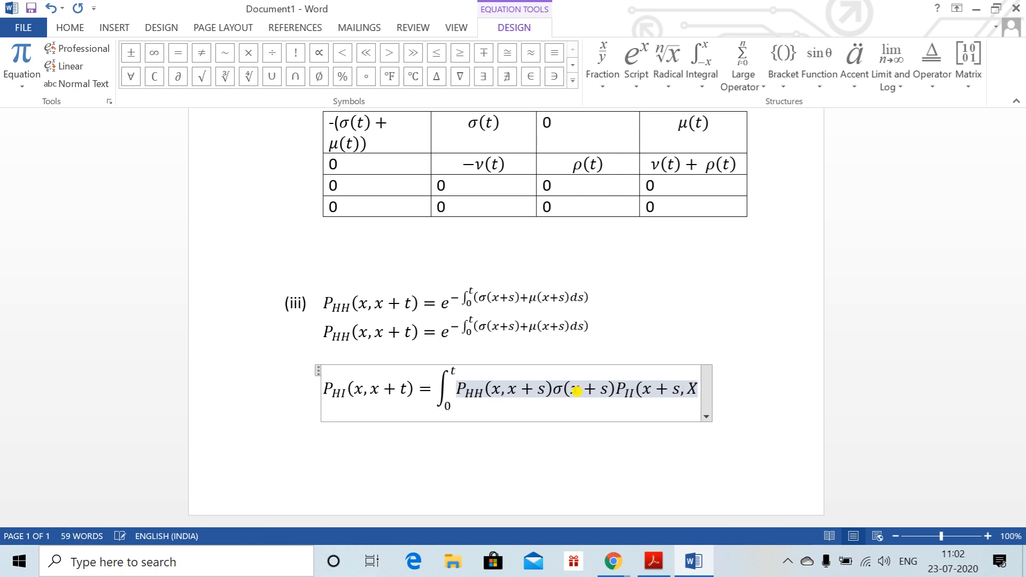
key("BackSpace")
type("x+t")
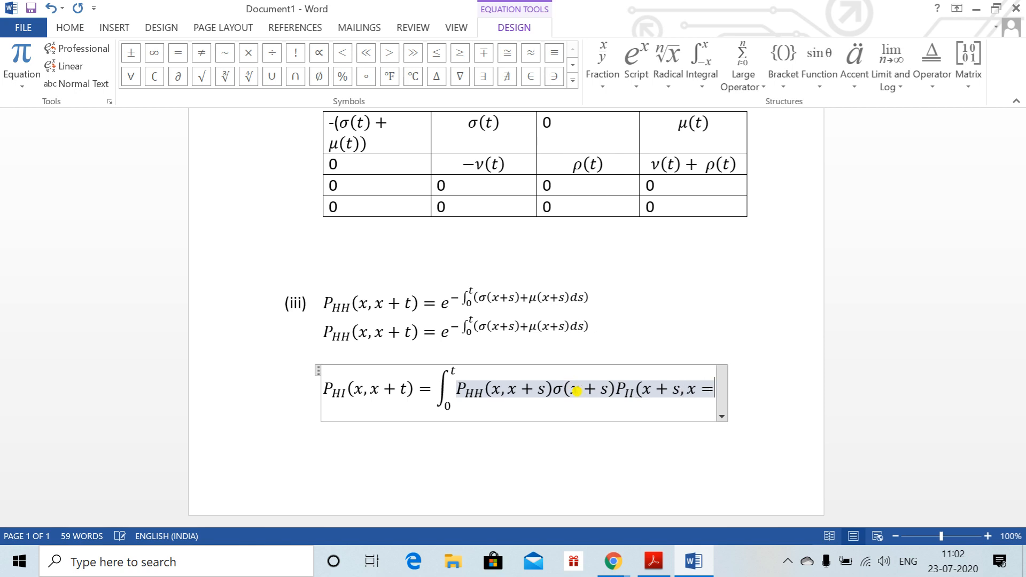
key("BackSpace")
key("BackSpace")
type("+ t")
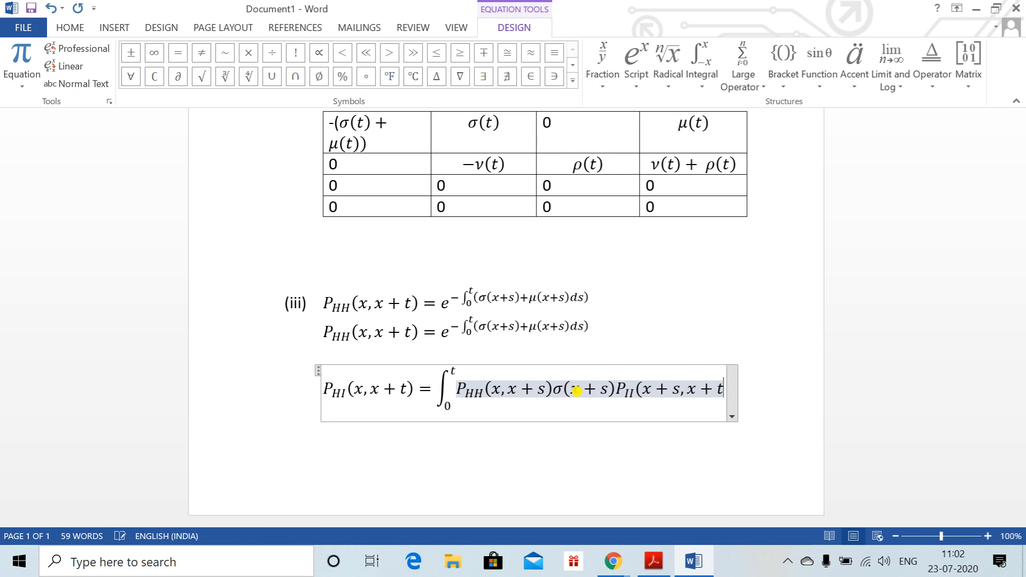
type(")")
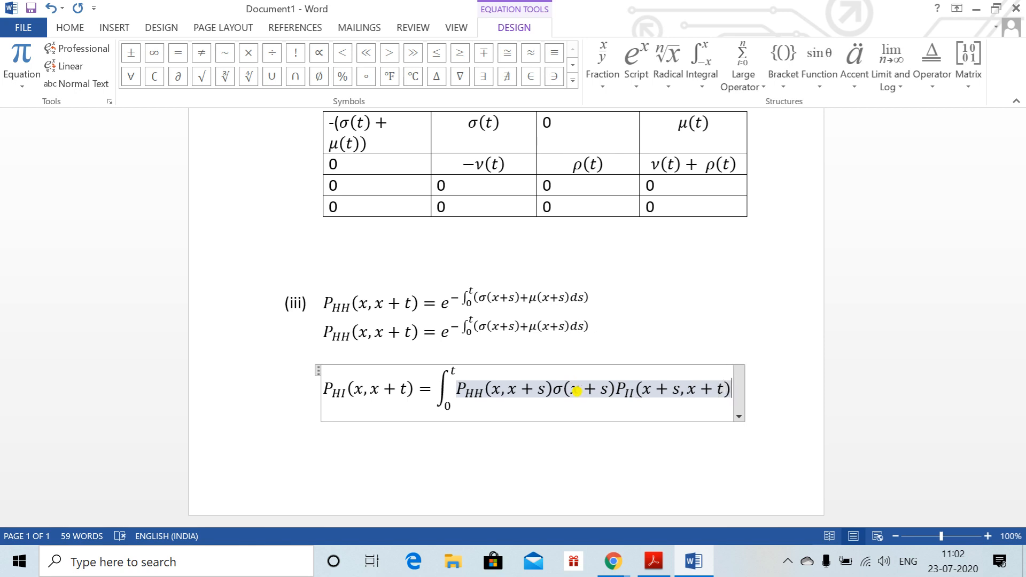
type("d")
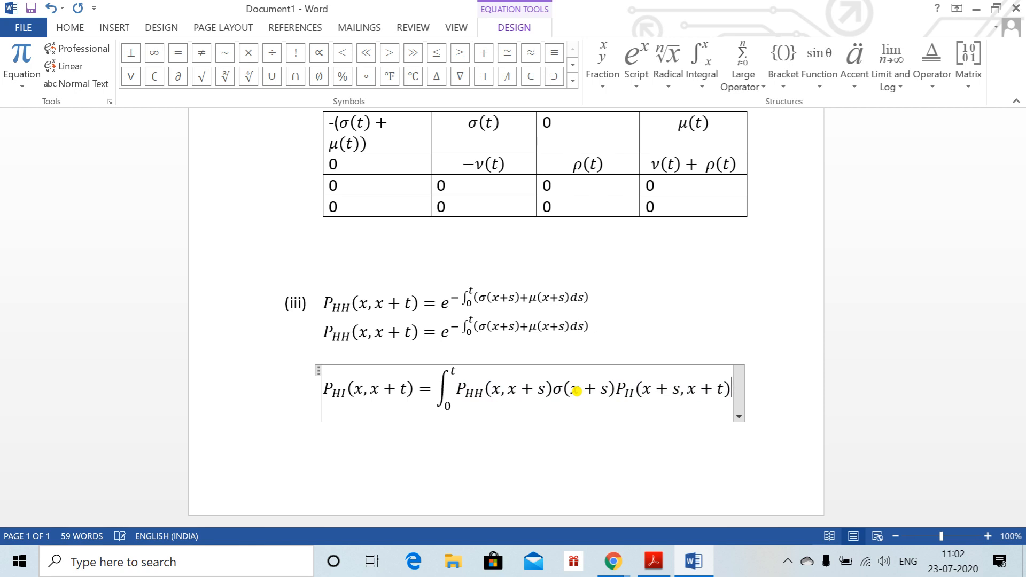
type("s")
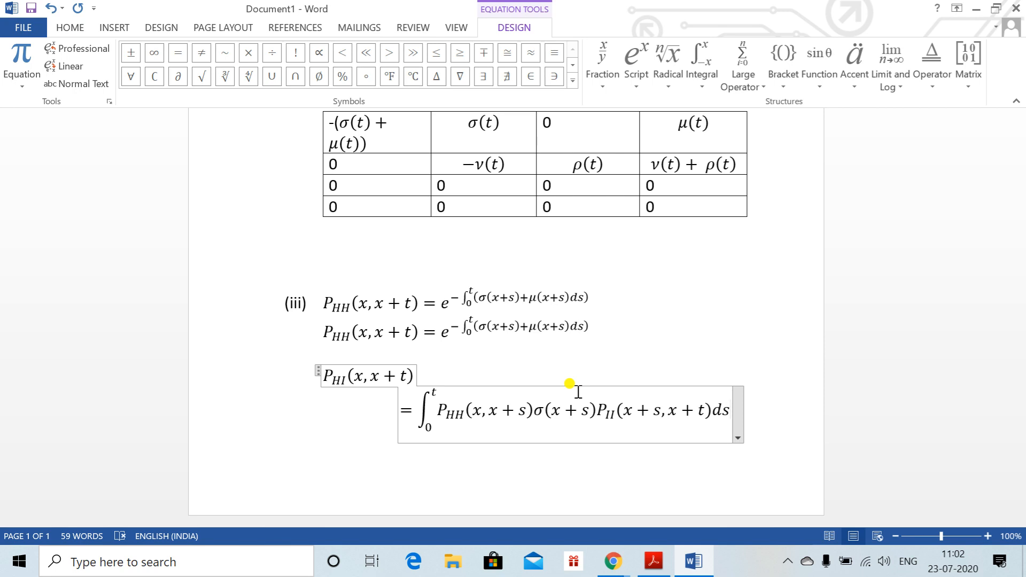
Step: Leave the P_HI equation and write "where" at the start of a new page
left_click(770, 411)
key("ctrl+Return")
type("where")
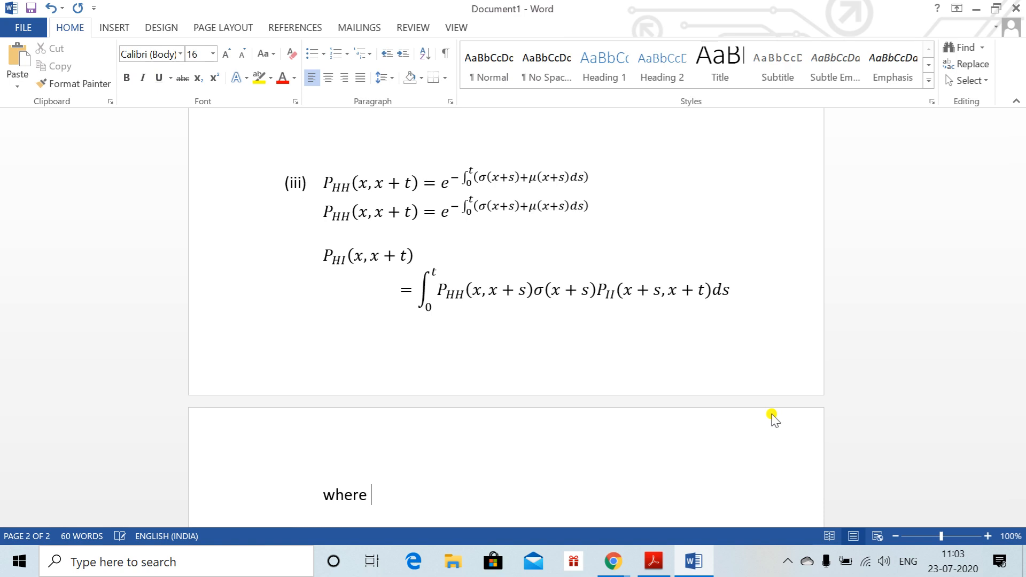
Step: Insert a new equation on the line below "where" and enter P_II(x, x + s) =
key("Return")
key("alt+equal")
type("P_(II")
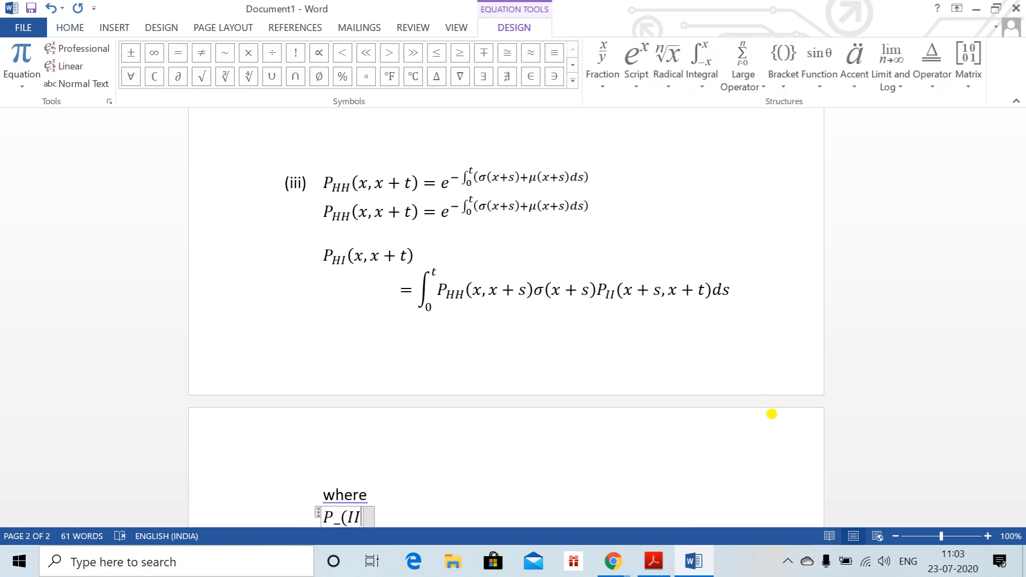
type(")")
key("space")
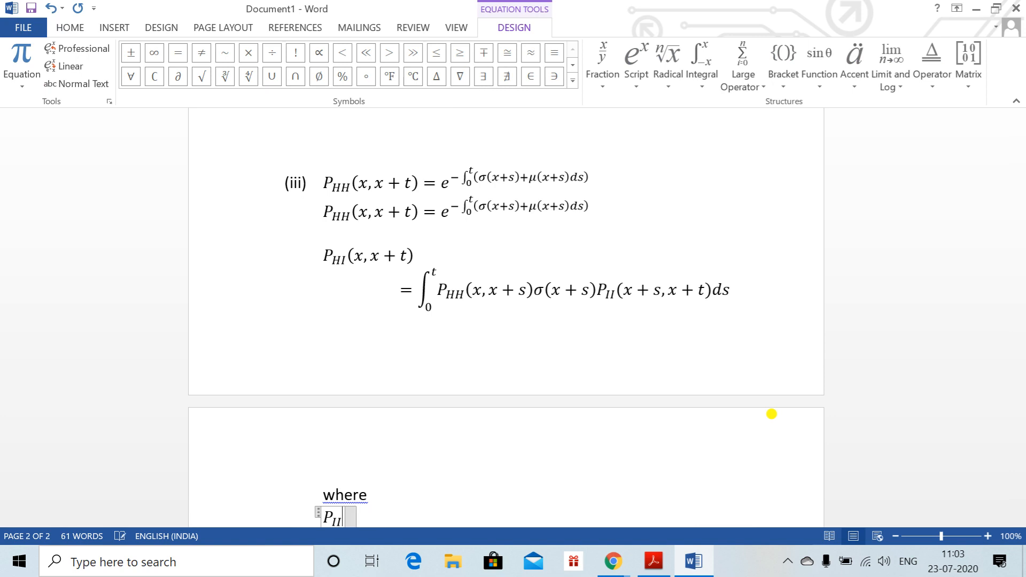
type("(x+")
key("BackSpace")
type(",x")
key("BackSpace")
type("x+s)=")
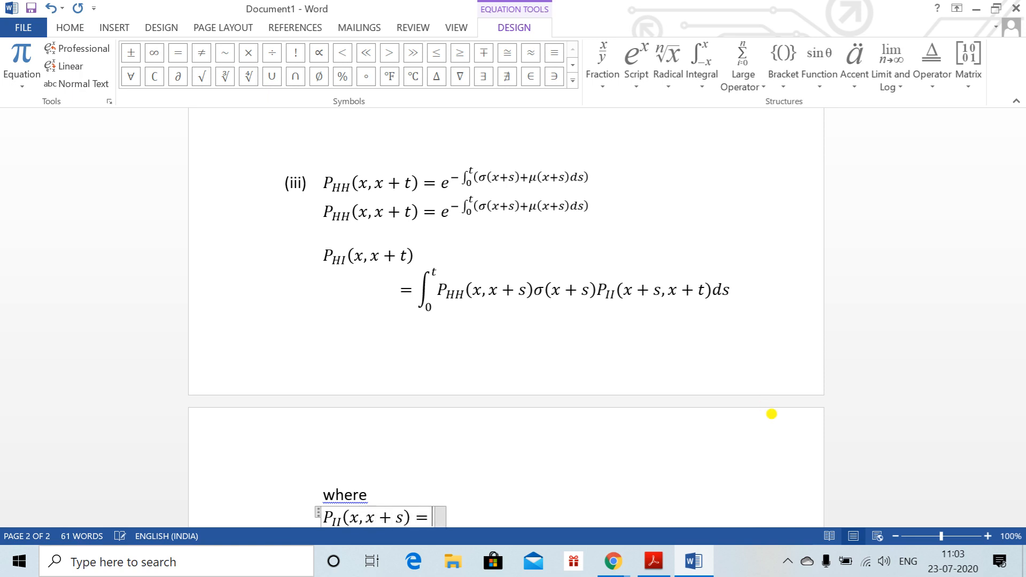
Step: Change the arguments of P_II in the new equation to (x + s, x + t)
scroll(1021, 307, "down", 3)
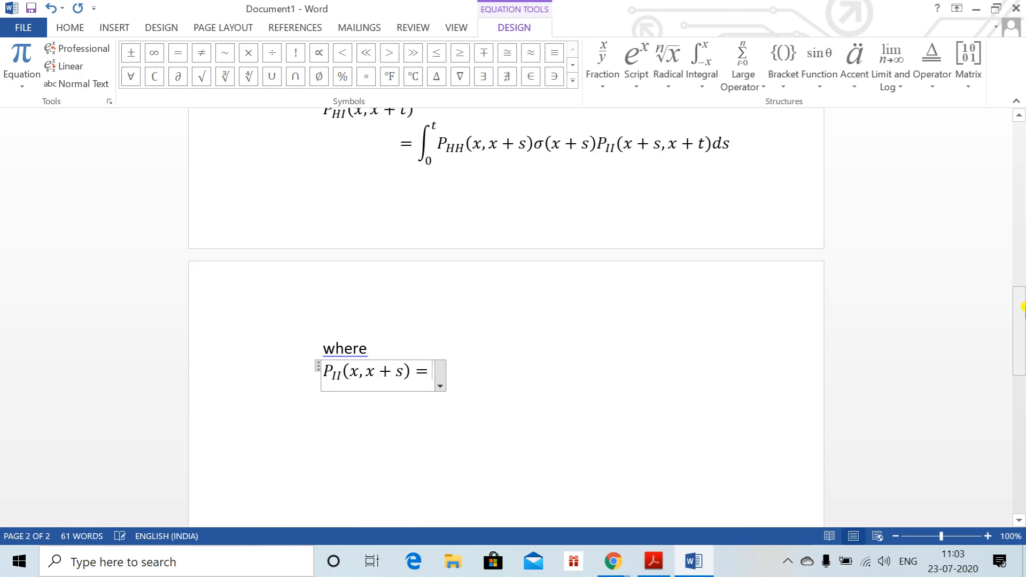
left_click(364, 372)
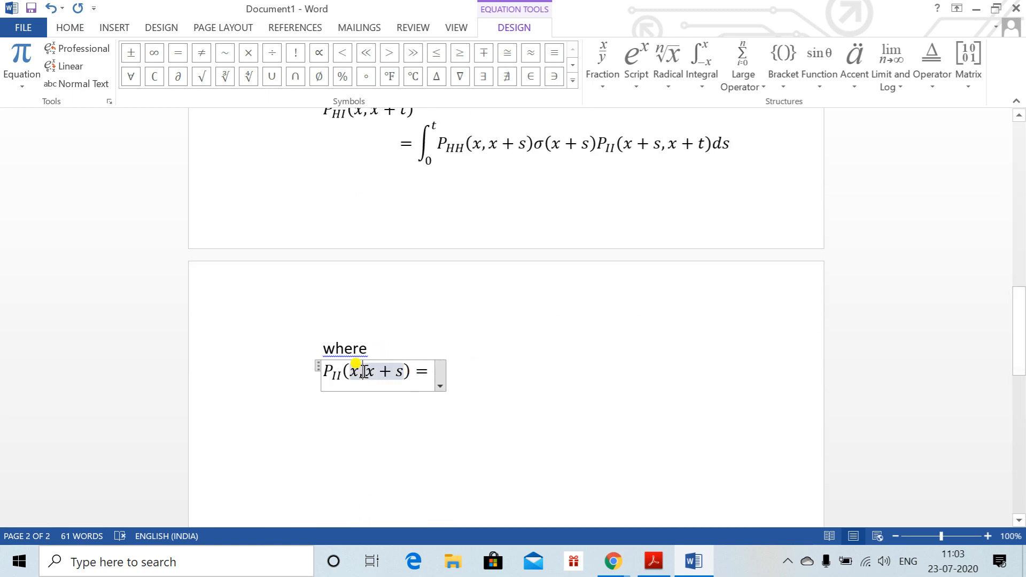
type("+s")
key("Right")
key("Right")
key("Right")
key("Right")
key("Right")
key("Left")
key("Left")
key("Right")
key("BackSpace")
type("t")
key("Right")
key("Right")
key("Right")
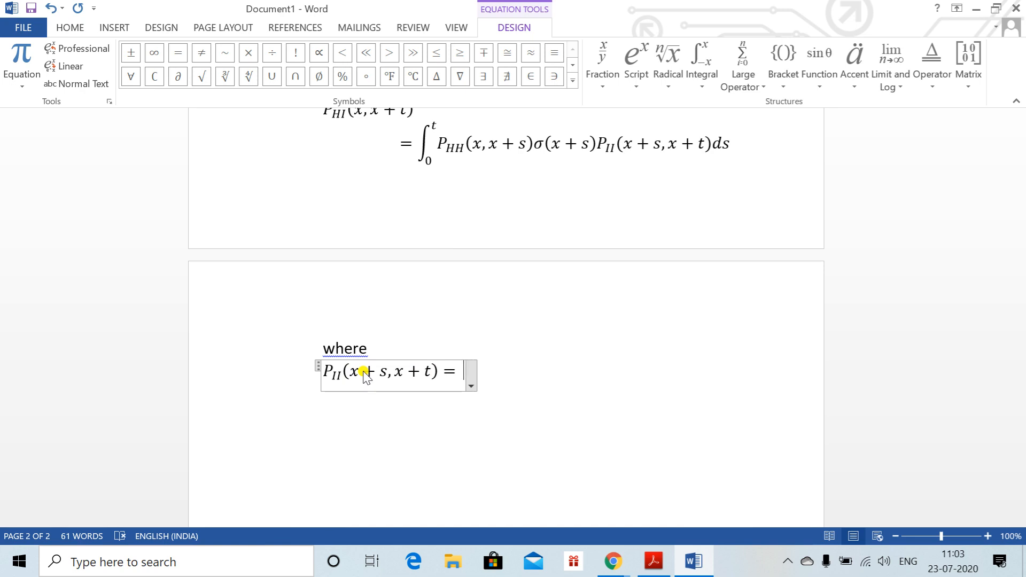
Step: Check the rates in the diagram and matrix, and start the P_II right-hand side as e^(-∫ with limits s to t
left_click_drag(1018, 343, 1018, 201)
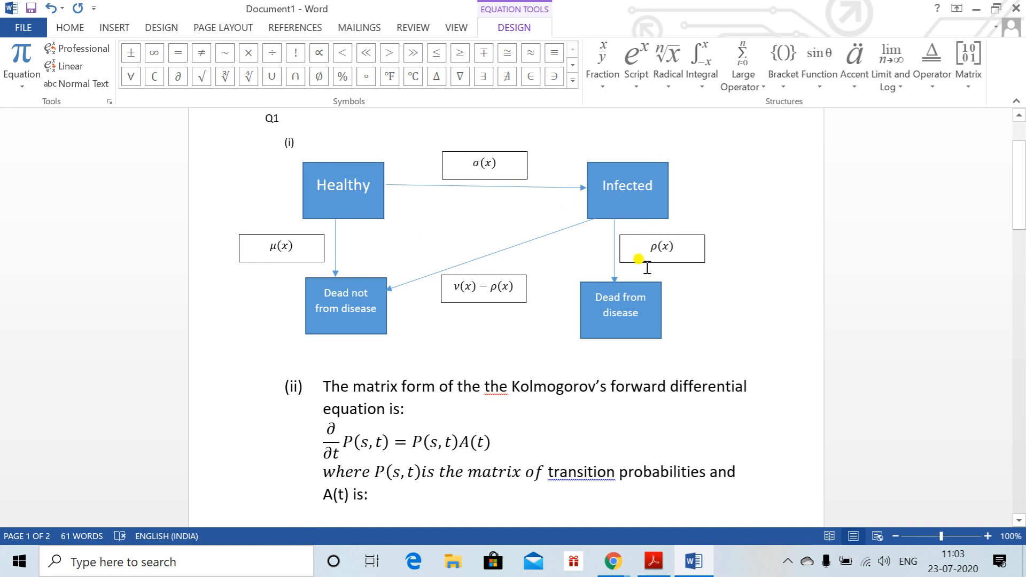
left_click(460, 287)
left_click(1021, 191)
left_click_drag(1021, 190, 1020, 273)
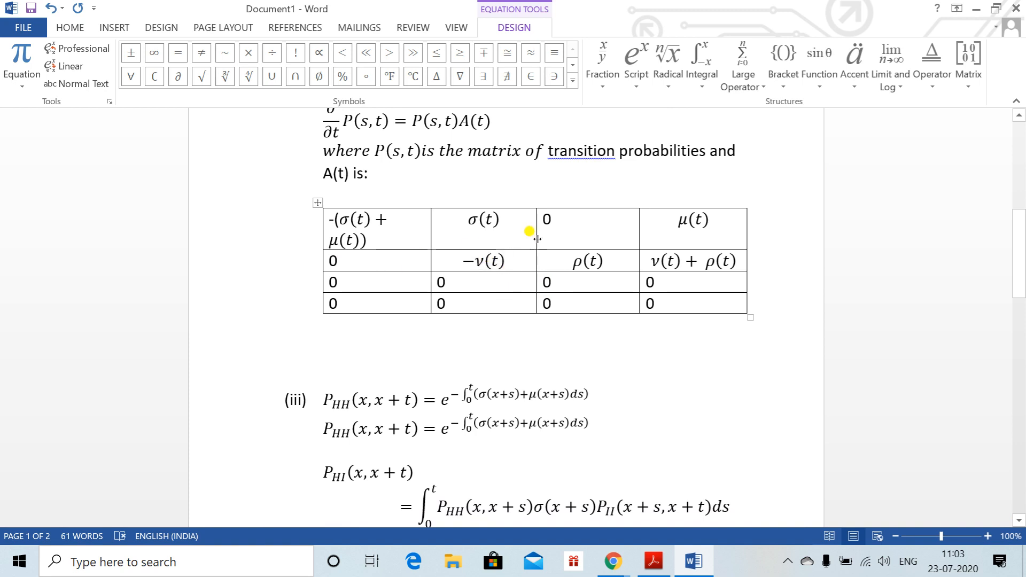
left_click_drag(1021, 235, 1022, 366)
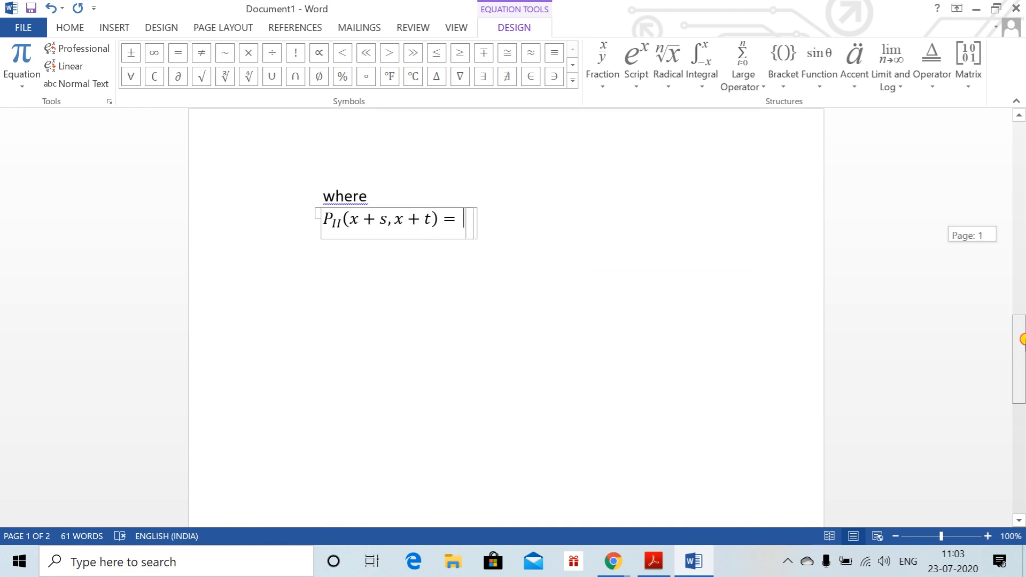
type("exp")
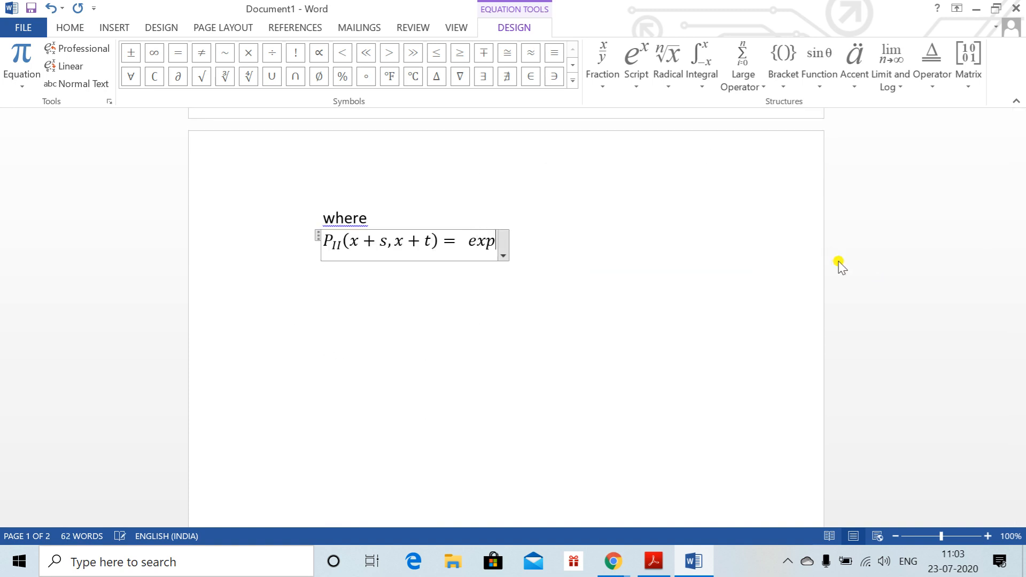
key("BackSpace")
key("BackSpace")
type("^(-")
type("\\i")
type("nt _")
type("s^t ")
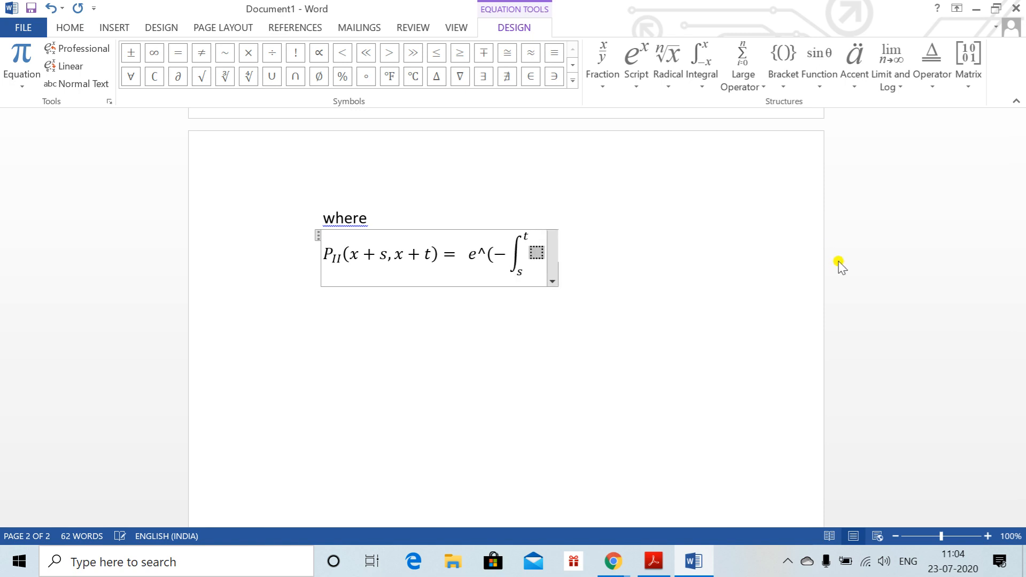
Step: Fill the integral with (ν(x + u))du and close the bracket to format the whole expression as the exponent of e
type("(")
type(" u")
type("(t)")
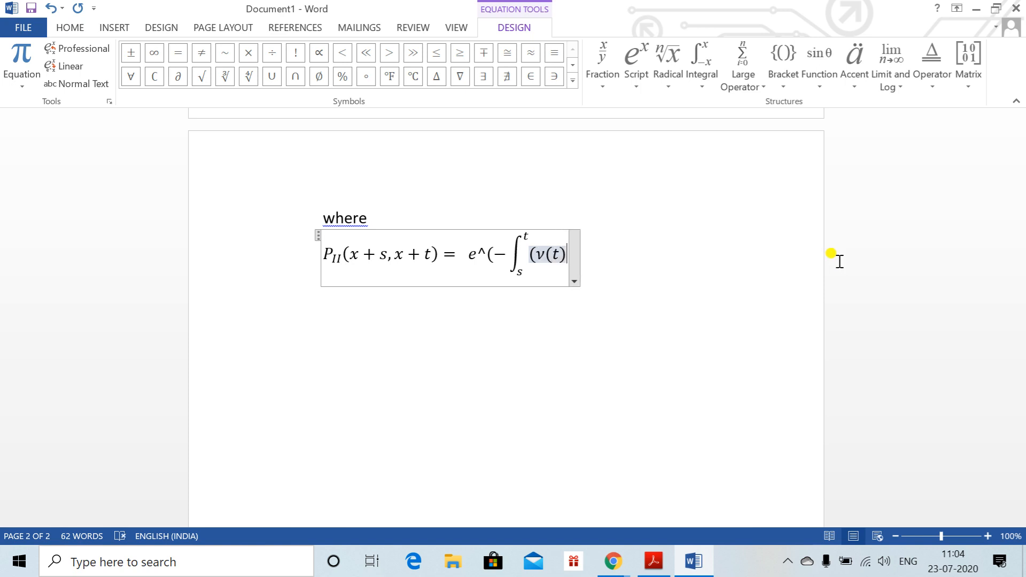
key("BackSpace")
key("BackSpace")
type("x =")
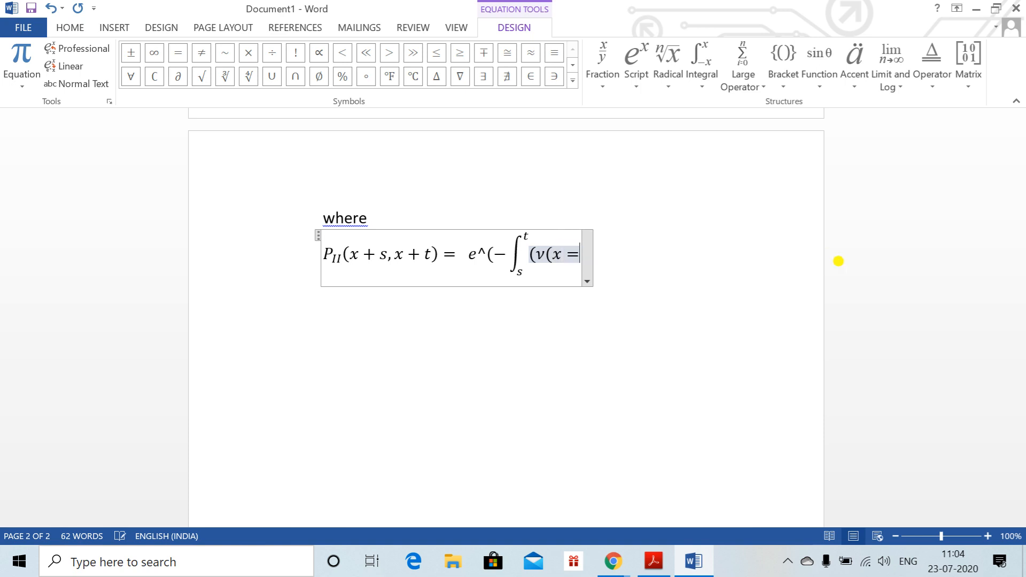
key("BackSpace")
type("+u))")
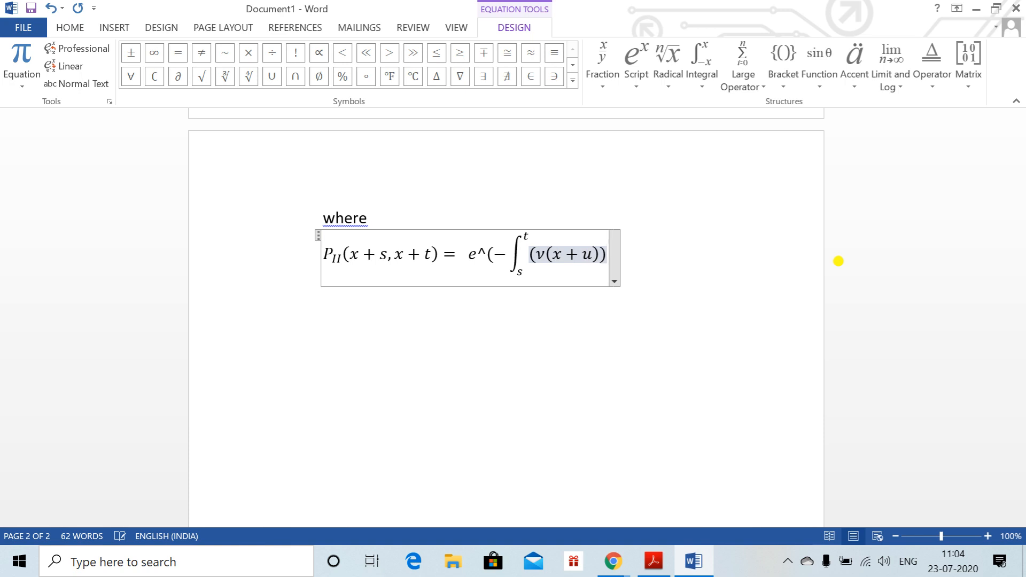
type("du")
type(")")
left_click(626, 249)
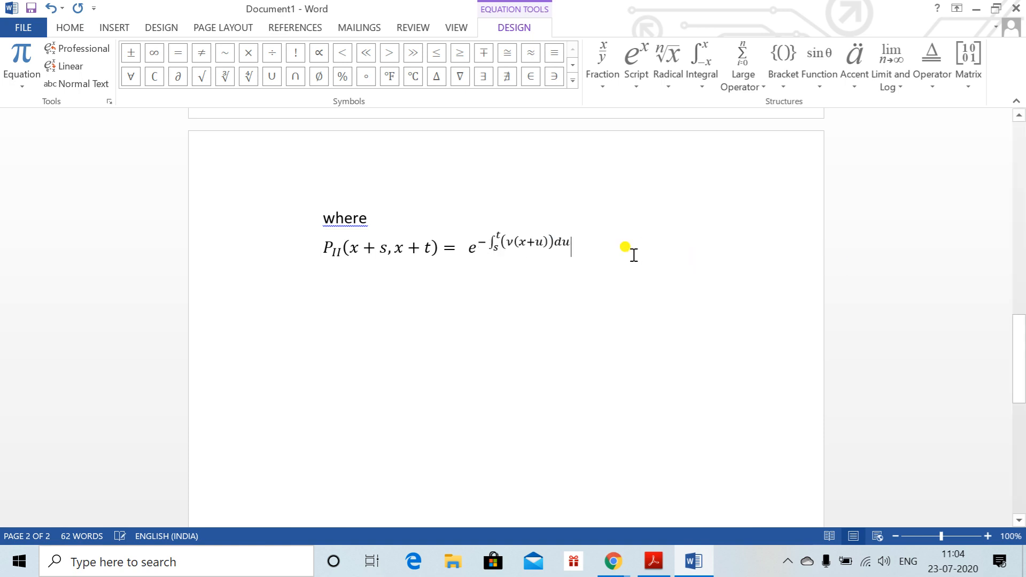
left_click(1022, 291)
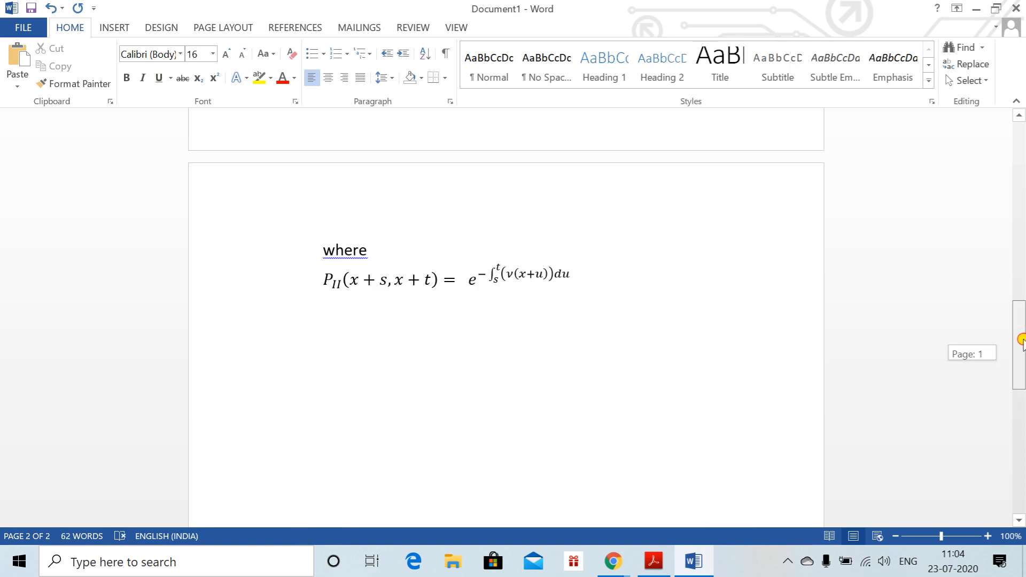
Step: Start a new unindented paragraph below the P_II equation, leaving a blank line between them
left_click_drag(1024, 291, 1024, 324)
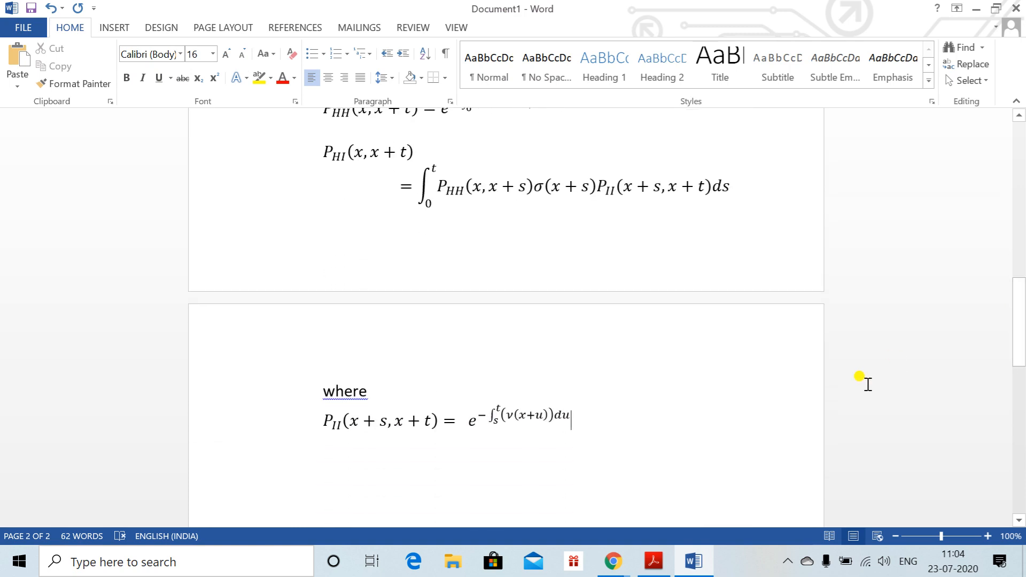
key("Return")
key("Return")
key("BackSpace")
key("BackSpace")
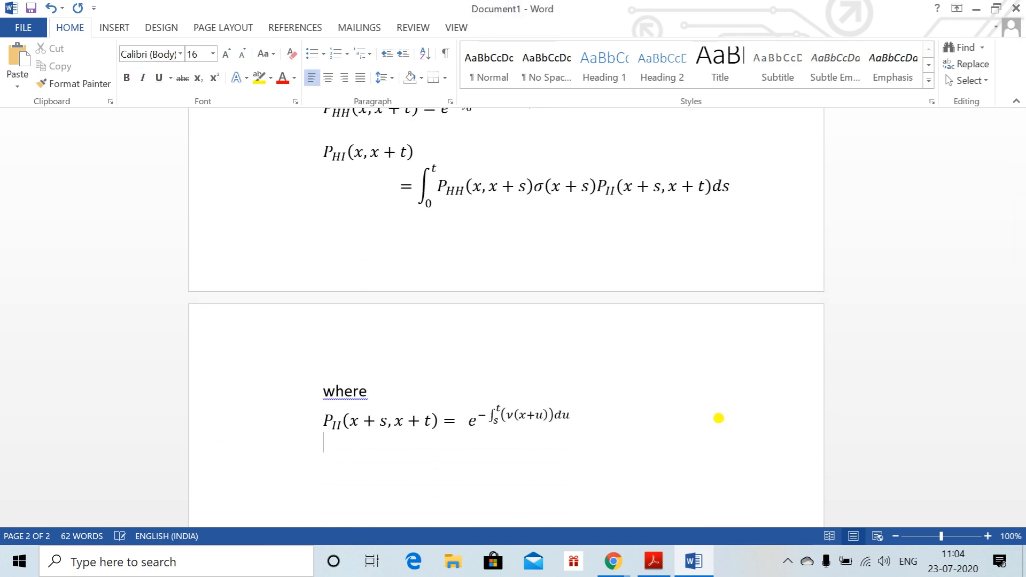
key("Return")
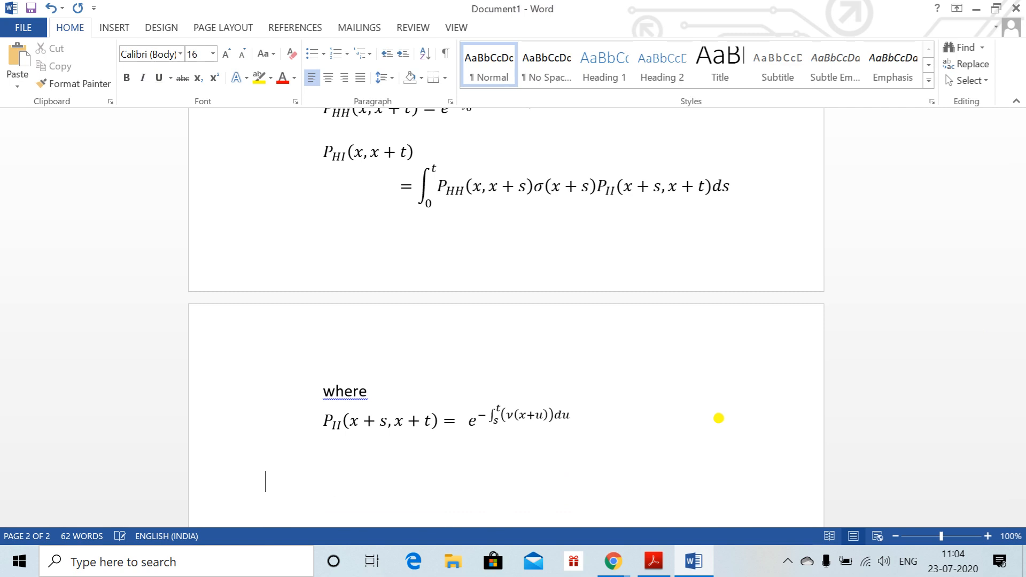
Step: Review the question's part (iii)(c) and state definitions in the PDF, and compare them with the transition diagram in the Word document
key("alt+Tab")
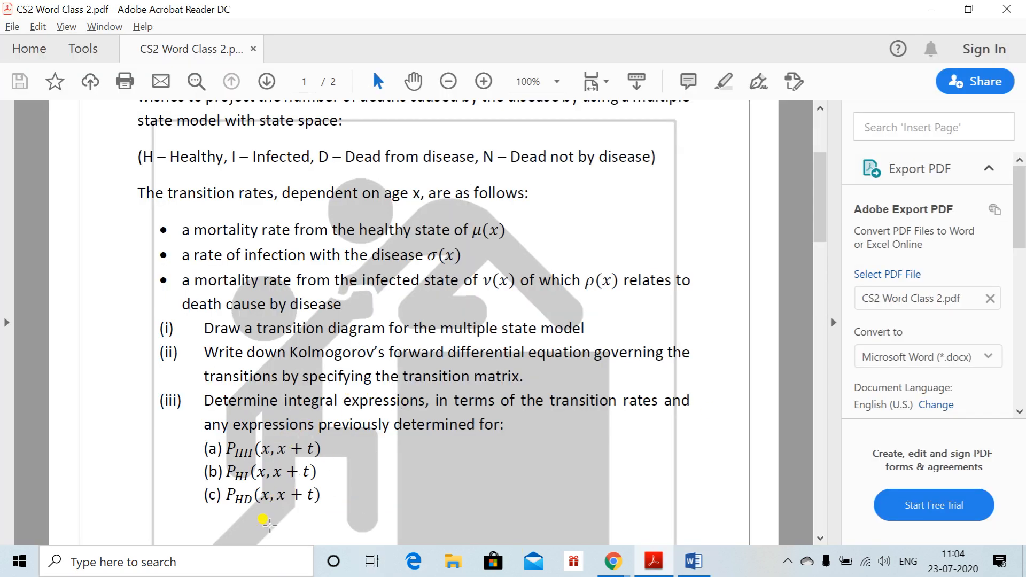
key("alt+Tab")
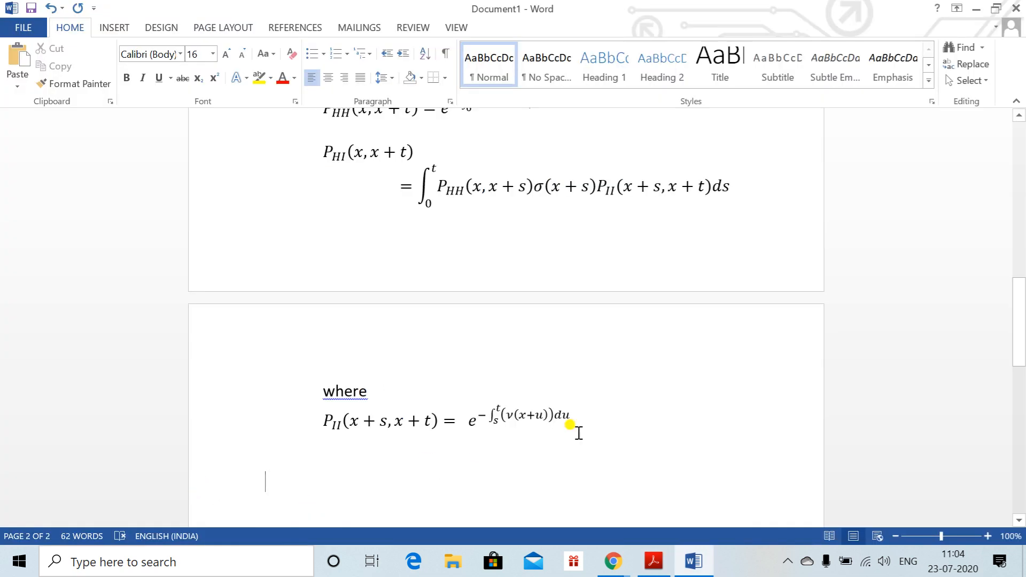
left_click_drag(1019, 336, 1018, 181)
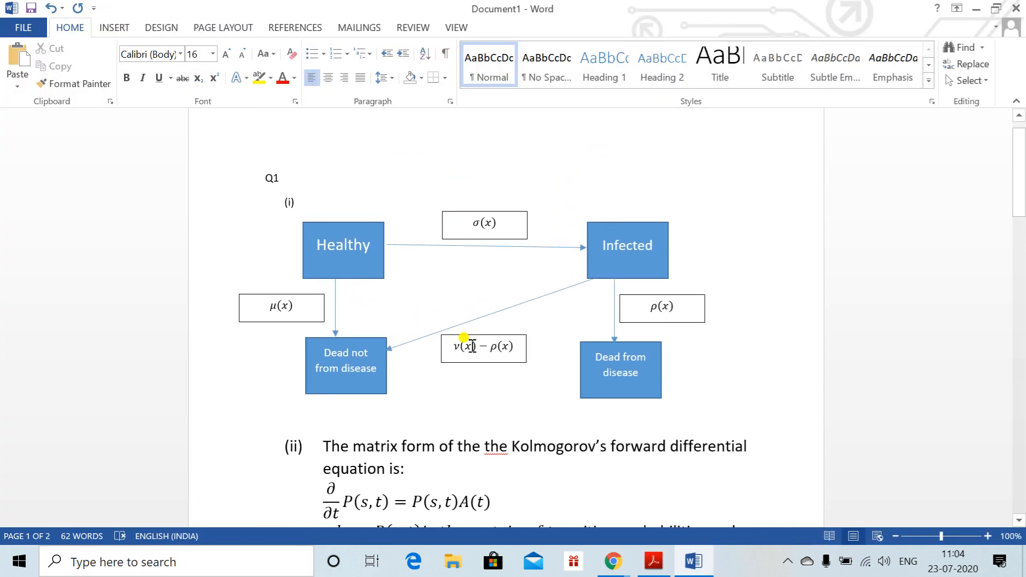
left_click_drag(1021, 154, 1021, 147)
key("alt+Tab")
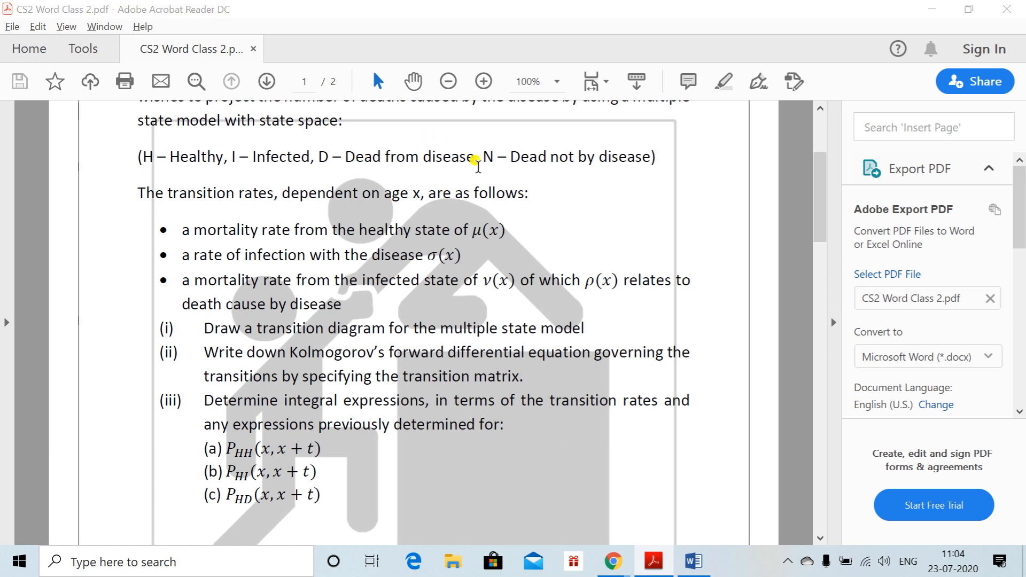
key("alt+Tab")
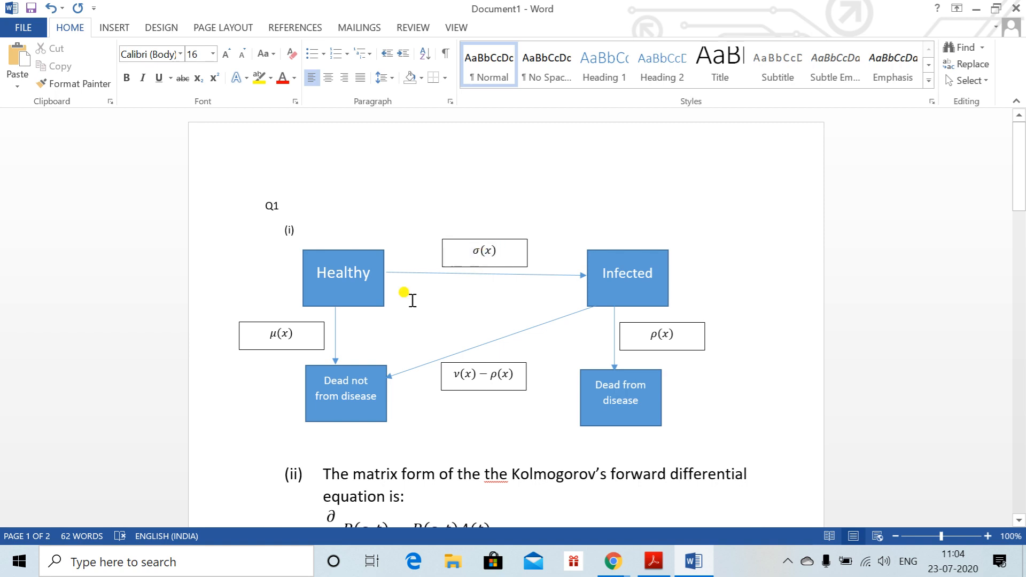
left_click_drag(1021, 195, 1017, 369)
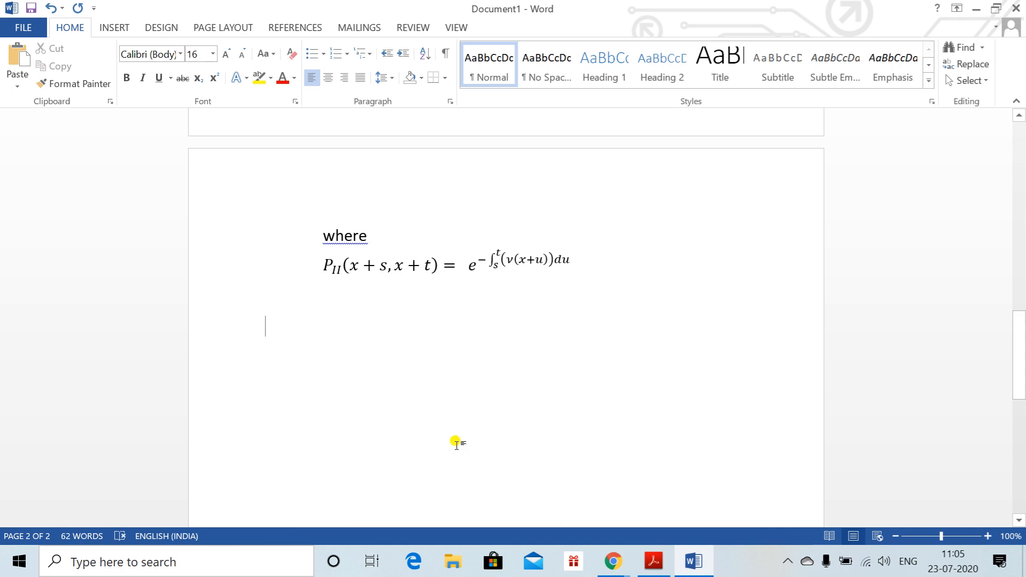
Step: Label the new paragraph (c), reverting the automatic replacement with the copyright symbol
type("(c)")
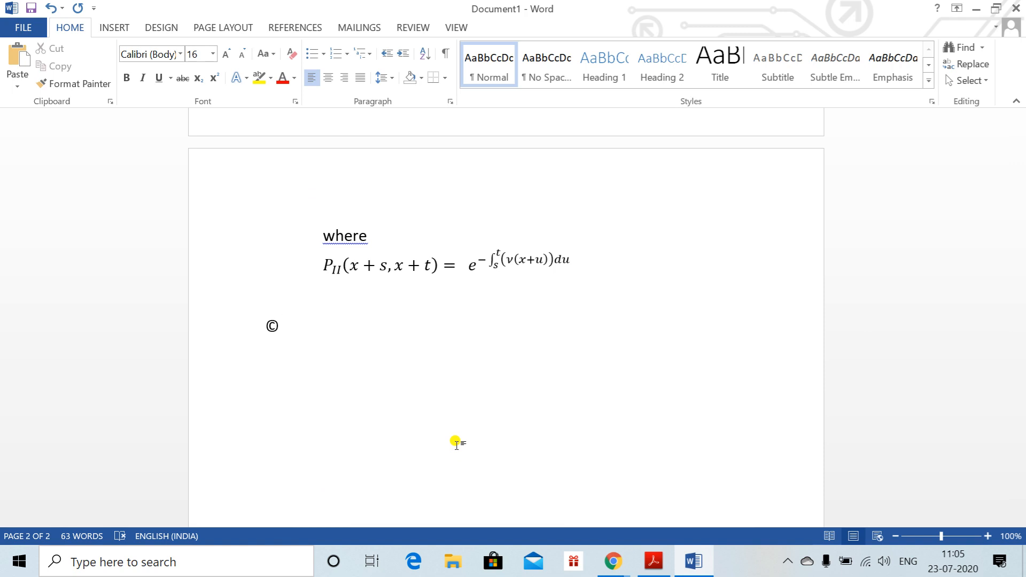
key("ctrl+z")
key("ctrl+z")
Step: Insert an equation after the (c) label and enter P_HD(x, x + t) =
key("alt+equal")
type("P")
type("_(H")
type("D) (")
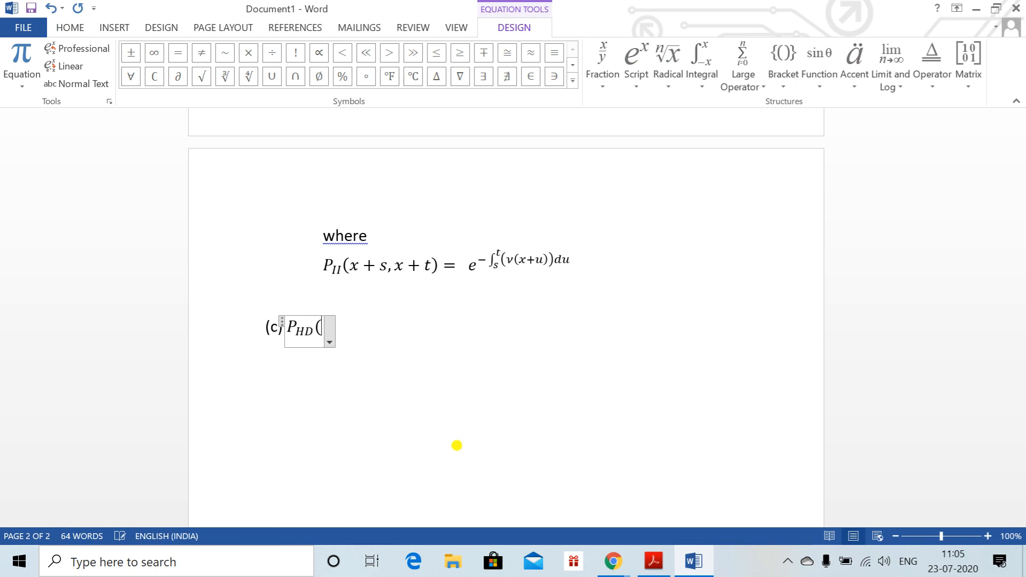
type("x,x+y")
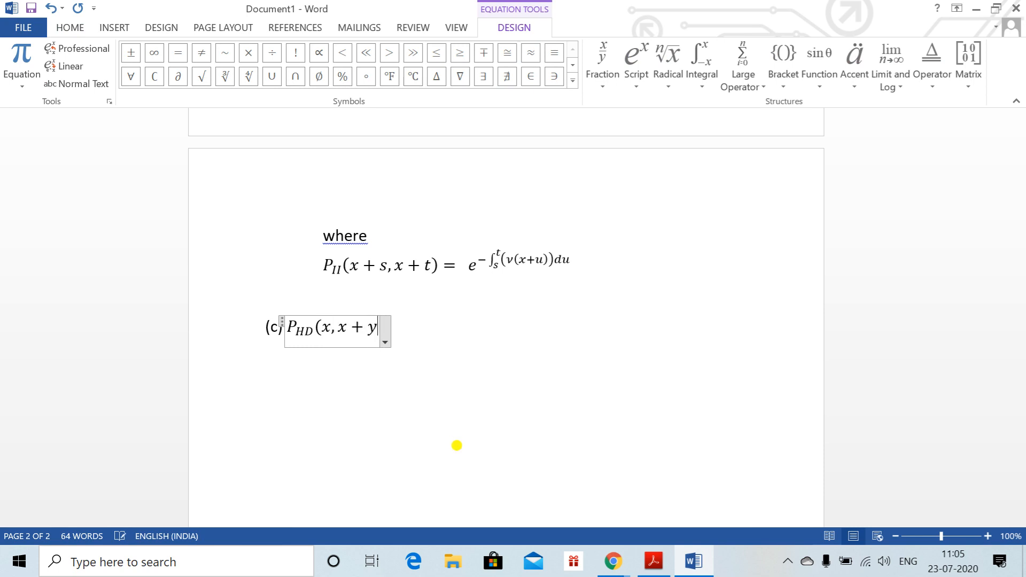
key("BackSpace")
type("t)")
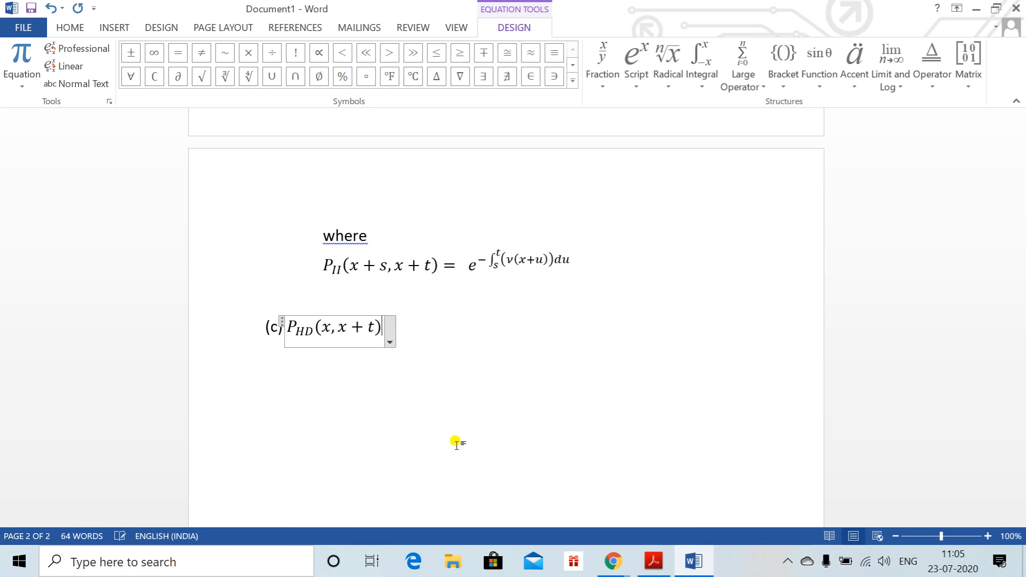
left_click(457, 445)
key("Left")
type("=")
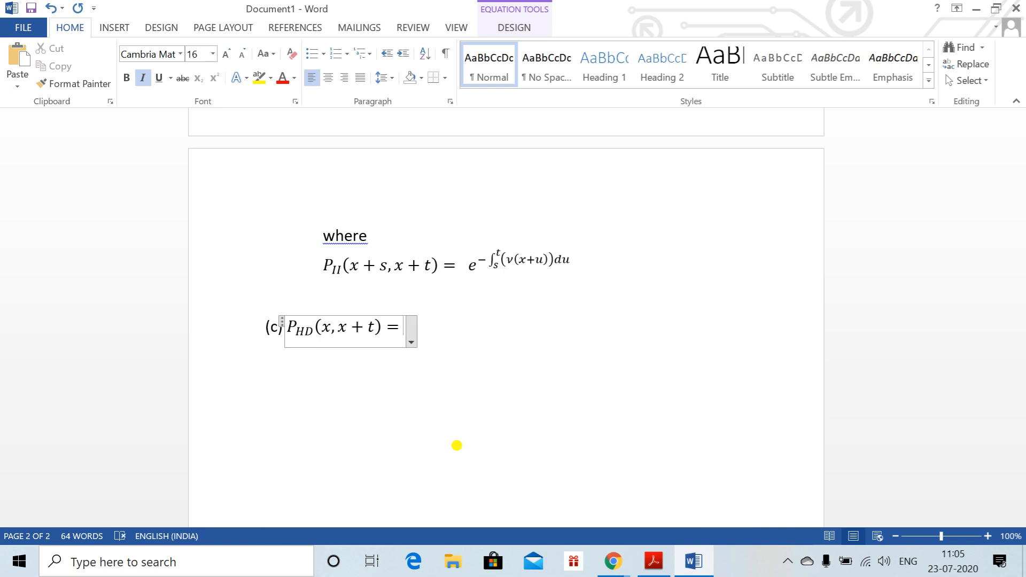
Step: Add an integral with limits 0 to t to the right-hand side of the P_HD equation
type("\\int ")
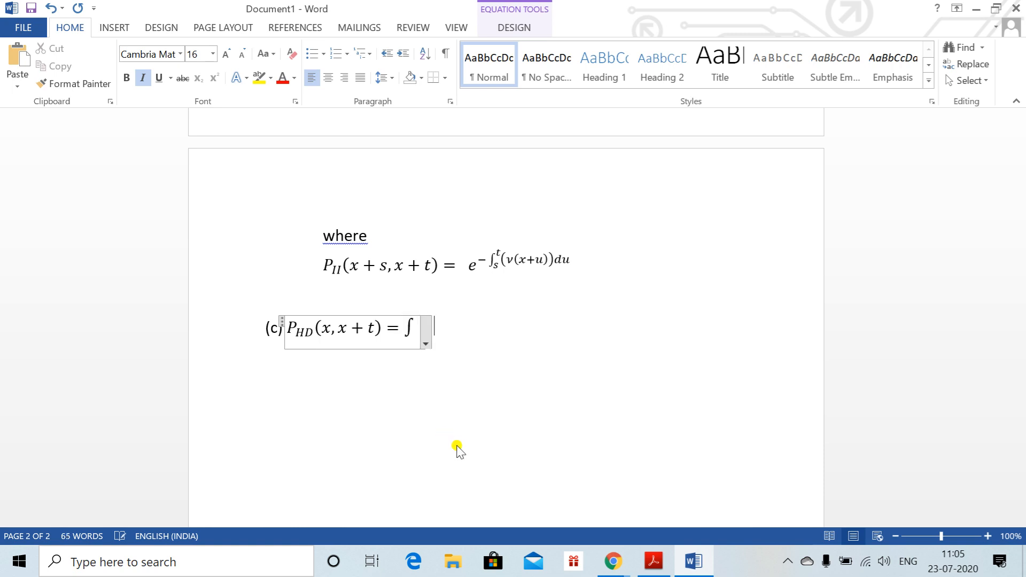
type("_)^t")
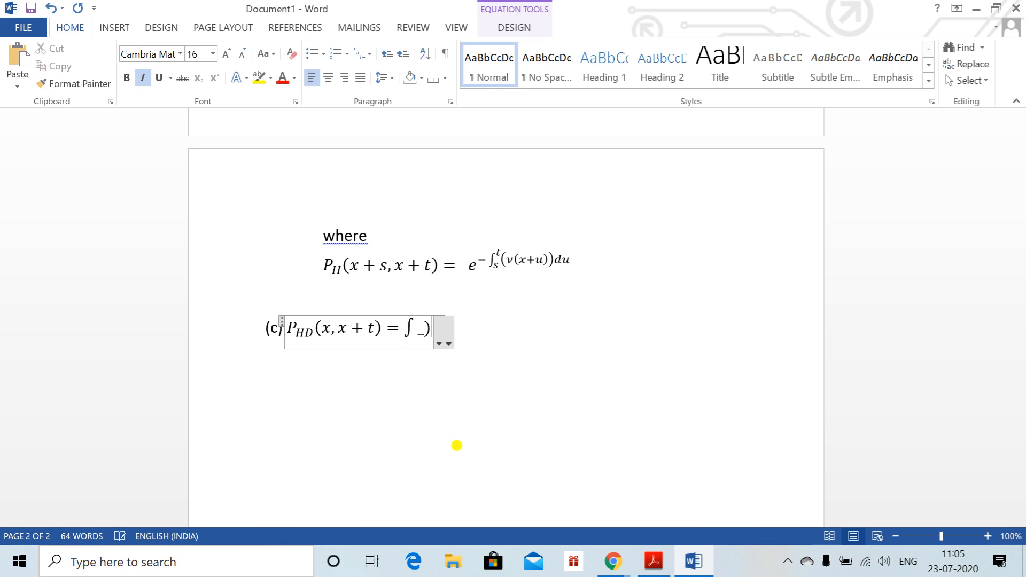
key("BackSpace")
key("BackSpace")
key("BackSpace")
type("0^t")
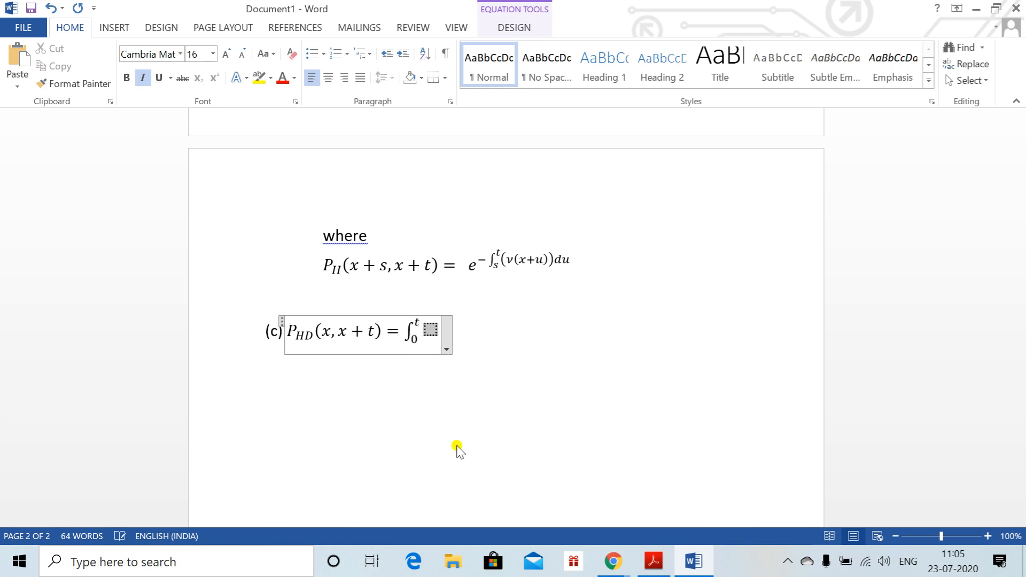
Step: Enter P_HH(x, x + s) as the first factor of the P_HD integrand
type(" P")
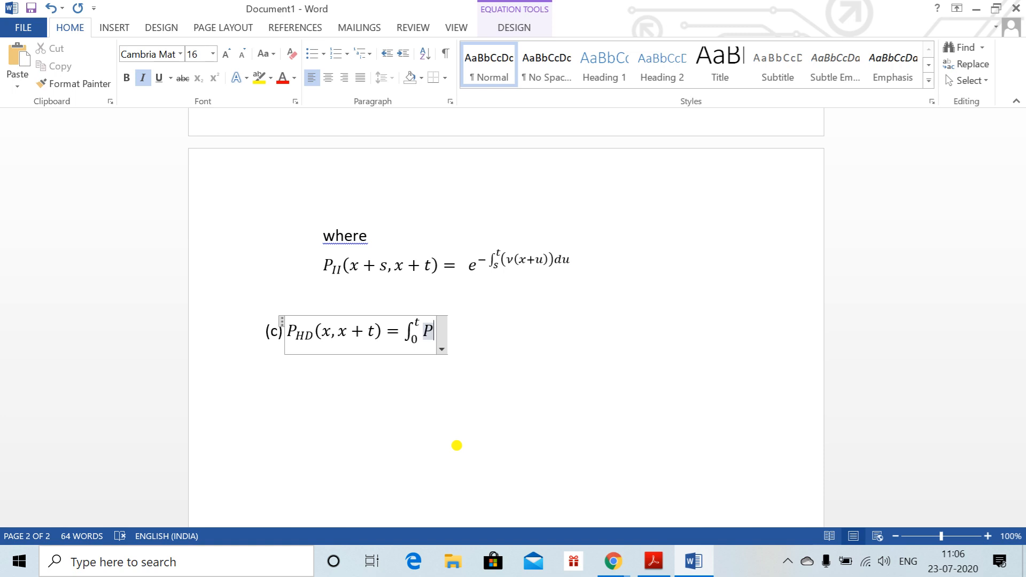
type("_")
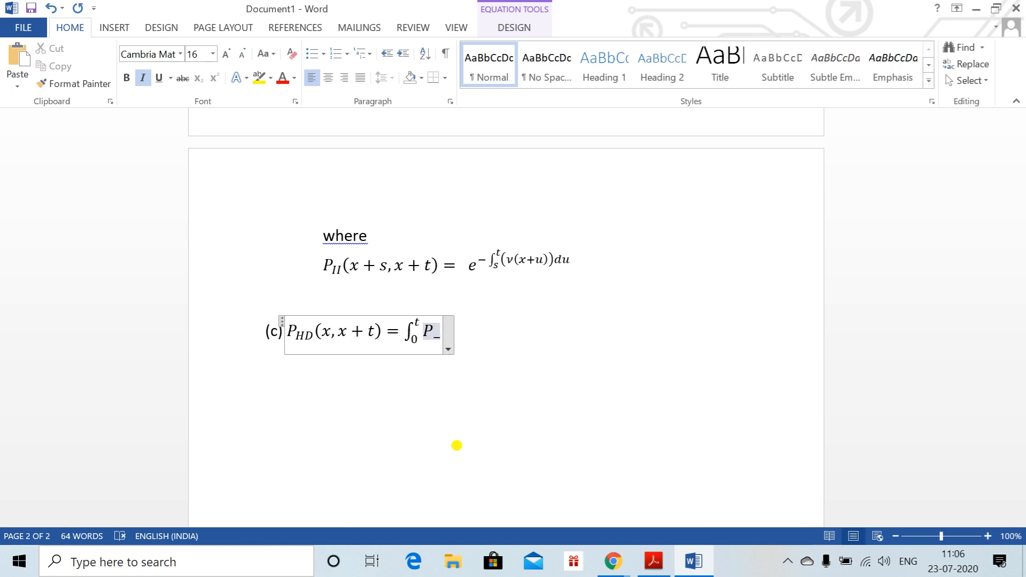
type("HH")
key("BackSpace")
key("BackSpace")
type("(HH)")
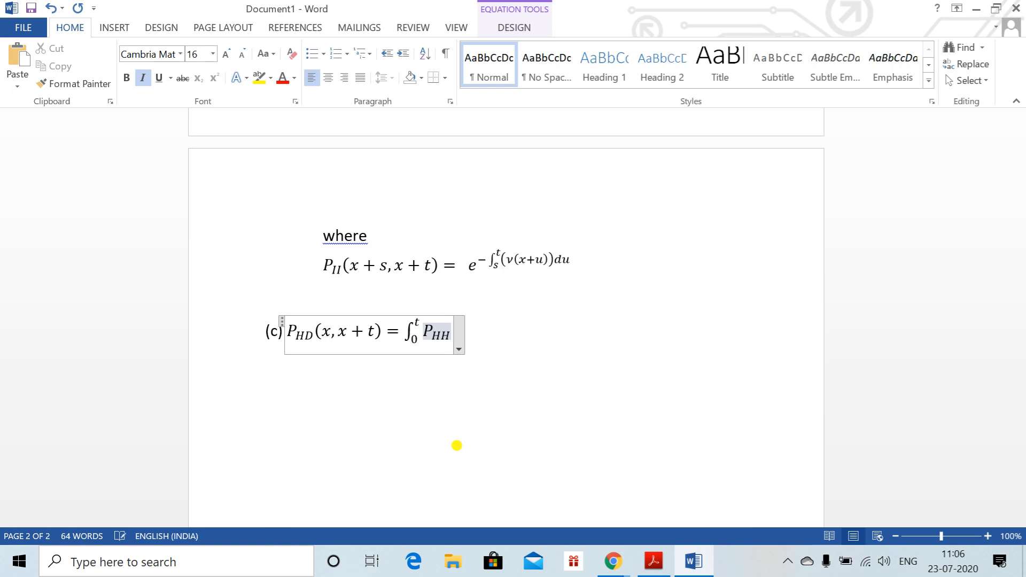
type("+x")
key("BackSpace")
key("BackSpace")
type("(x,x+s)")
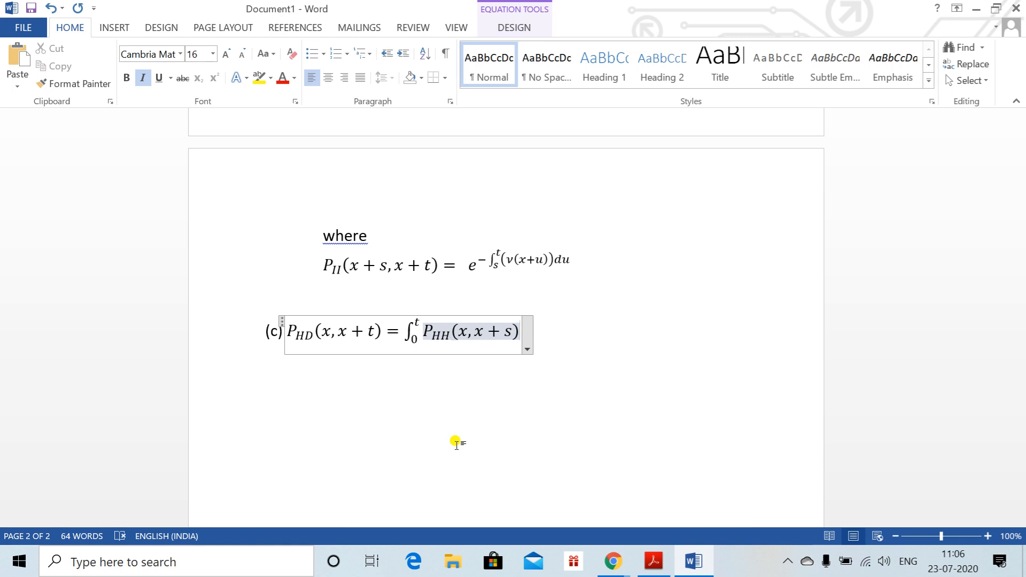
Step: Append the infection rate σ(x, x + s) to the P_HD integrand
type("\\sigam")
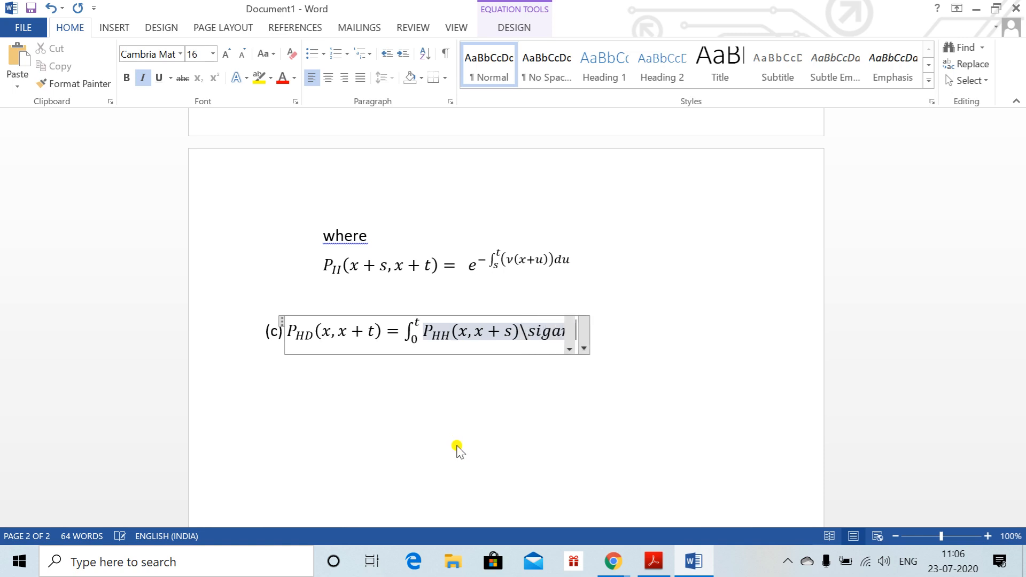
key("BackSpace")
type("ma ")
type("(x,")
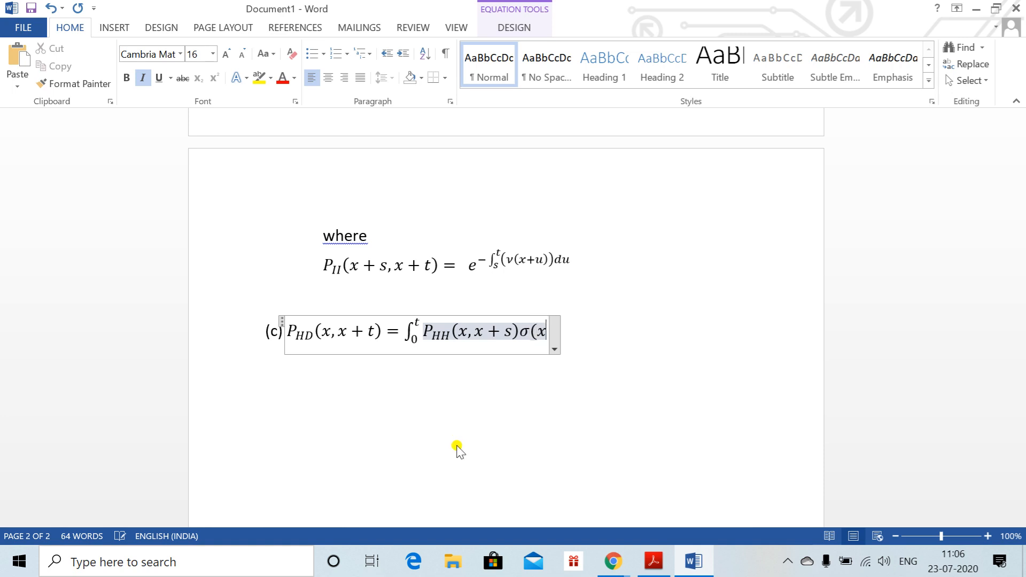
type("x+s)")
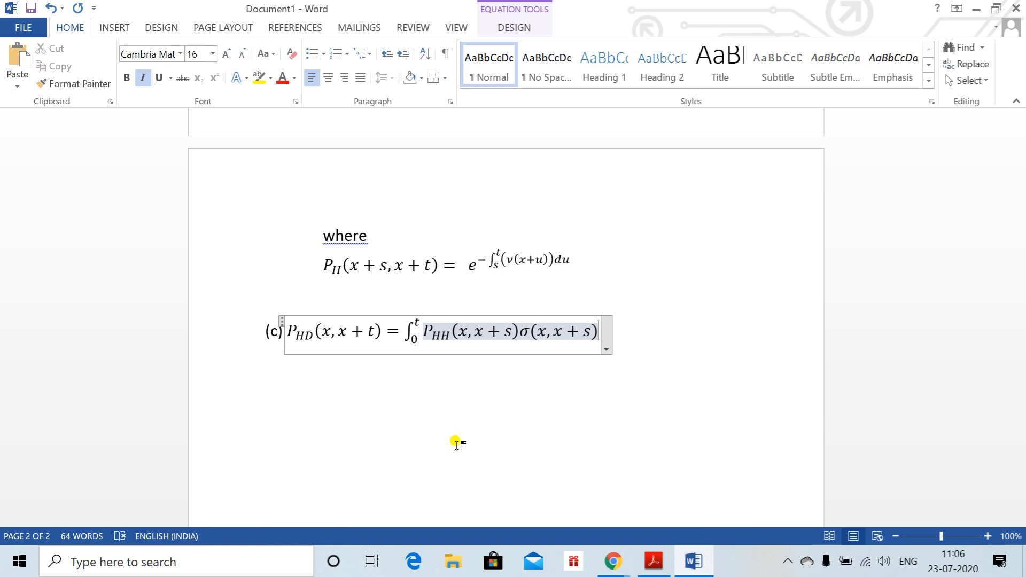
Step: Check the path to death from disease in the transition diagram, and append P_ID with an opening bracket to the P_HD integrand
mouse_move(1021, 357)
left_mouse_down()
mouse_move(1022, 202)
mouse_move(1021, 382)
mouse_move(1022, 358)
left_mouse_up()
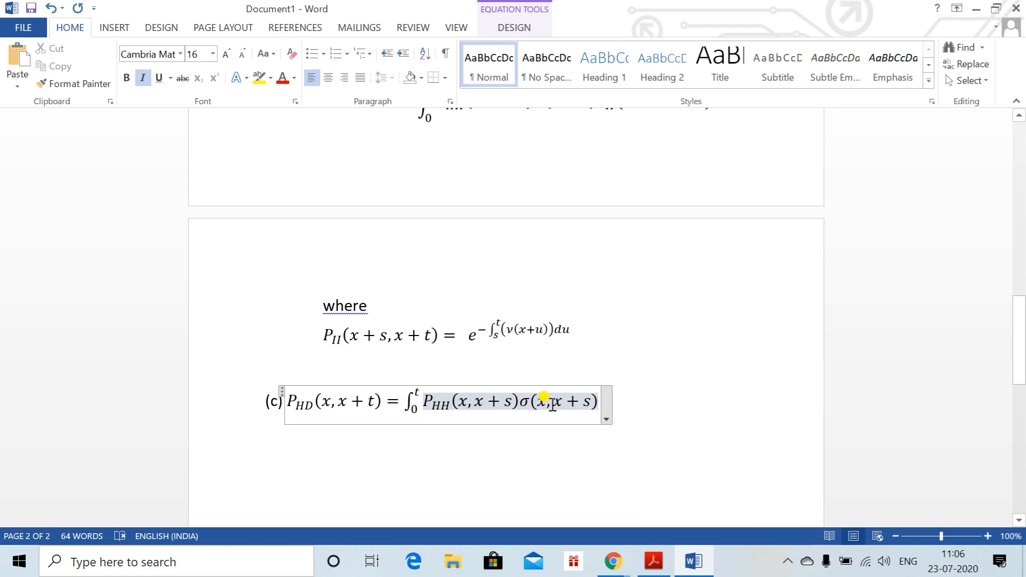
left_click_drag(1018, 329, 1019, 184)
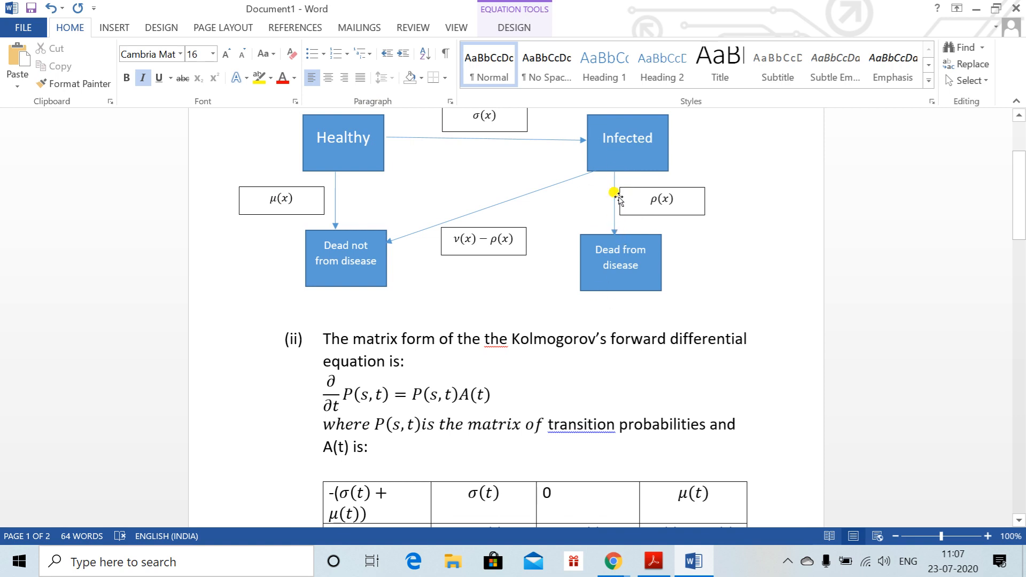
left_click_drag(1013, 160, 1021, 331)
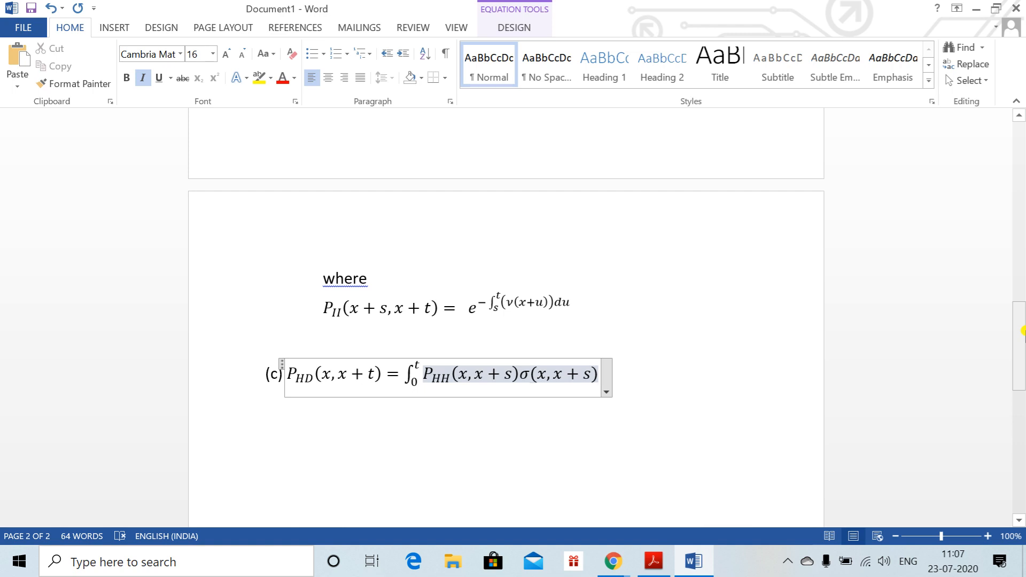
type("P")
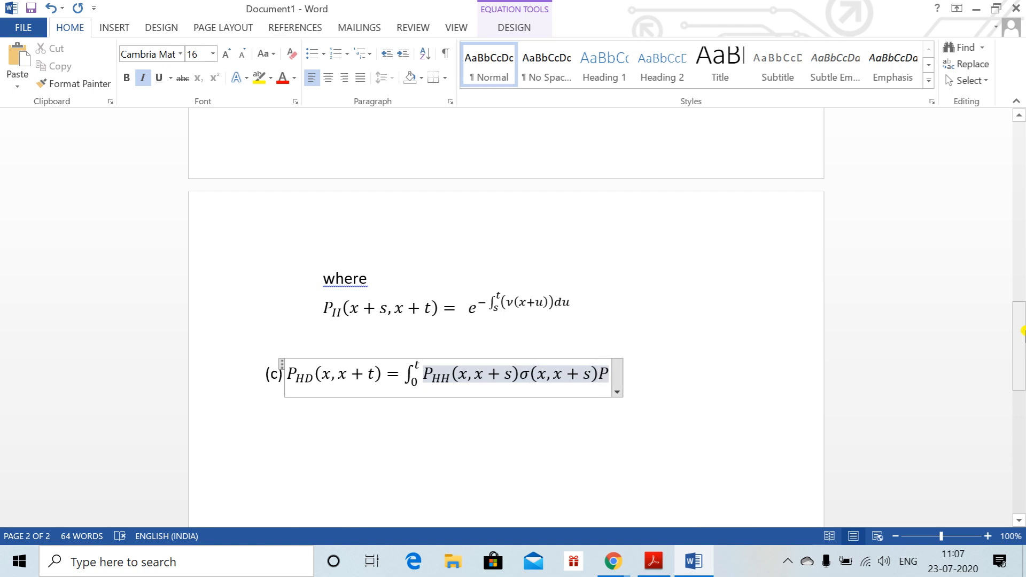
type("_(ID")
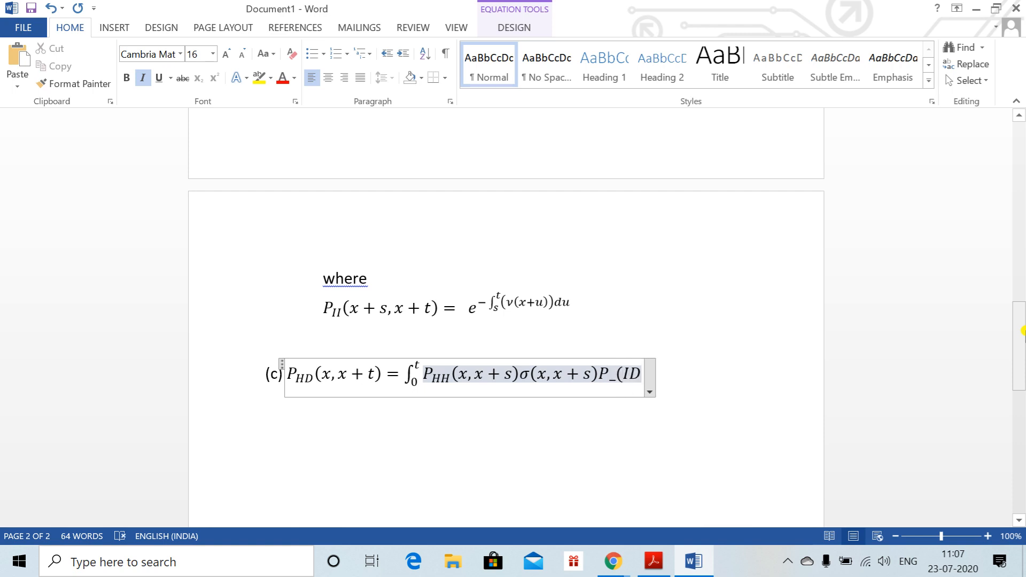
type(") ")
type("(")
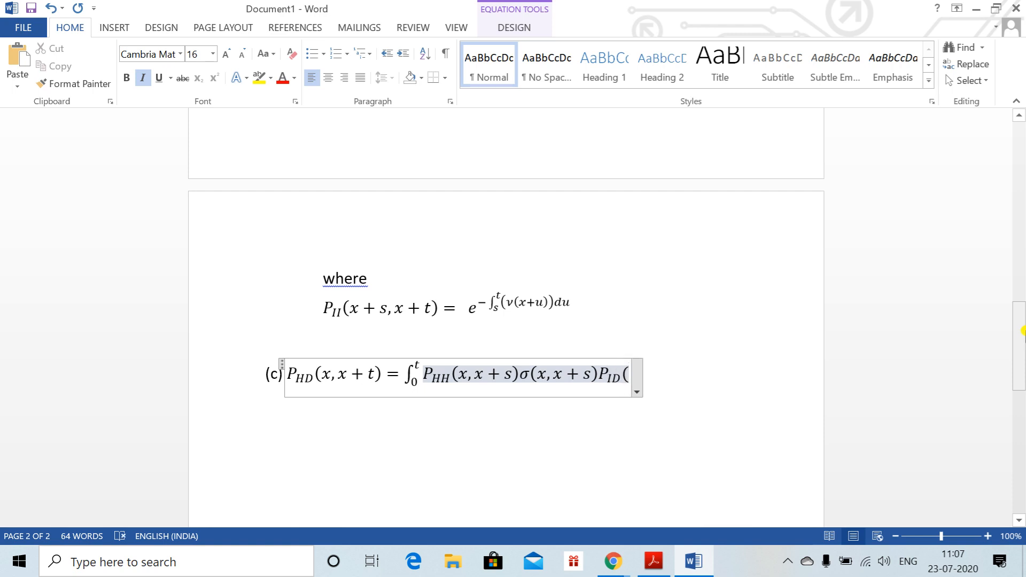
Step: Enter x + s, x + t as the arguments of P_ID
type("x=")
key("BackSpace")
type("+ s, ")
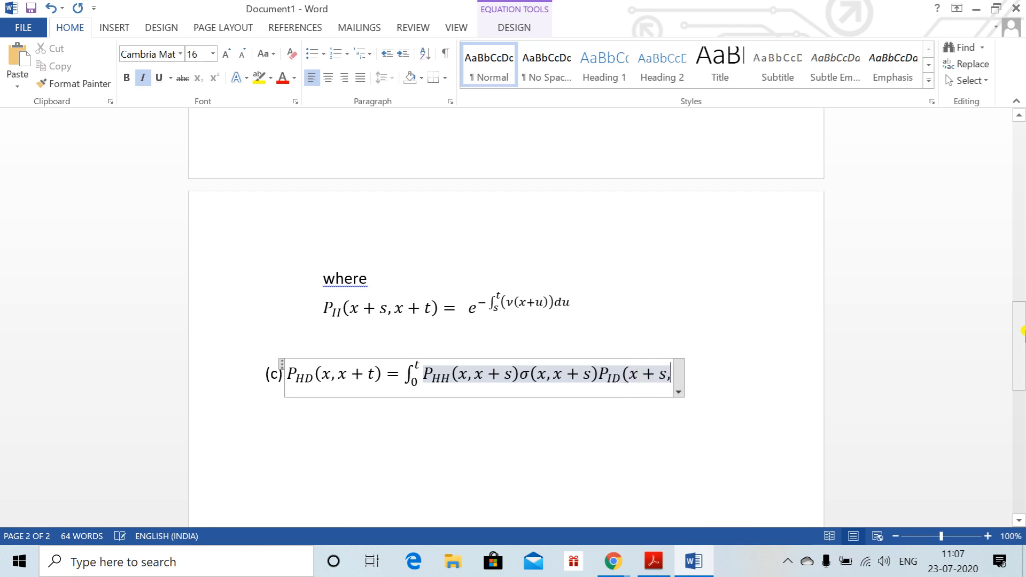
type("X")
key("BackSpace")
type("X")
key("BackSpace")
type("x+t")
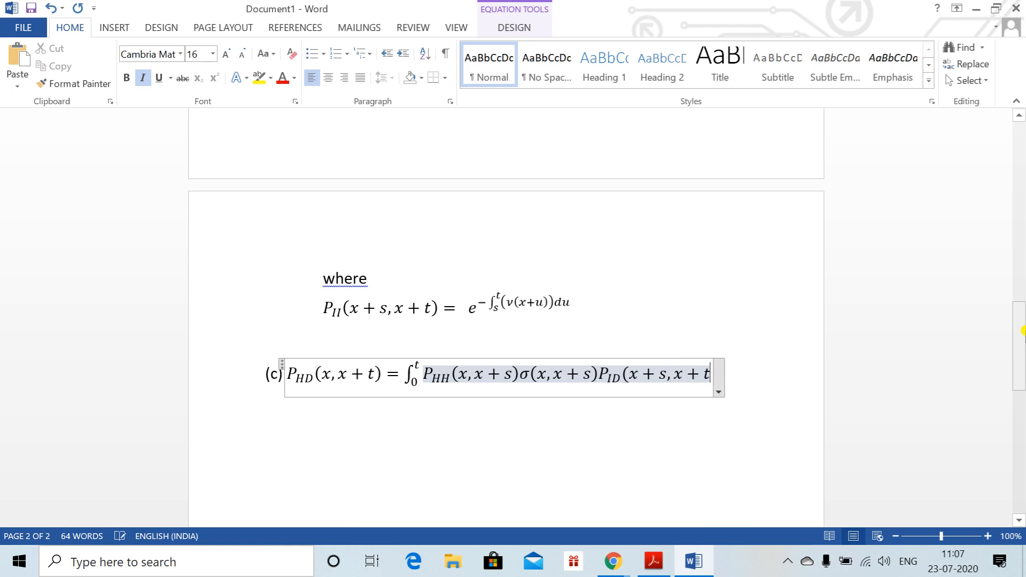
Step: Close the P_ID bracket, finish the integral with ds, and start a new line below the equation
type(")ds")
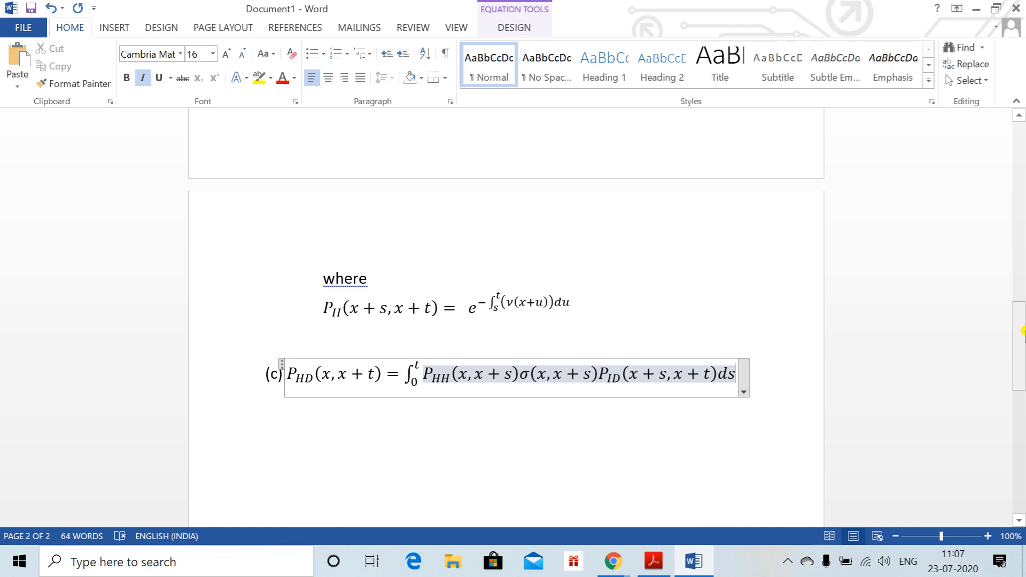
key("Right")
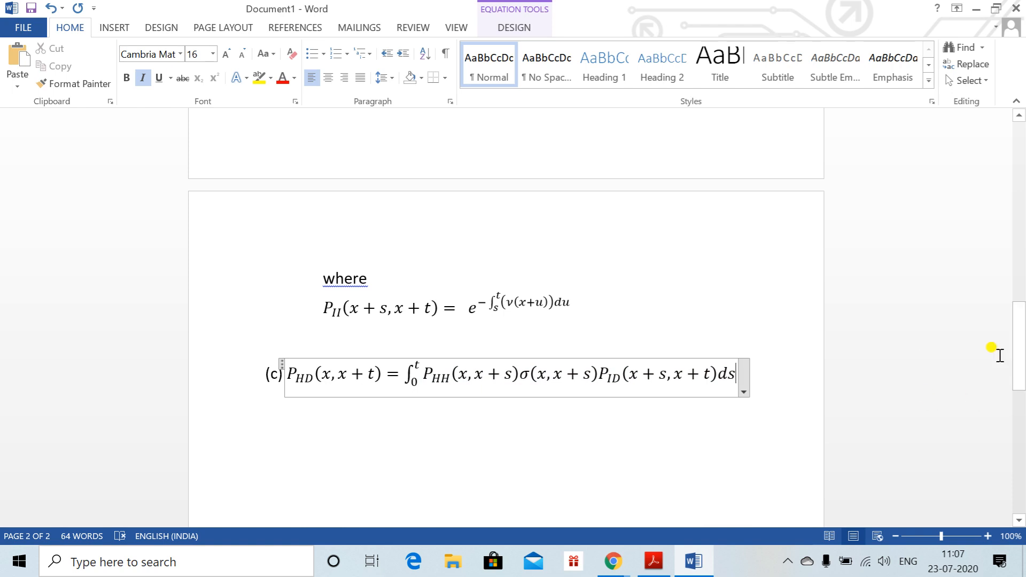
key("Right")
key("Return")
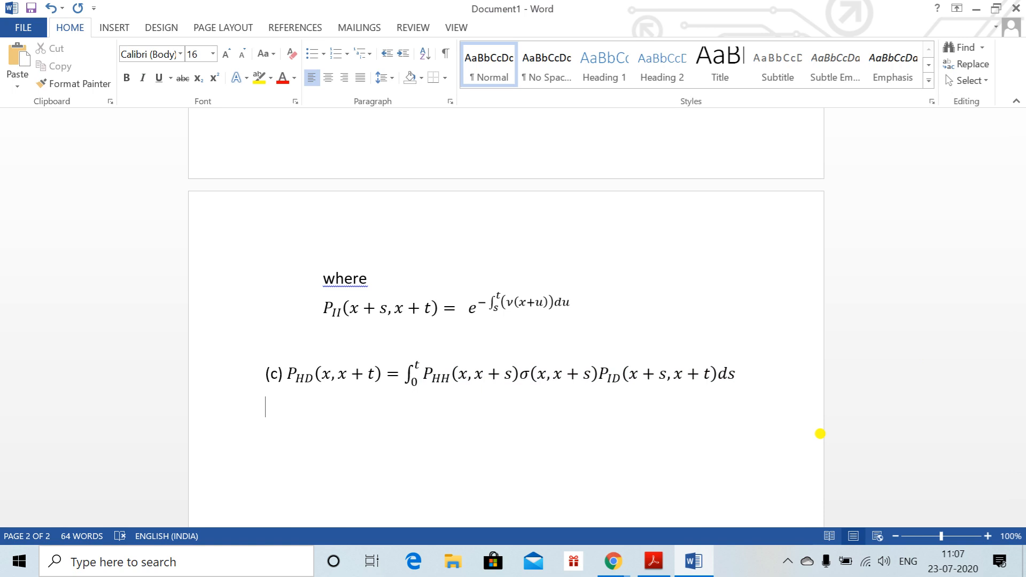
Step: Add a "where" line below the P_HD equation and begin a new equation below it with P_ID(x, x + s)
type("where")
key("Return")
key("alt+equal")
type("P_(ID)")
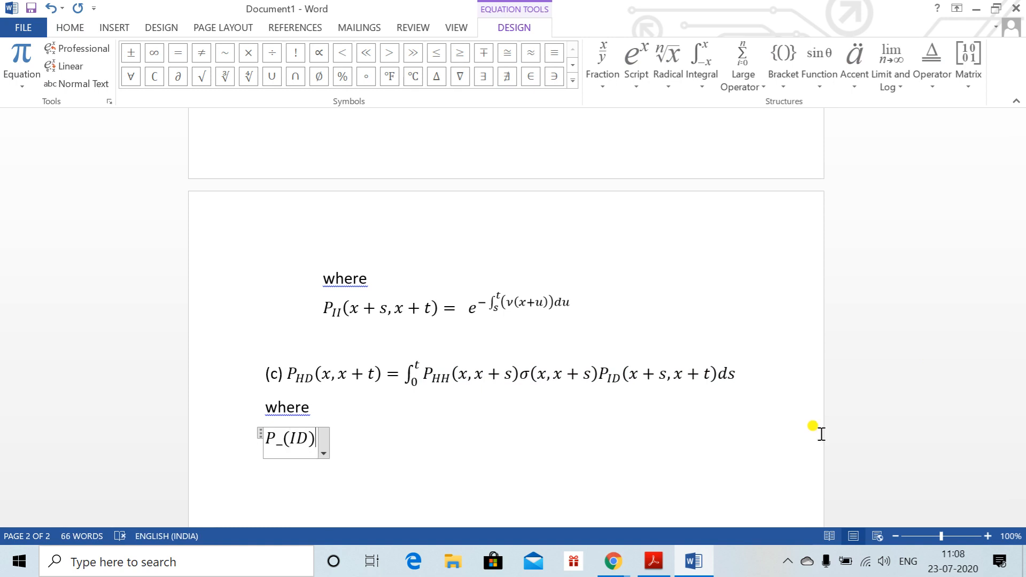
type(" (x,X")
key("BackSpace")
type("x=")
key("BackSpace")
type("+s)")
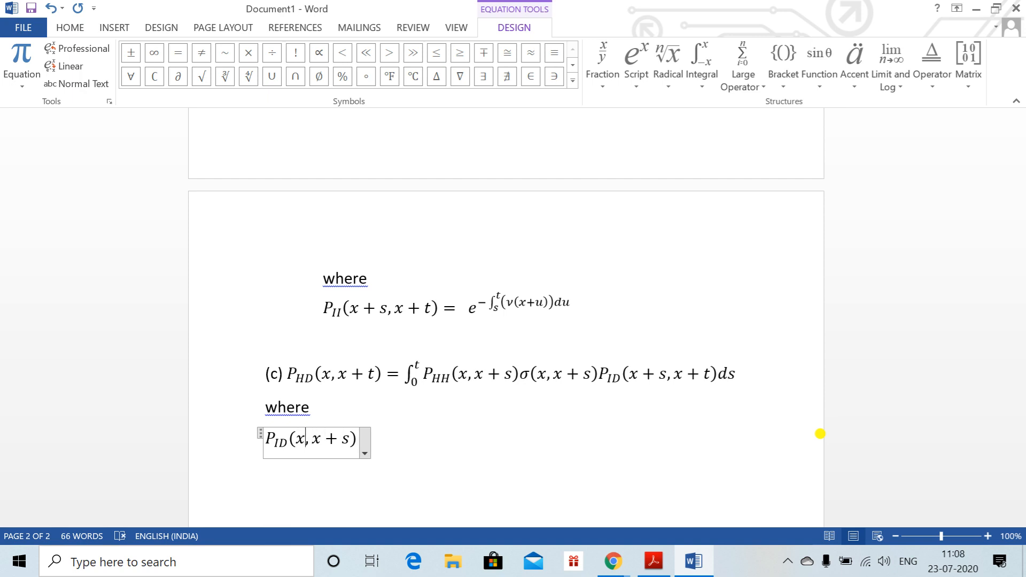
Step: Change the arguments of P_ID in the new equation to x + s, x + t and add an equals sign
type("+s")
key("Right")
key("Right")
key("Right")
key("Right")
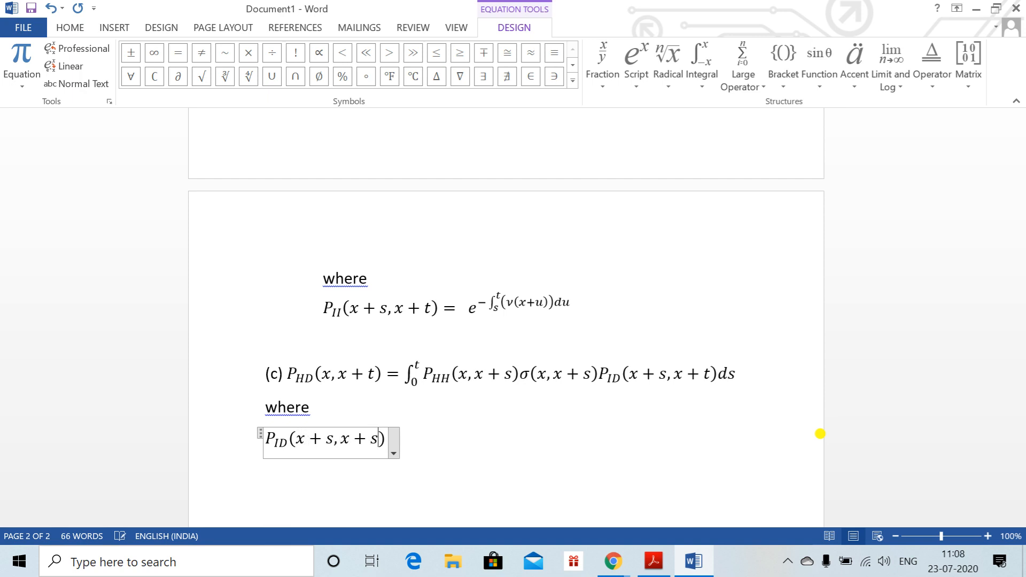
key("BackSpace")
type("t")
key("Right")
type("=")
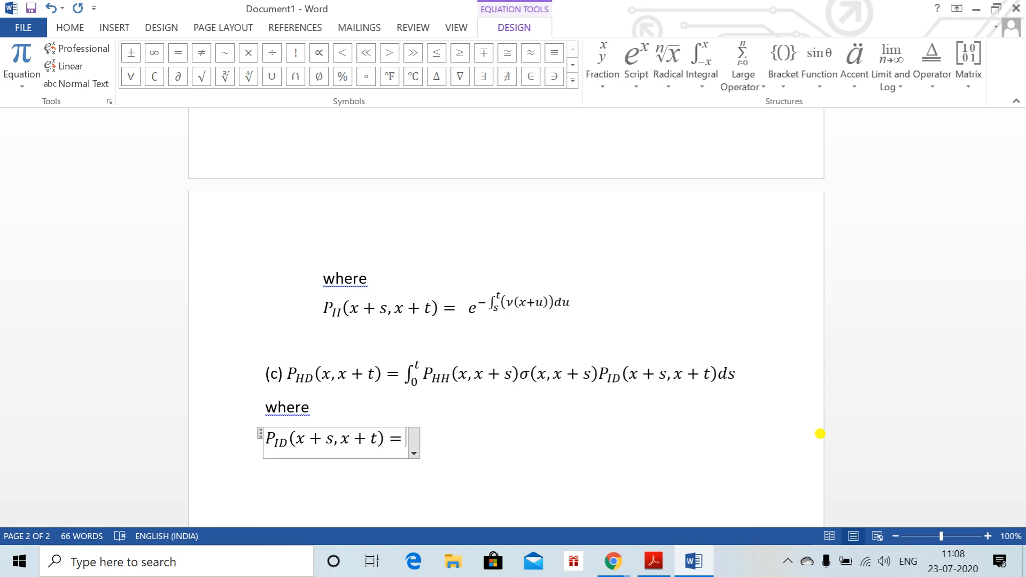
Step: Insert an integral from s to t after the equals sign, with P_II(x + s, x + u) as its integrand
type("\\int ")
type("_s")
type("^t ")
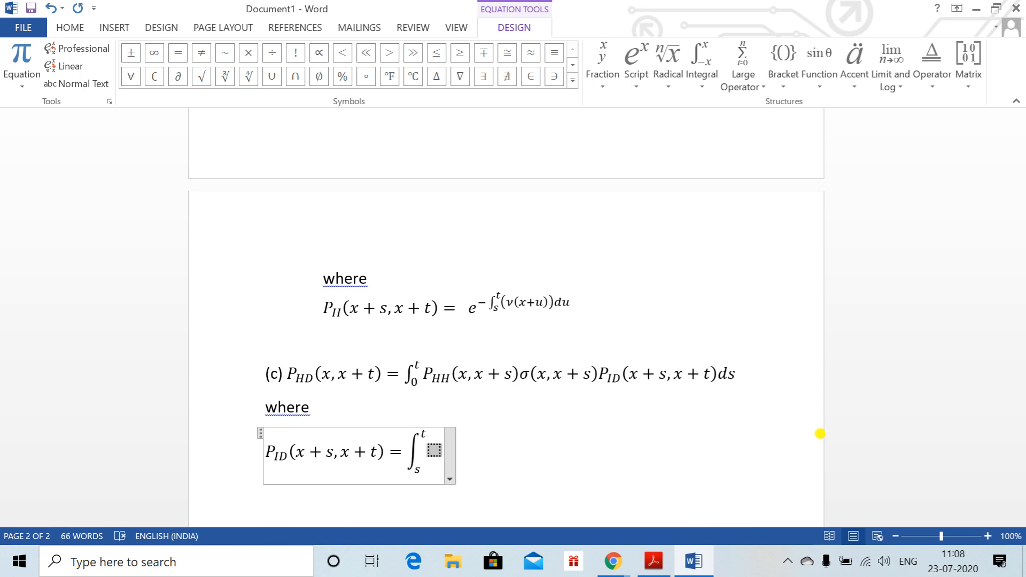
type("P_I")
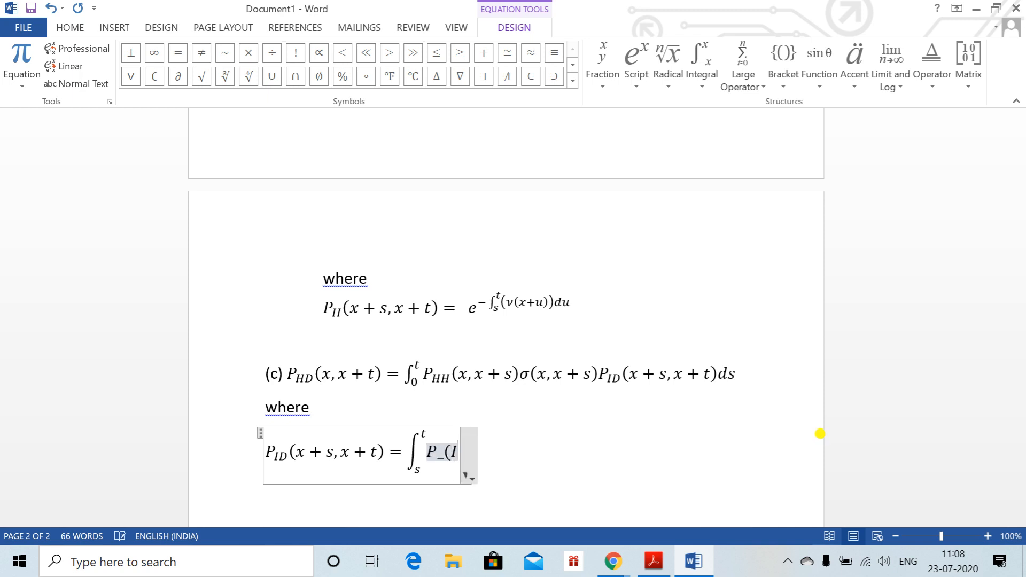
type("I(")
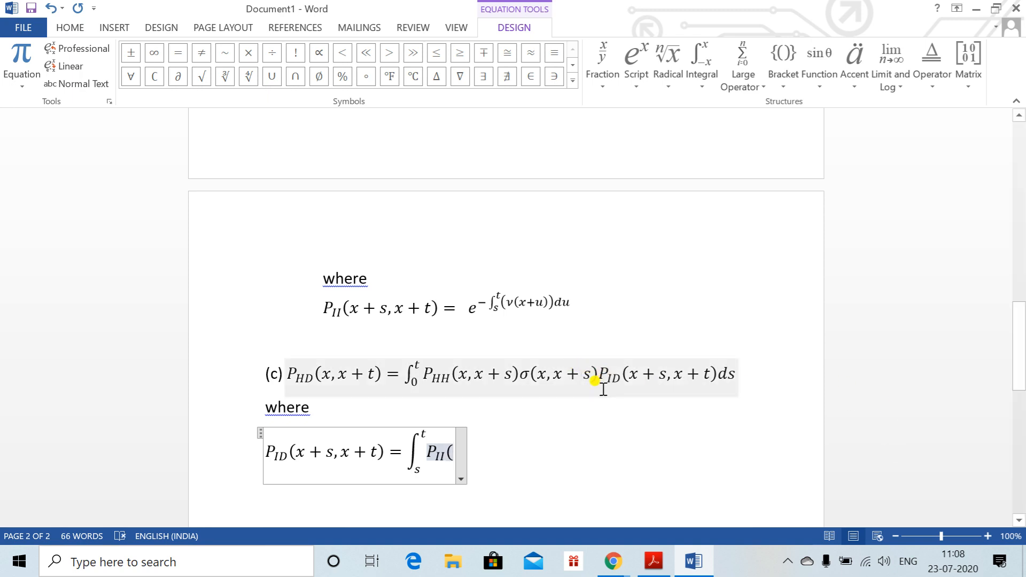
type("x")
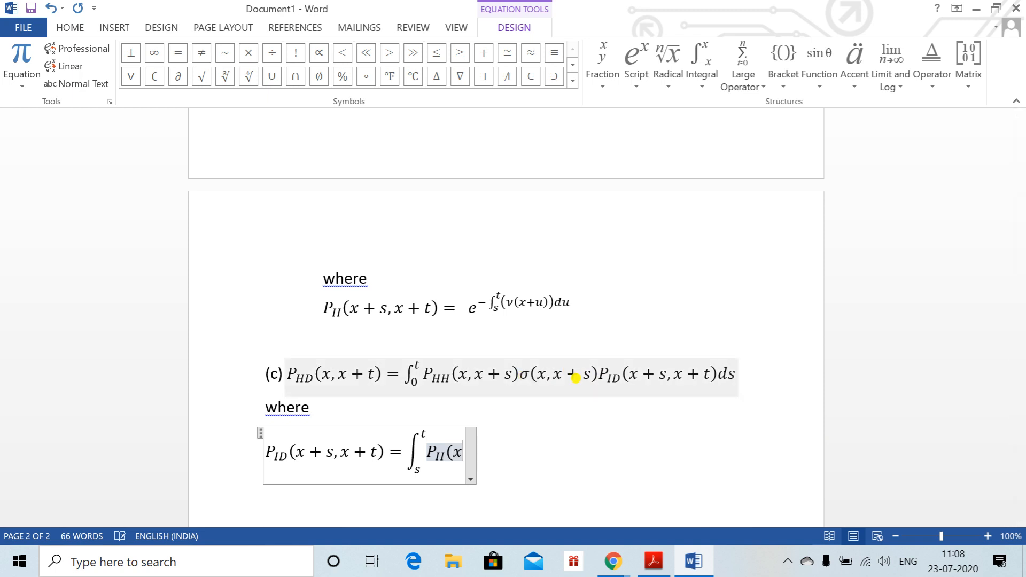
type("+s,")
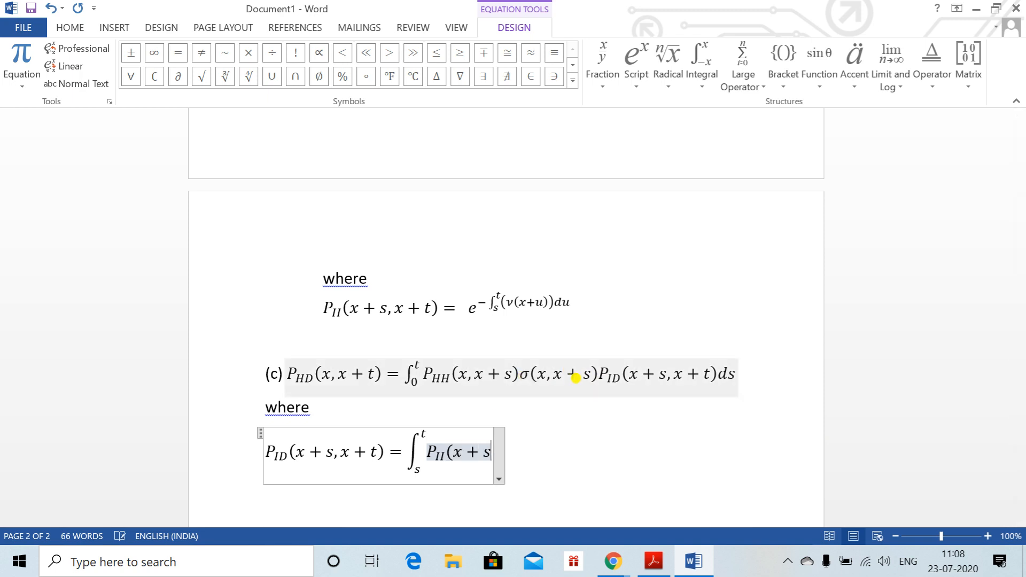
type("x+")
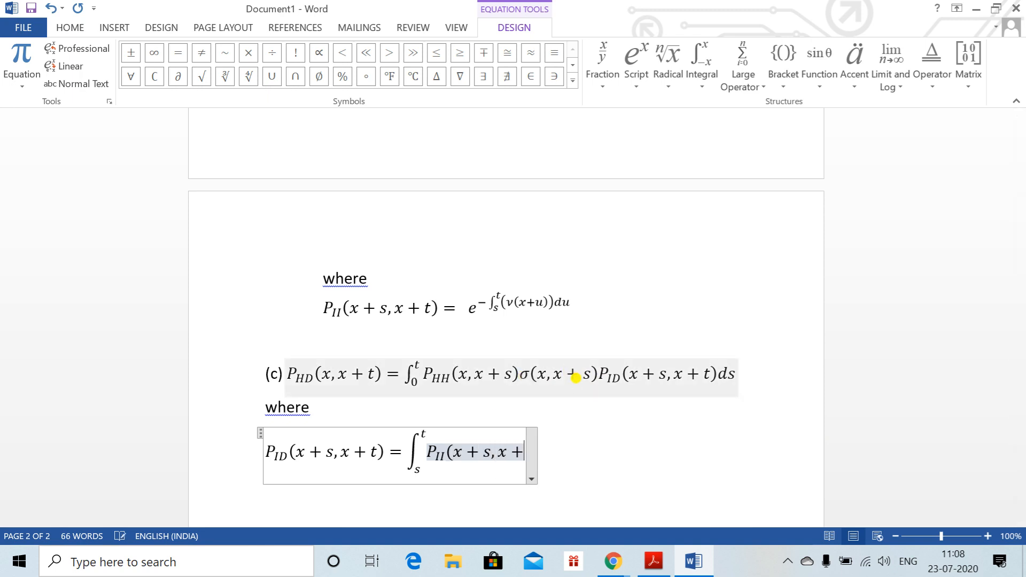
type("u)")
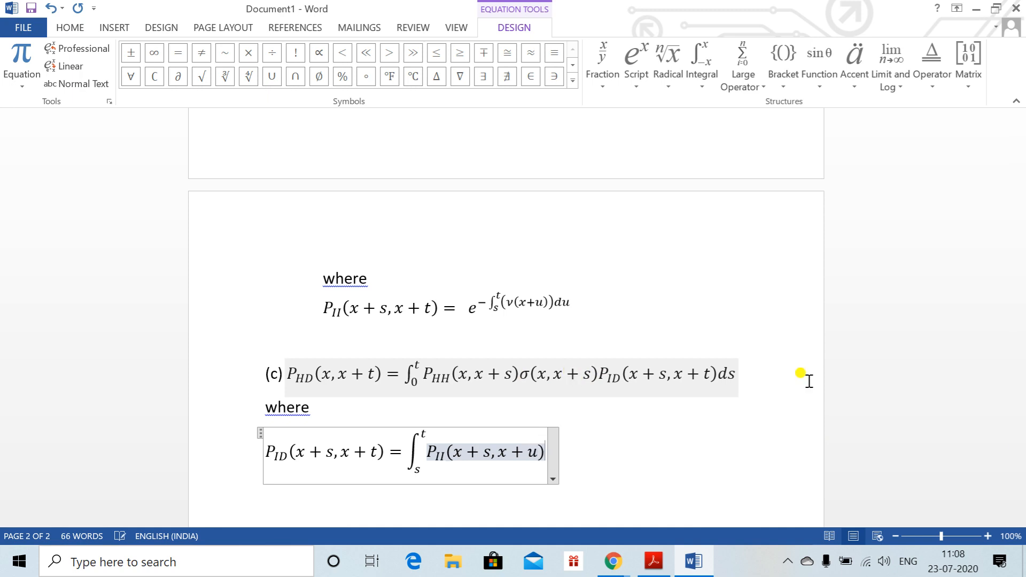
Step: Append the disease mortality rate ρ(x + u) to the integrand of the P_ID equation
mouse_move(1019, 368)
left_mouse_down()
mouse_move(1021, 191)
mouse_move(1002, 298)
mouse_move(1015, 293)
mouse_move(1019, 350)
left_mouse_up()
left_click(681, 390)
type("\\rhp")
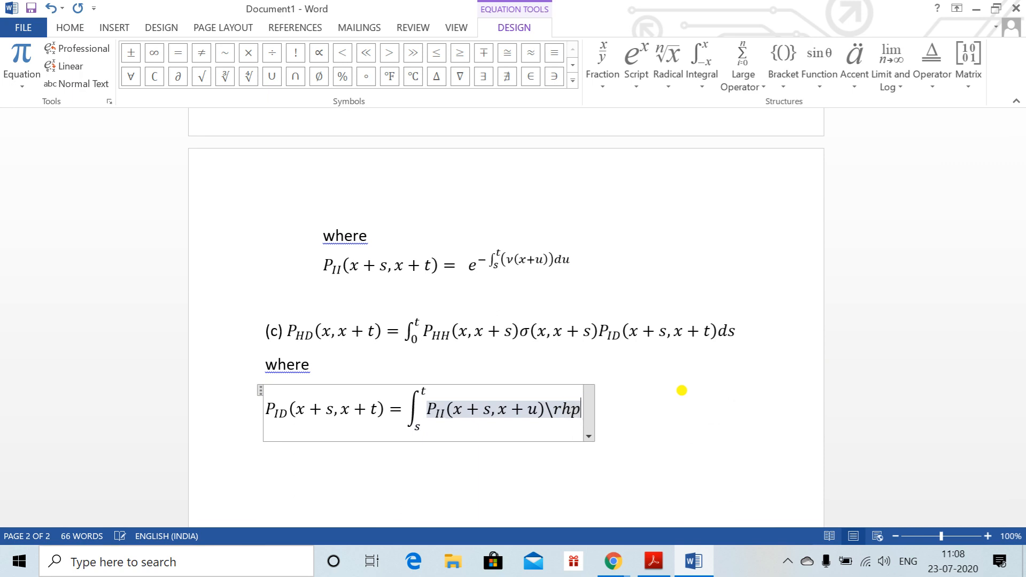
key("BackSpace")
type("o")
key("space")
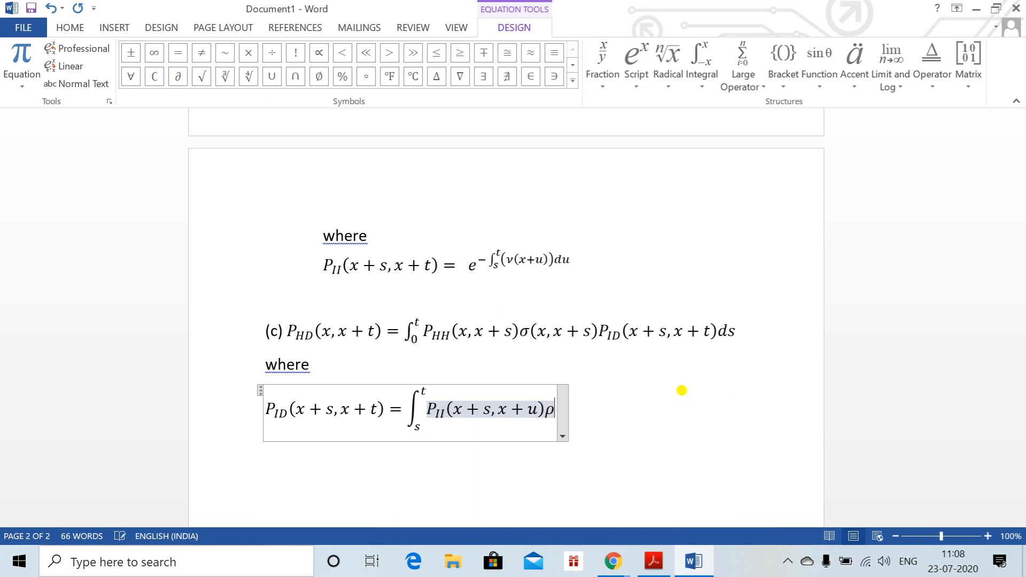
type("(")
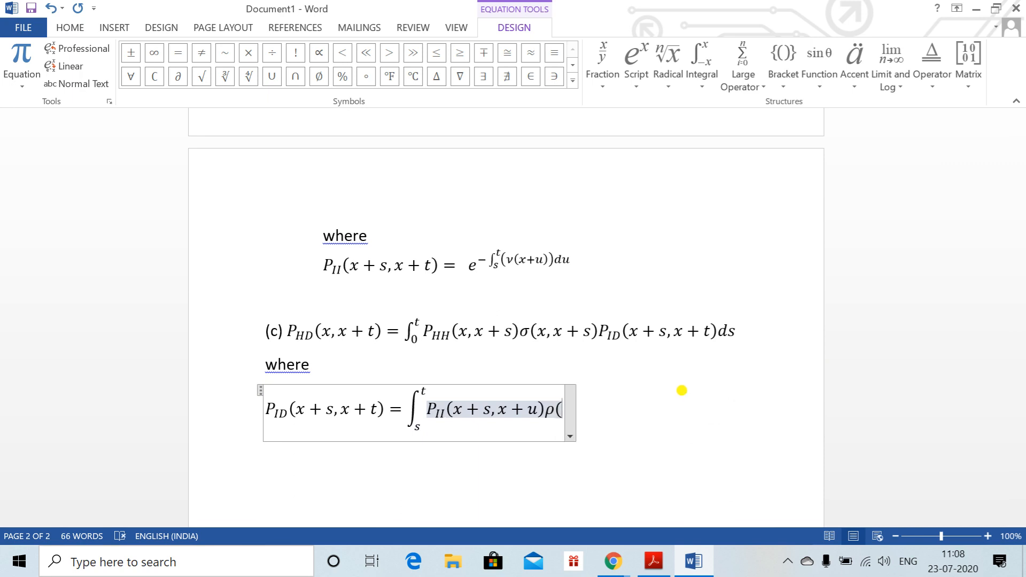
type("x + u")
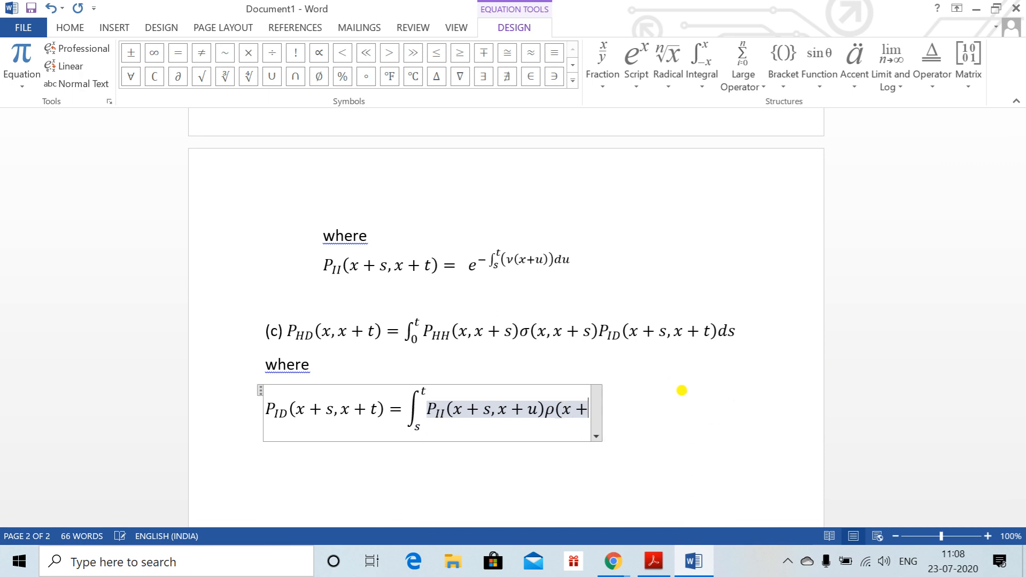
type(")")
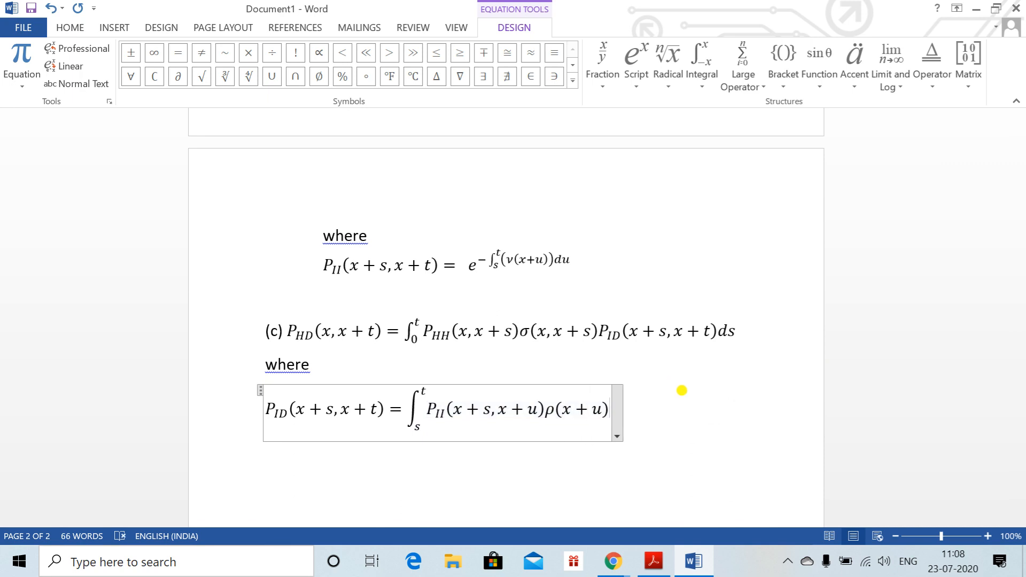
Step: Finish the P_ID integral with du and leave the integrand
type("du")
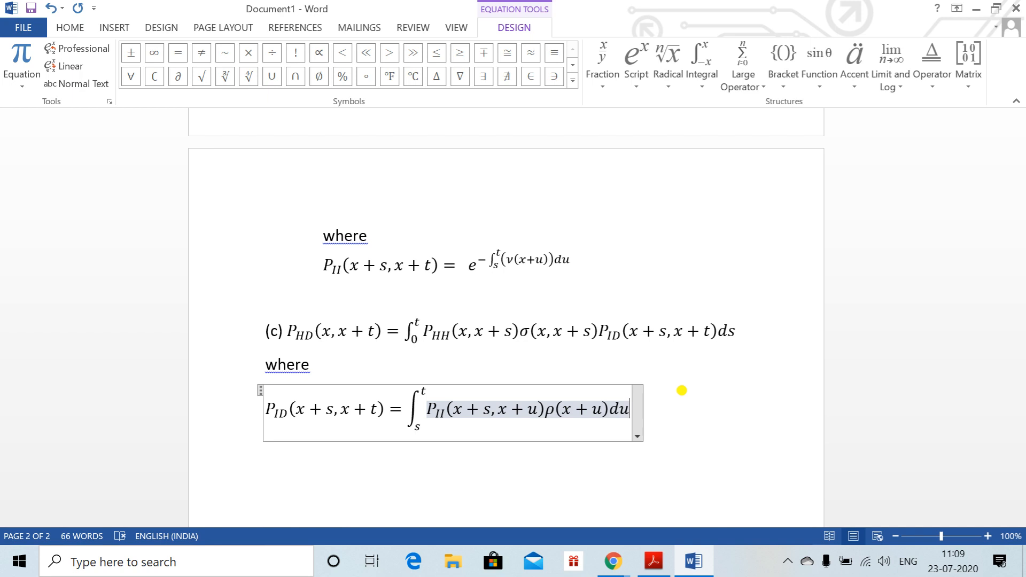
left_click(683, 390)
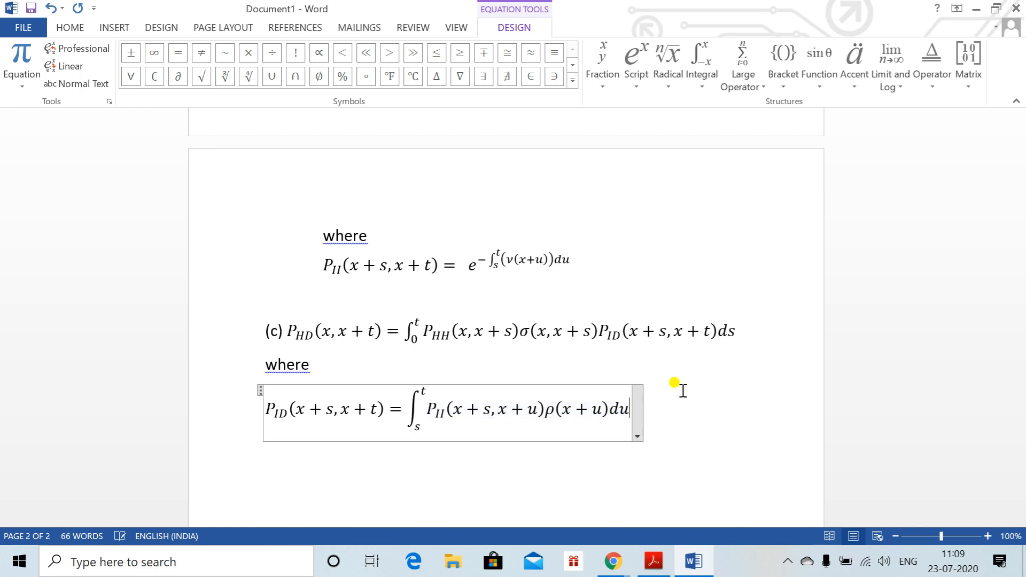
left_click(669, 408)
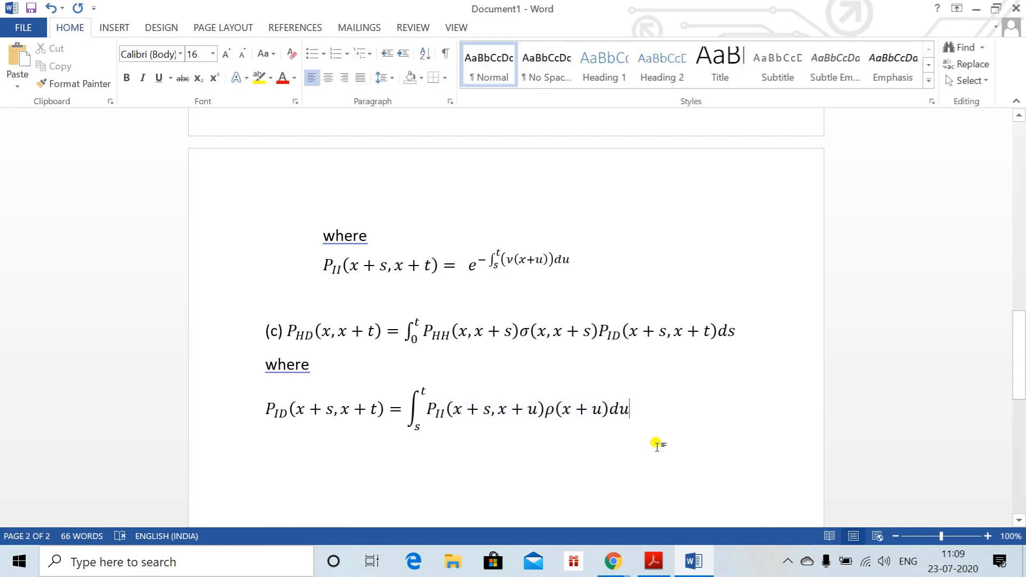
left_click(633, 427)
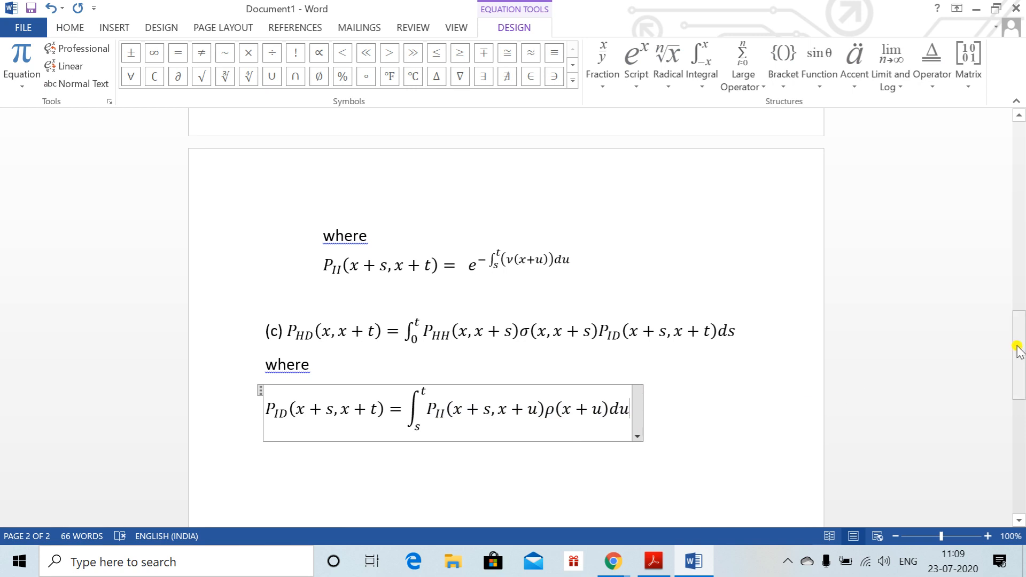
left_click_drag(1021, 350, 1021, 373)
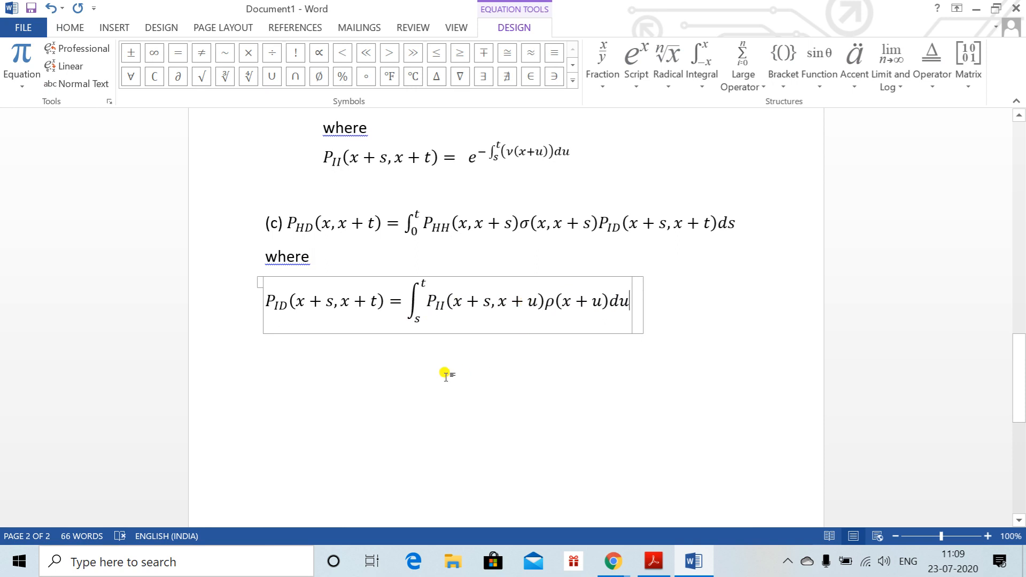
left_click(388, 356)
Step: Check the question in the CS2 Word Class 2 PDF and read the latest message in the Google Meet chat
key("alt+Tab")
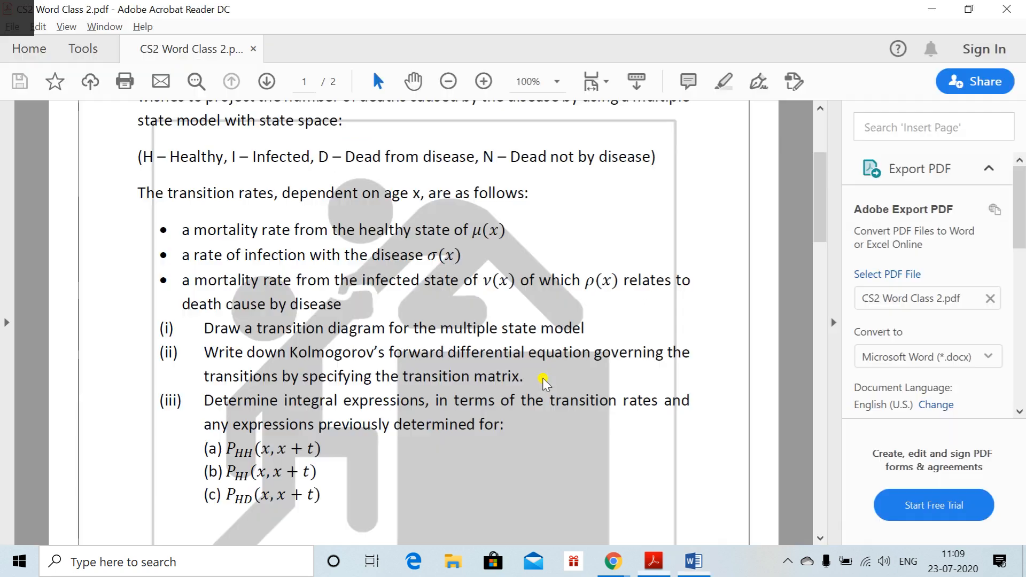
key("alt+Tab")
key("alt+Tab")
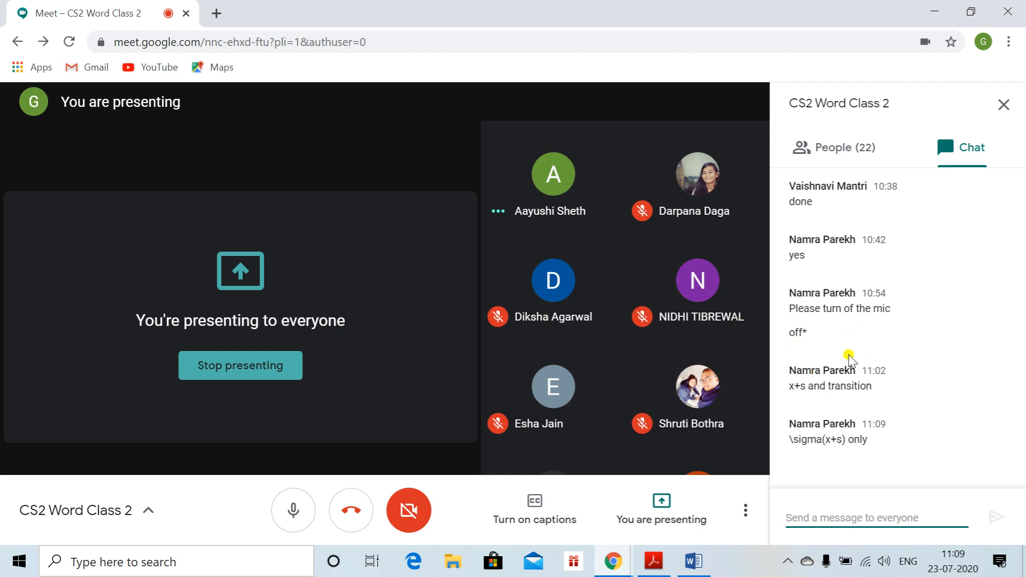
key("alt+Tab")
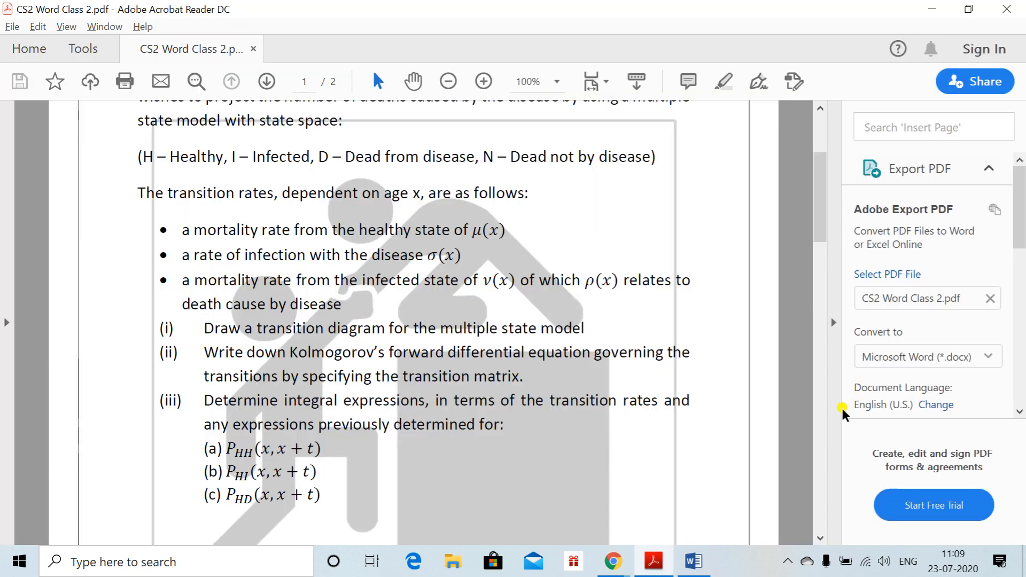
key("alt+Tab")
key("alt+Tab")
key("alt+Tab")
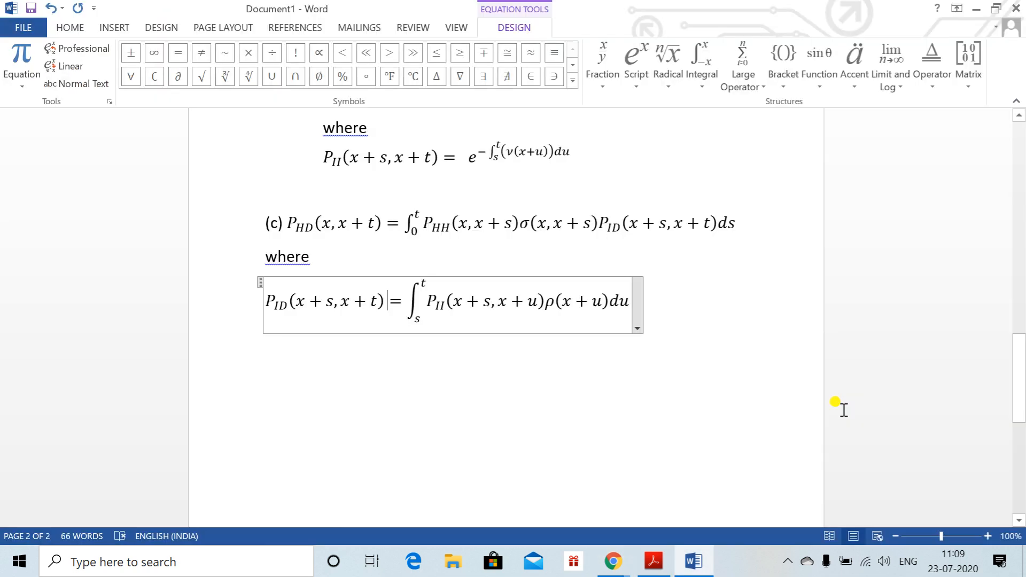
key("alt+Tab")
key("alt+Tab")
key("alt+shift+Tab")
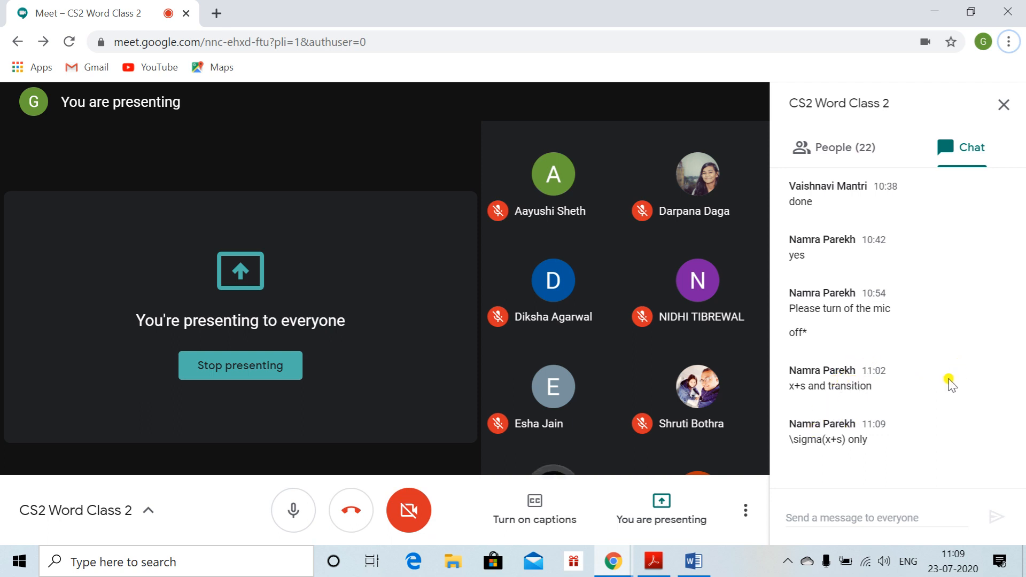
Step: Return to the Word document and shorten the argument of σ in the P_HD equation to x + s only
key("alt+Tab")
left_click_drag(1022, 356, 1021, 343)
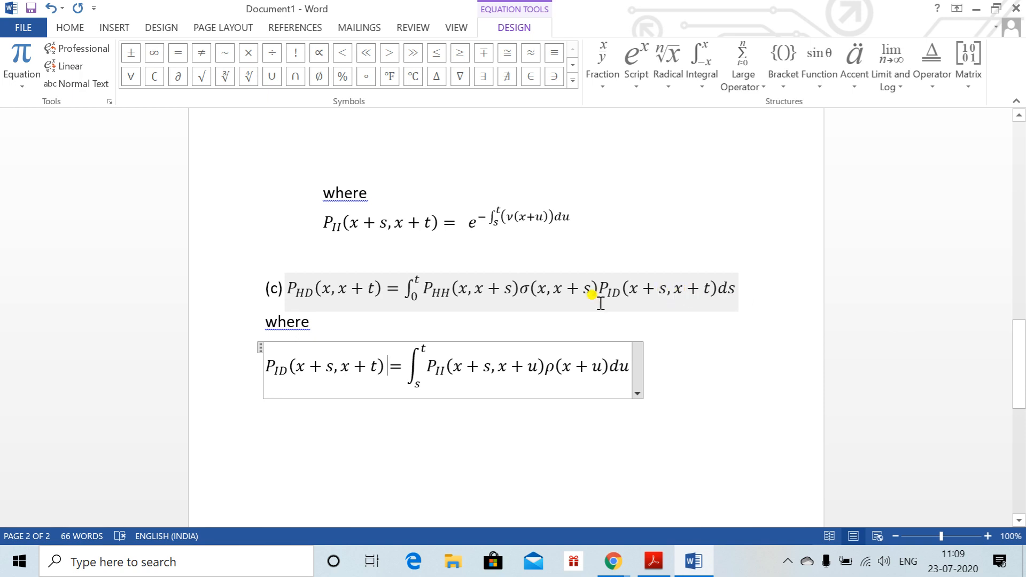
left_click_drag(468, 293, 545, 293)
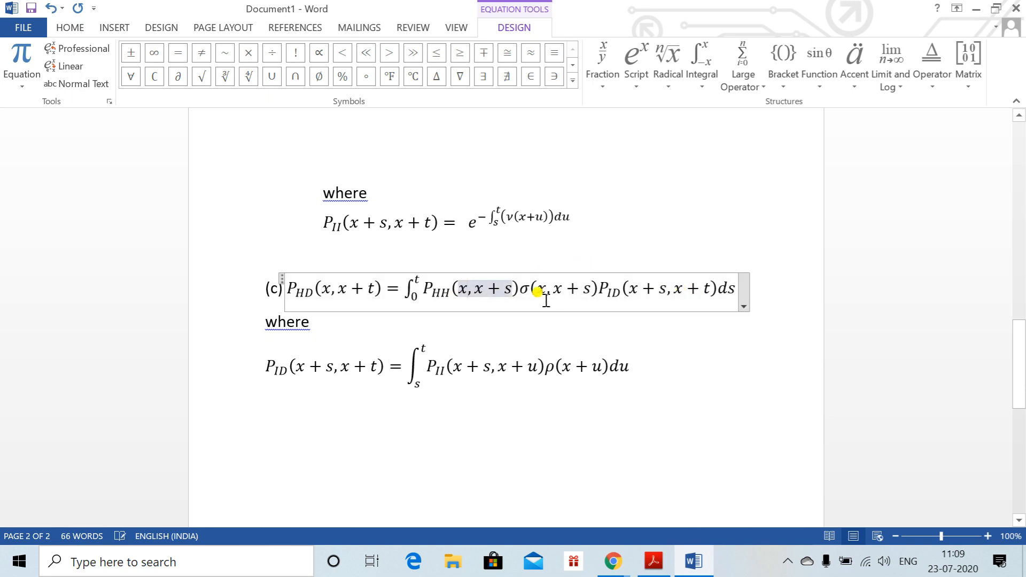
double_click(548, 288)
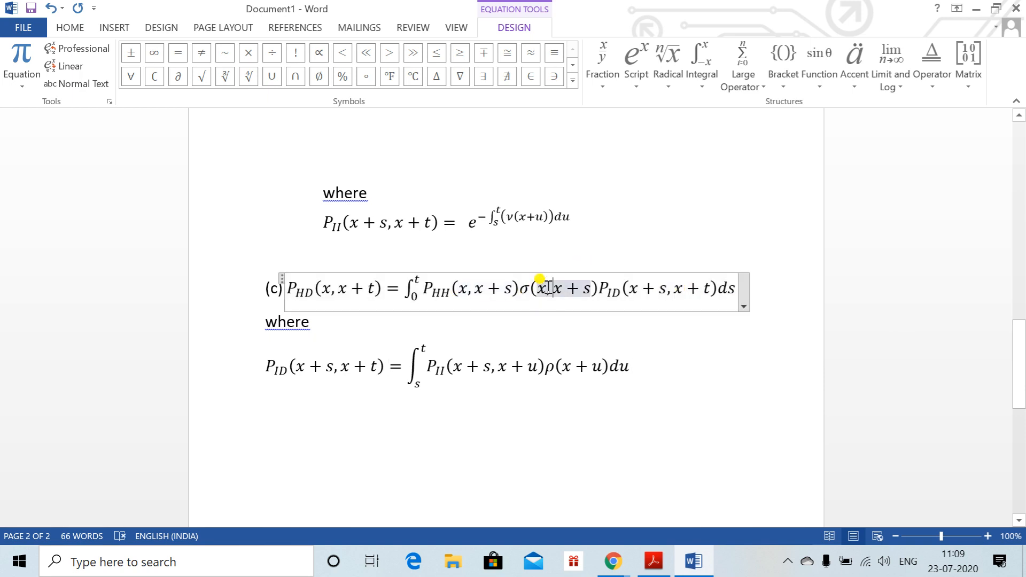
key("Delete")
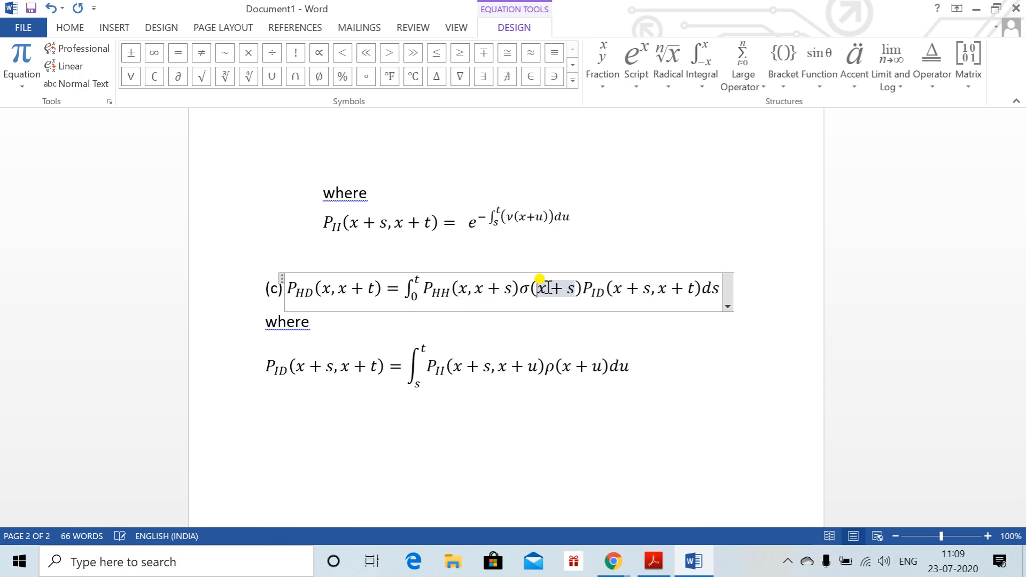
left_click(462, 381)
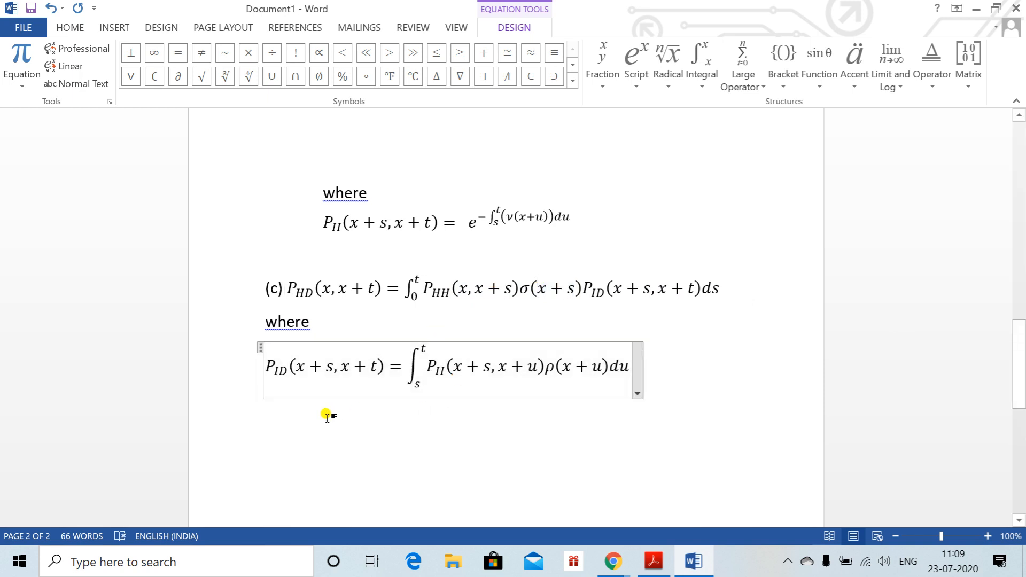
left_click(662, 410)
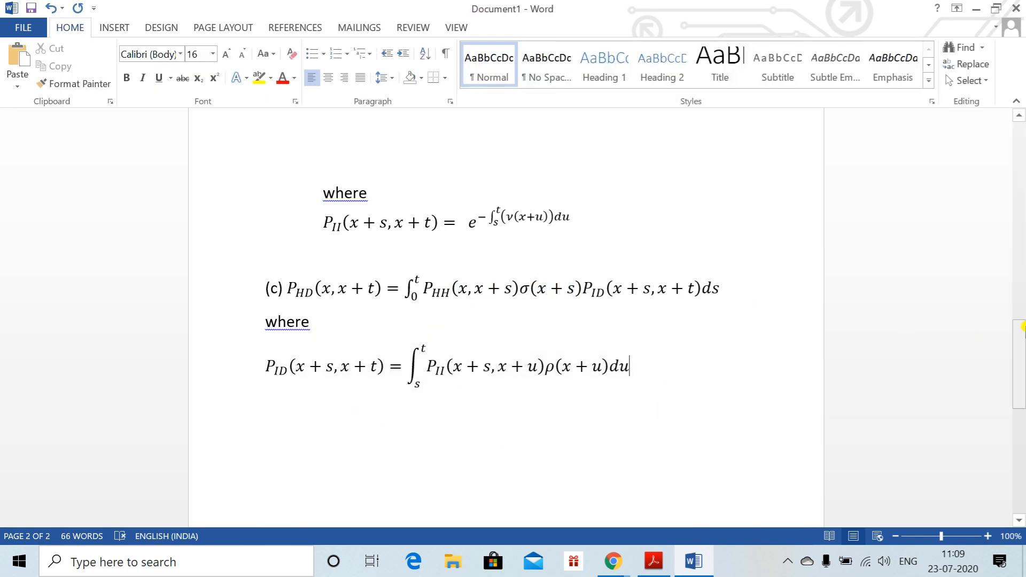
Step: Check the Google Meet chat for further messages and return to the Word document
left_click_drag(1018, 363, 1018, 377)
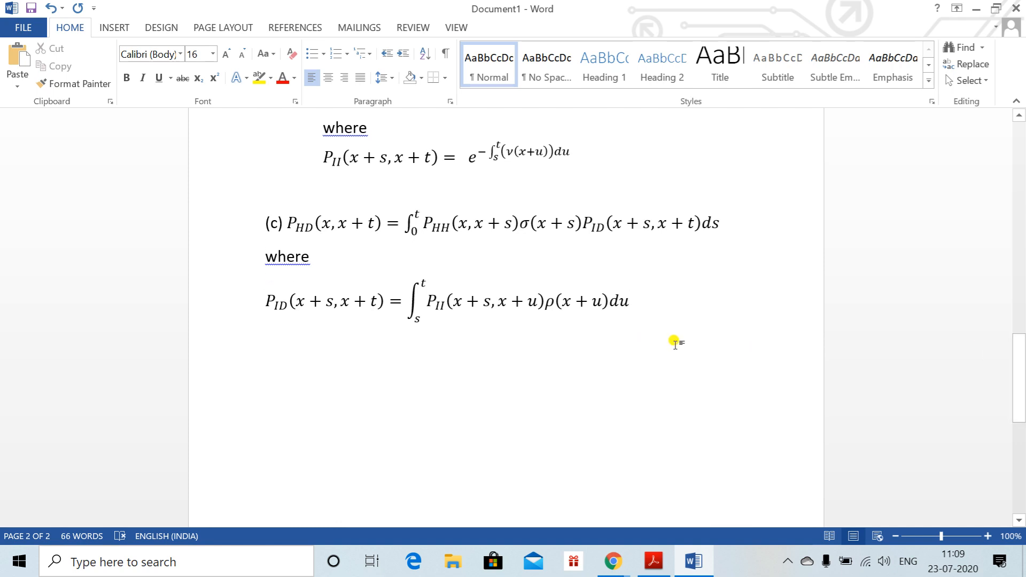
key("alt+Tab")
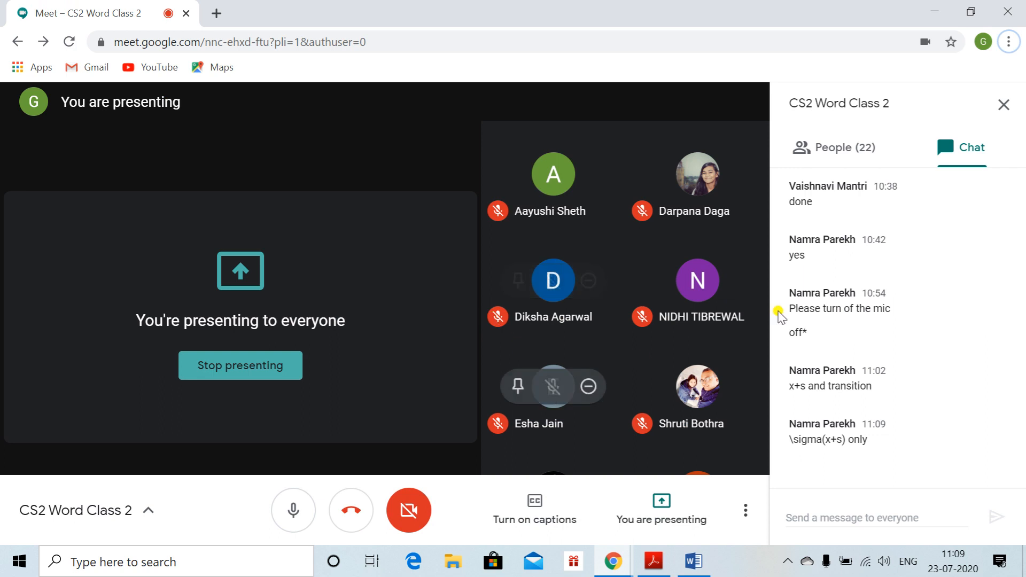
key("alt+Tab")
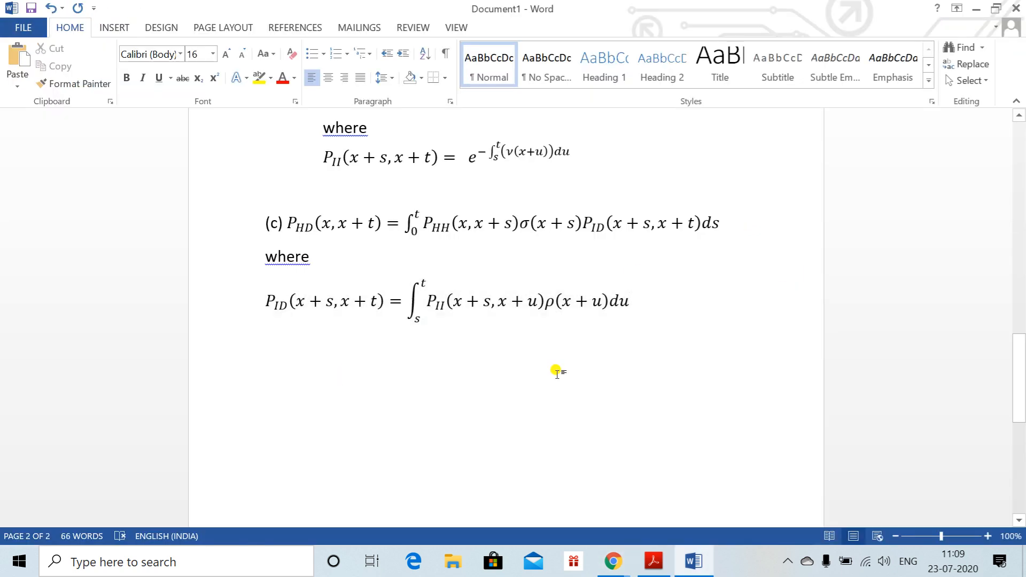
Step: Switch to the CS2 Word Class 2 PDF and read Question 2 on the Single, Married and Dead state model
key("Return")
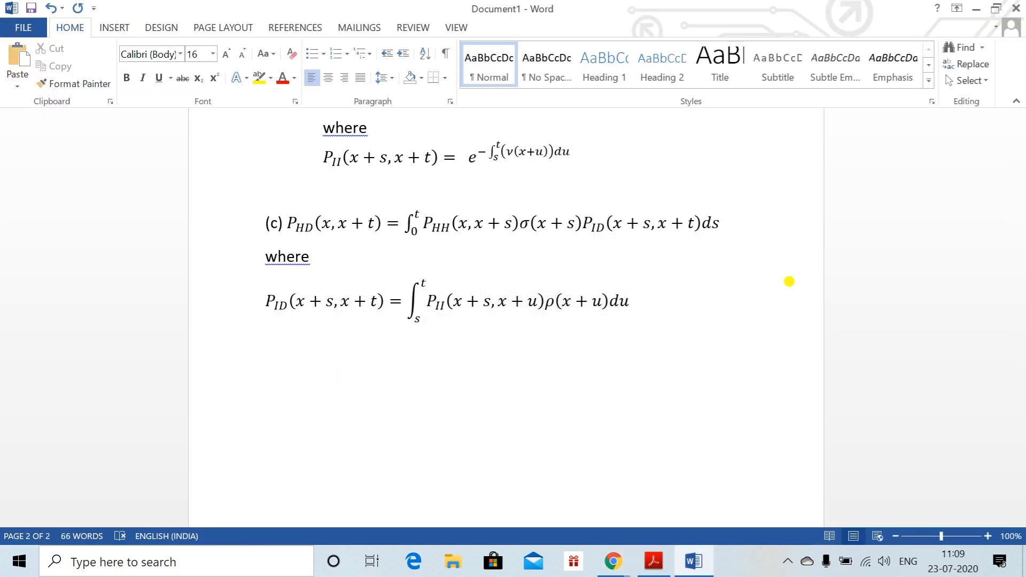
key("alt+Tab")
key("alt+Tab")
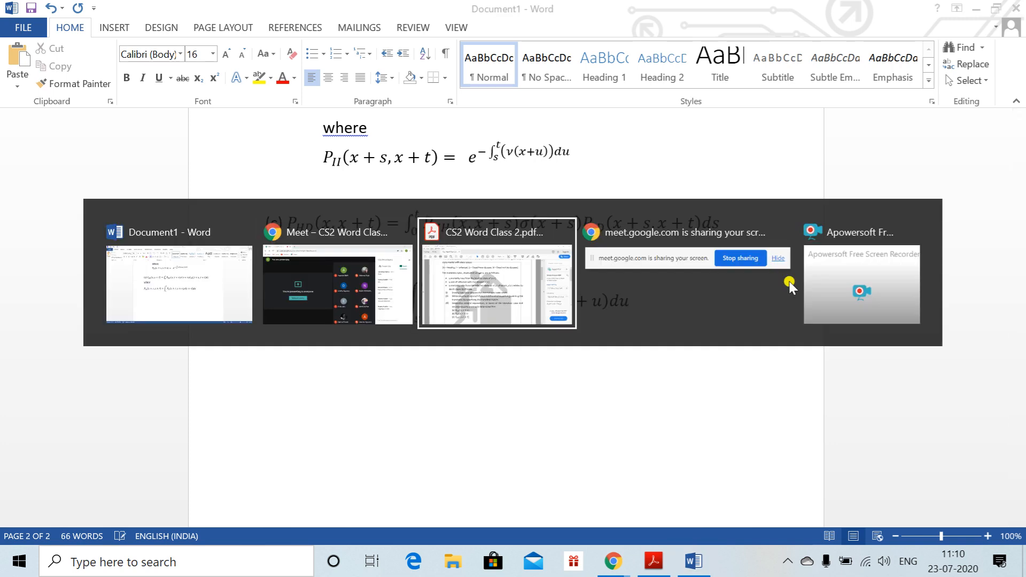
scroll(790, 283, "down", 8)
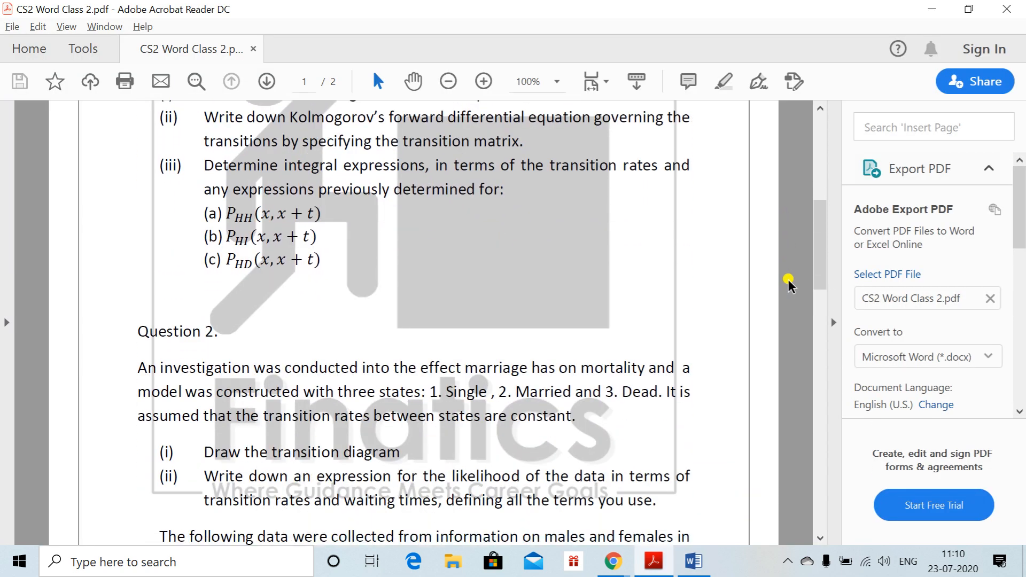
scroll(790, 283, "down", 2)
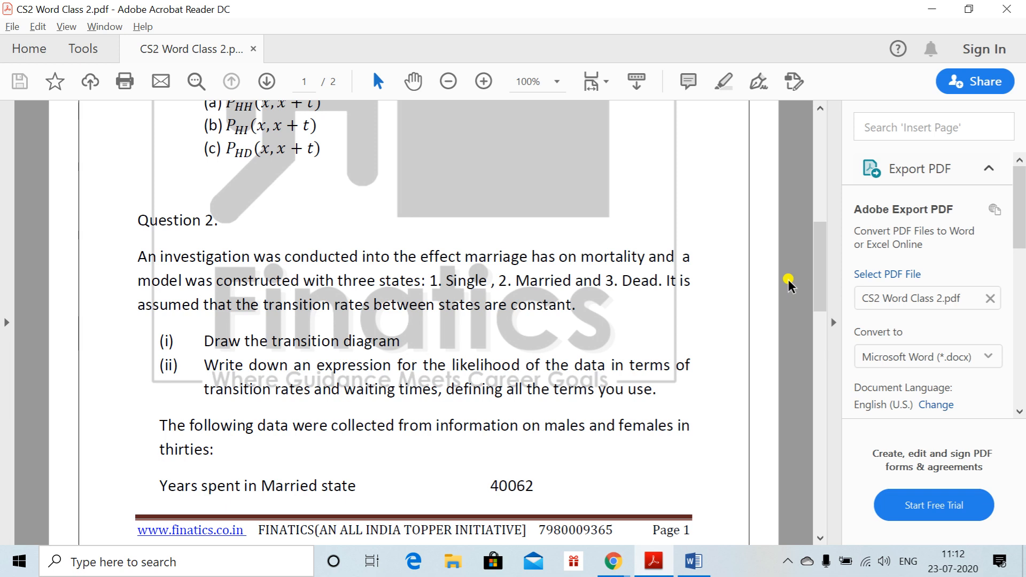
Step: Return to the Word document and review the transition matrix table, the table insertion options and the integral expressions of Question 1
key("alt+Tab")
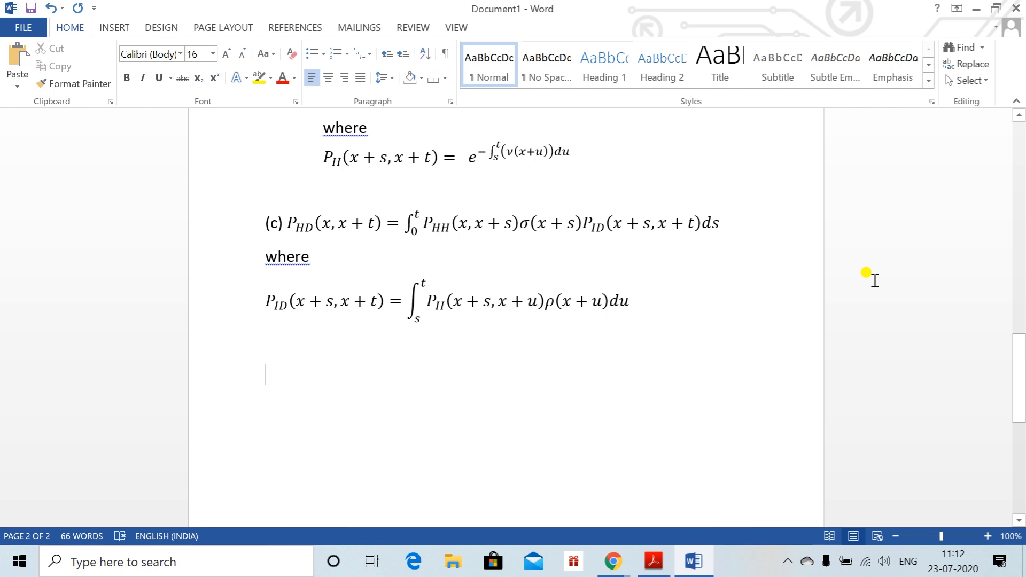
left_click_drag(1016, 362, 1010, 243)
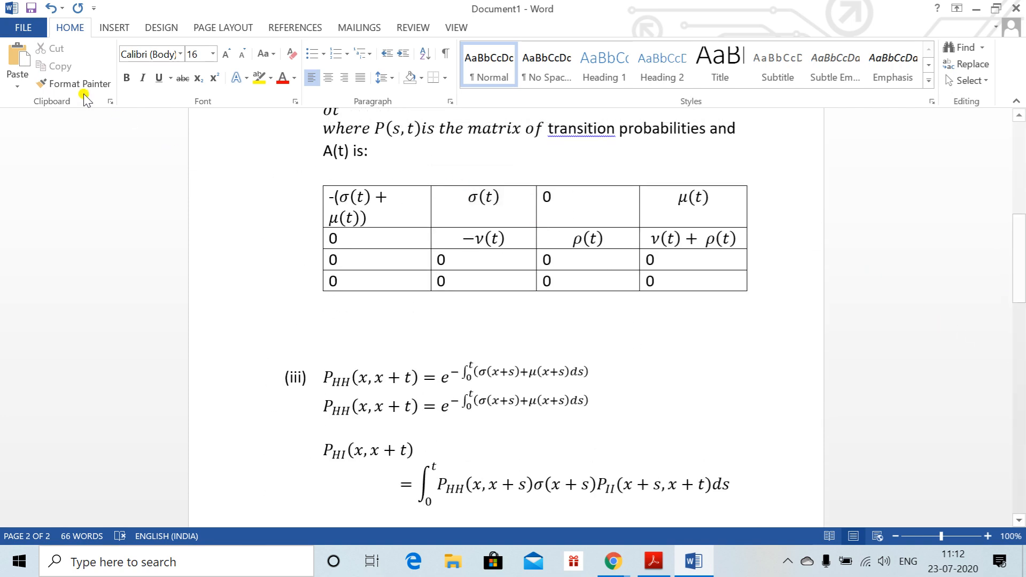
left_click(113, 27)
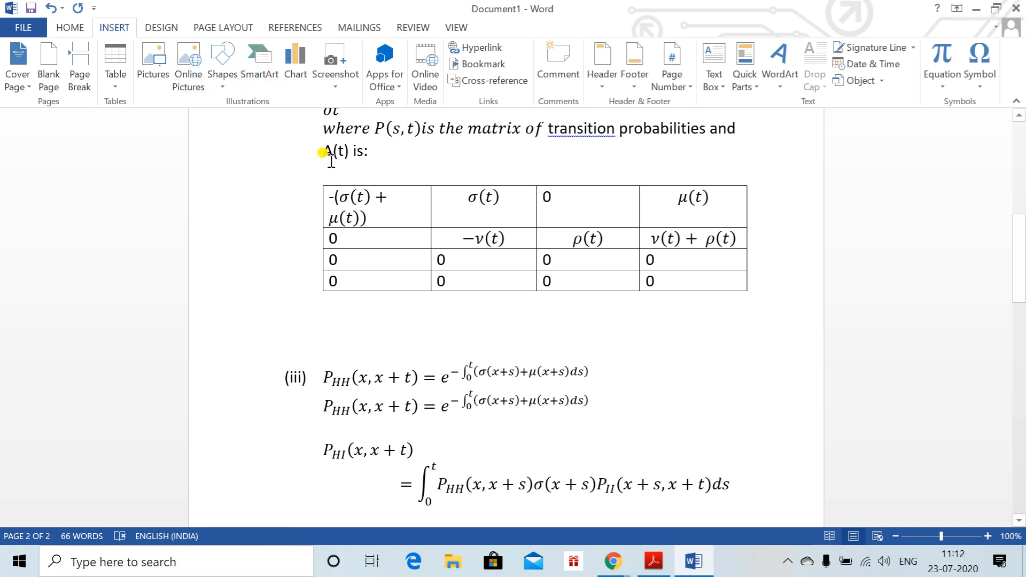
left_click(111, 80)
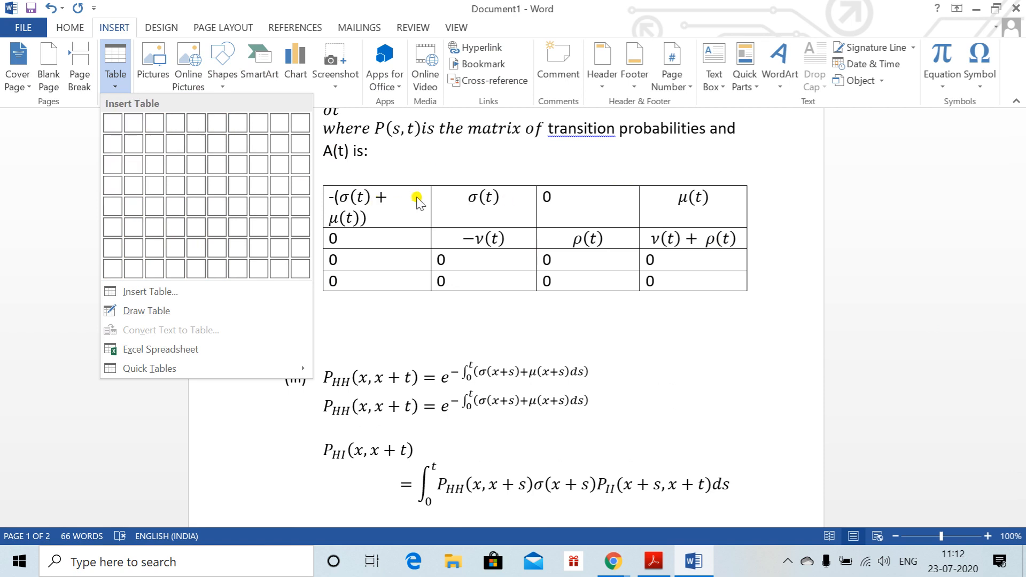
left_click(742, 190)
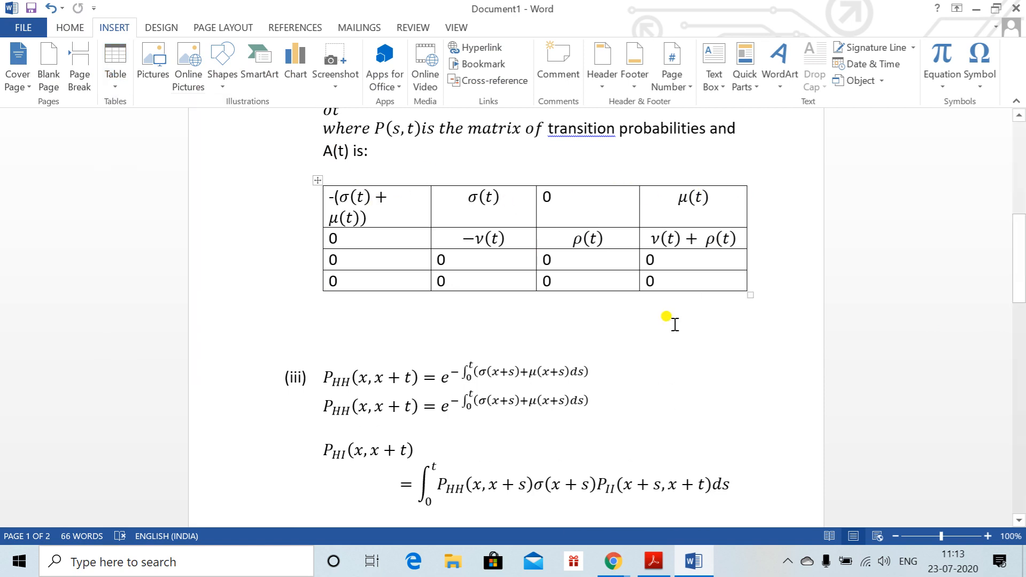
left_click(642, 342)
key("Down")
scroll(642, 343, "down", 10)
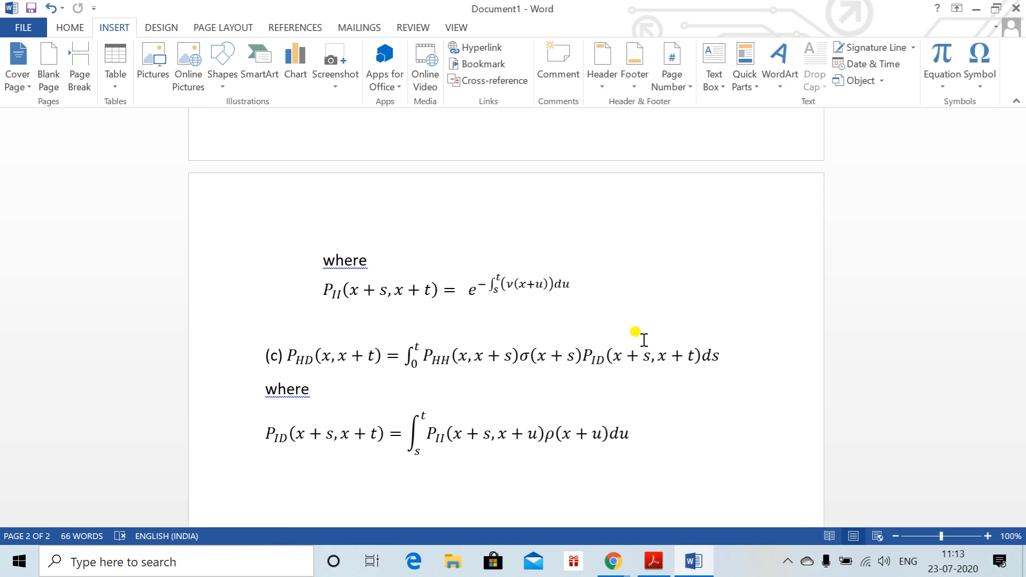
Step: Recheck Question 2 in the PDF, then start part (ii) in Word below the P_ID integral with an inline equation beginning with L
key("alt+Tab")
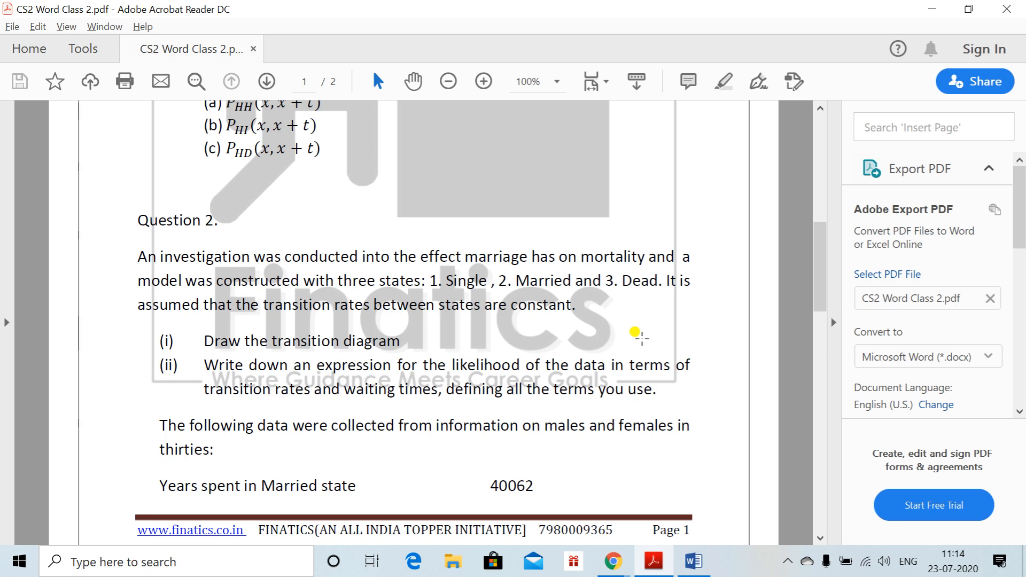
key("alt+Tab")
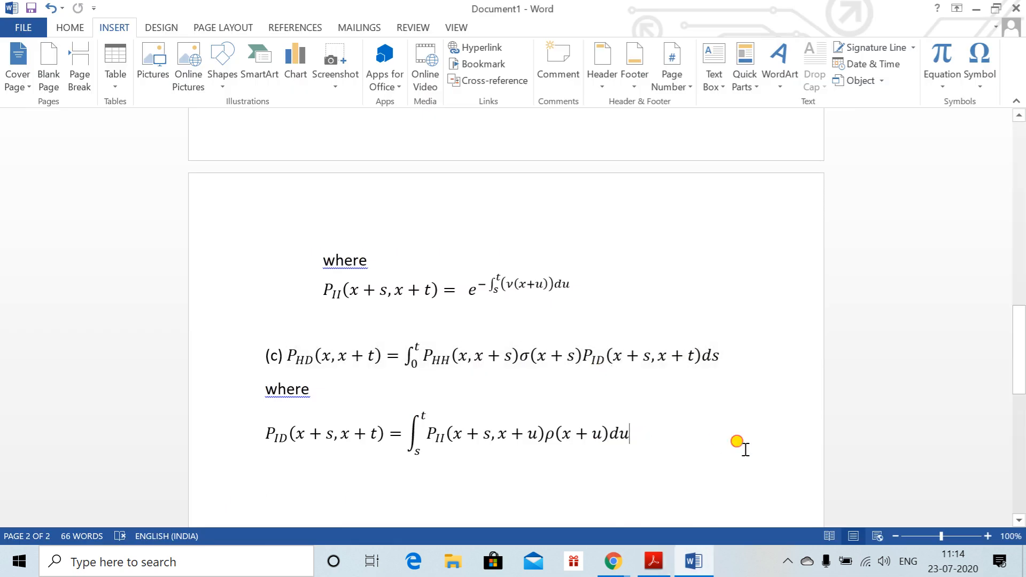
scroll(745, 448, "down", 4)
type("(ii) L =")
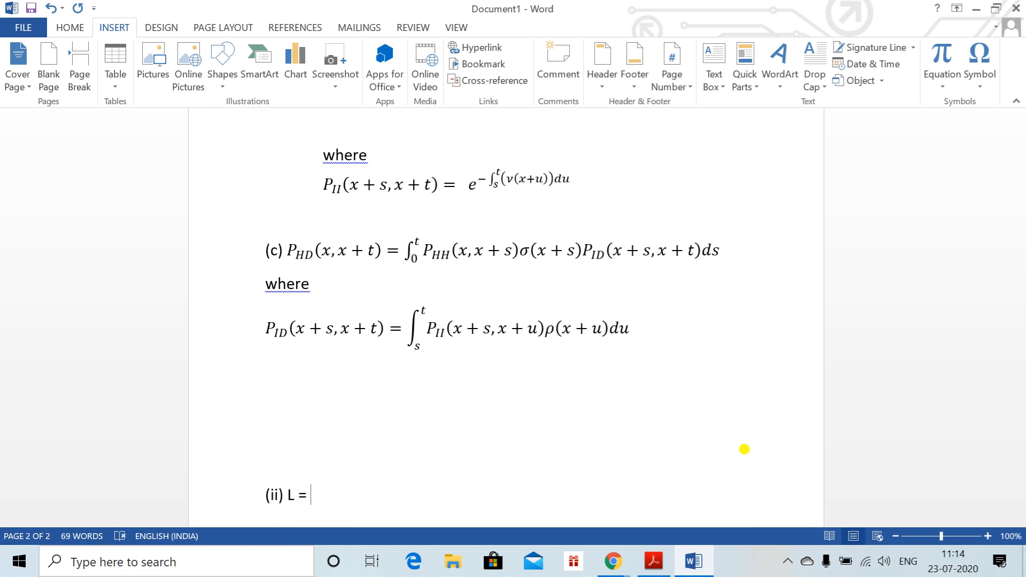
key("BackSpace")
key("BackSpace")
key("BackSpace")
key("BackSpace")
key("alt+equal")
type("L")
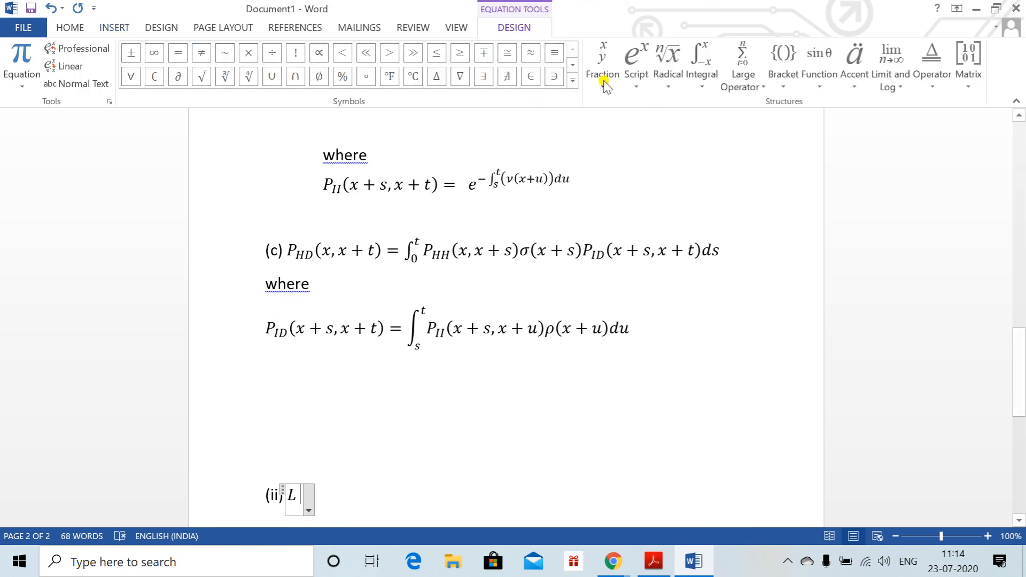
Step: Look up the proportional-to operator among the equation symbols and add ∝ after L
left_click(571, 81)
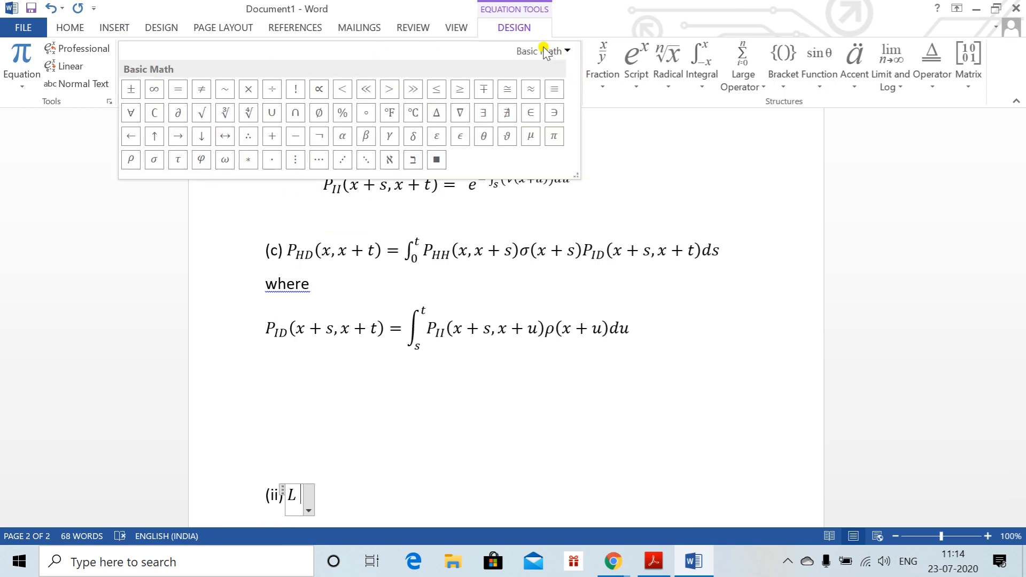
left_click(545, 52)
left_click(555, 75)
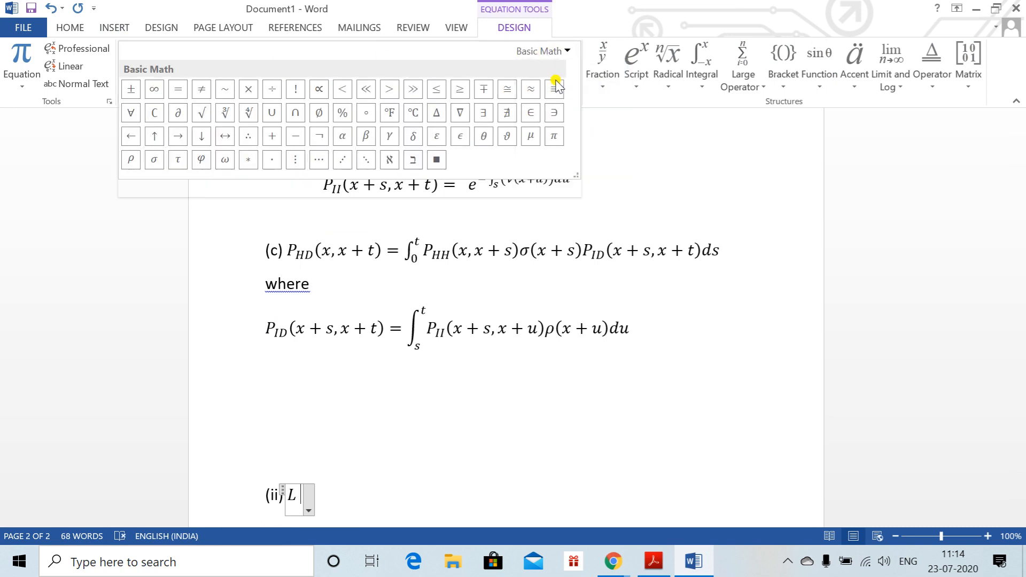
left_click(555, 52)
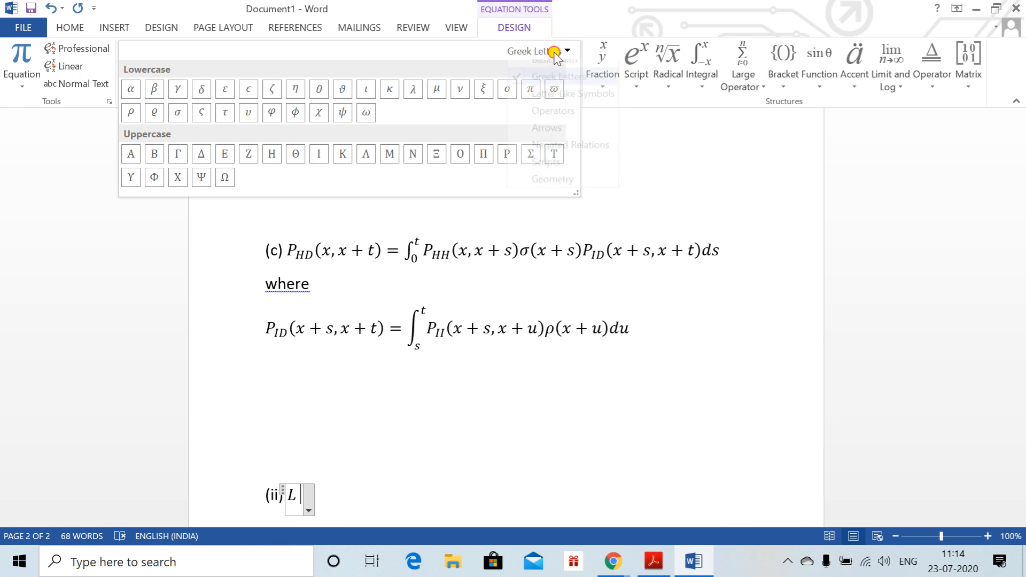
left_click(537, 118)
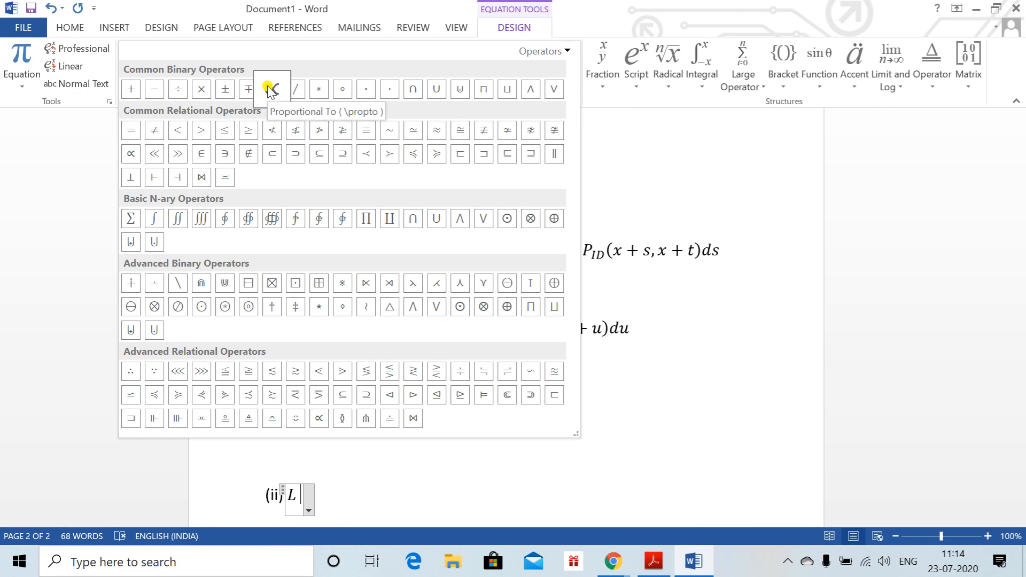
key("Escape")
type("\\propto ")
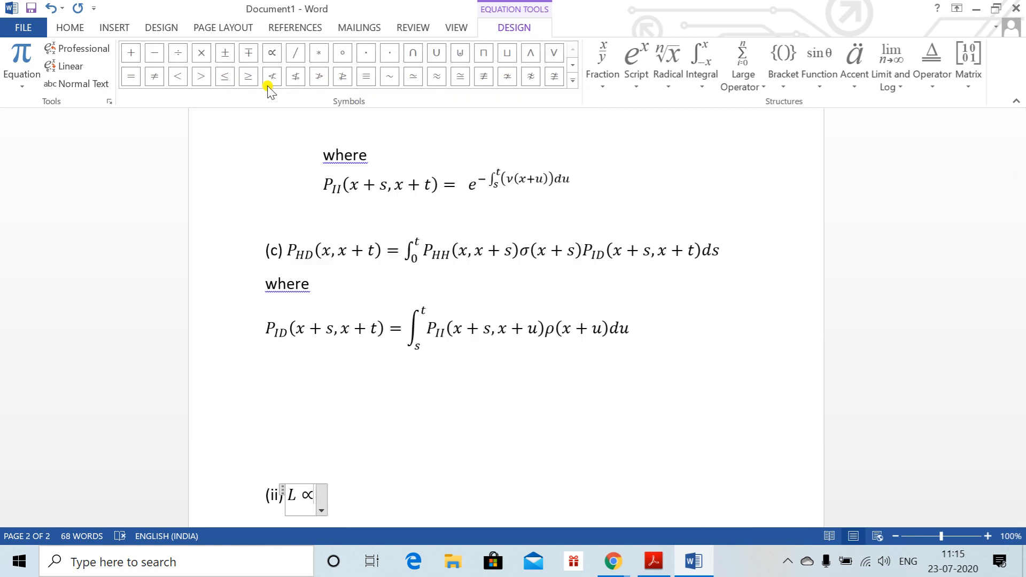
Step: Continue the likelihood equation with e raised to an opened exponent that starts with −μ_12
type(" e")
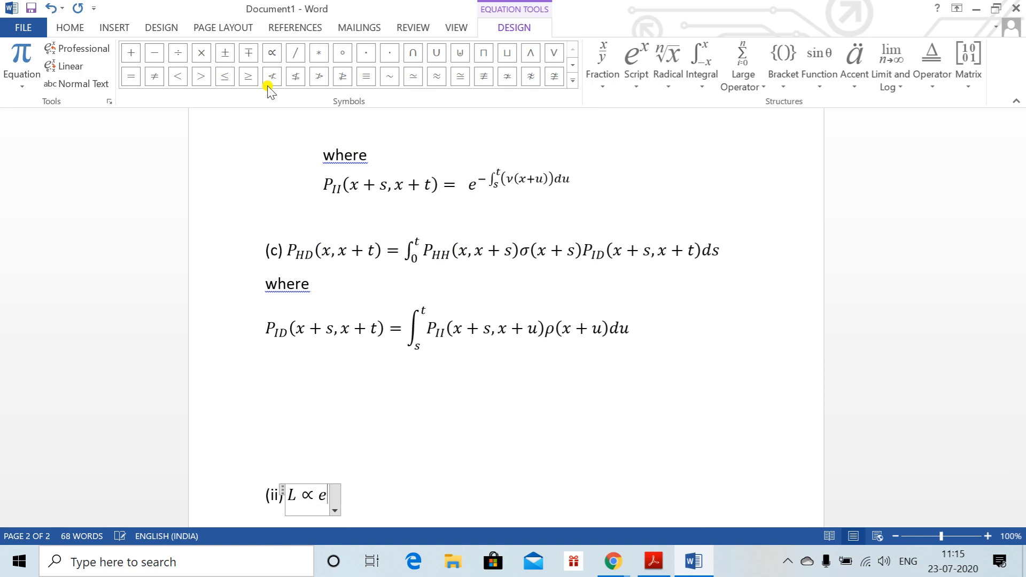
type("^(")
type("-")
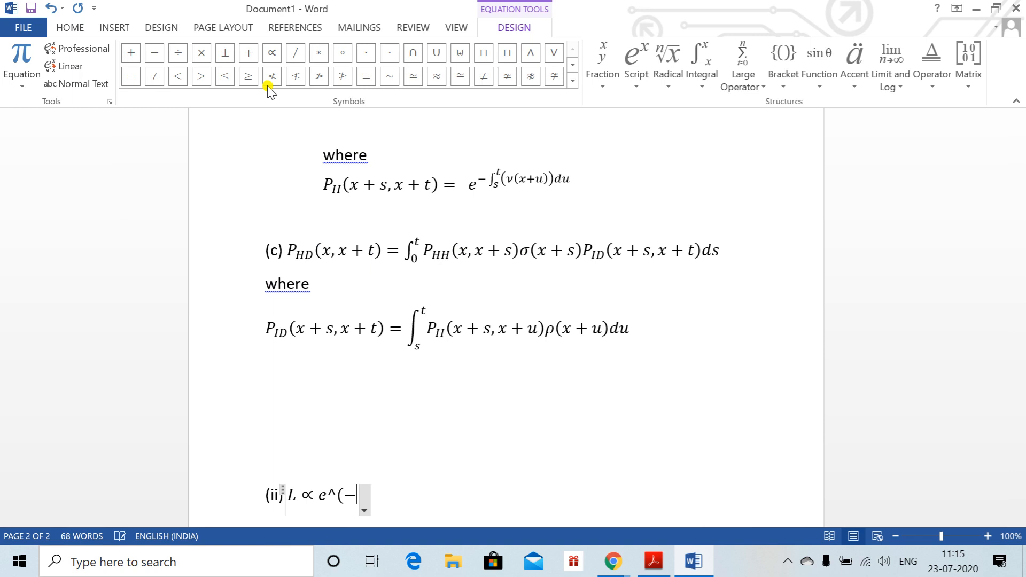
type("\\")
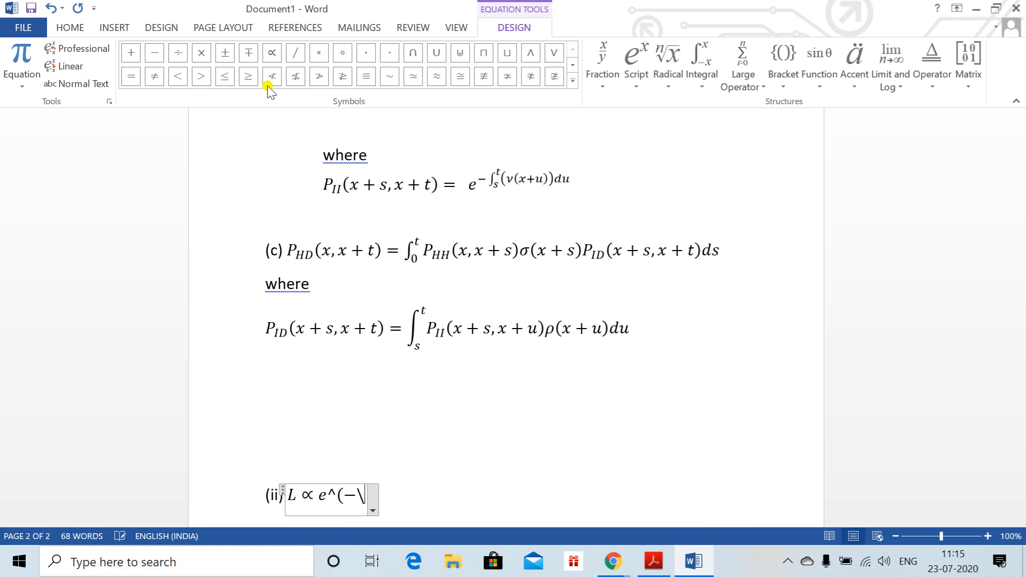
type("mu_")
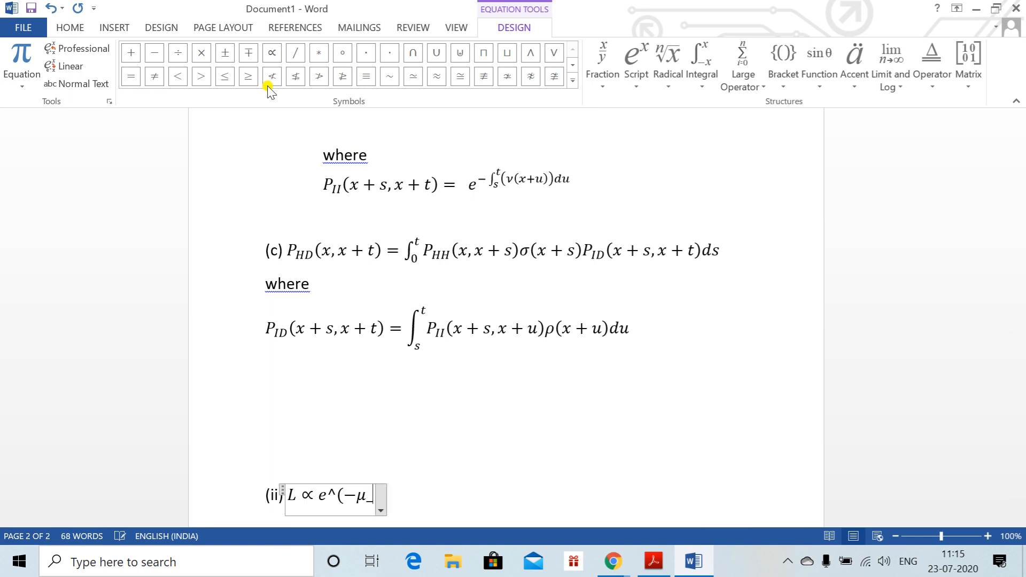
type("(12")
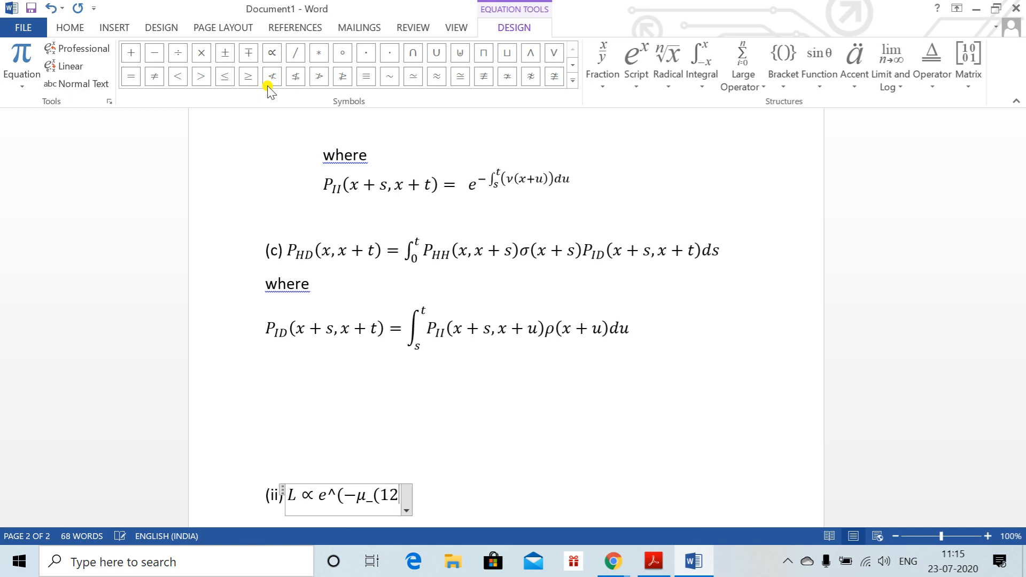
type("((")
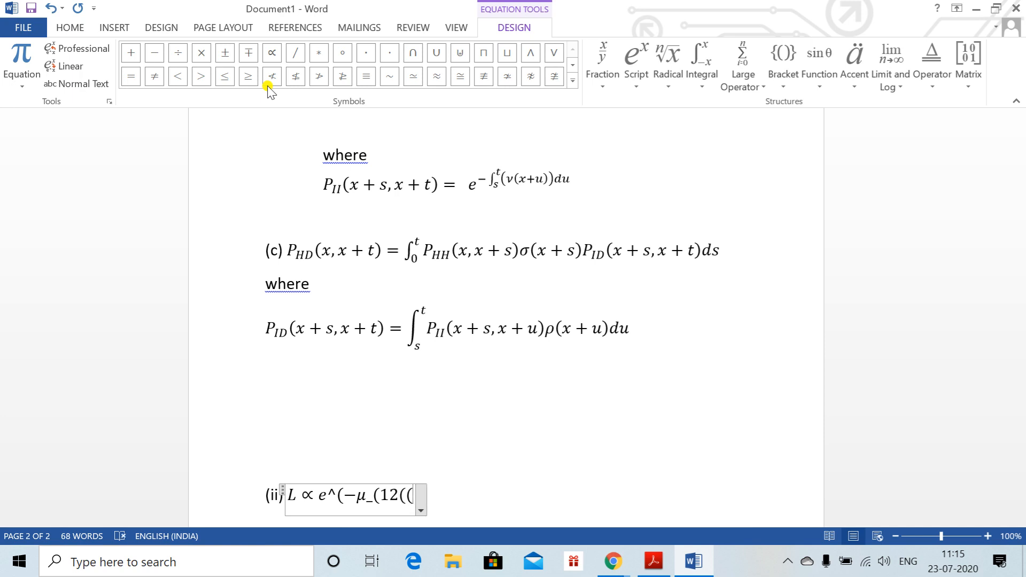
key("BackSpace")
key("BackSpace")
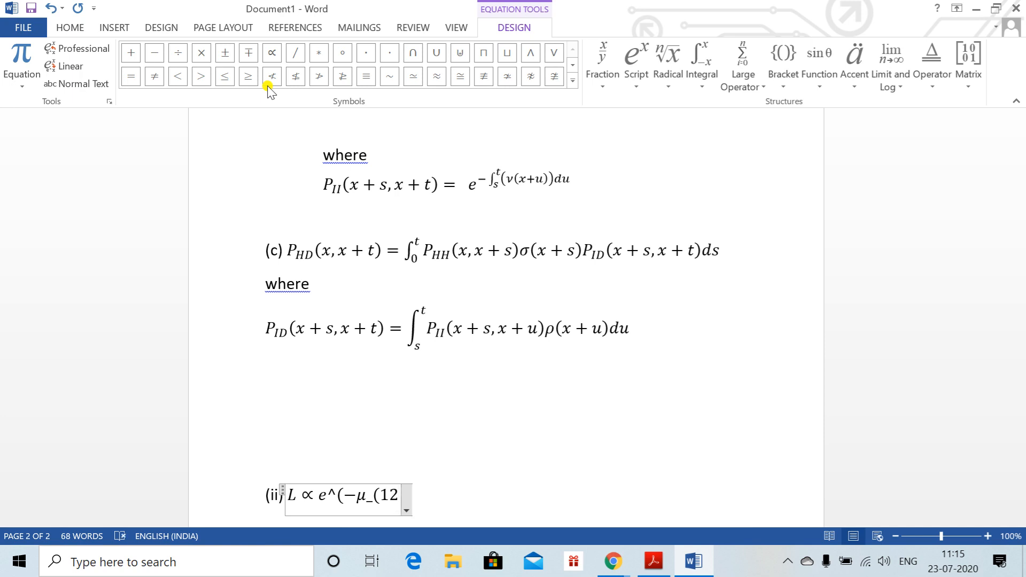
type(") ")
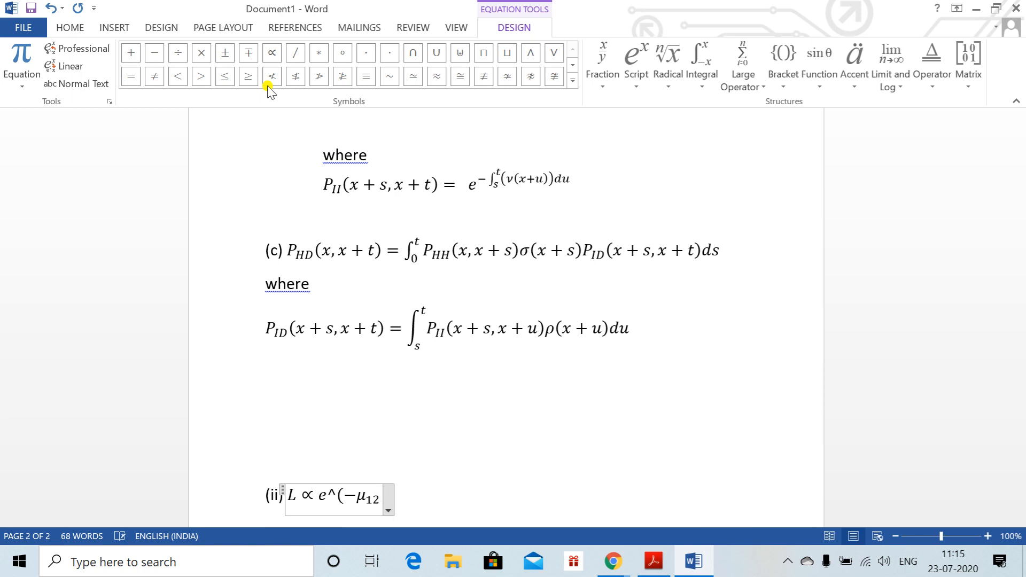
Step: Extend the exponent with + μ_13, close its bracket, and add t_1 with a closing bracket
type("+(")
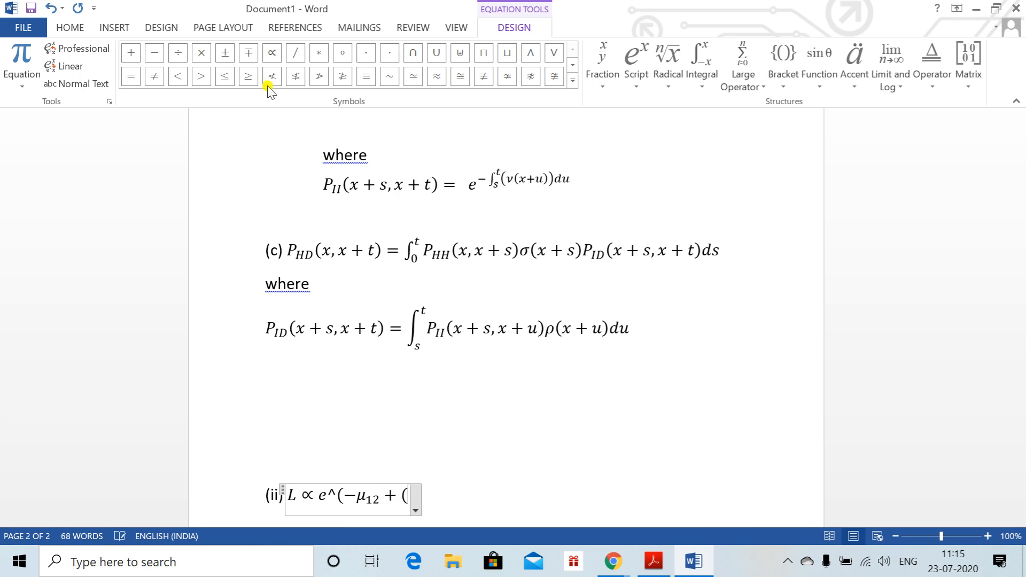
type("\\mu")
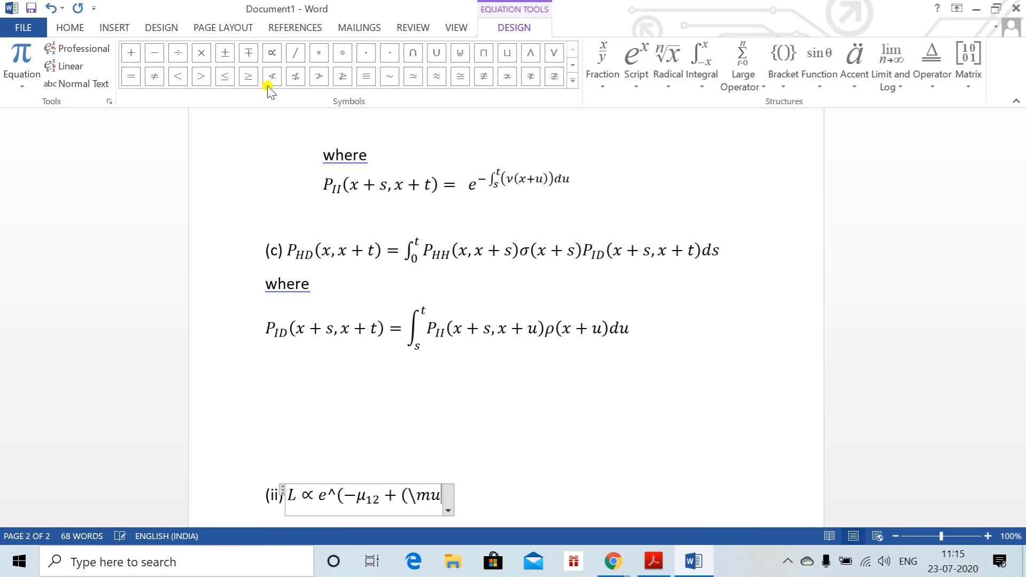
key("BackSpace")
key("BackSpace")
type("\\mu")
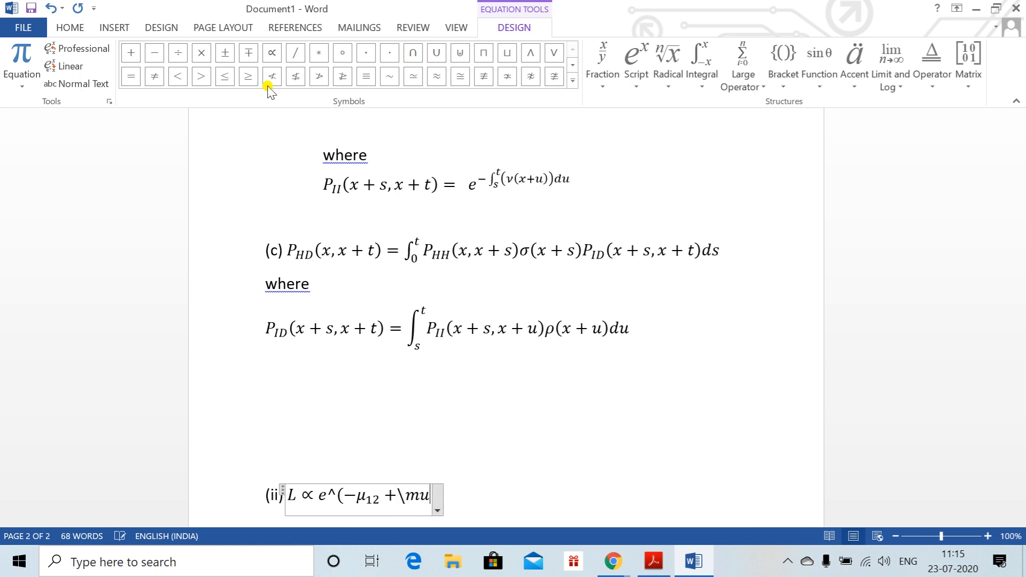
key("BackSpace")
key("BackSpace")
key("BackSpace")
type(" μ_(")
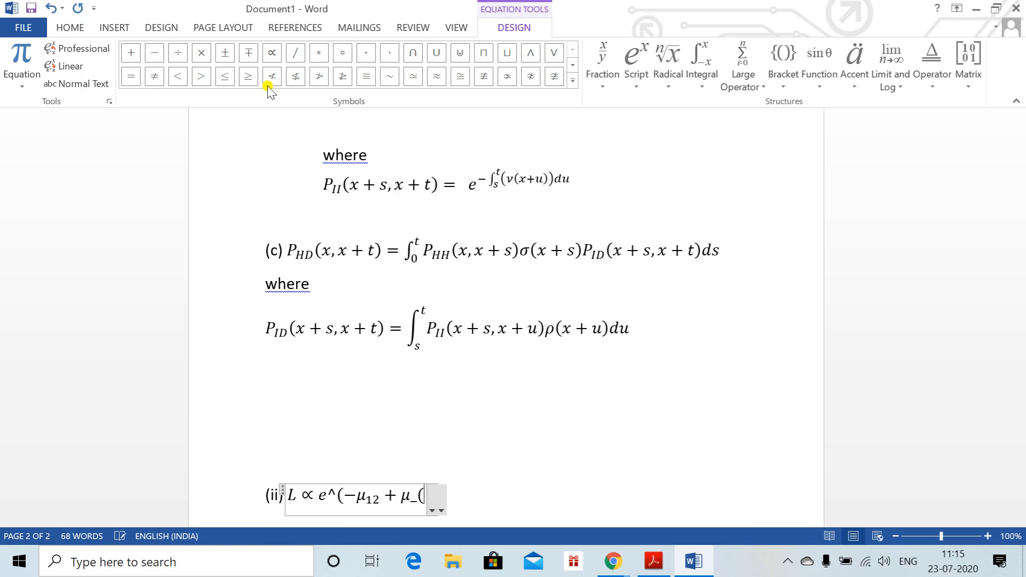
type("13)")
type(")")
type("t_1")
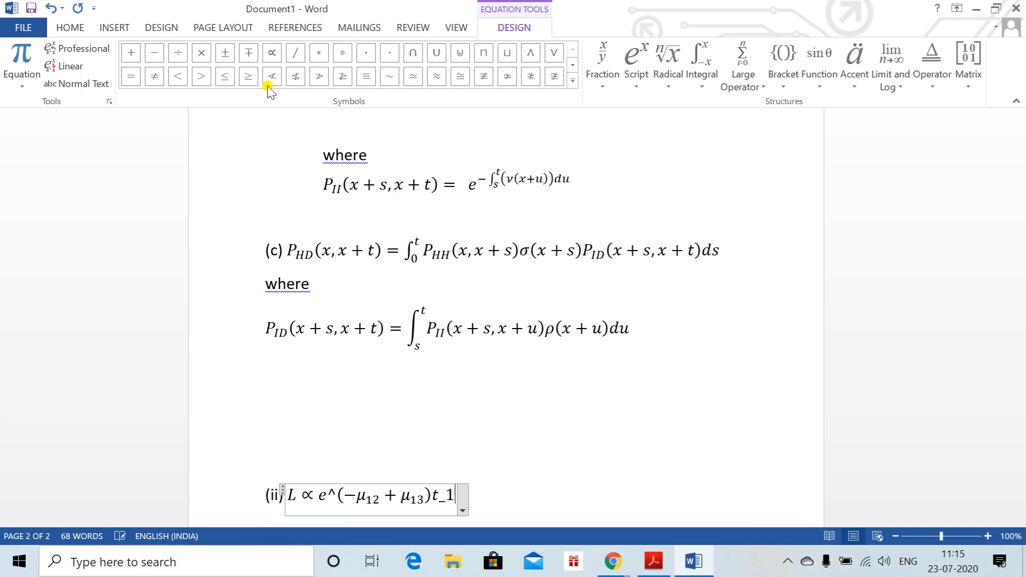
type(")")
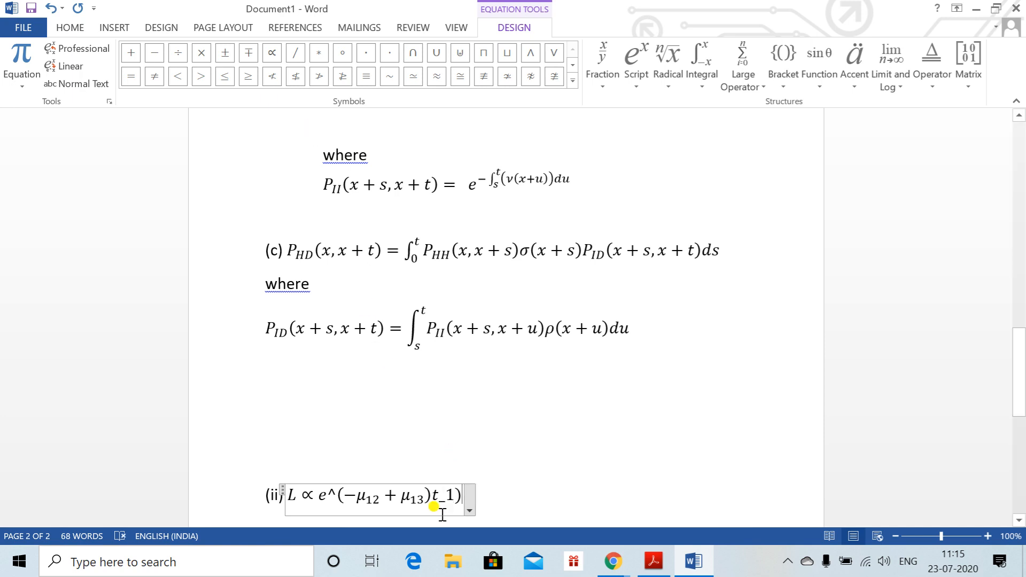
Step: Bracket the rate sum and t_1 separately and format the exponent of e as (−μ_12 + μ_13)(t_1)
left_click(438, 498)
type("(")
left_click(333, 491)
type("^(")
left_click(479, 495)
type(")")
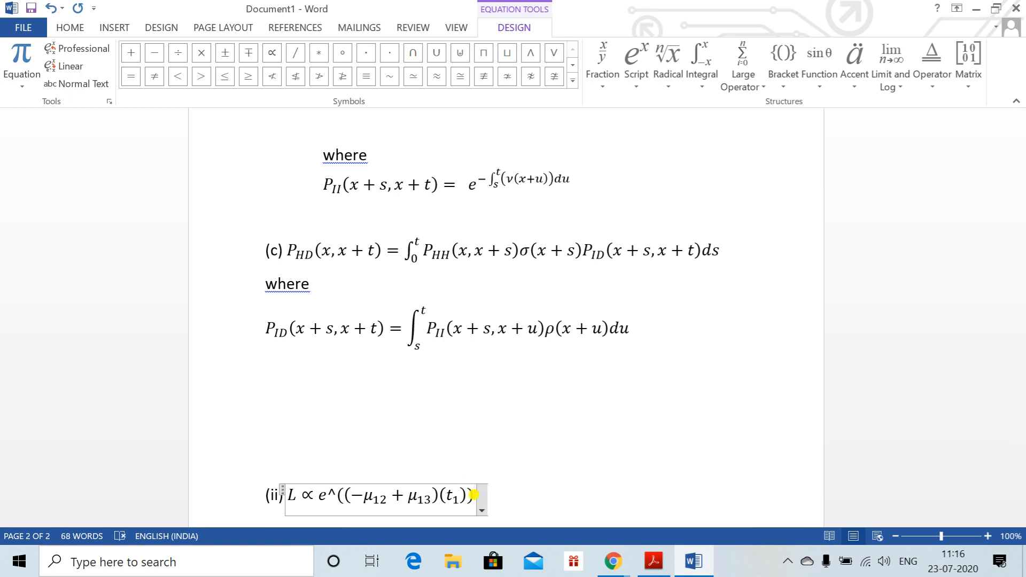
key("space")
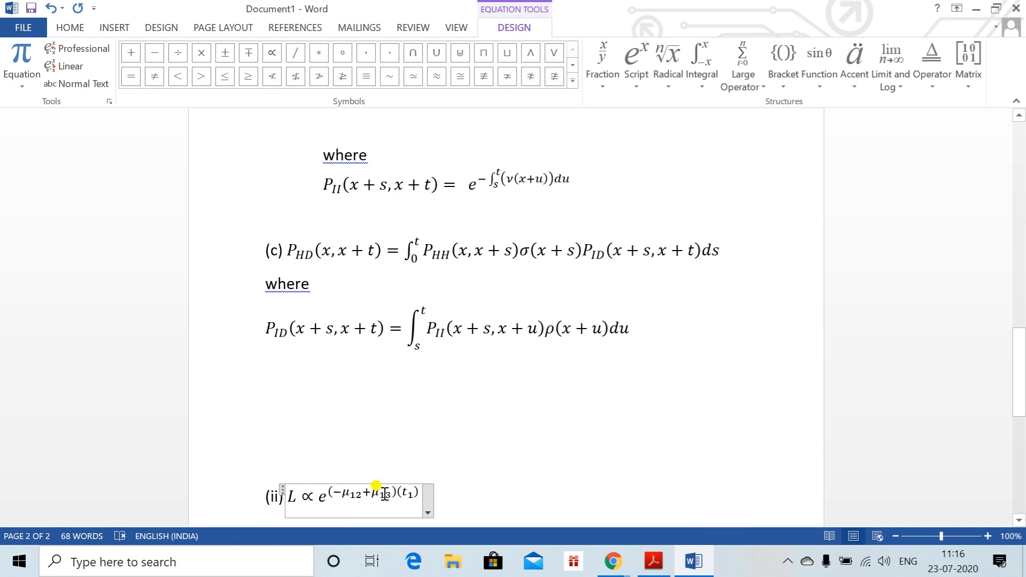
Step: Add an inner bracket around the rate sum so the exponent of e reads (−(μ_12 + μ_13))(t_1)
left_click(334, 489)
key("Left")
key("Right")
key("Right")
key("Right")
type("(t₁")
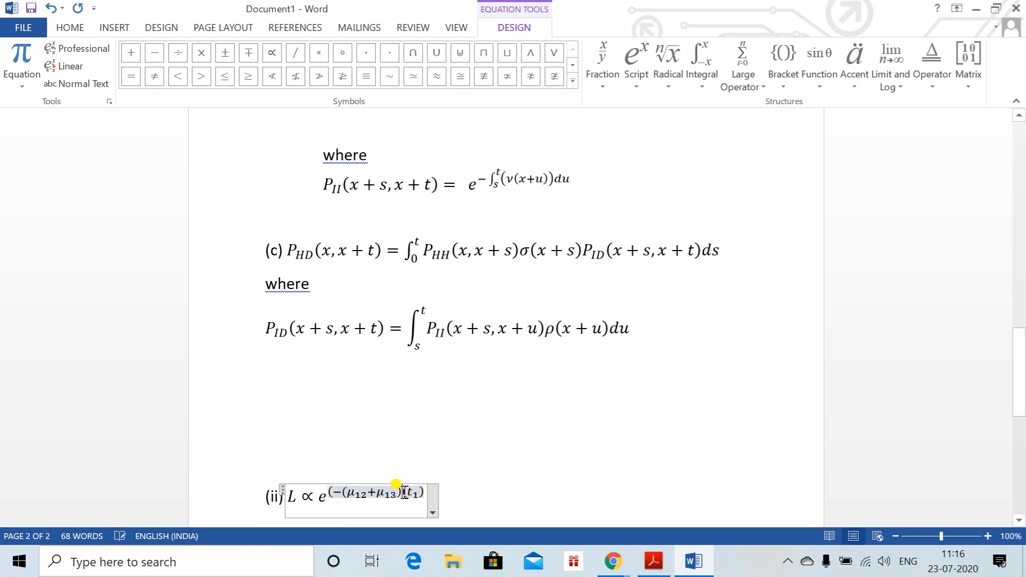
type(")")
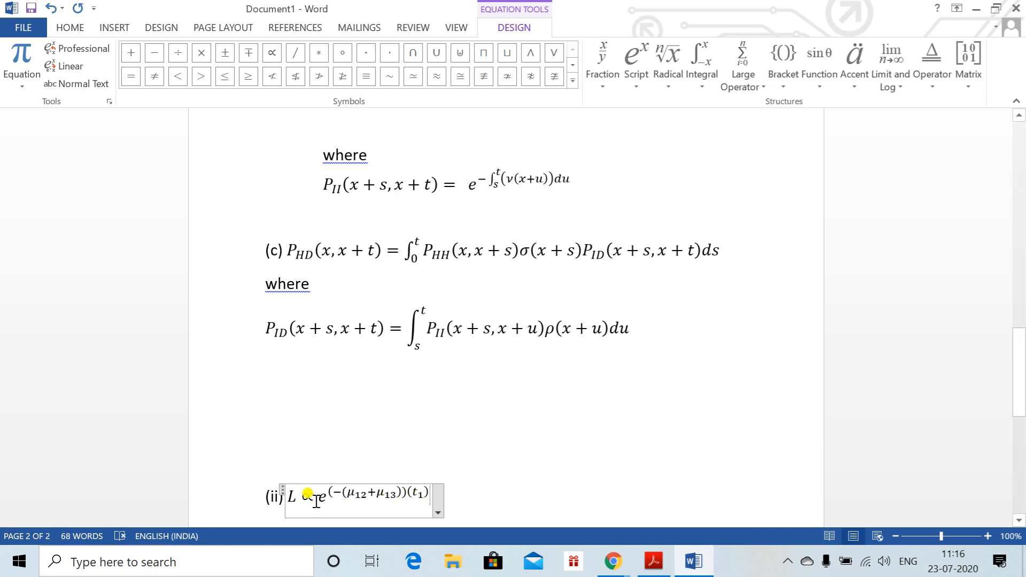
Step: Duplicate the whole exponential factor, e with its exponent, directly after the original in the likelihood equation
left_click_drag(319, 496, 402, 500)
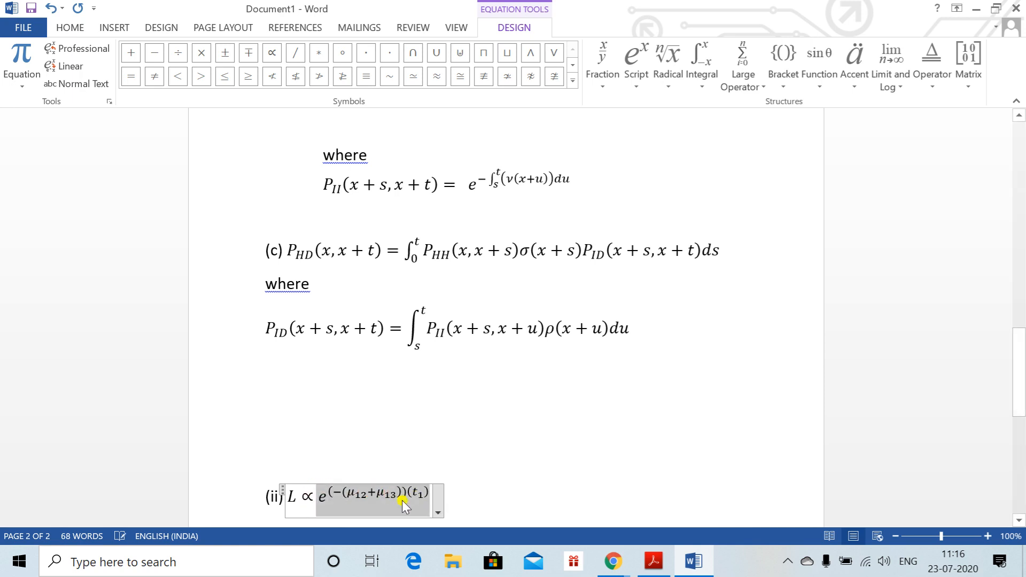
key("ctrl+c")
key("Right")
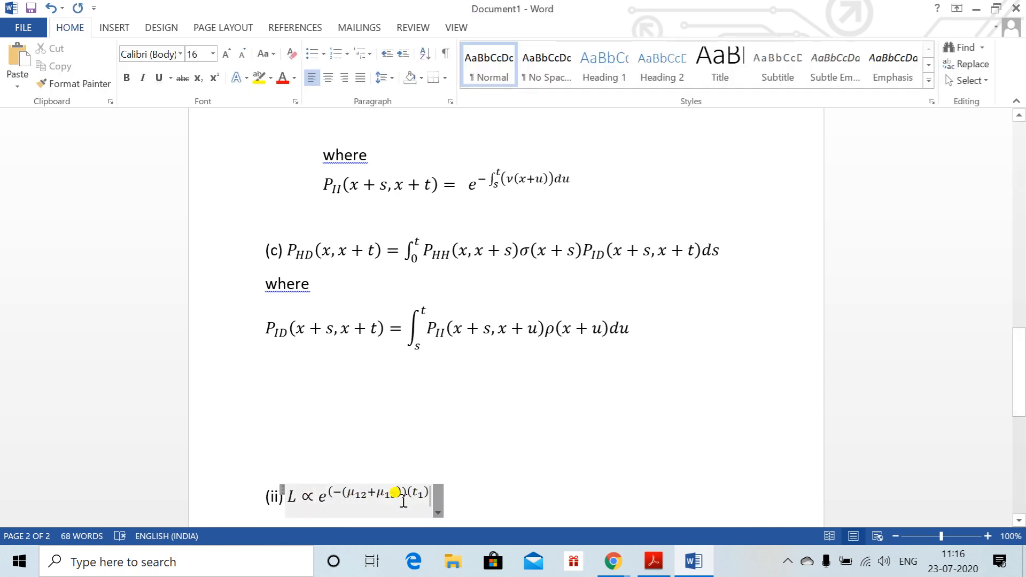
key("ctrl+v")
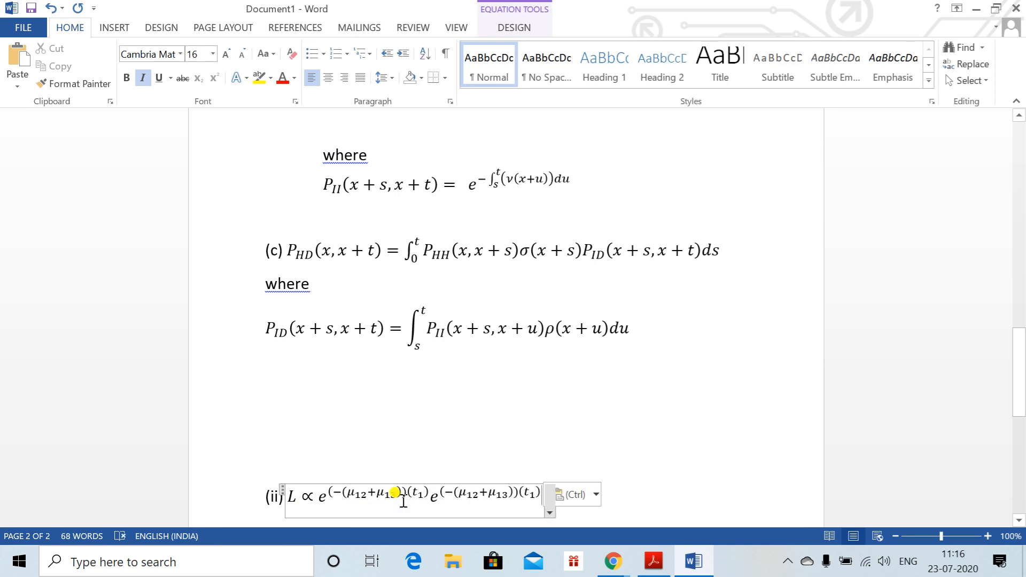
Step: Change the rates in the second exponential factor's exponent to μ_21 and μ_23
left_click(471, 496)
key("BackSpace")
key("Right")
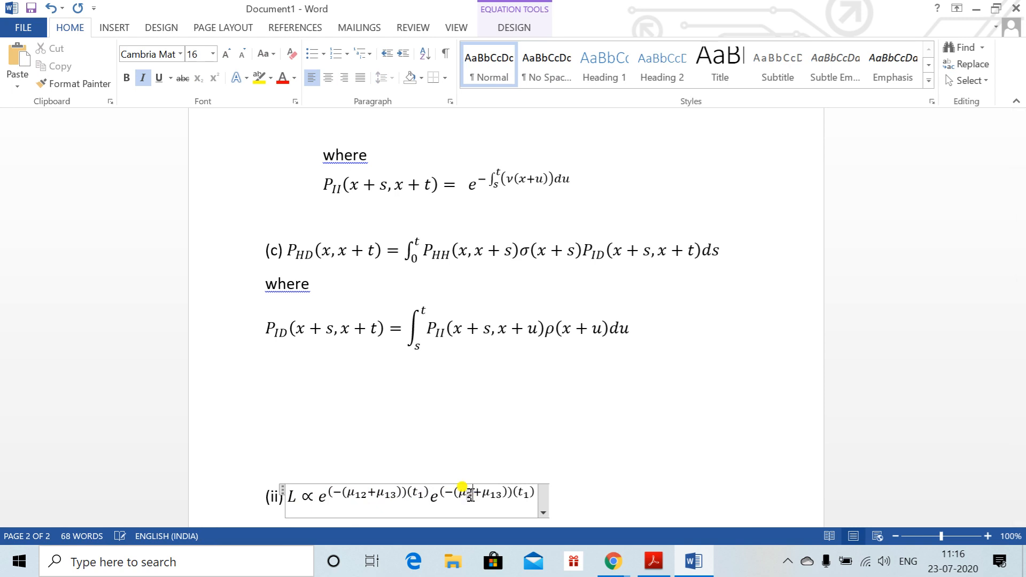
type("1")
key("Right")
key("Right")
key("Right")
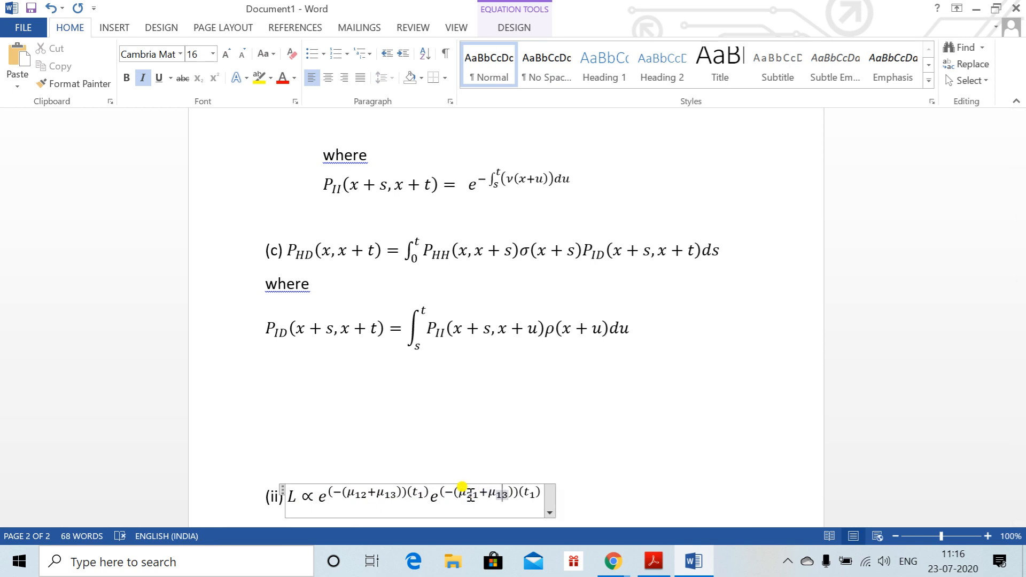
key("Right")
key("Delete")
type("2")
Step: Change the waiting time in the second exponential factor's exponent to t_2
key("Right")
key("Right")
key("Right")
key("Right")
key("Right")
key("Right")
key("Right")
key("Delete")
type("2")
key("Right")
key("Right")
key("ctrl+v")
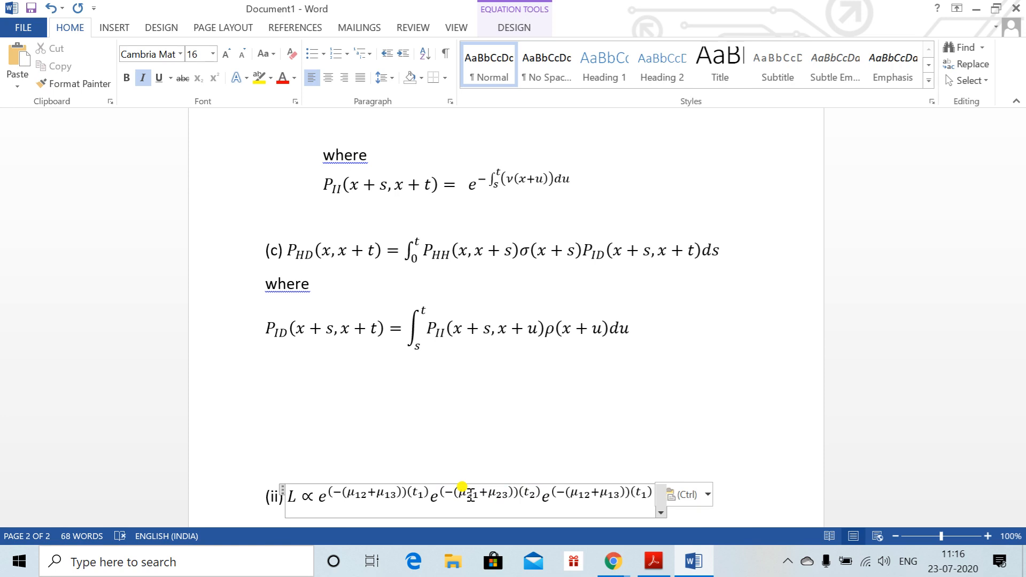
key("ctrl+z")
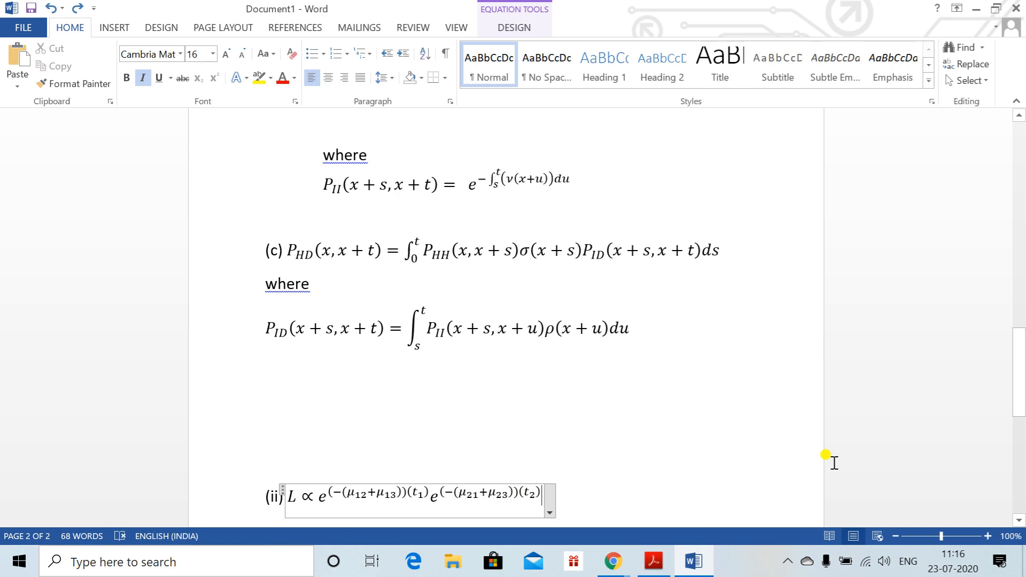
Step: Append the transition rate factor μ_12 raised to the power n_12 after the two exponential factors
type("\\mu")
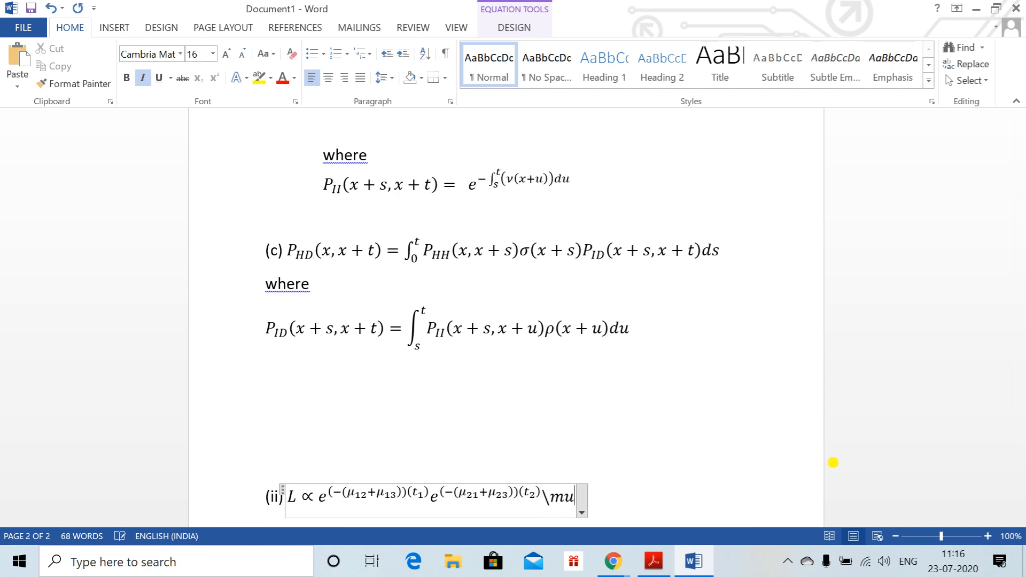
type(" _(12")
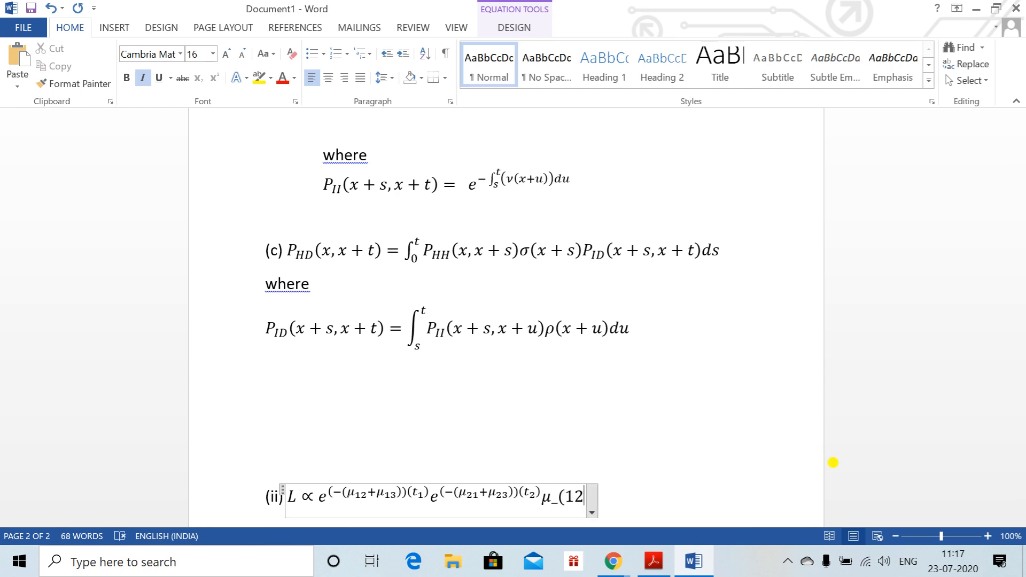
type(")^(")
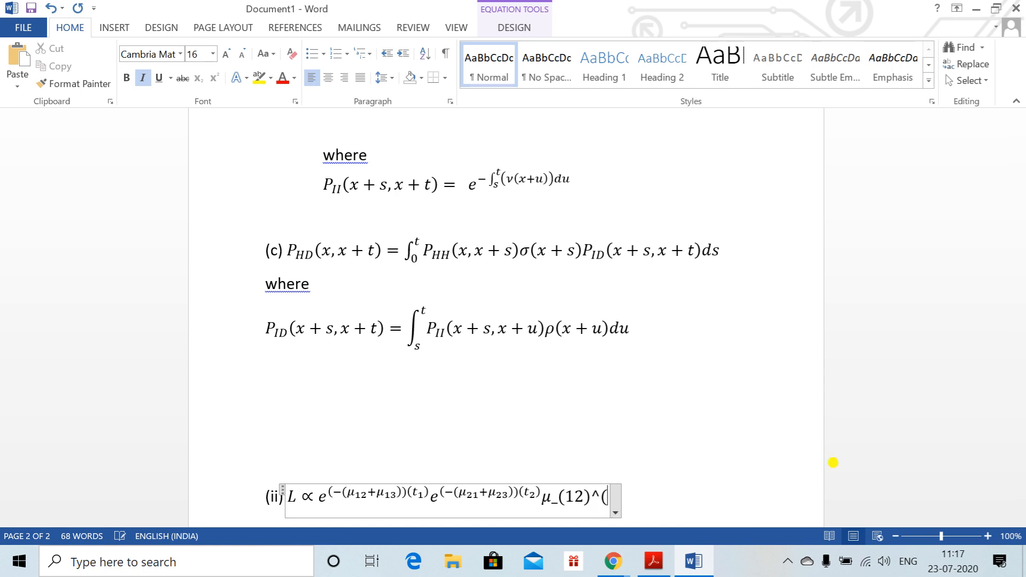
type("n_12)")
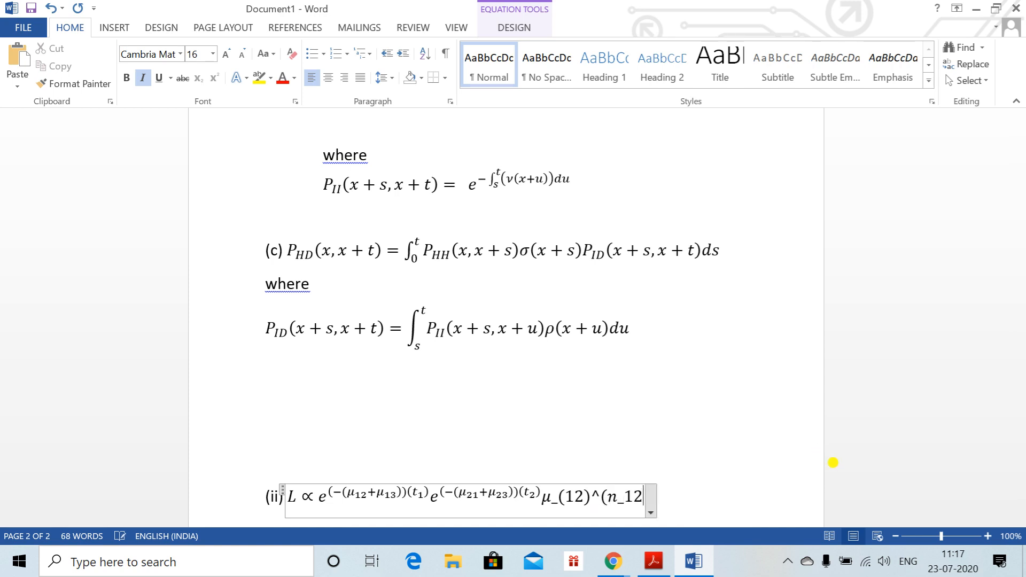
Step: Complete the factor μ_12^(n_12) in likelihood equation (ii) and append a copy of that factor after it
left_click(832, 462)
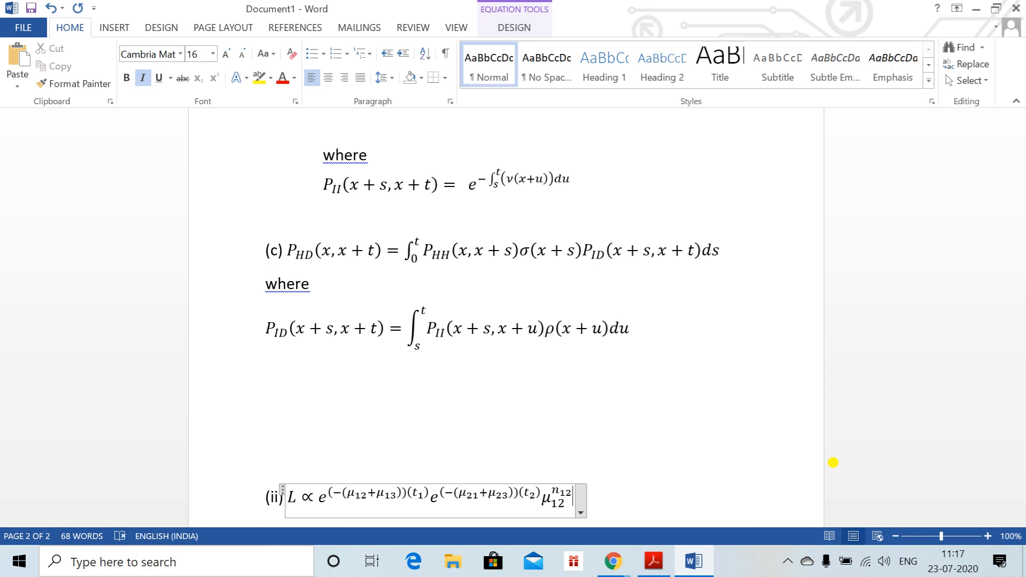
left_click_drag(544, 499, 570, 505)
key("ctrl+c")
key("Right")
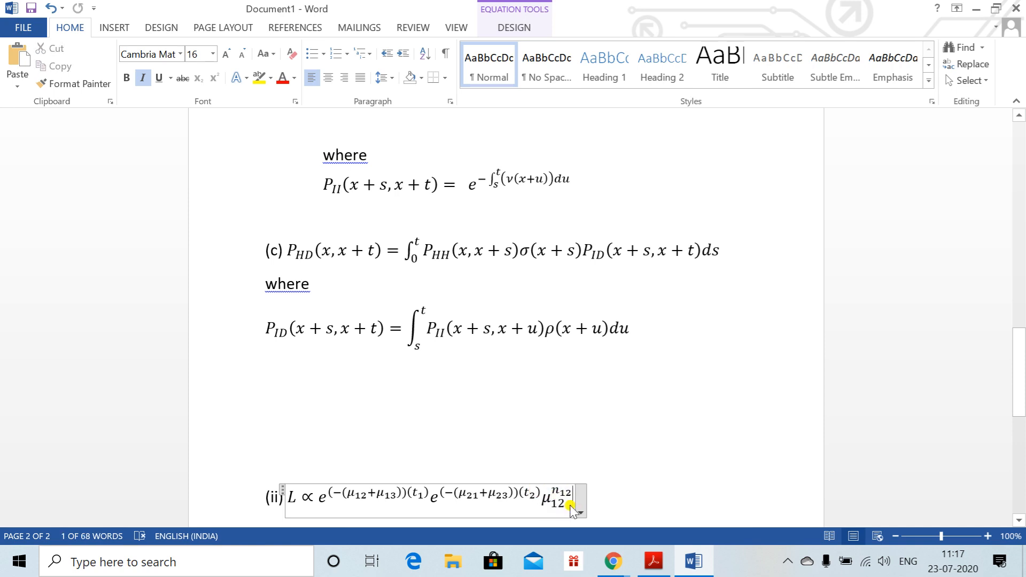
key("ctrl+v")
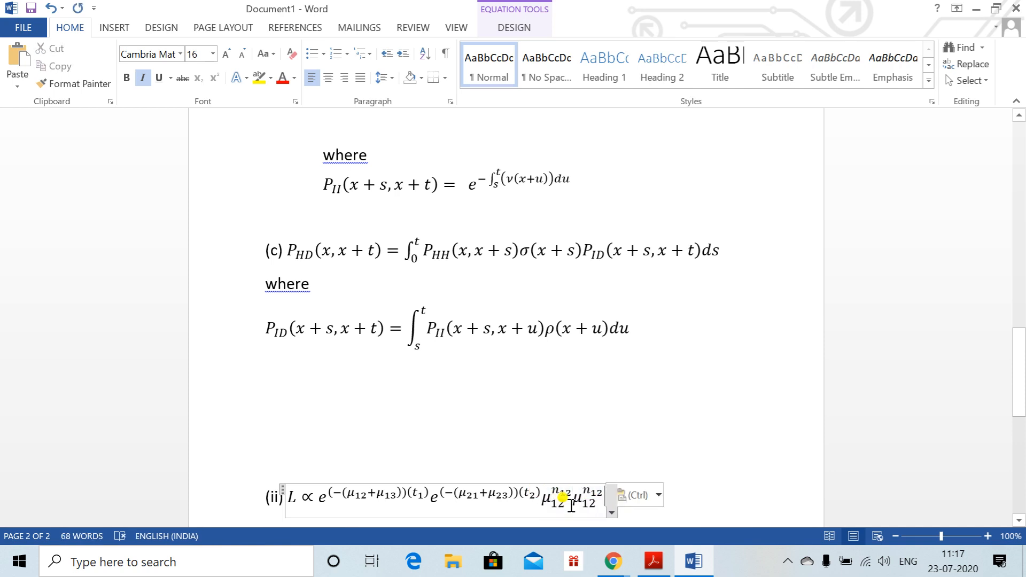
Step: Change the copied factor's indices to 13 so that it reads μ_13^(n_13)
key("Left")
key("Left")
key("BackSpace")
type("3")
key("Down")
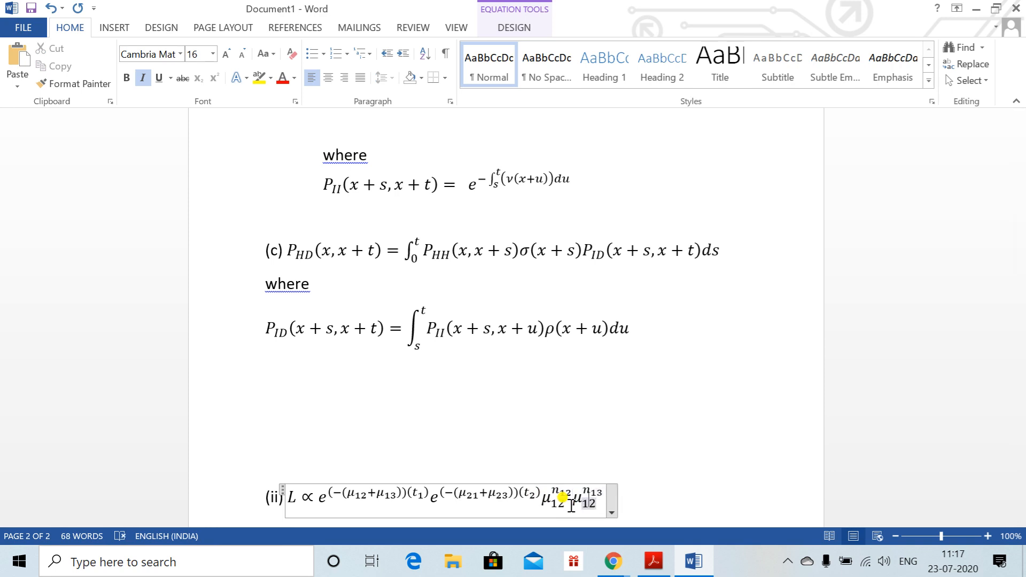
key("BackSpace")
type("3")
key("Up")
key("Right")
key("Right")
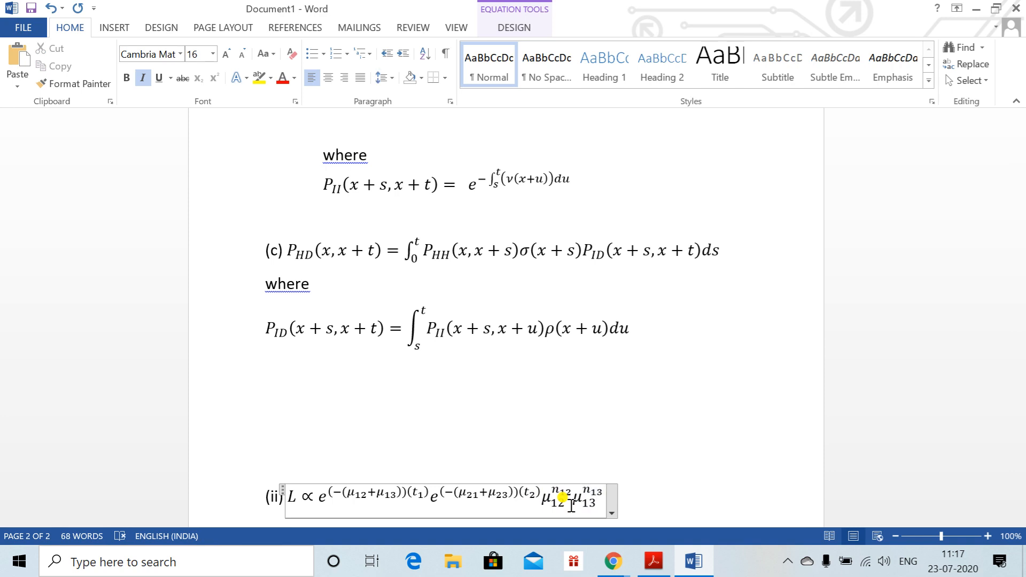
Step: Append a third factor to equation (ii) from the copied term and change its indices to give μ_21^(n_21)
key("ctrl+v")
key("Left")
key("Left")
key("Left")
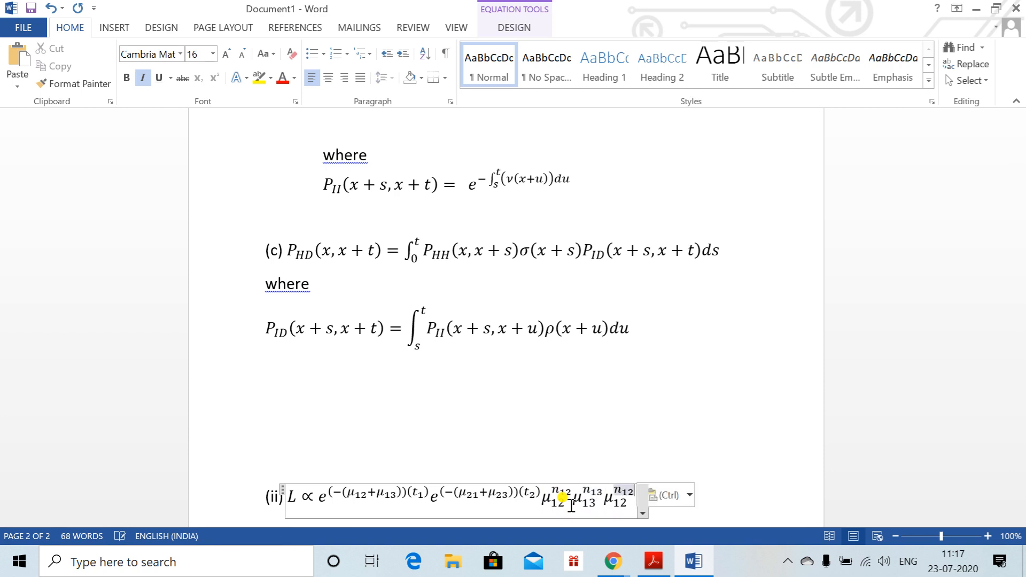
key("BackSpace")
key("Right")
type("1")
key("Left")
key("Left")
key("Left")
key("Left")
key("Left")
key("Left")
key("Right")
key("BackSpace")
key("BackSpace")
type("21")
key("Right")
key("Right")
key("Right")
key("Right")
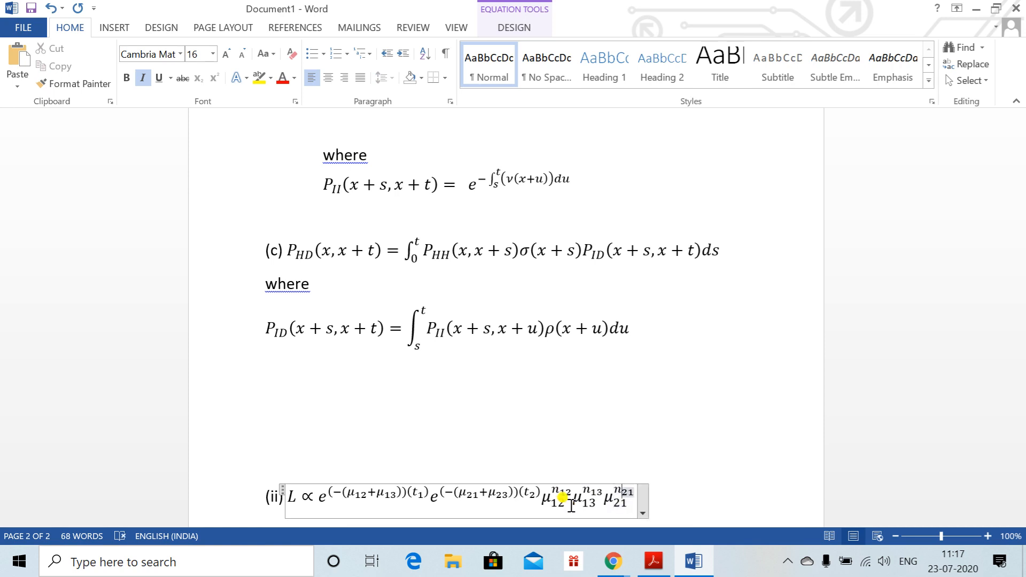
key("Right")
key("Right")
key("Right")
Step: Append the fourth factor μ_23^(n_23) from the copied term and leave the equation for the line below
key("ctrl+v")
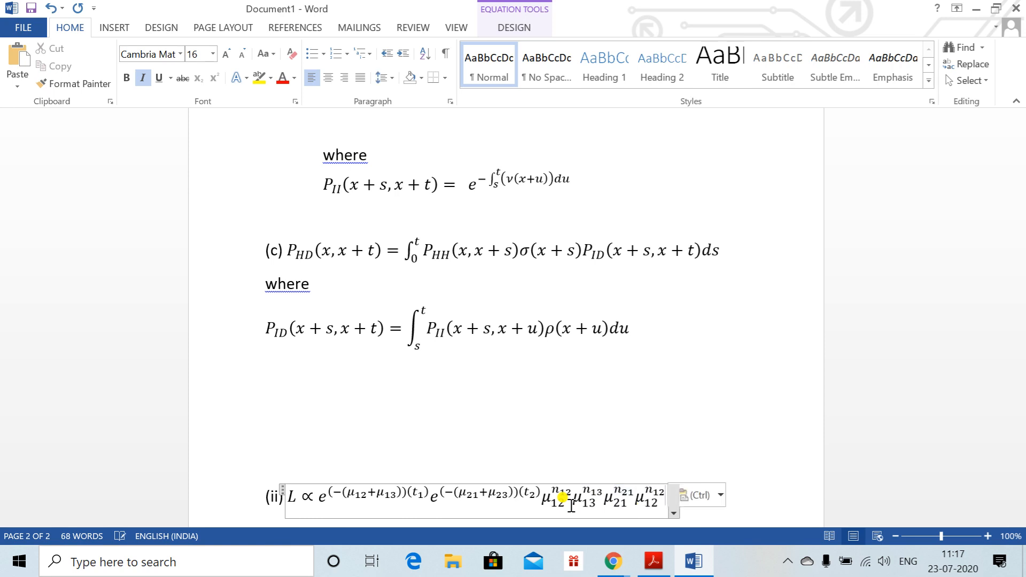
key("Left")
key("Left")
key("BackSpace")
key("BackSpace")
type("23")
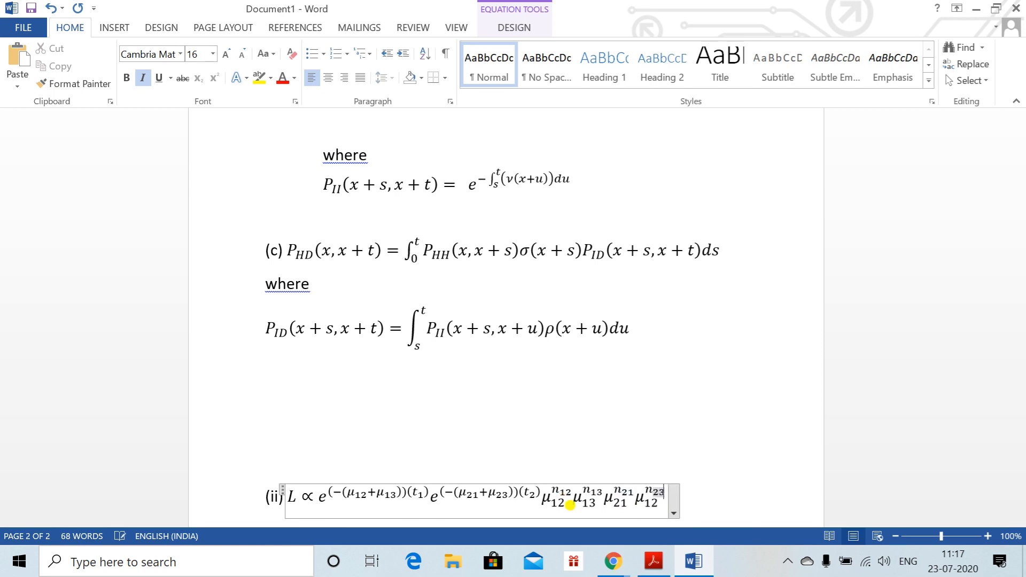
key("Left")
key("BackSpace")
key("BackSpace")
type("23")
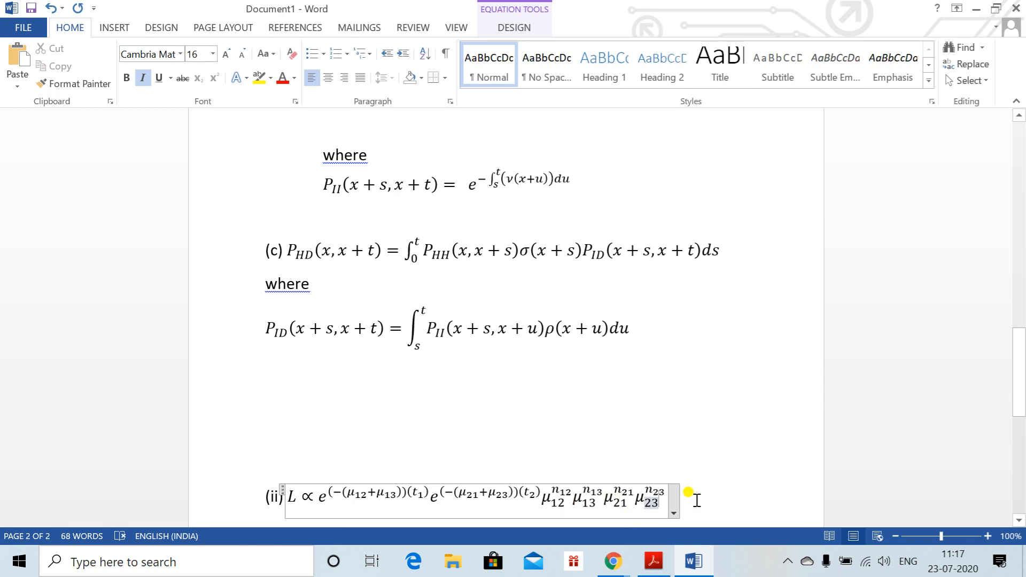
left_click_drag(1022, 409, 1022, 470)
left_click(591, 343)
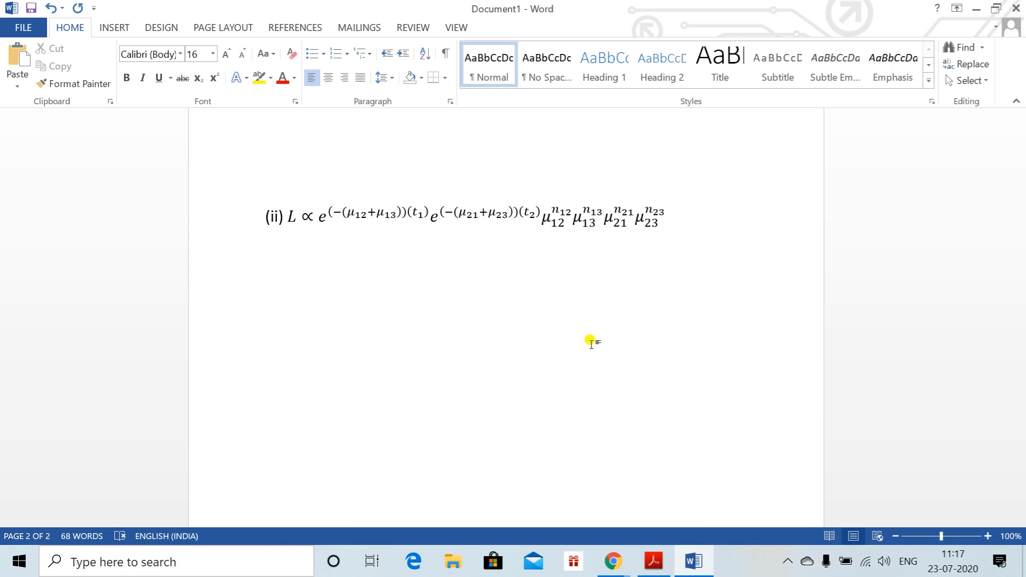
key("alt+equal")
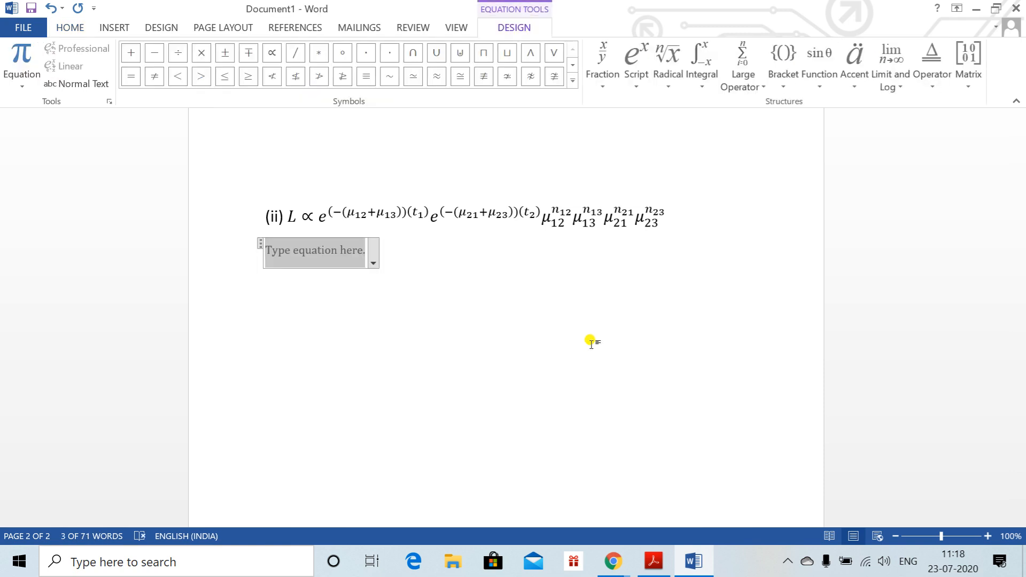
type("\\mu")
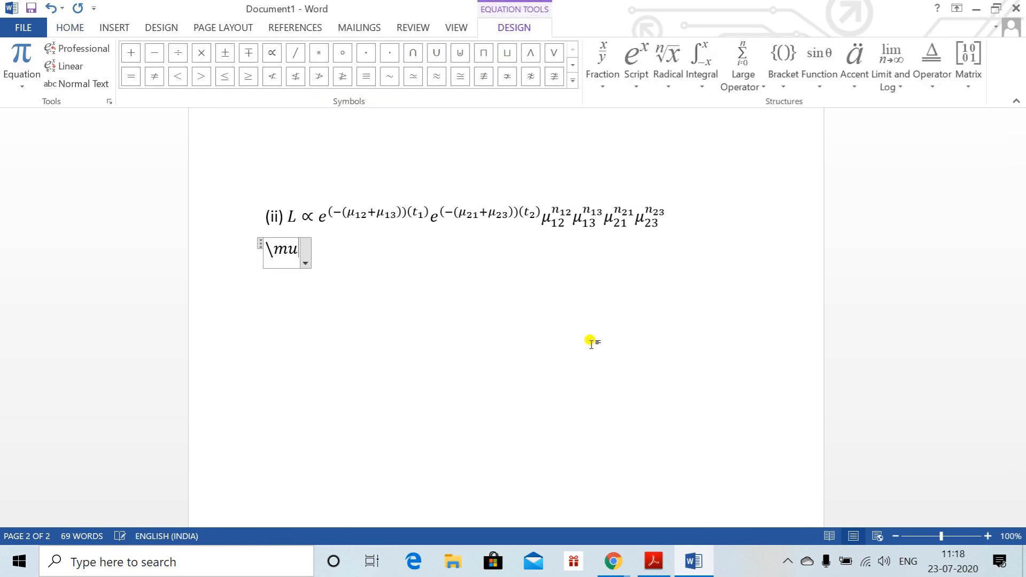
type("_(12)^")
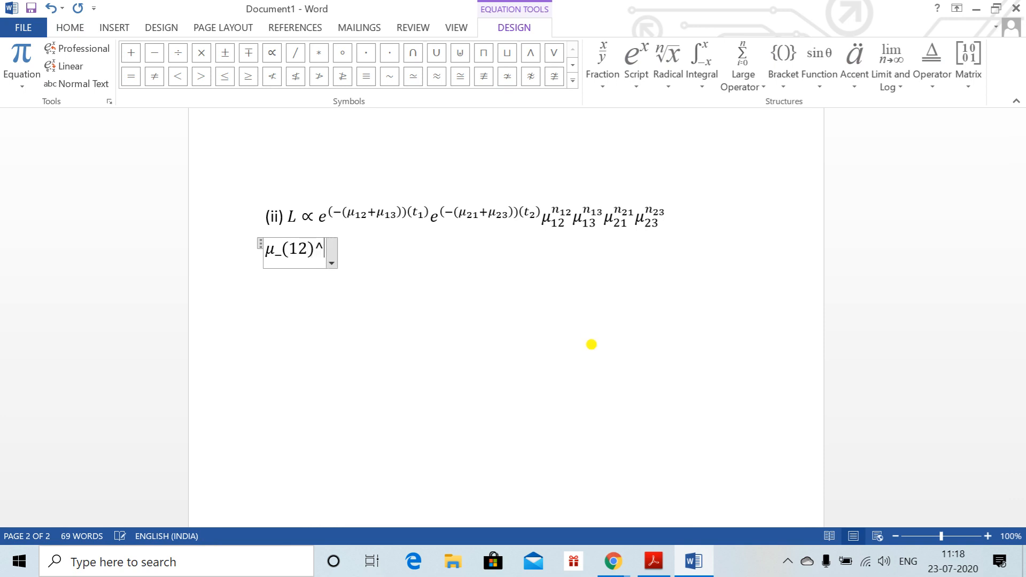
type("(")
type("n_12)")
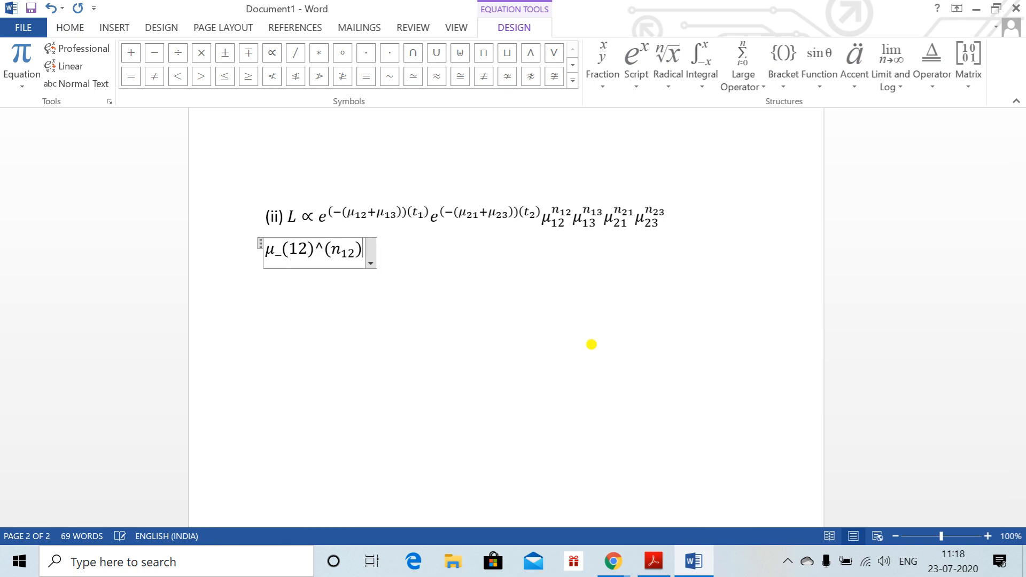
key("space")
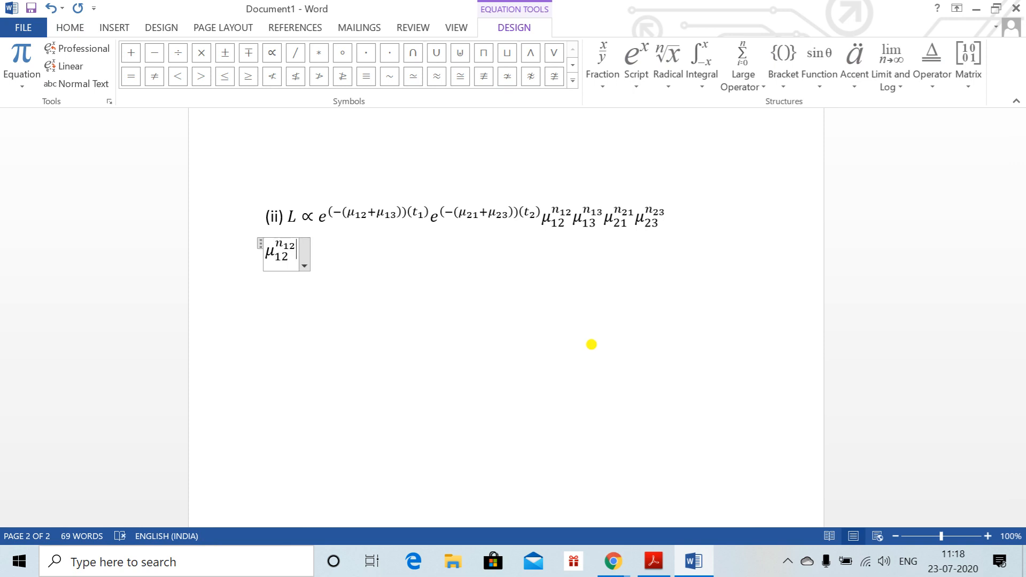
key("ctrl+z")
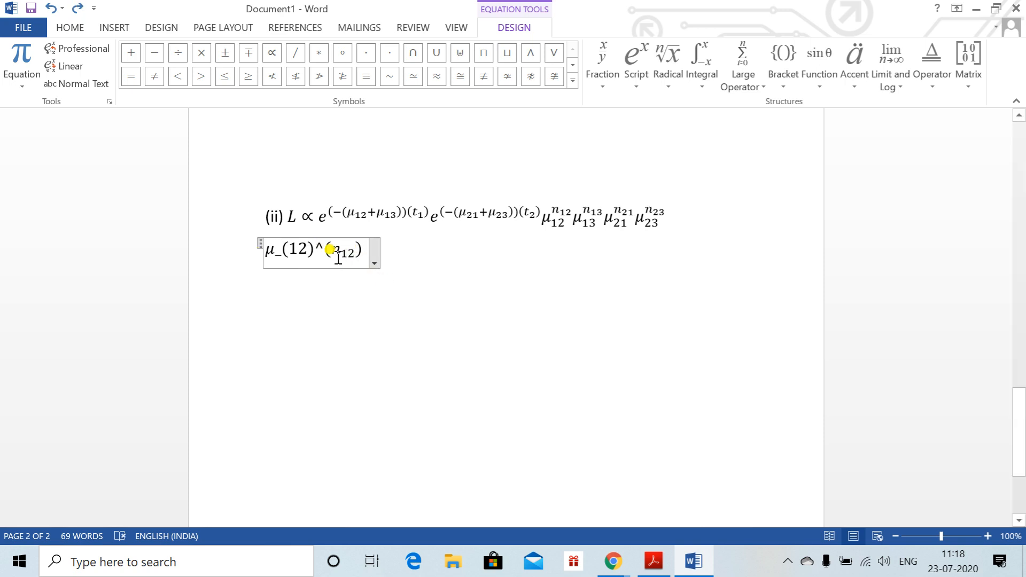
key("BackSpace")
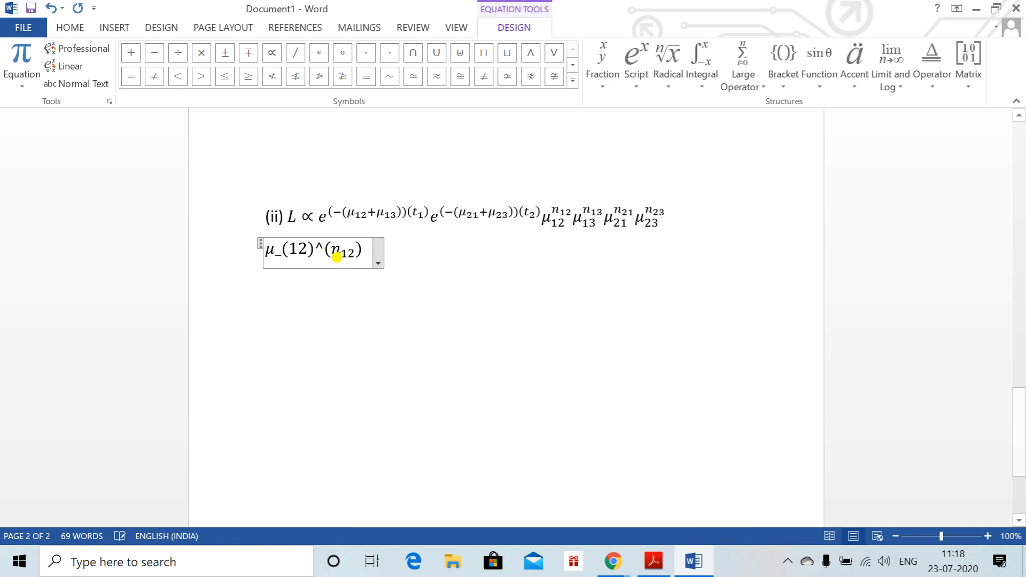
key("BackSpace")
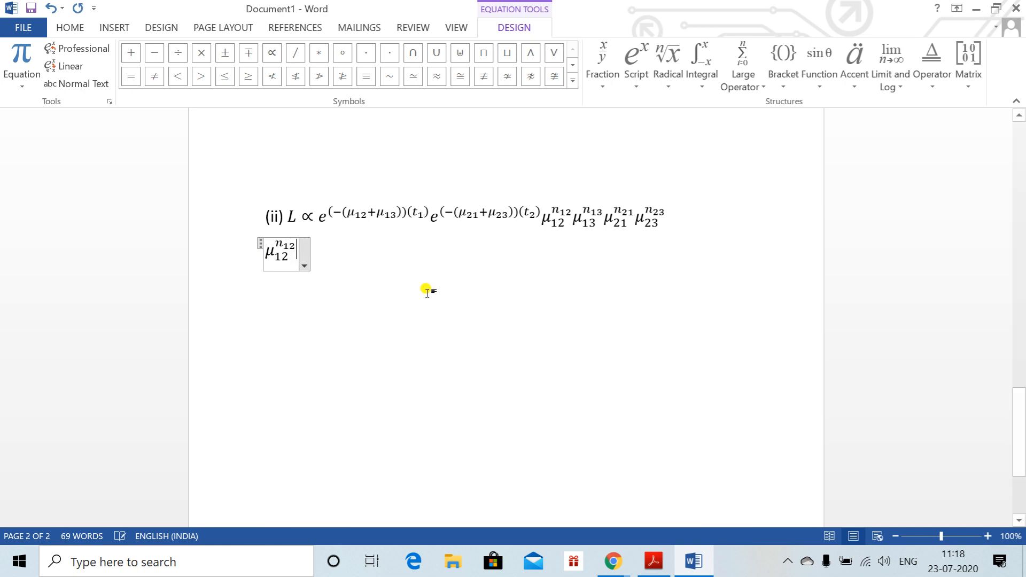
key("BackSpace")
key("BackSpace")
Step: Add the line "where:" beneath equation (ii) and start a new line below it
left_click(575, 274)
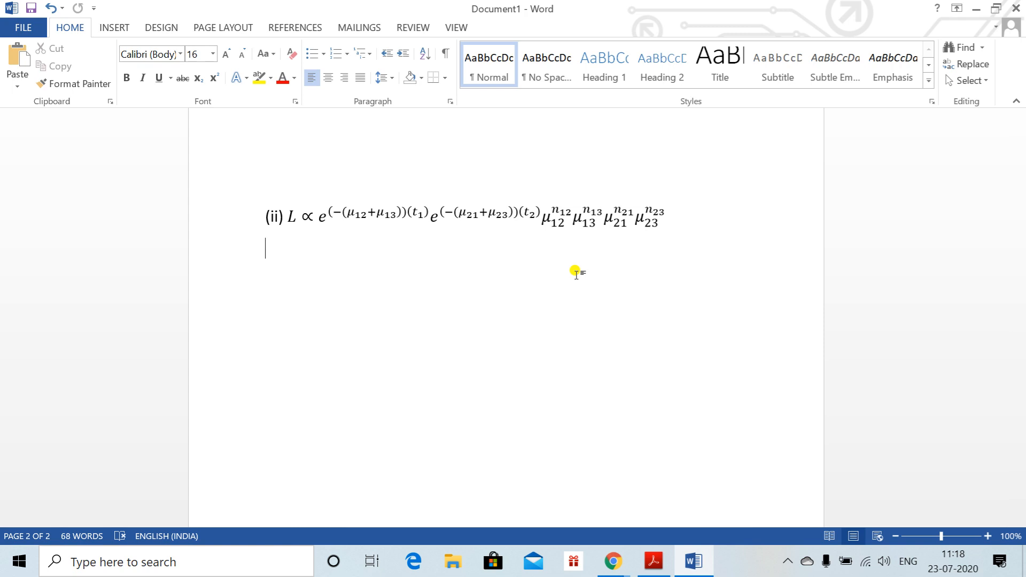
type("where:")
key("Return")
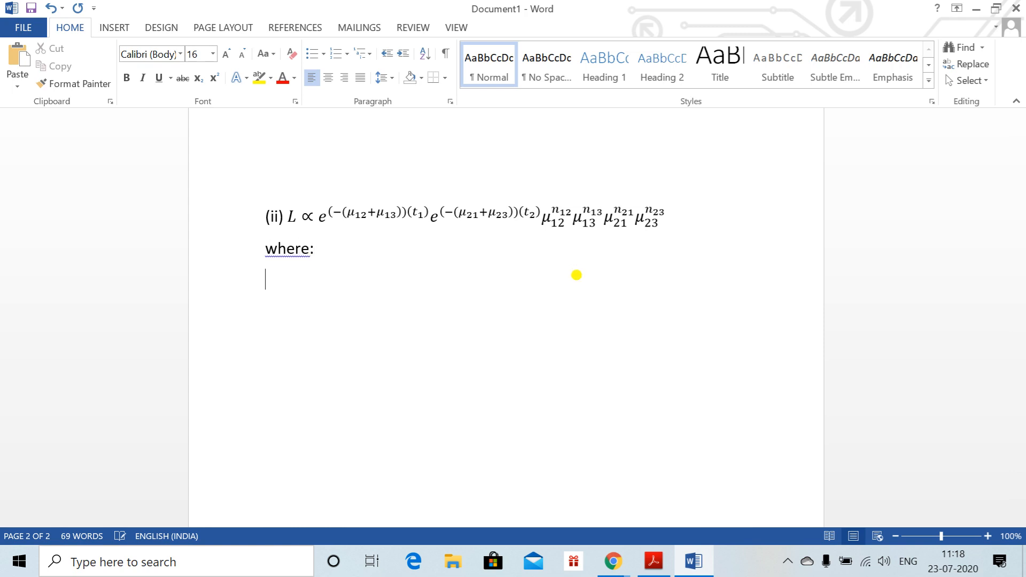
Step: Insert an equation under "where:" defining μ_ij = transition rate from i to j
key("alt+equal")
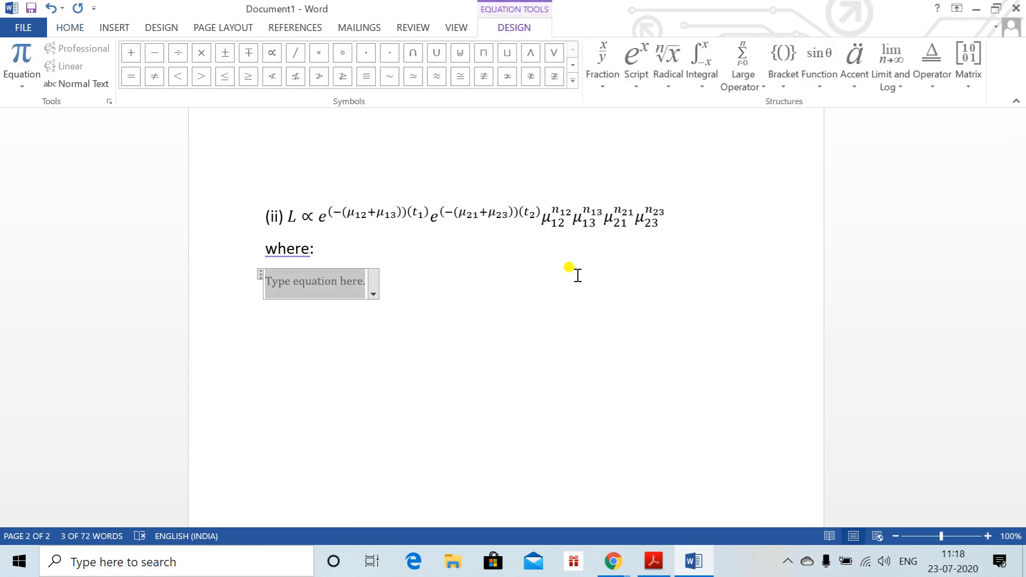
type("\\mu")
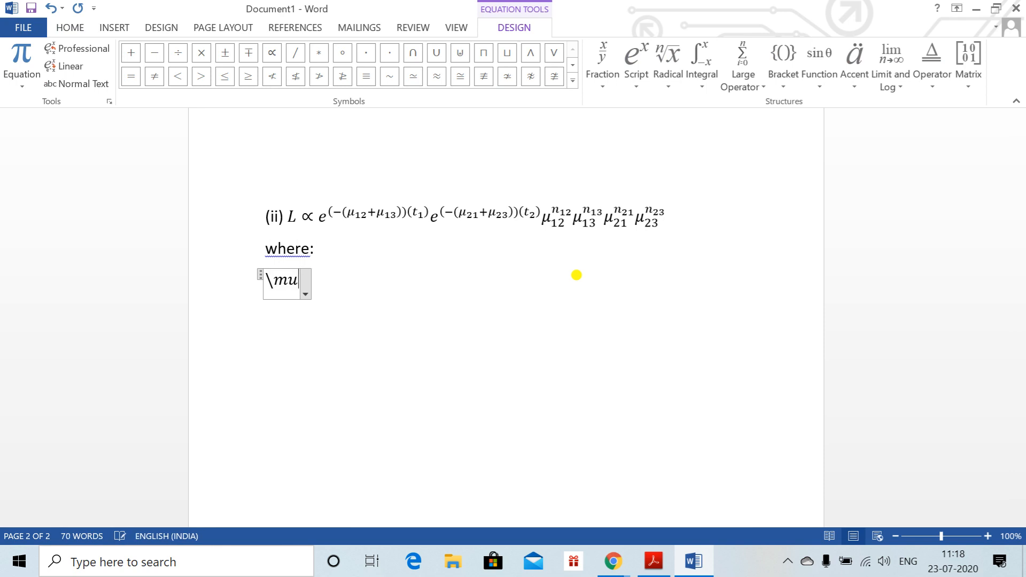
type("_(i")
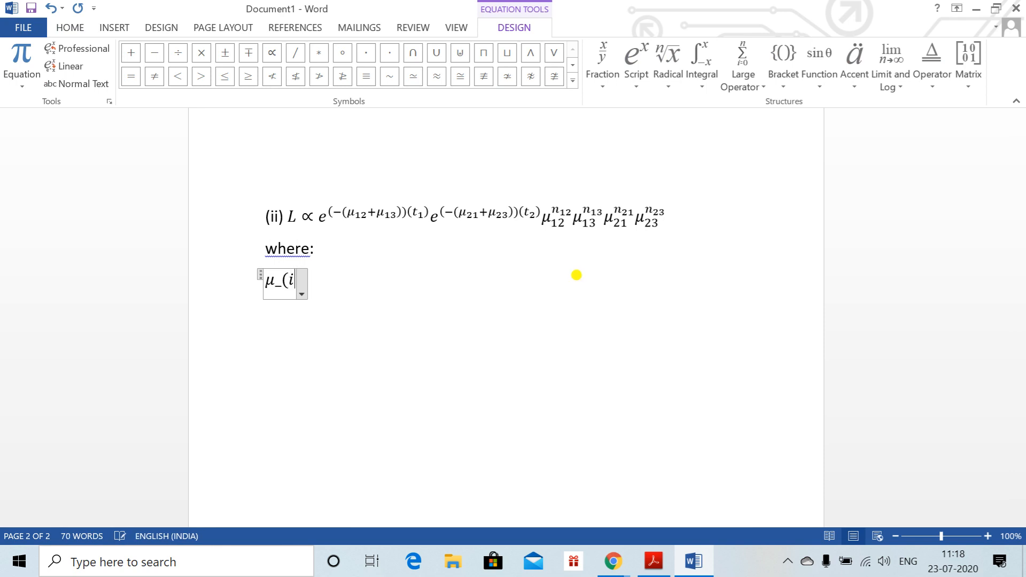
type("j) =")
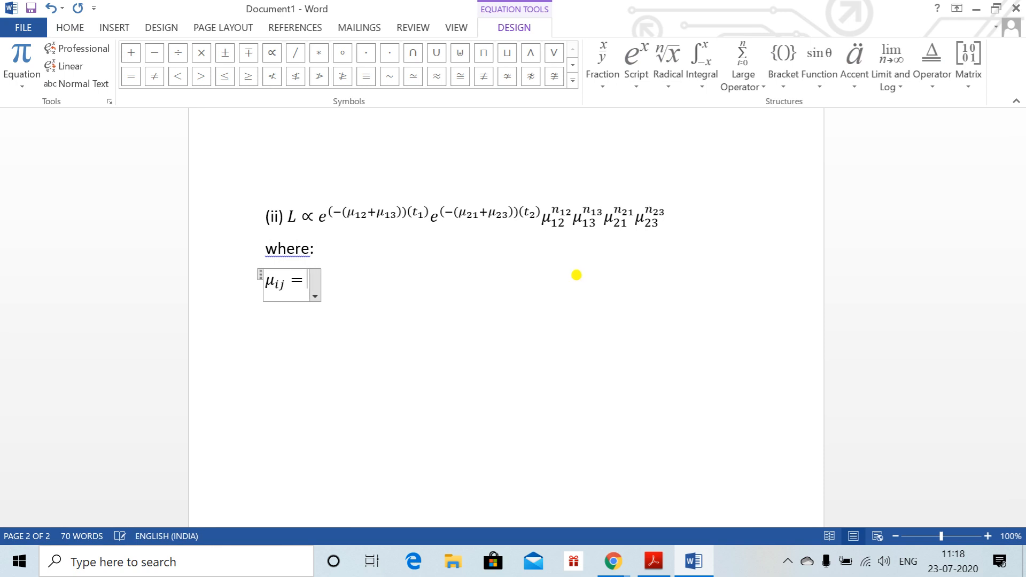
type("trans")
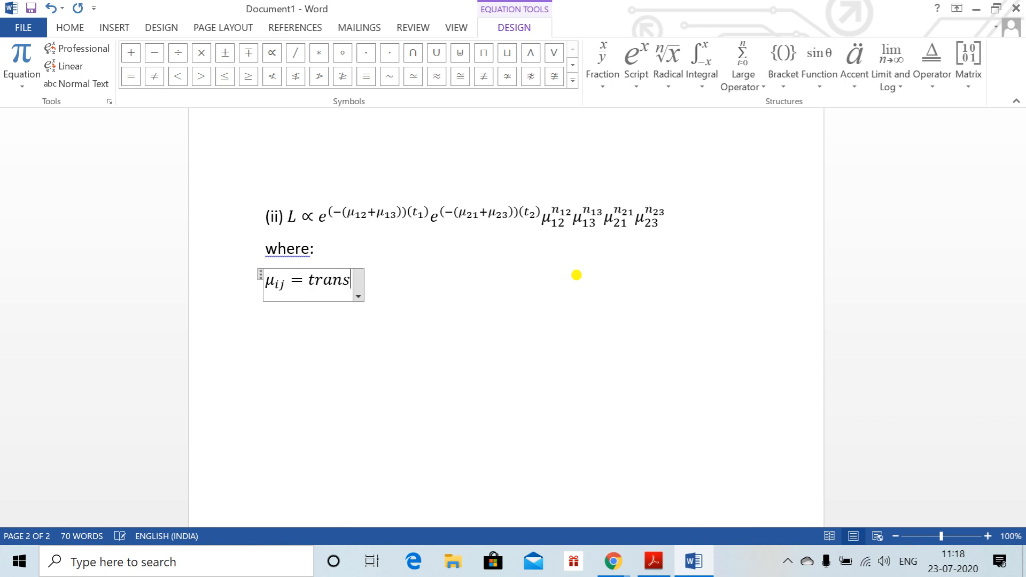
type("ition rate ")
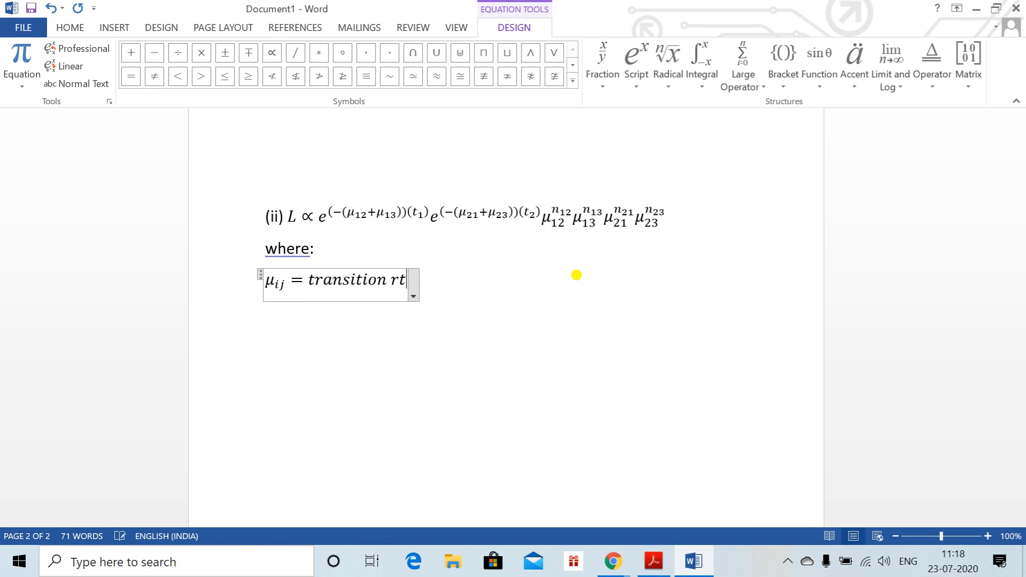
type("rrim")
key("BackSpace")
key("BackSpace")
key("BackSpace")
key("BackSpace")
type("from ")
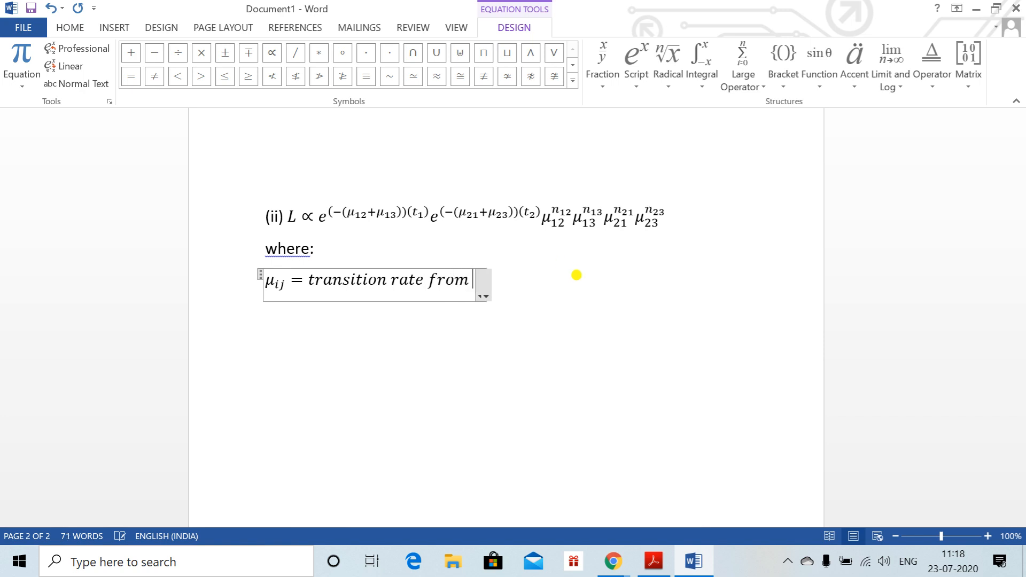
type("i to j")
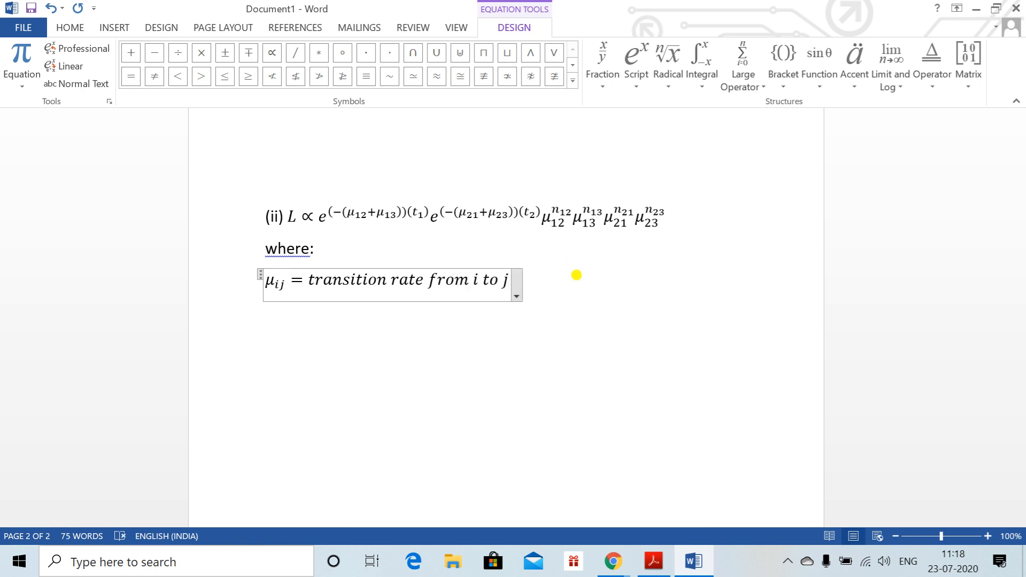
Step: Continue the definitions equation with a comma, spacing and t_j = total waiting time
type(", ")
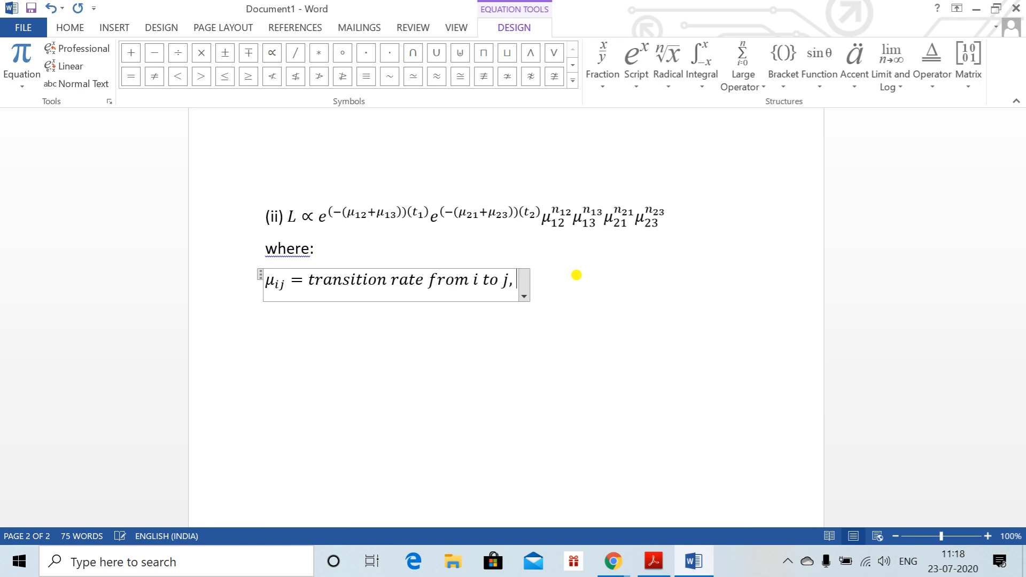
type("t")
key("BackSpace")
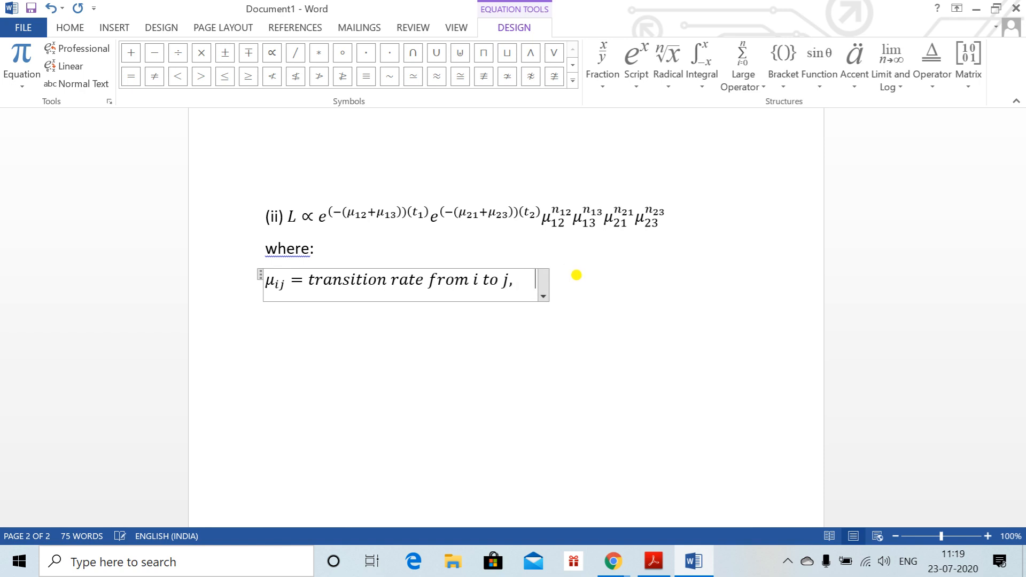
type("t_j ")
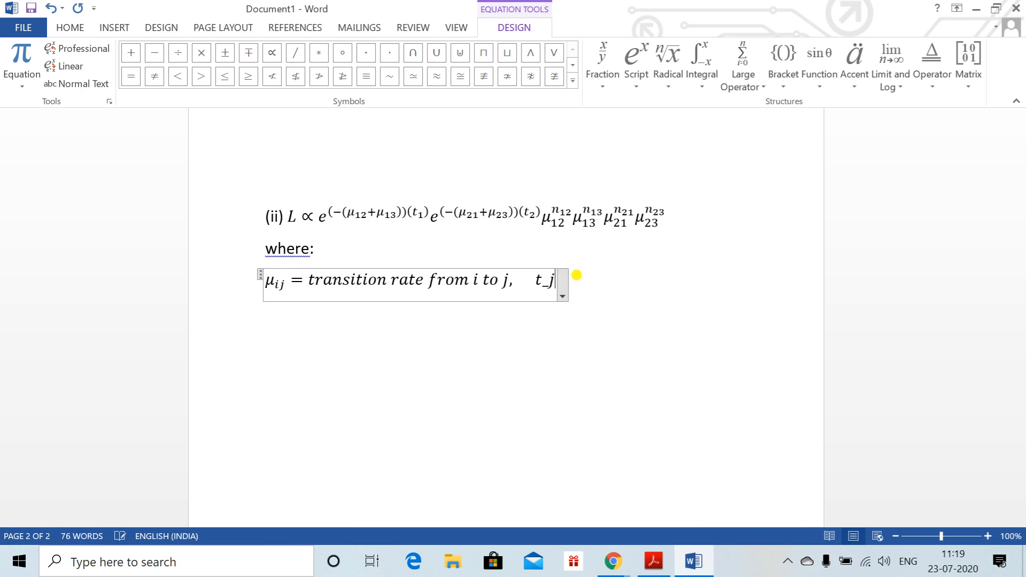
type("=total waiting time")
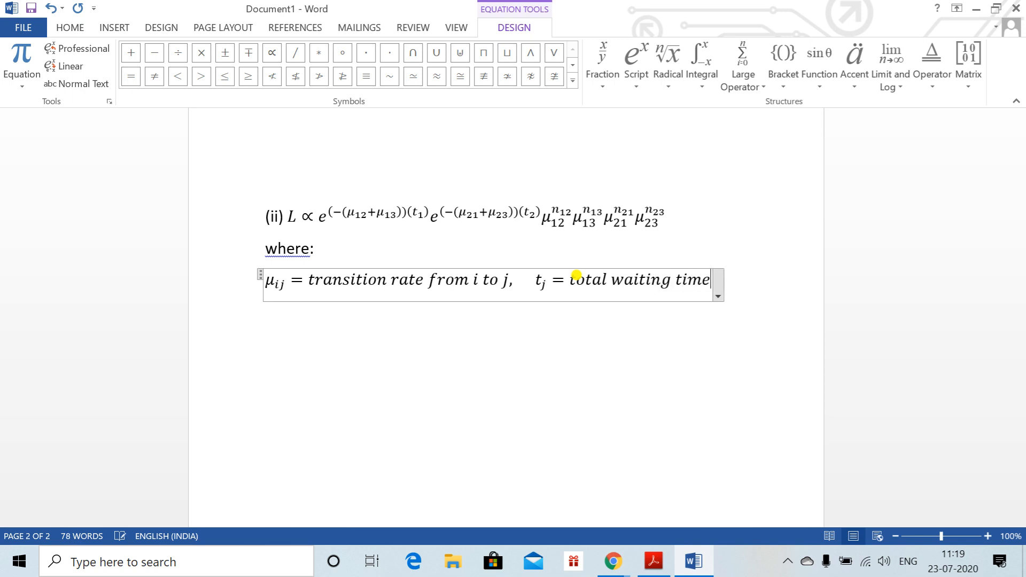
Step: Continue the definitions equation with a comma, spacing and the symbol n_ij followed by an equals sign
type(", n_")
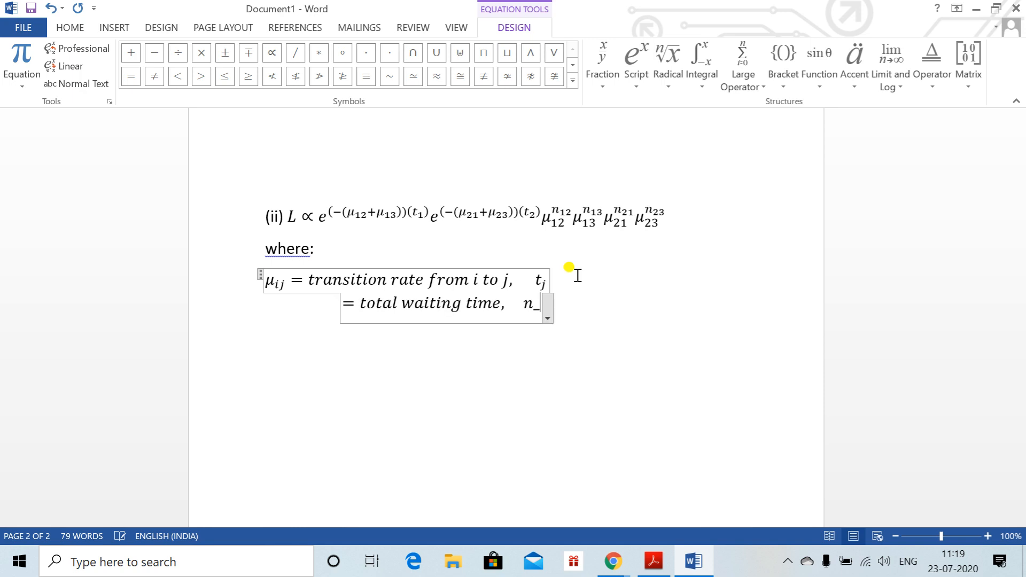
type("(ij)")
key("space")
type("=")
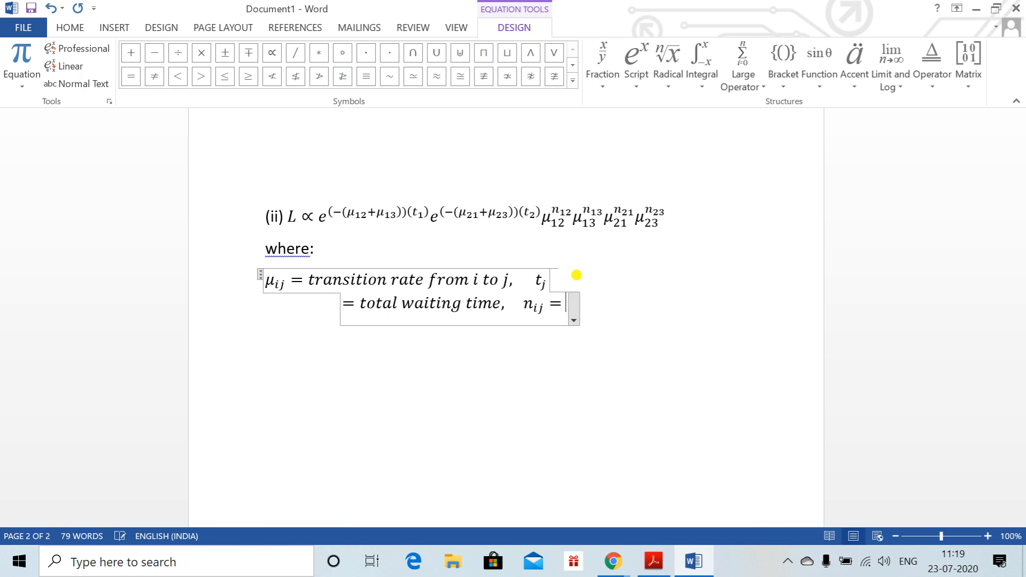
Step: Complete the n_ij definition with "the number of transition from state i to j"
type("the number")
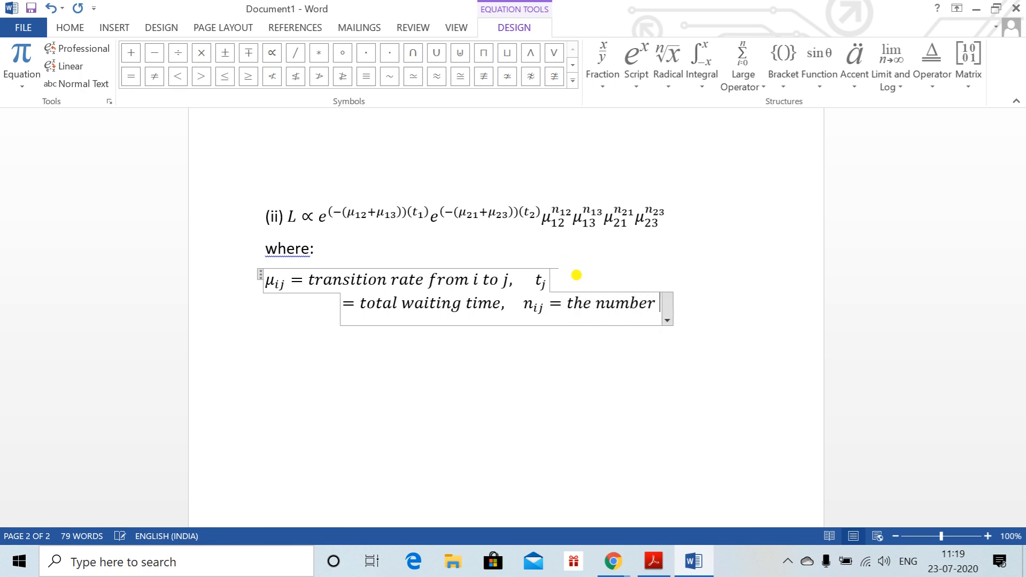
type(" of trams")
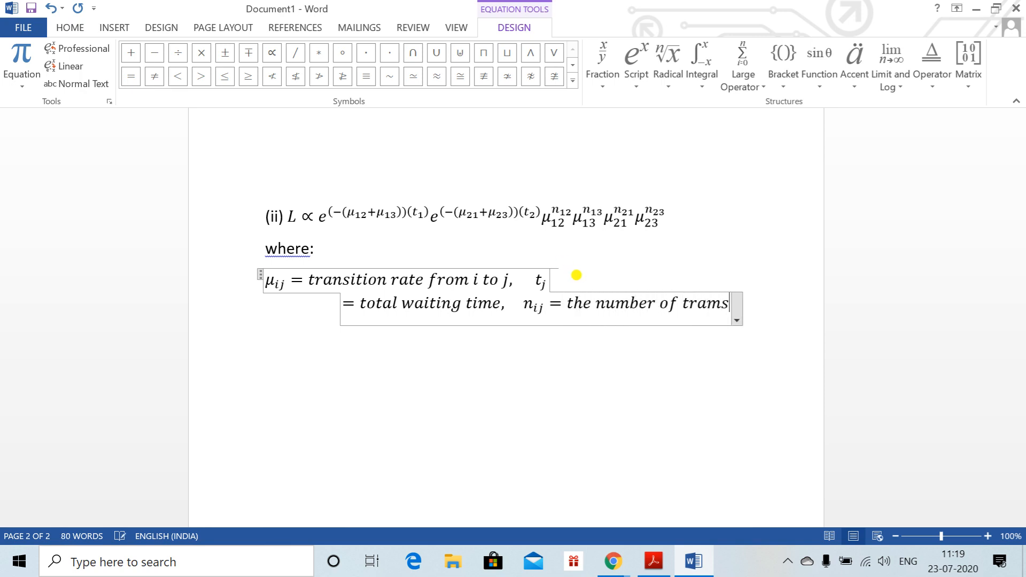
key("BackSpace")
key("BackSpace")
type("nsition re")
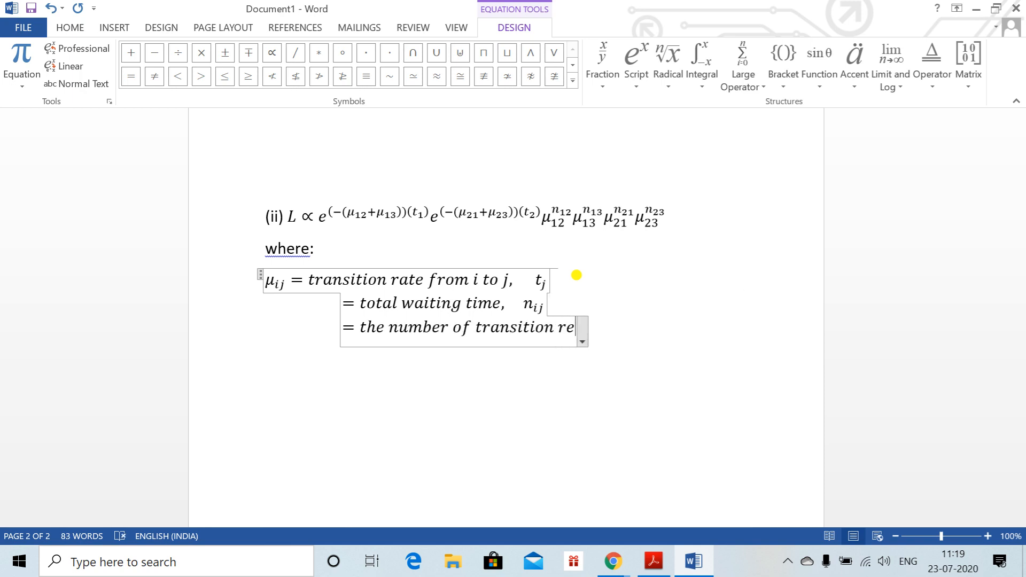
key("BackSpace")
key("BackSpace")
type("from s")
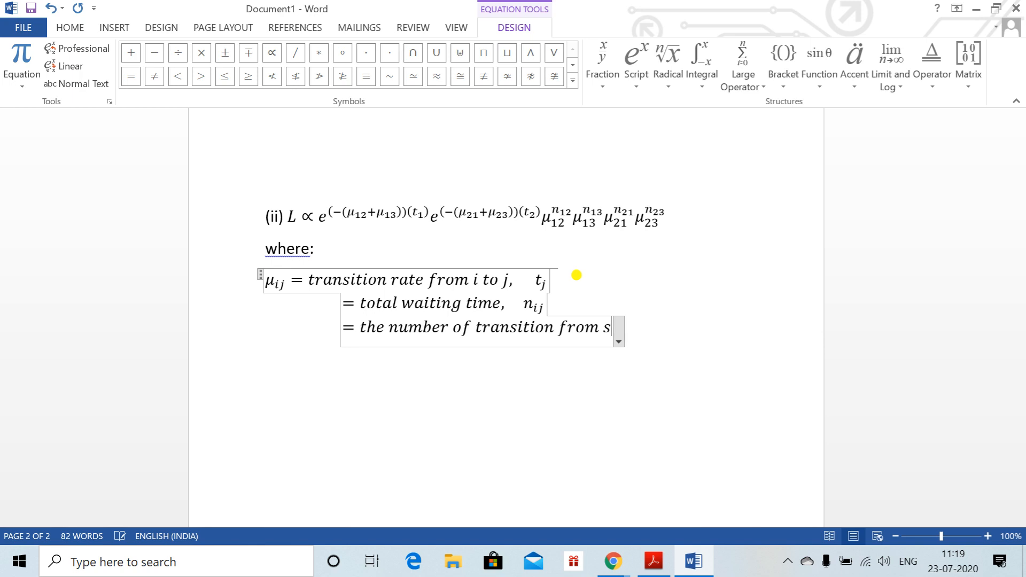
type("tate i to j")
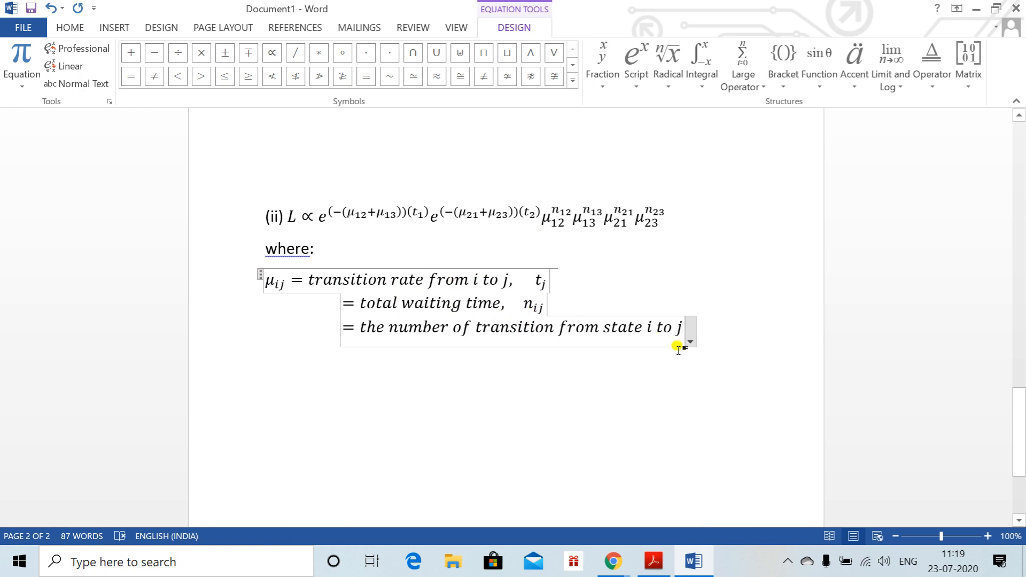
key("shift+Up")
key("shift+Up")
key("shift+Up")
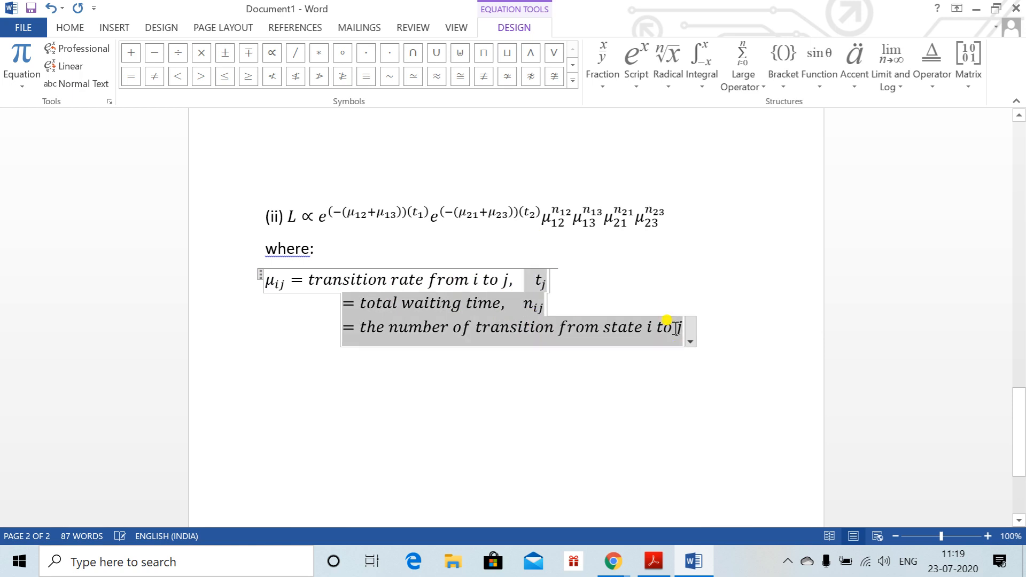
key("shift+Down")
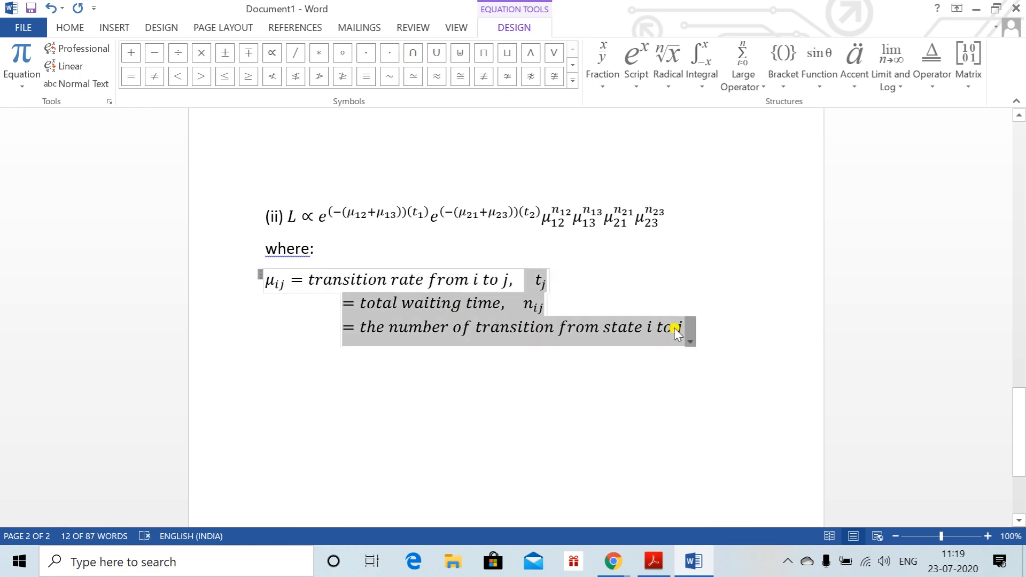
left_click(729, 289)
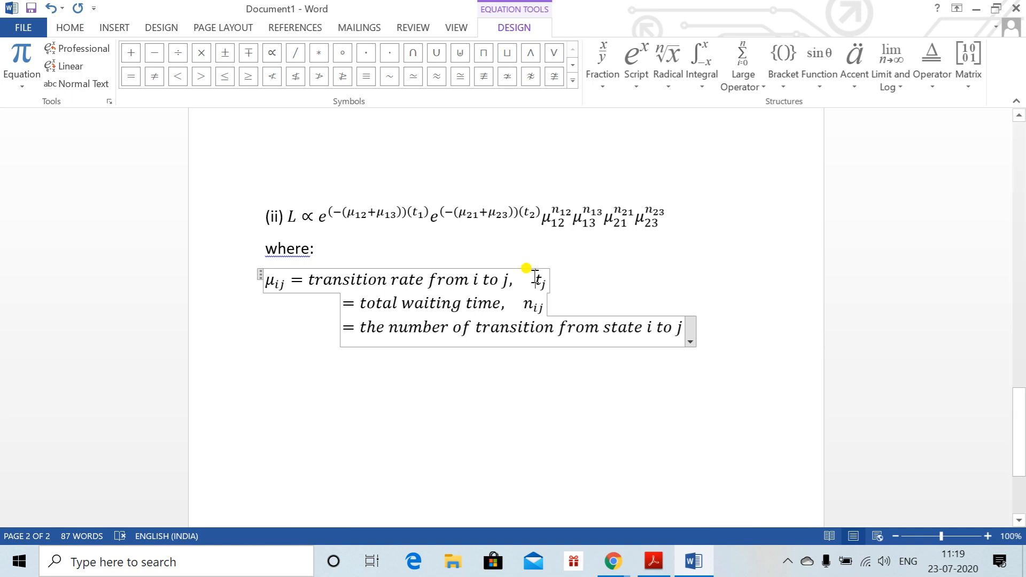
Step: Break the definitions equation before t_j and before n_ij so each definition has its own line, and start a new line below
left_click(535, 277)
key("Return")
left_click(457, 312)
key("Return")
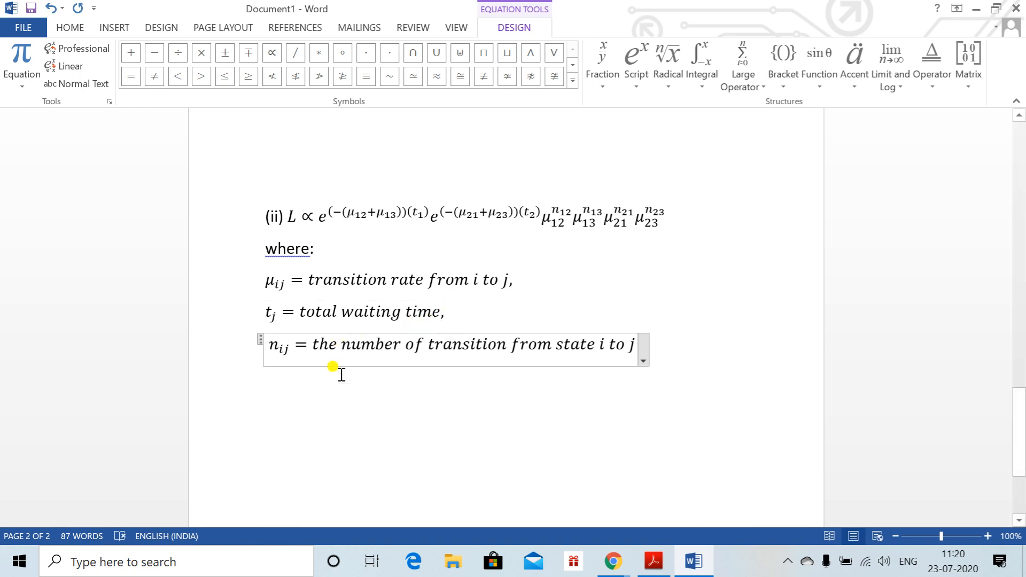
left_click(658, 343)
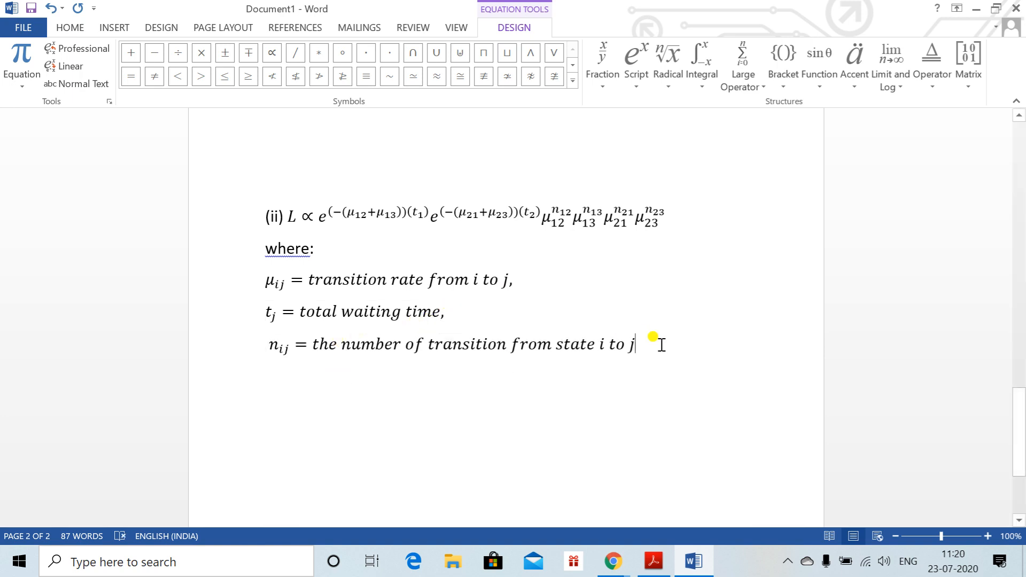
key("Return")
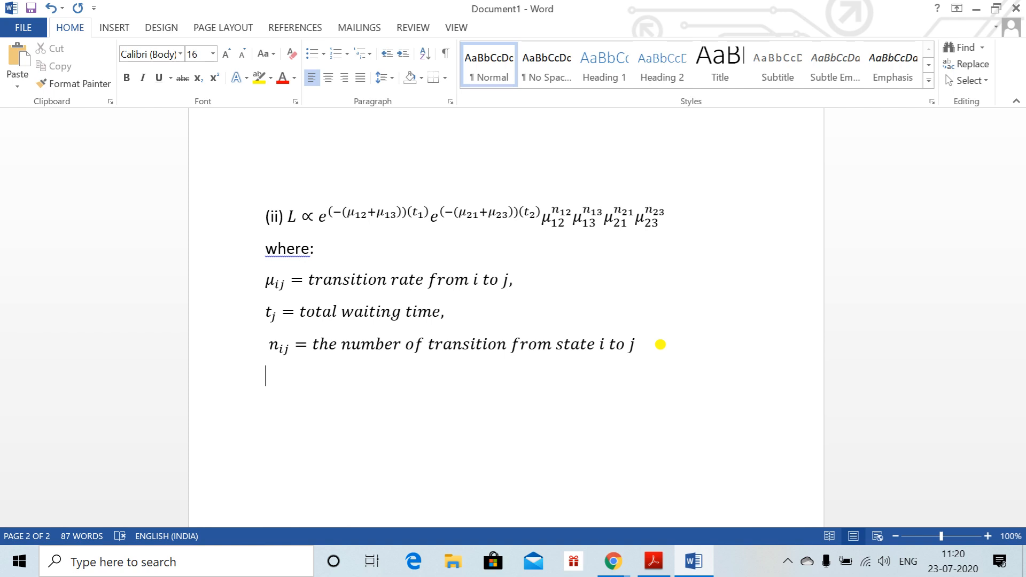
key("alt+equal")
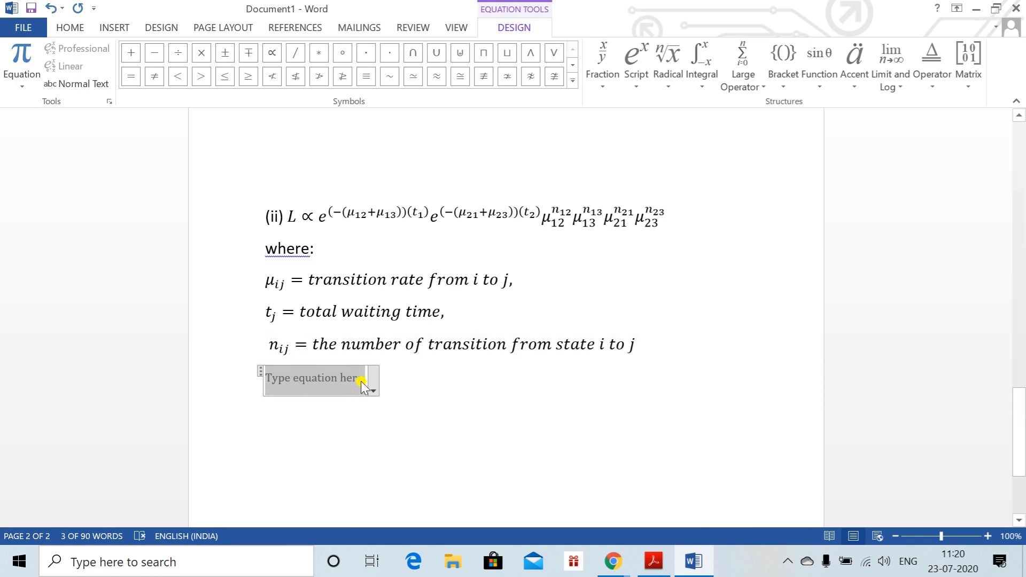
left_click(415, 381)
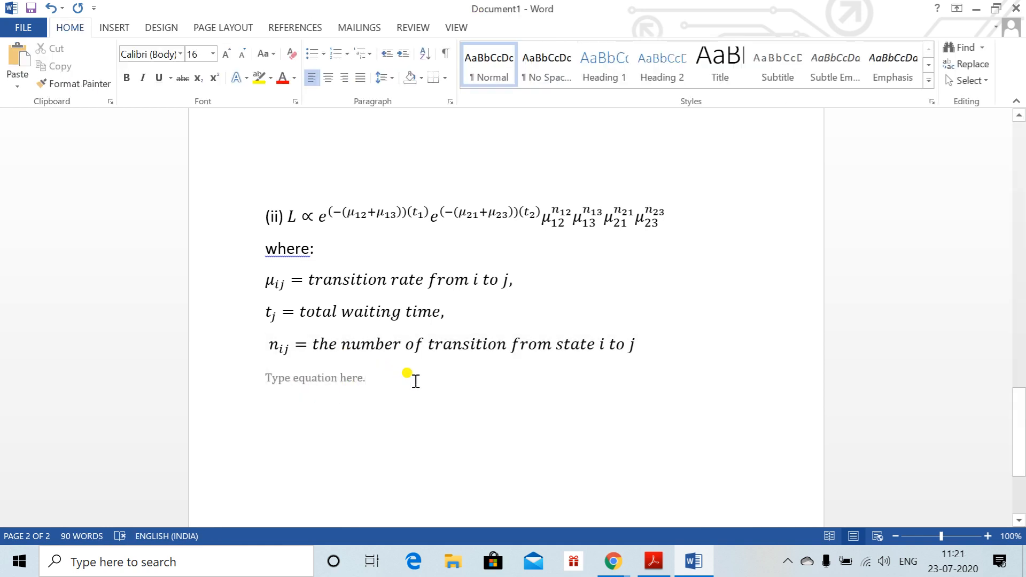
key("BackSpace")
key("alt+equal")
key("alt+equal")
key("alt+equal")
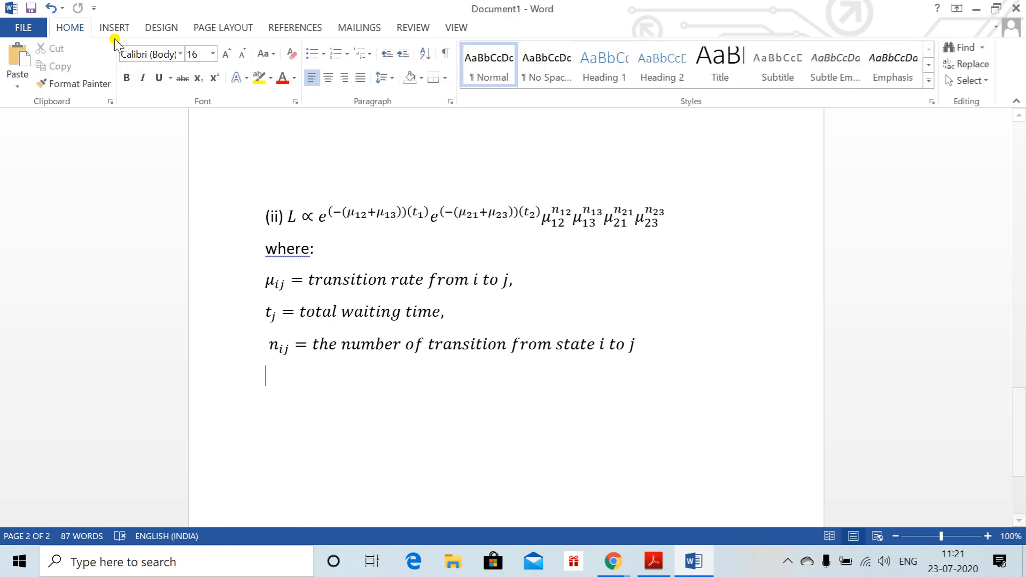
key("alt+equal")
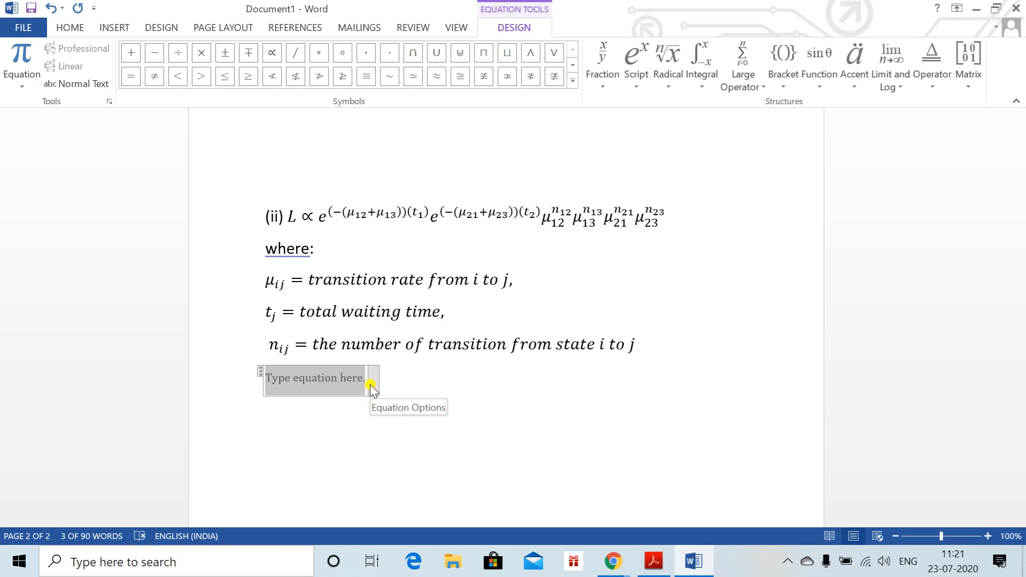
left_click(371, 387)
mouse_move(292, 486)
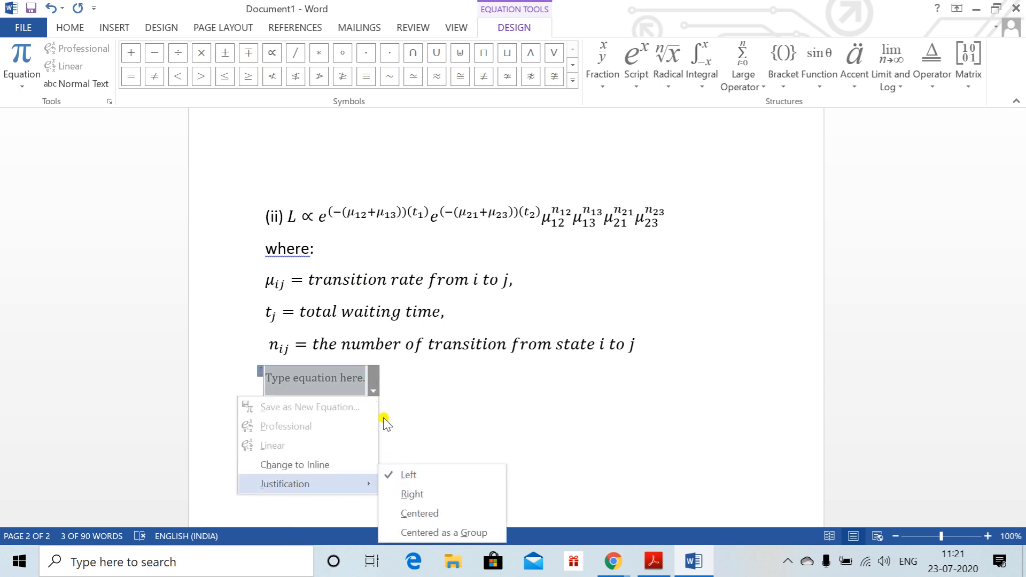
left_click(380, 394)
key("BackSpace")
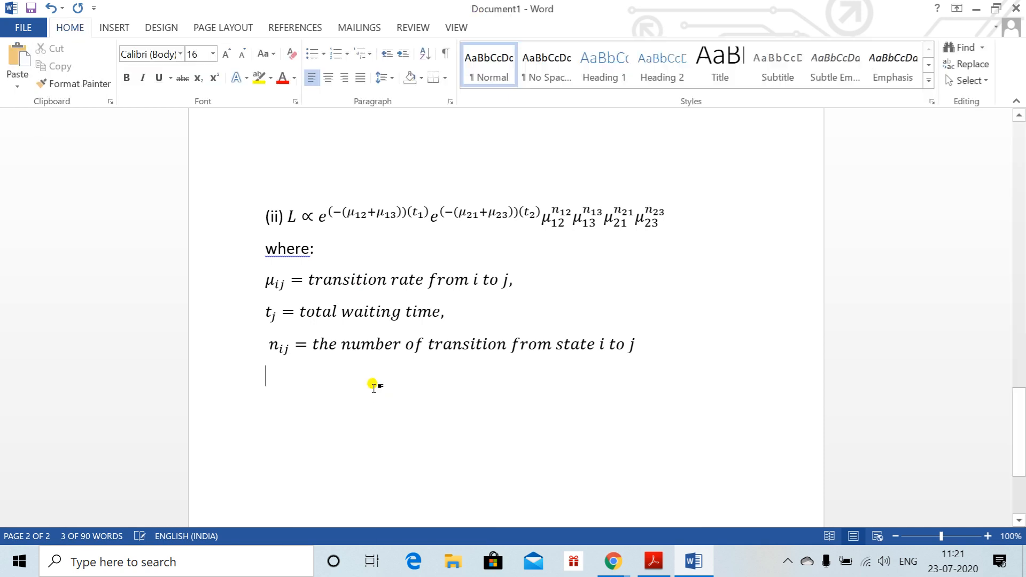
Step: Insert an empty equation below the n_ij definition and set its justification to Left
key("alt+equal")
left_click(374, 380)
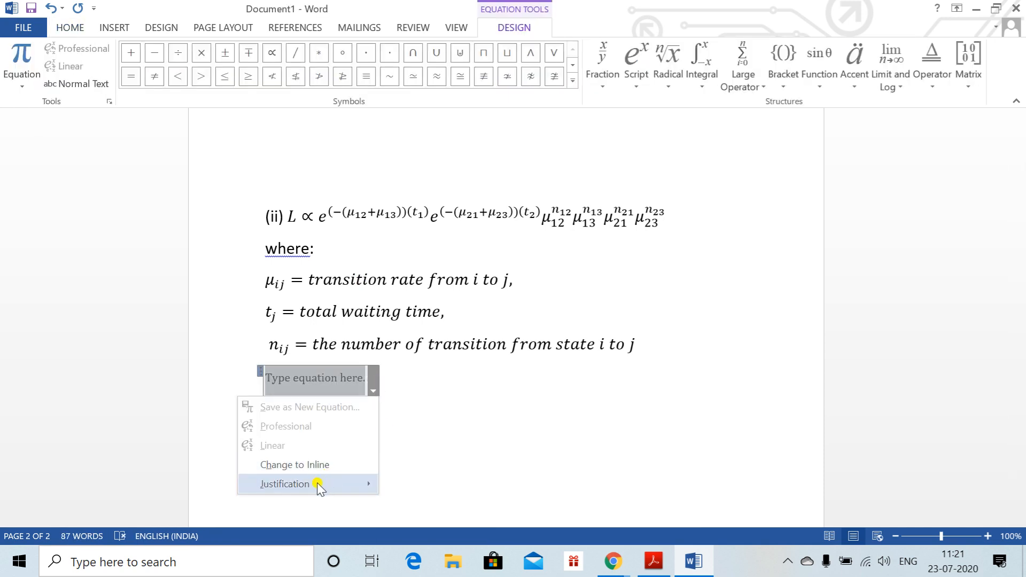
mouse_move(320, 482)
left_click(425, 471)
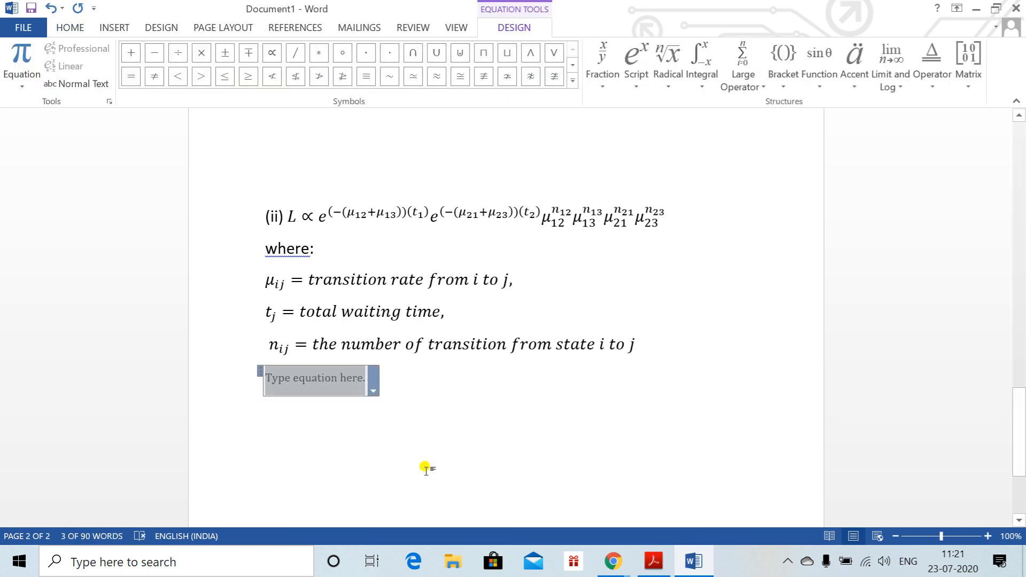
left_click(396, 422)
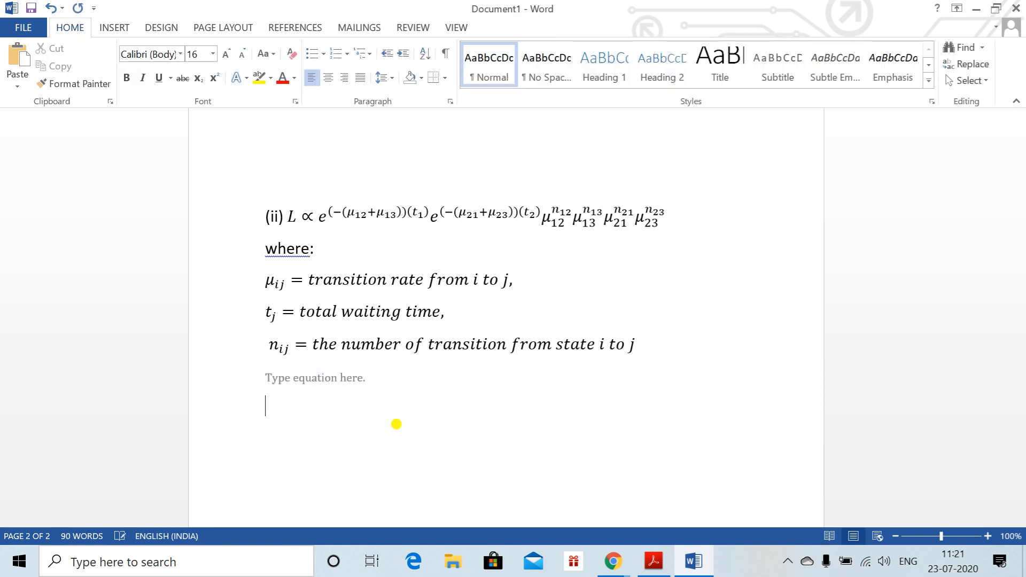
Step: Try adding further empty equations on new lines below the definitions, and delete all the unused equation placeholders
key("alt+equal")
key("Return")
key("alt+equal")
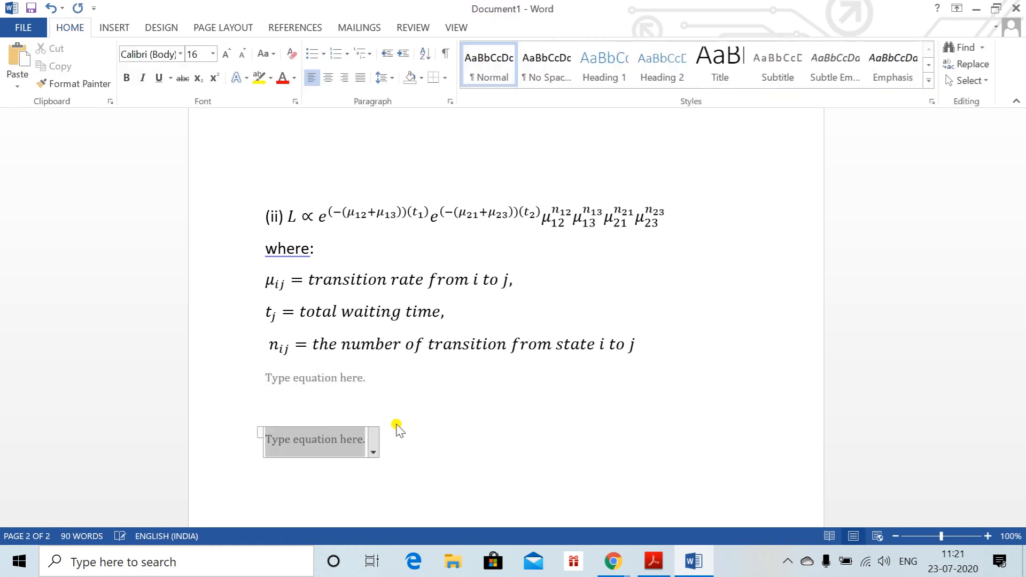
key("Return")
key("alt+equal")
key("Return")
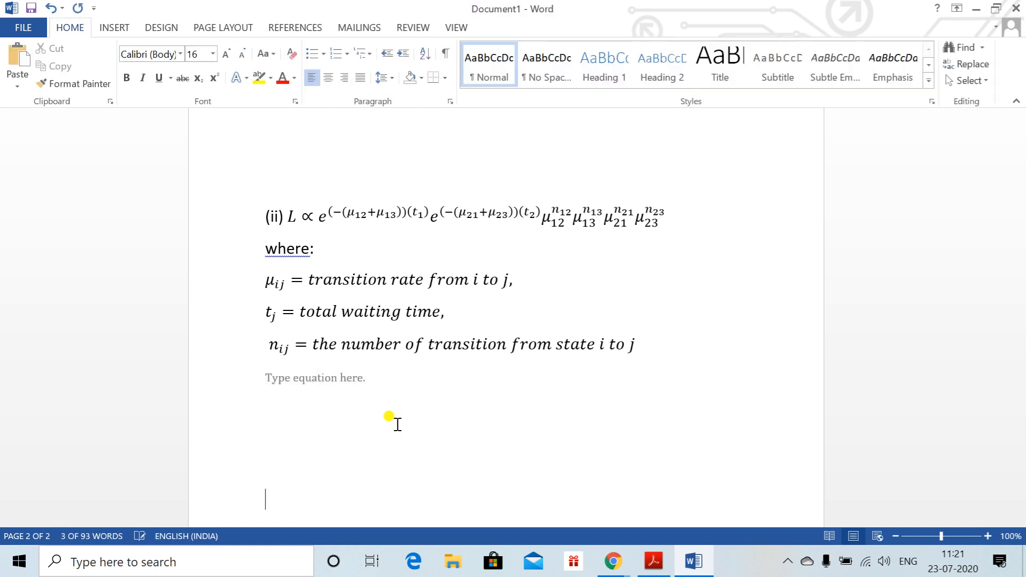
key("alt+equal")
key("shift+Up")
key("shift+Up")
key("shift+Up")
key("shift+Up")
key("shift+Up")
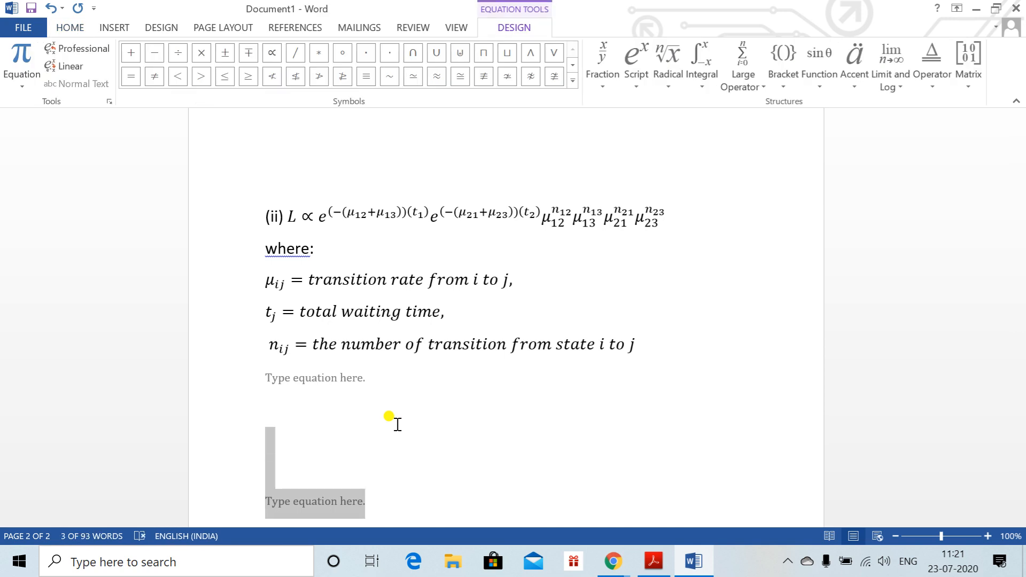
key("Delete")
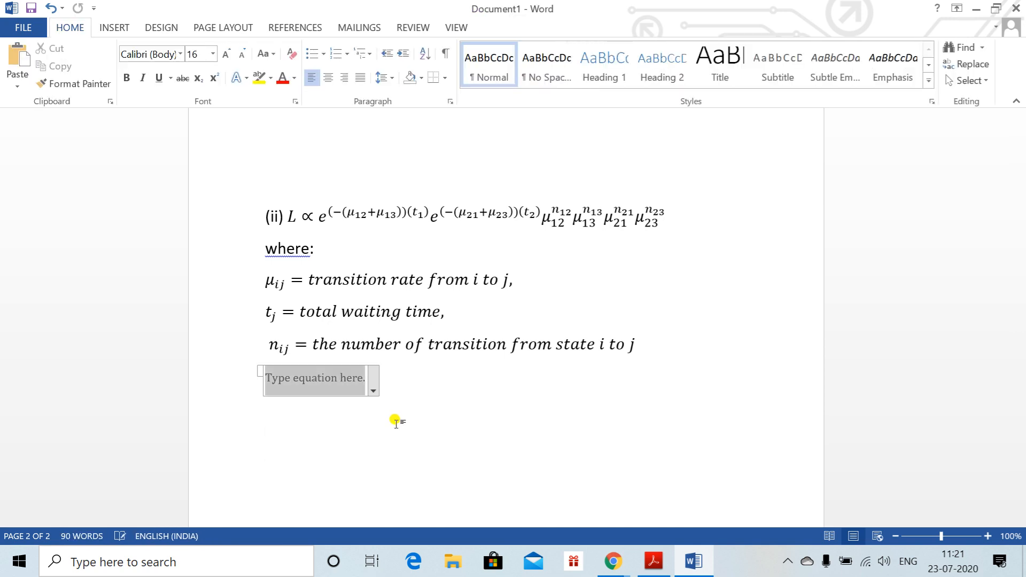
key("BackSpace")
key("BackSpace")
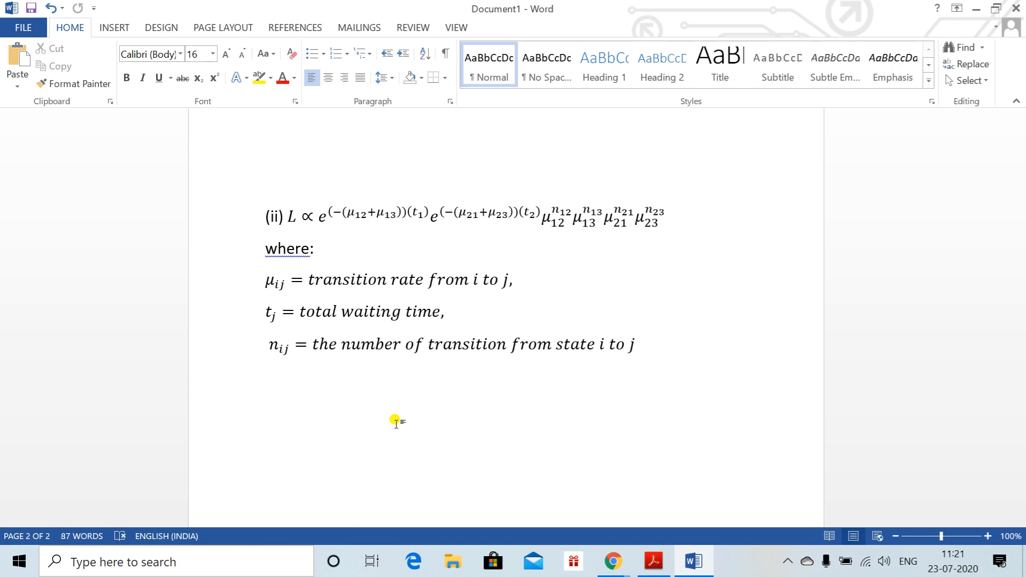
Step: Switch to CS2 Word Class 2.pdf in Acrobat Reader and read Question 2's collected data and parts (iii) and (iv)
key("alt+Tab")
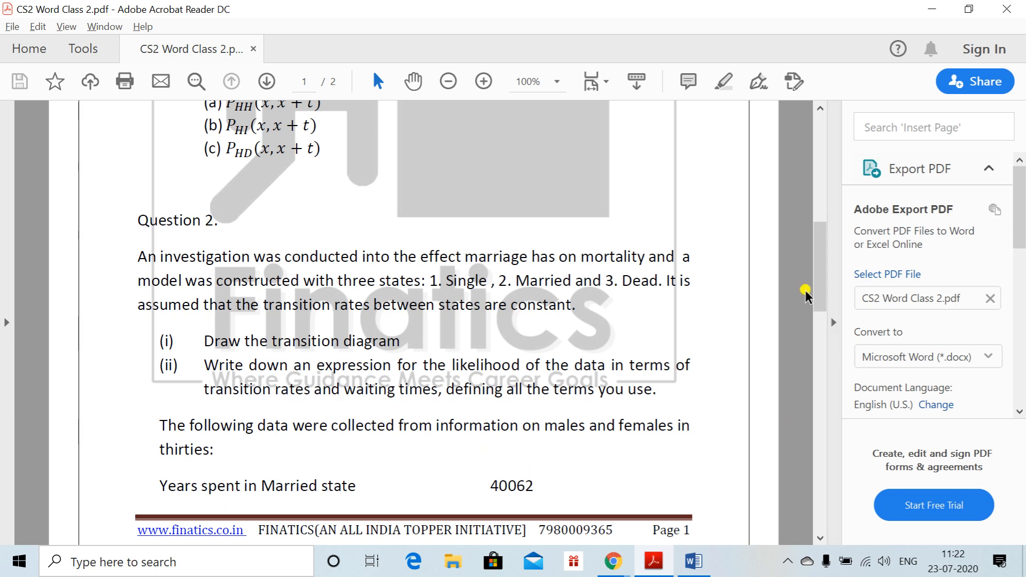
left_click_drag(813, 291, 819, 334)
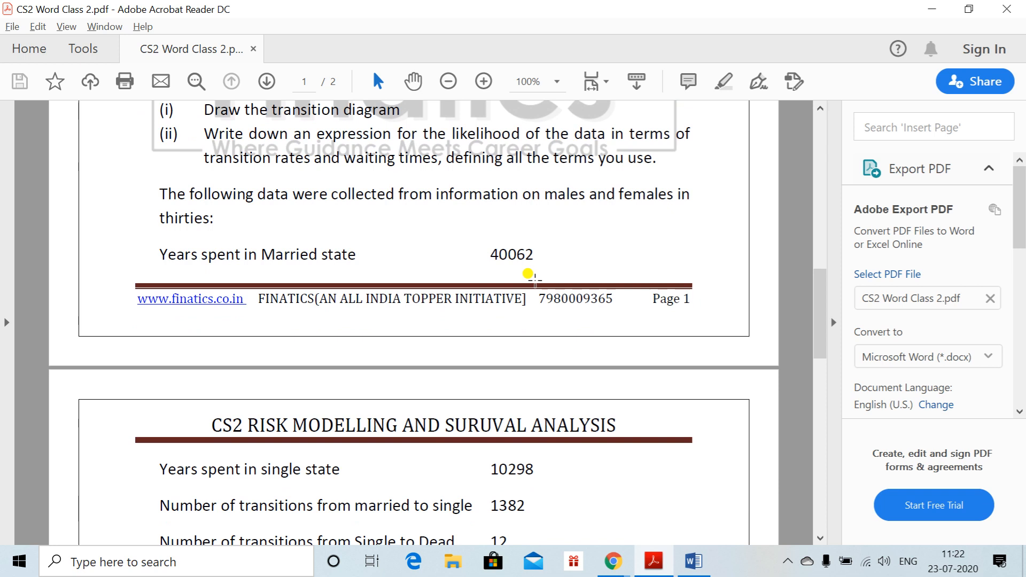
left_click_drag(821, 331, 820, 366)
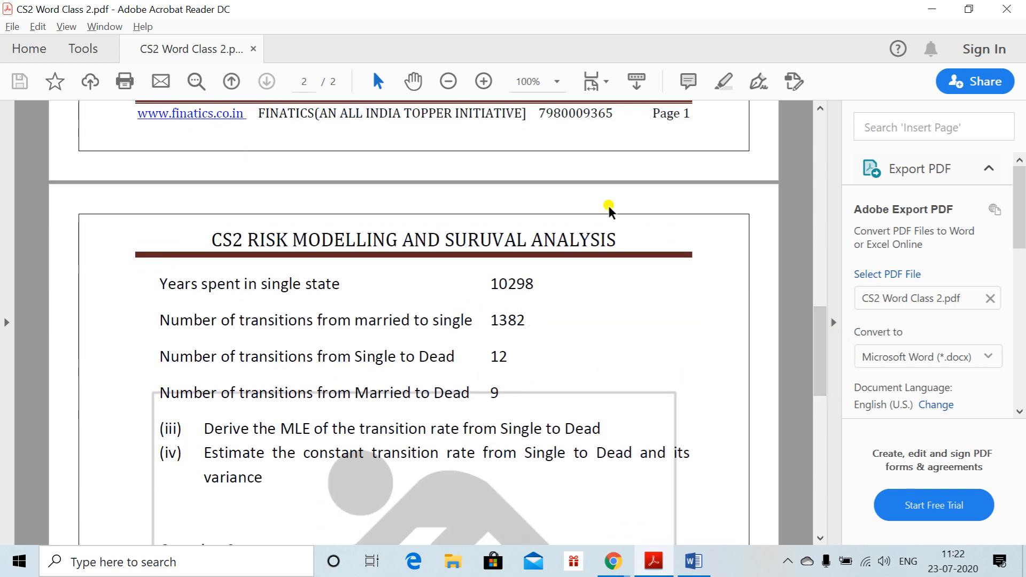
left_click_drag(826, 313, 826, 299)
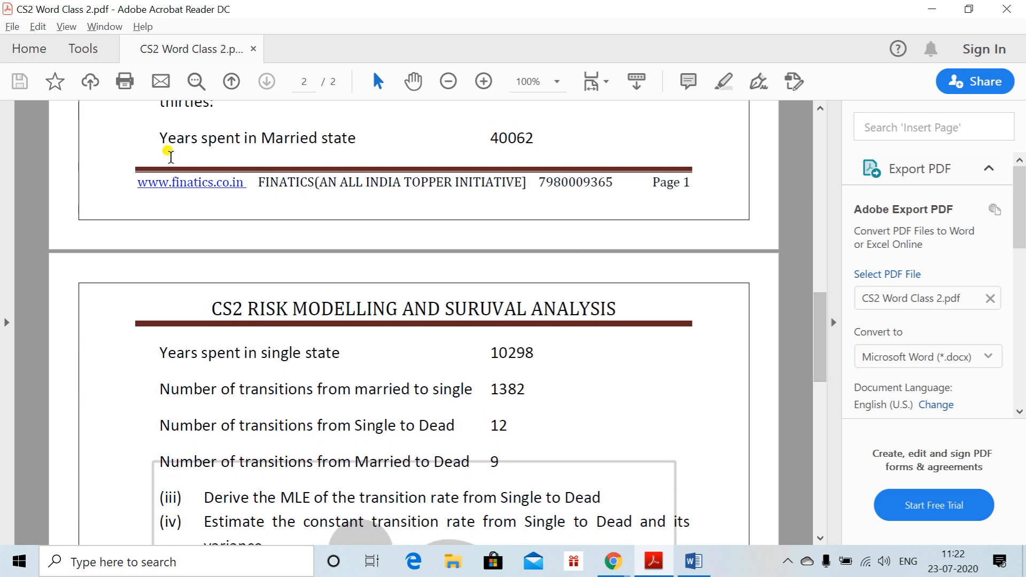
scroll(150, 131, "down", 5)
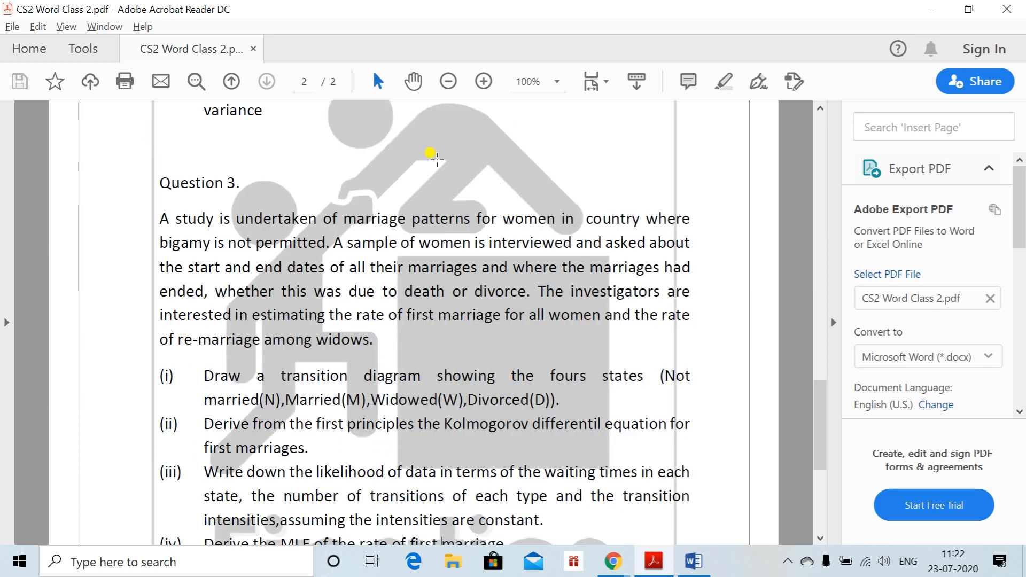
left_click_drag(817, 424, 833, 366)
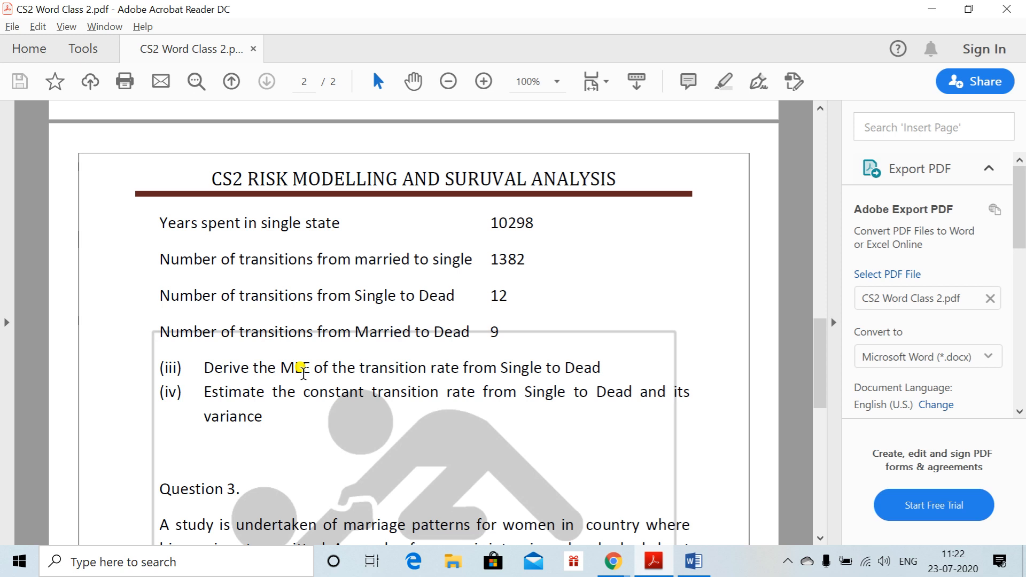
Step: Switch back to the Word document, start a numbered answer part below the n_ij definition, and begin its equation with "log L ="
key("alt+Tab")
left_click(411, 398)
type("(")
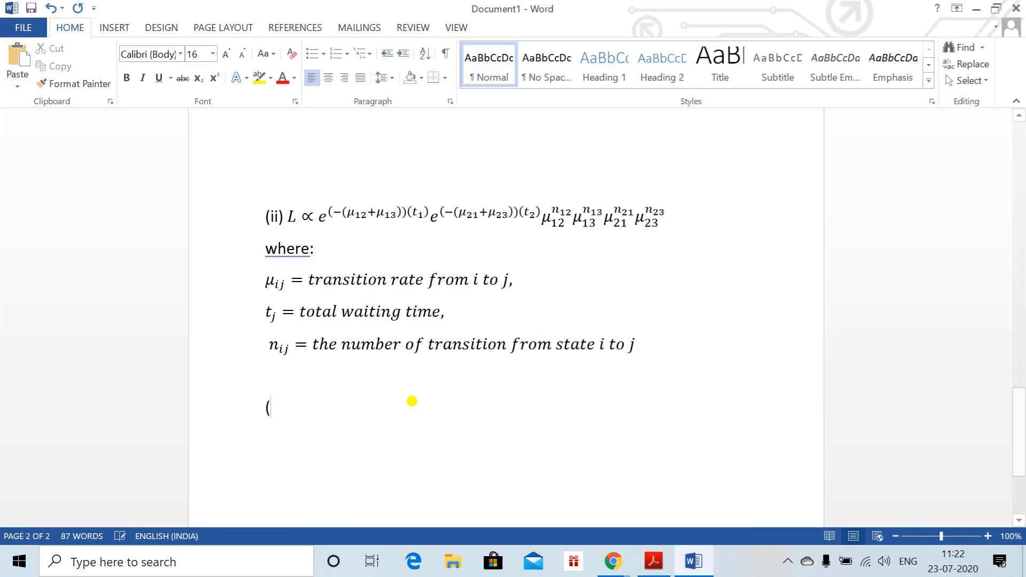
type("iii)")
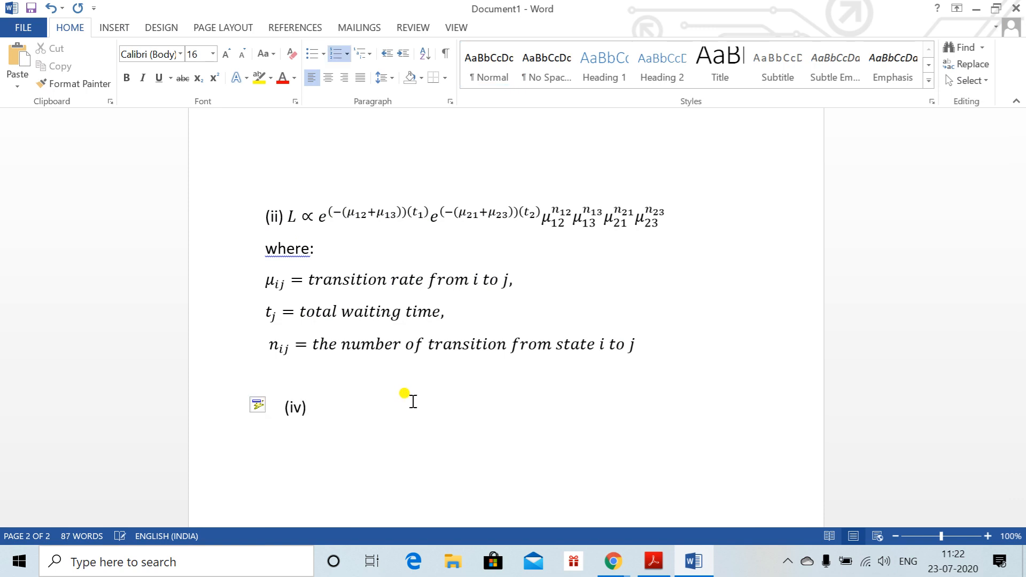
key("alt+equal")
type("log L =")
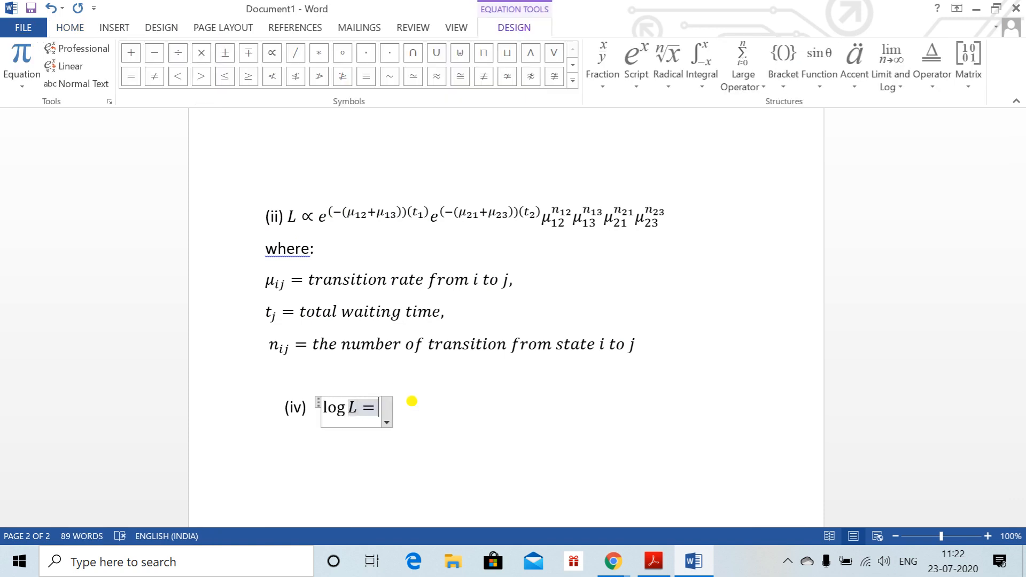
left_click(412, 401)
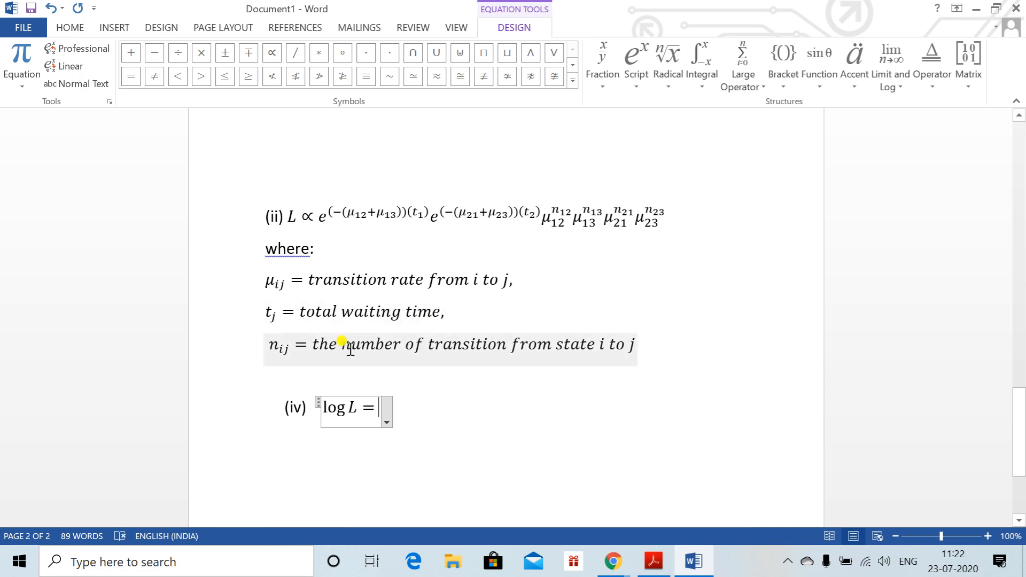
Step: Copy the first exponent (−(μ_12+μ_13))(t_1) from the part (ii) likelihood and paste it after "log L =", followed by a plus sign
left_click(334, 209)
left_click_drag(334, 209, 394, 211)
key("ctrl+c")
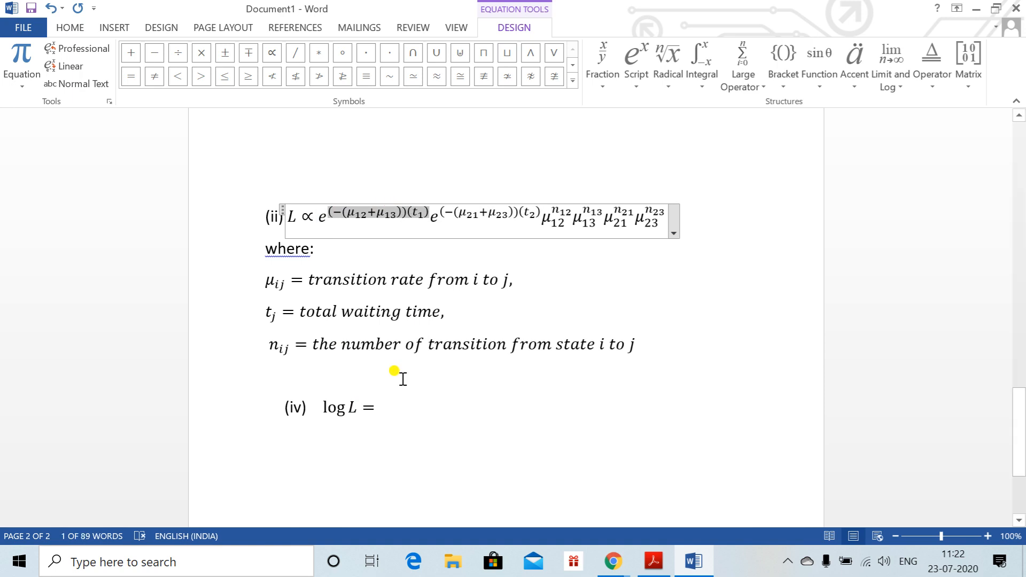
left_click(380, 407)
key("ctrl+v")
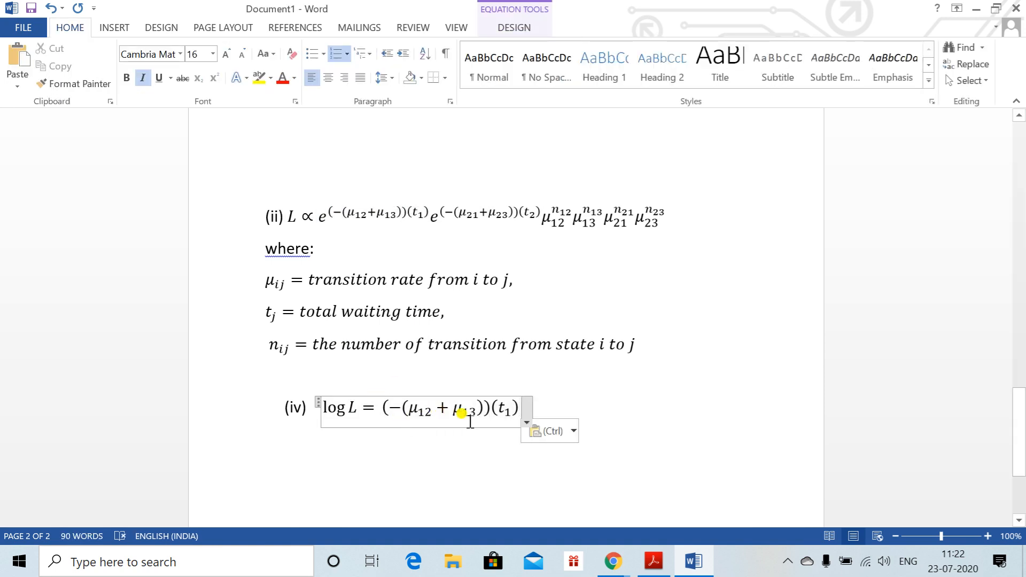
key("Left")
key("Right")
key("Right")
type("+...")
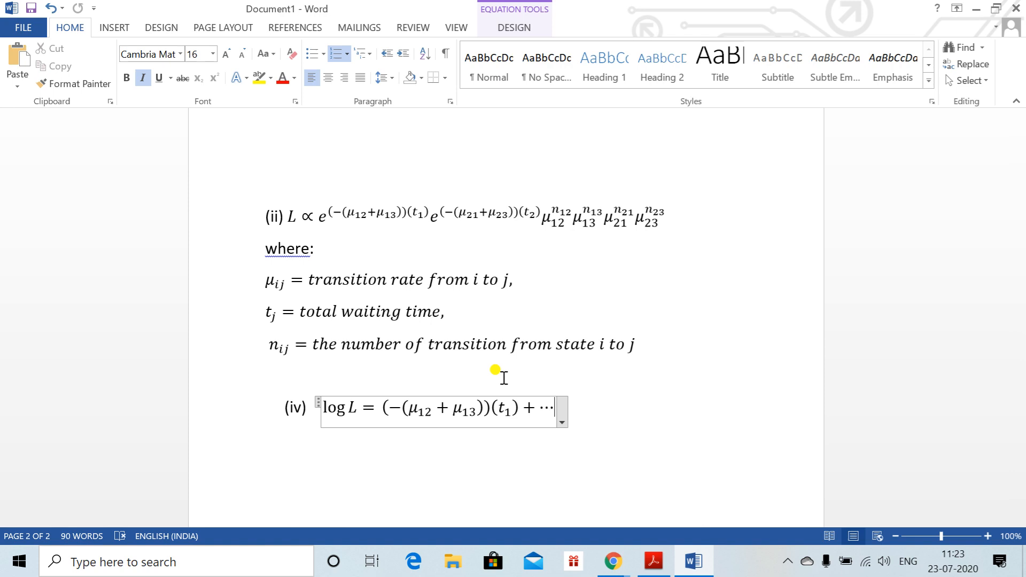
key("ctrl+z")
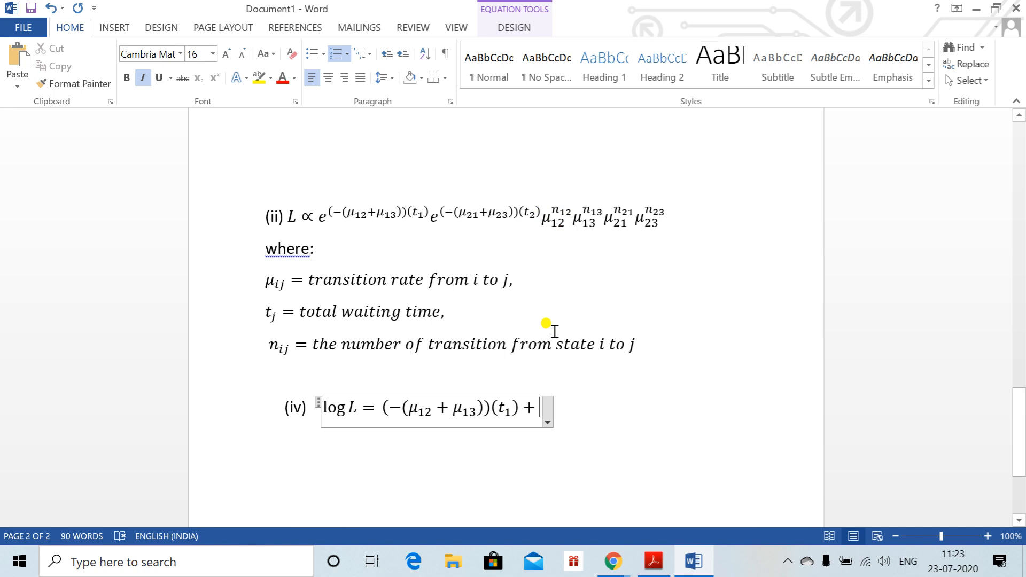
Step: Add the term n_13 log(μ_13) after the plus sign in the log-likelihood equation
type("n_(13) log")
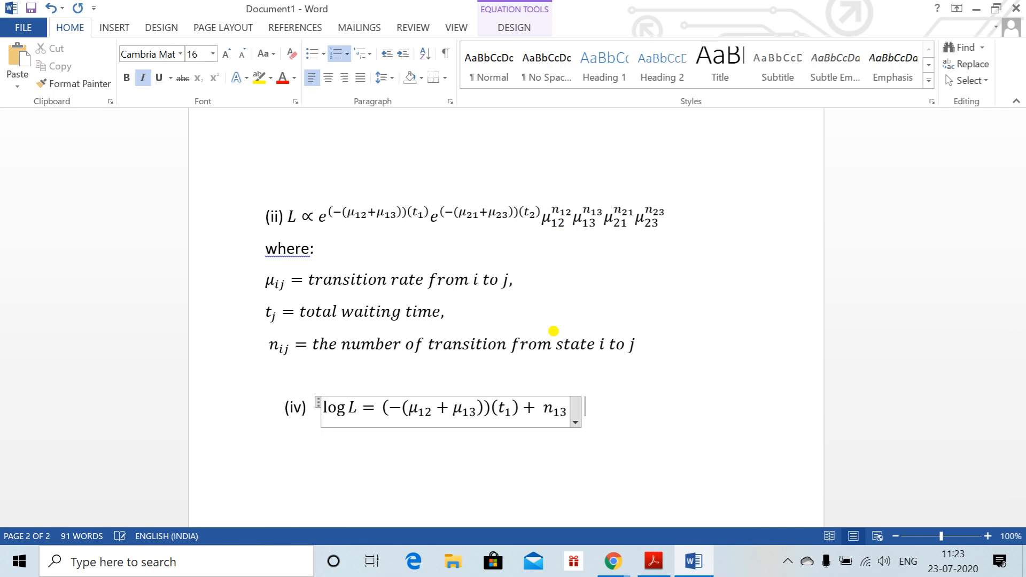
type(" (mu")
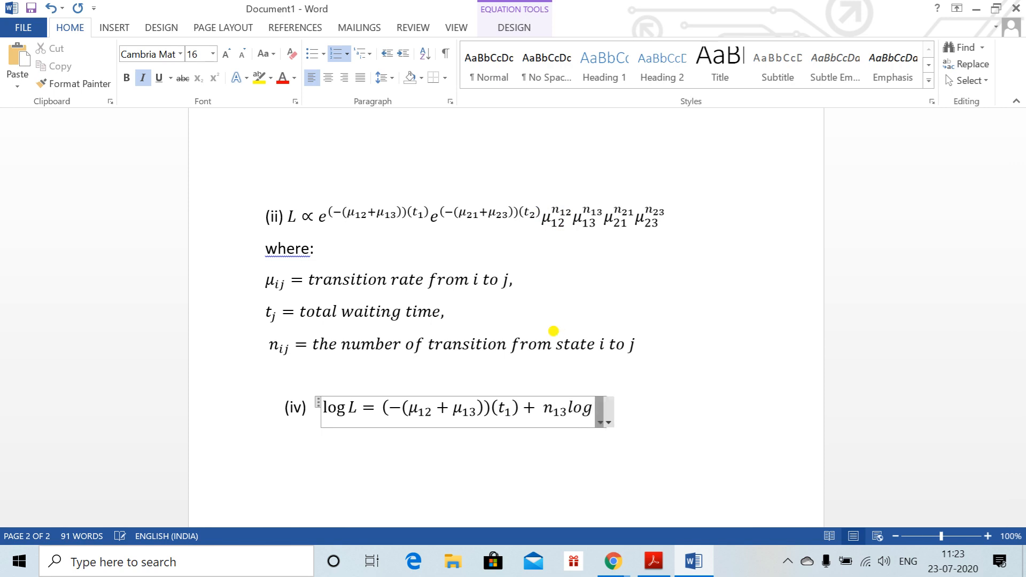
key("BackSpace")
key("BackSpace")
type("\\m")
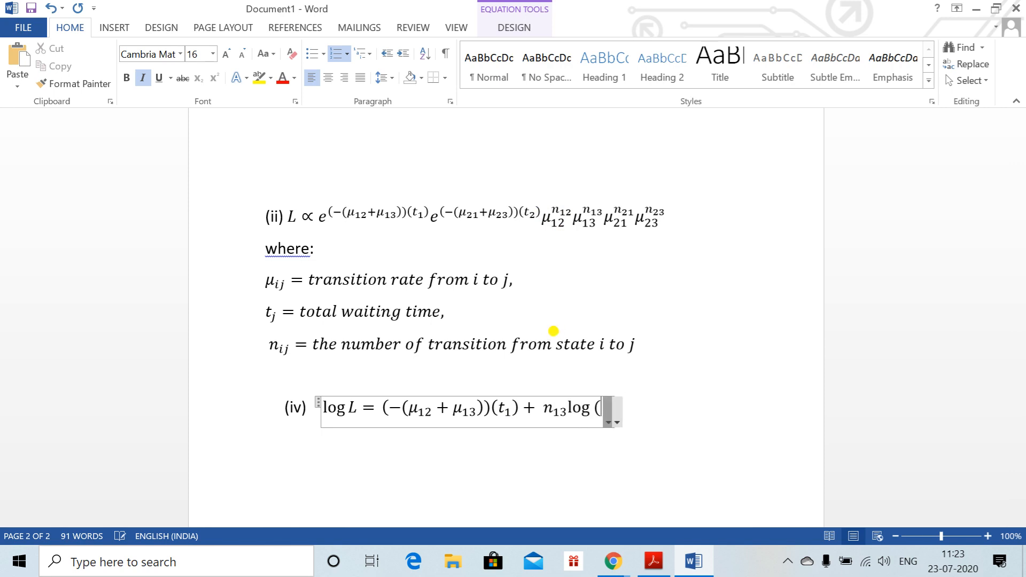
type("u _(13")
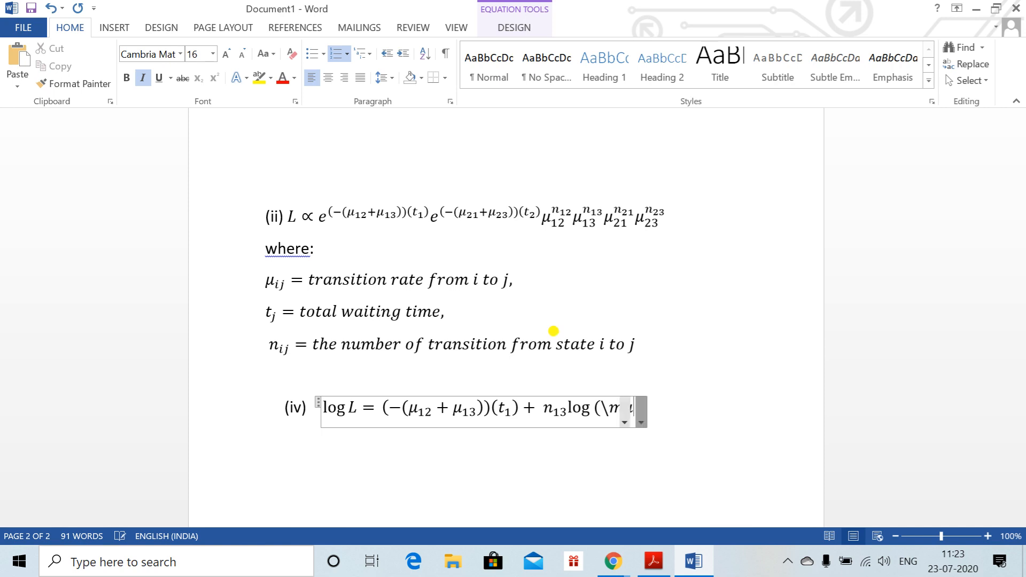
type(")")
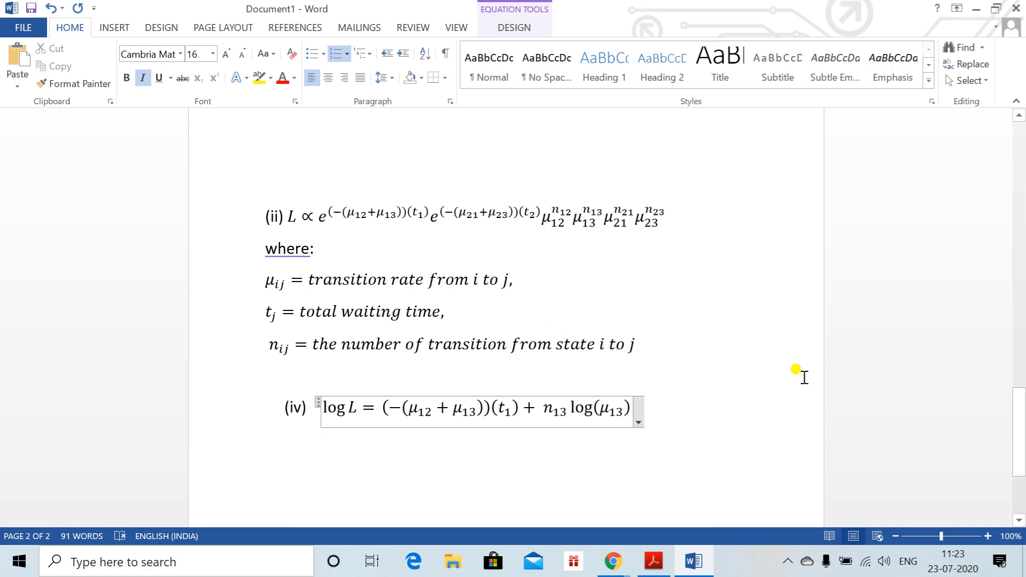
Step: Complete the log-likelihood equation with "+ C" and start an unnumbered line below it
type(" +")
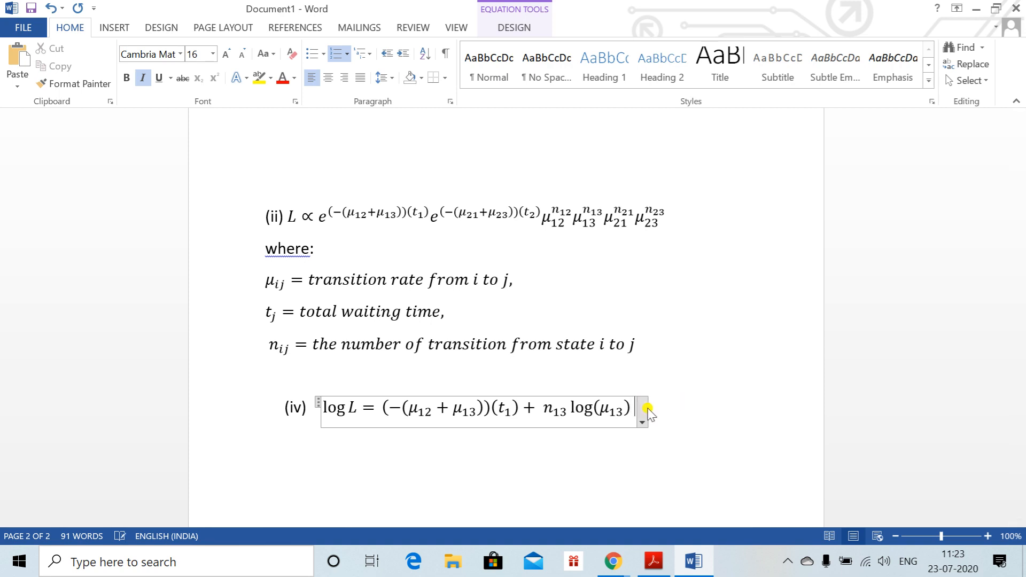
type("C")
key("Return")
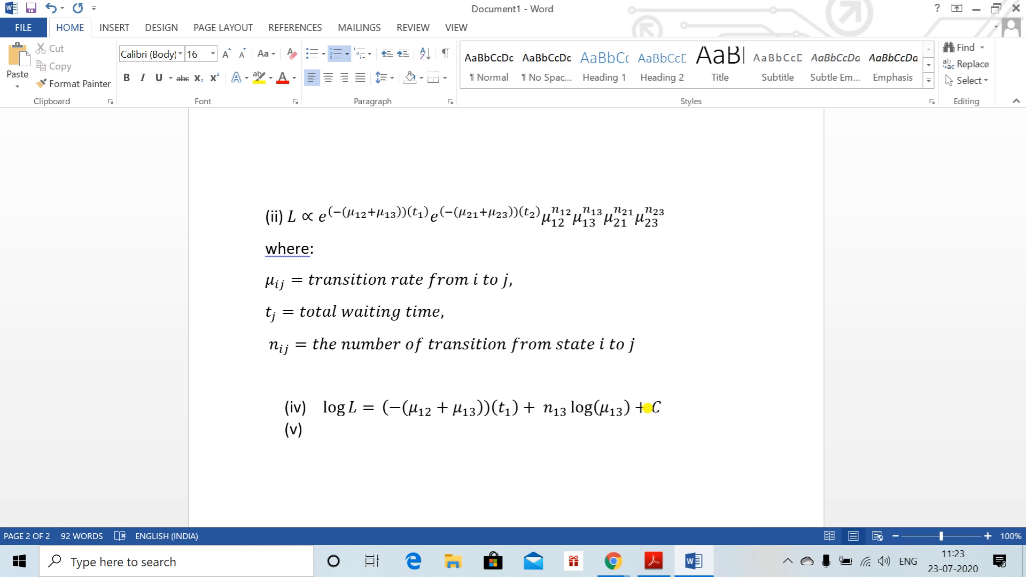
key("BackSpace")
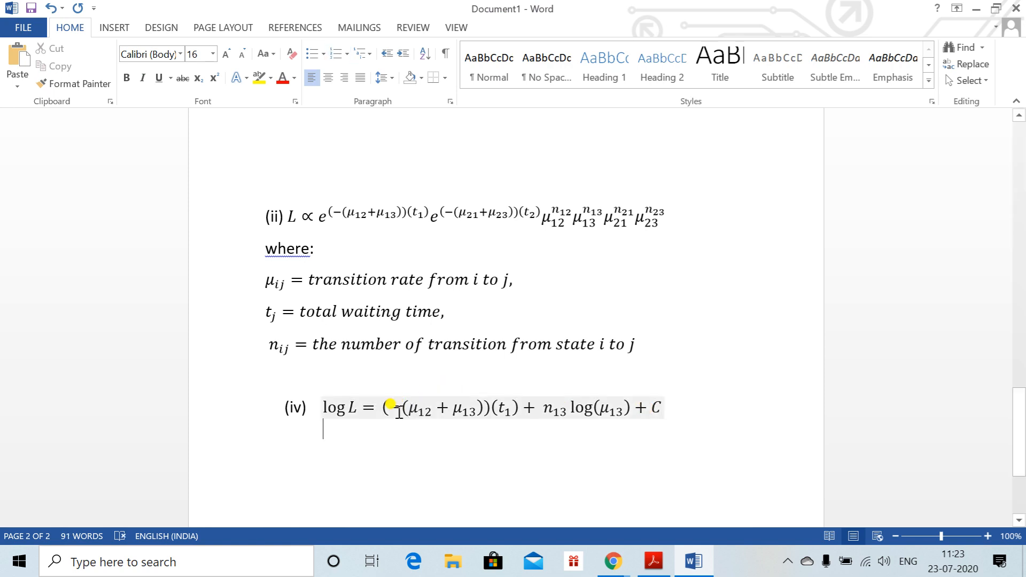
Step: Try to remove the outer opening parenthesis before the minus sign in the log L equation
left_click(413, 407)
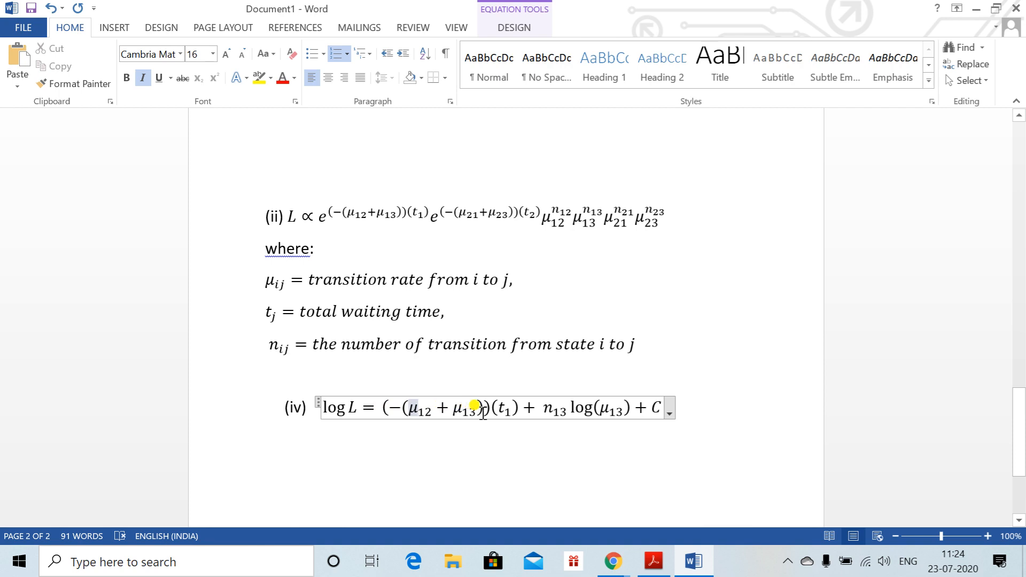
left_click(393, 412)
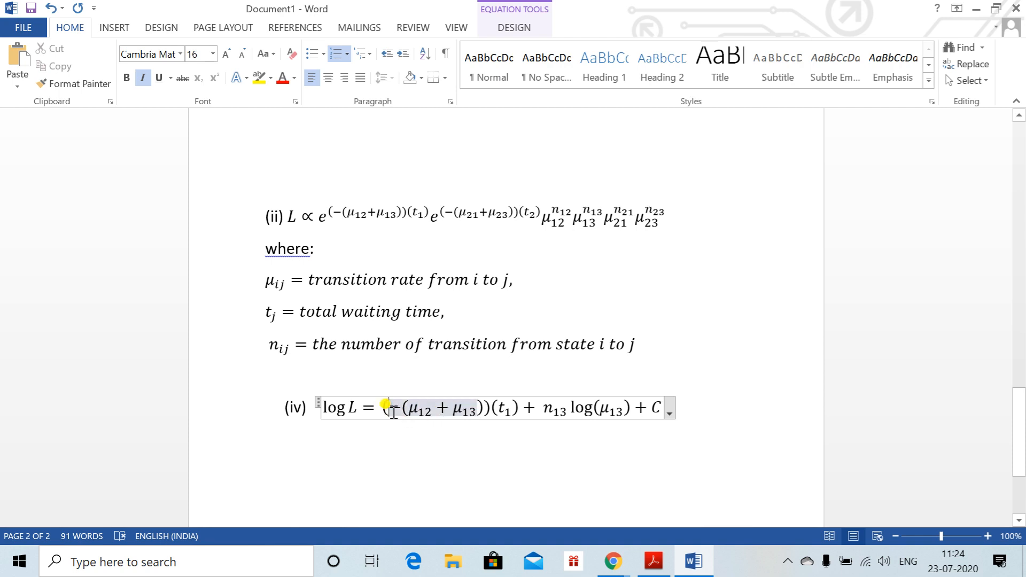
key("BackSpace")
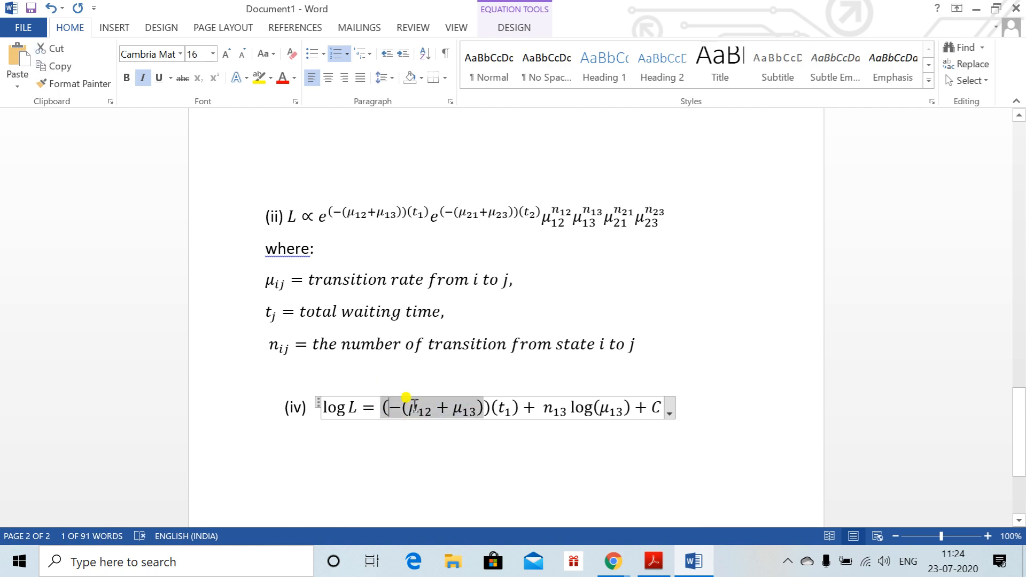
key("Left")
key("Right")
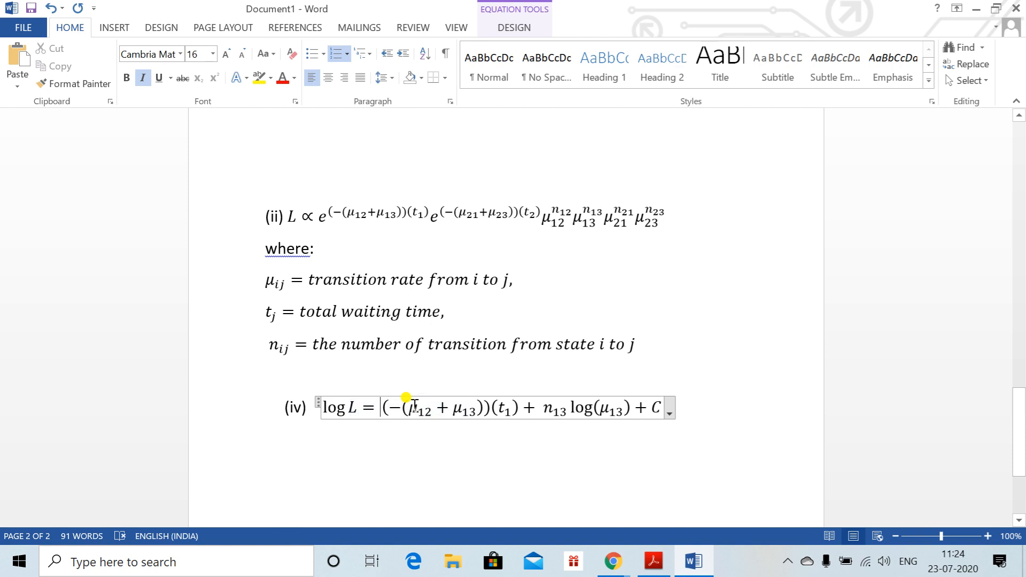
key("BackSpace")
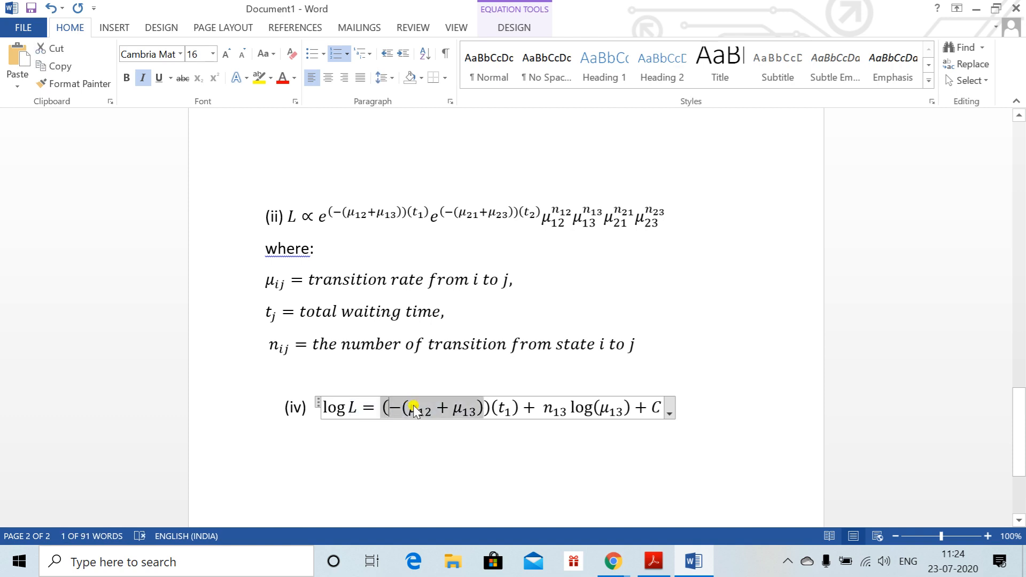
left_click(398, 427)
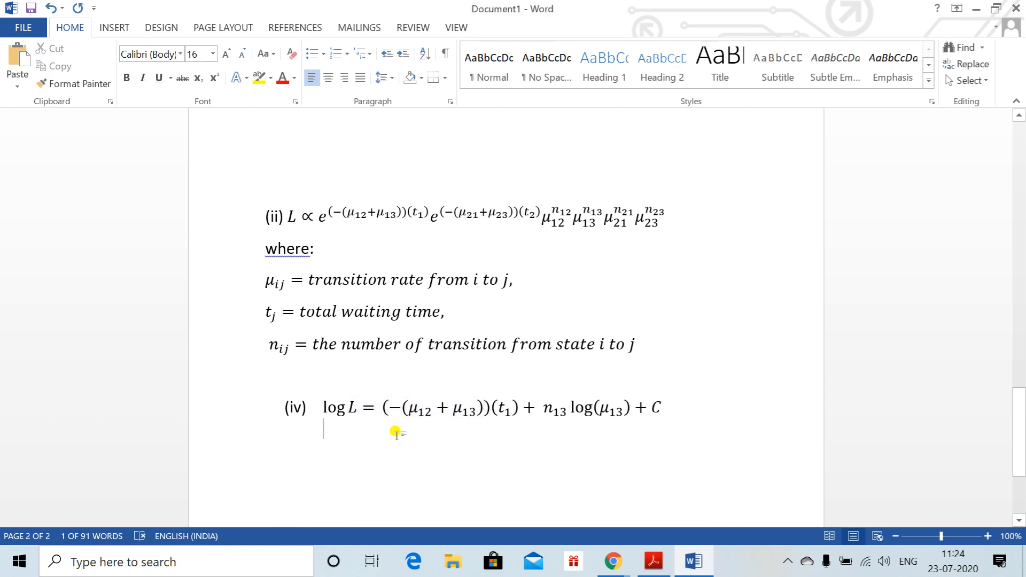
Step: Delete the extra closing parenthesis before (t_1) in the log L equation and try to select its outer opening parenthesis
left_click(491, 402)
key("BackSpace")
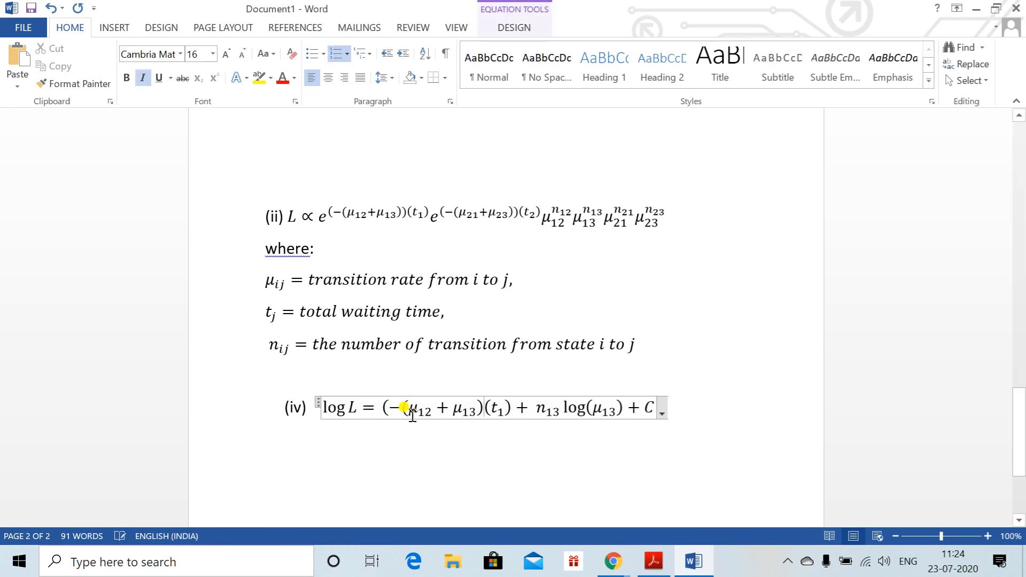
left_click(387, 407, "shift")
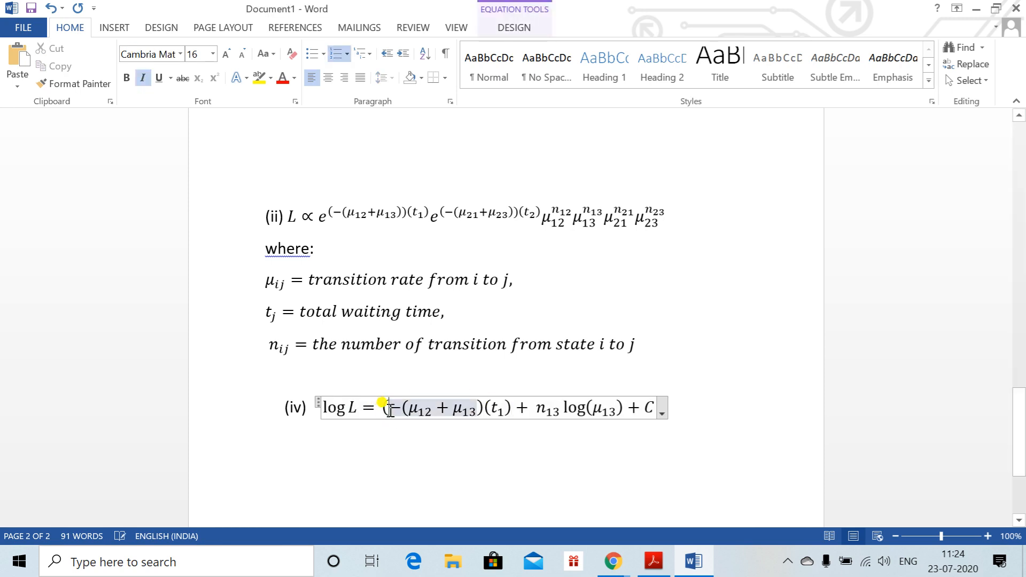
left_click(383, 408, "shift")
left_click(385, 408)
key("Down")
left_click(660, 390)
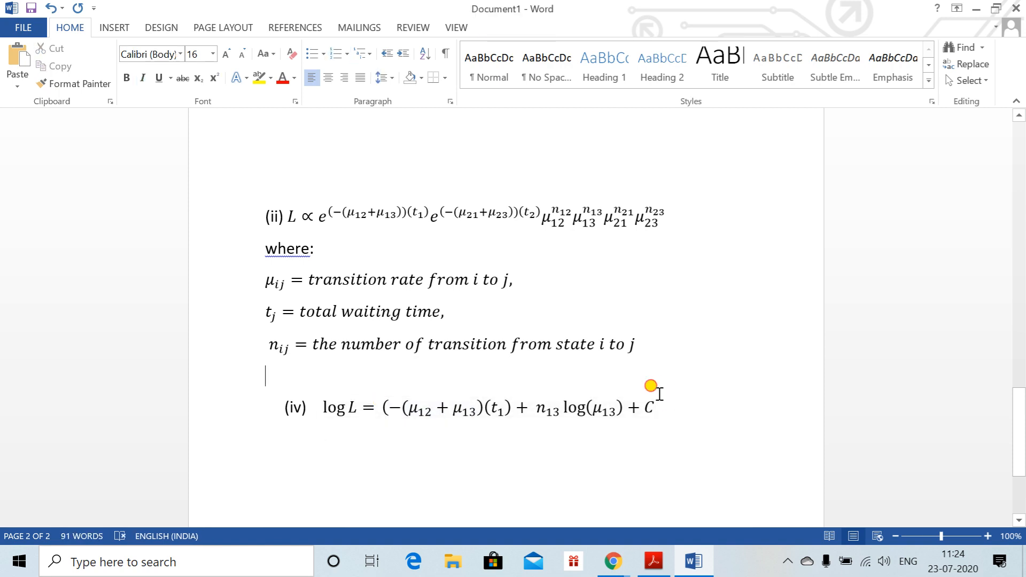
Step: Add an unnumbered line below the log L equation containing an equation that reads "Differentiating,", and start another line
left_click(664, 409)
key("Return")
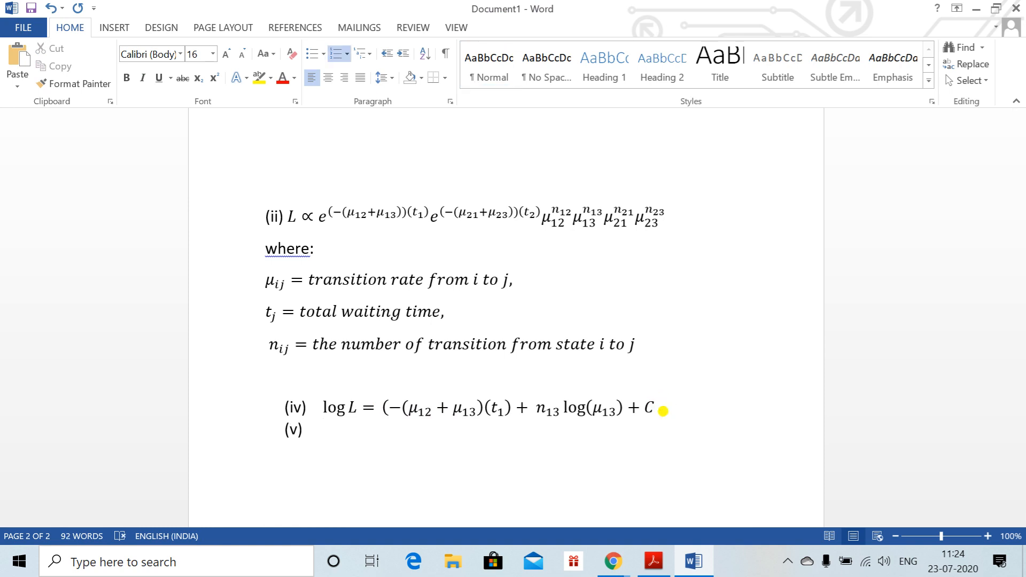
key("BackSpace")
key("alt+equal")
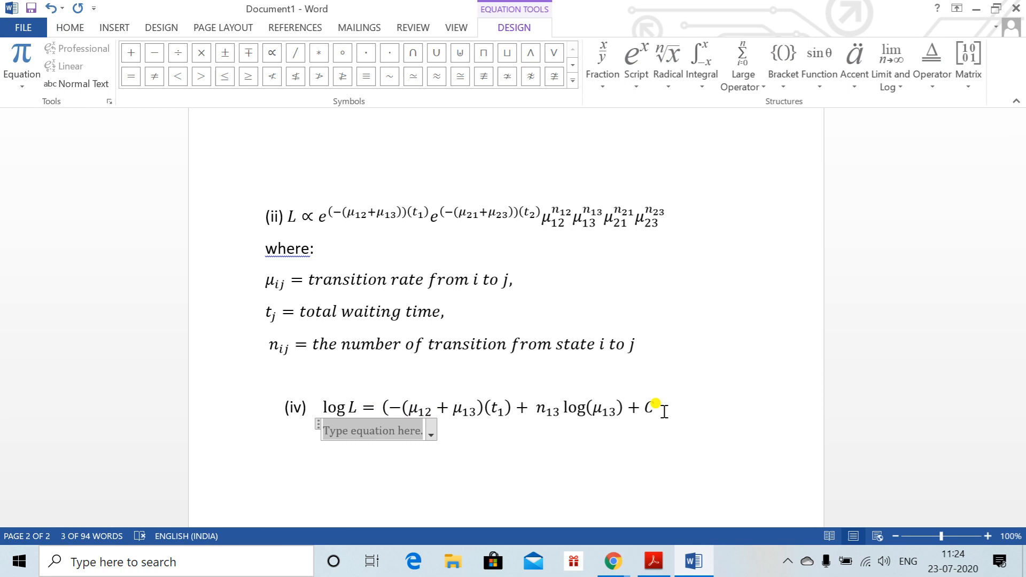
type("=")
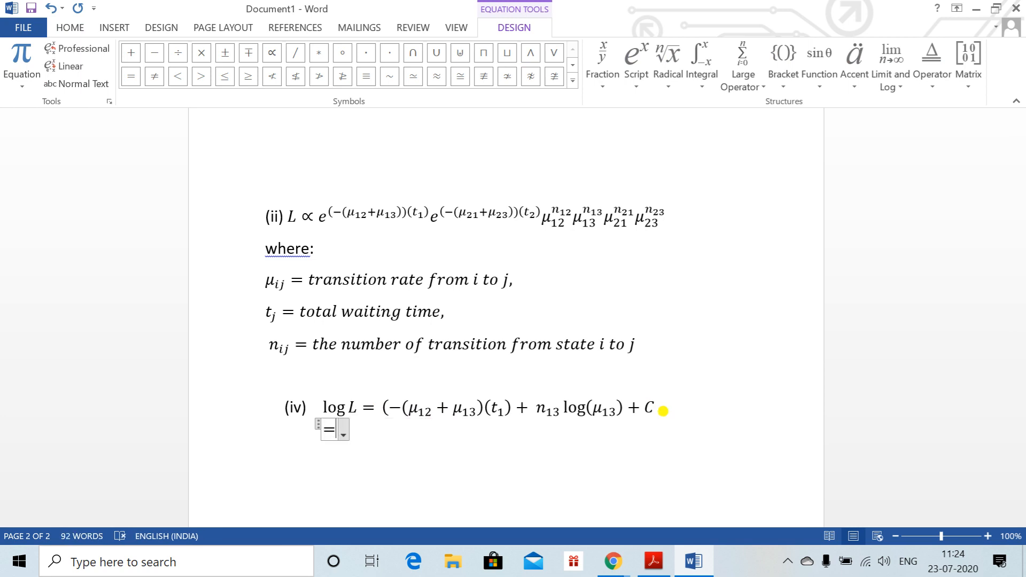
key("BackSpace")
type("Diff")
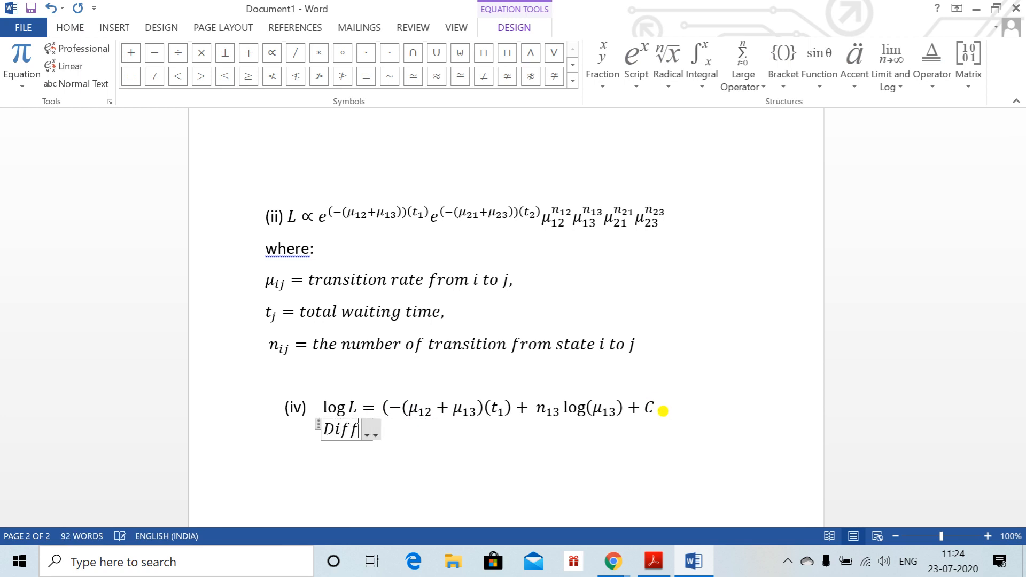
type("erentiati")
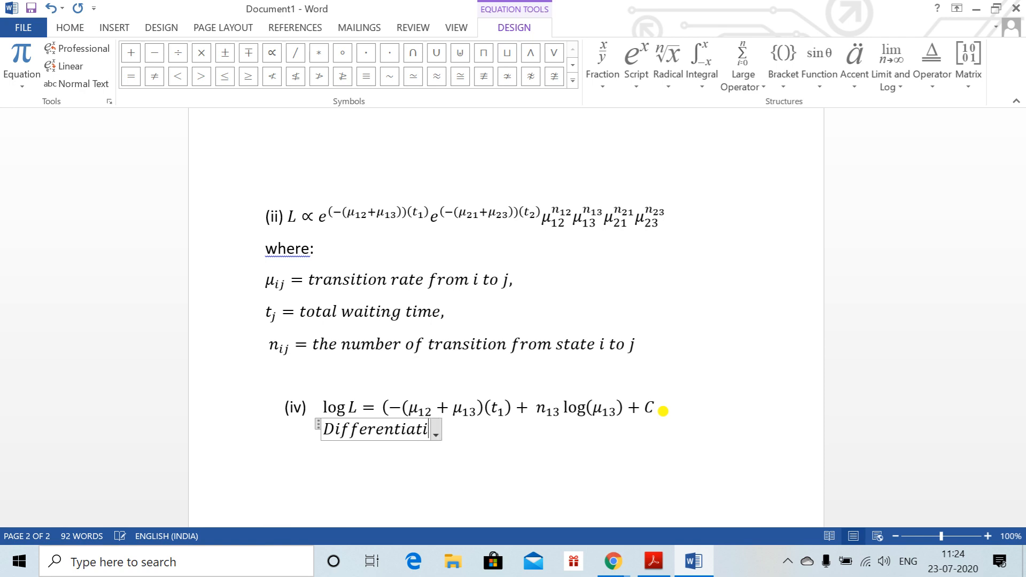
type("ng,")
key("Return")
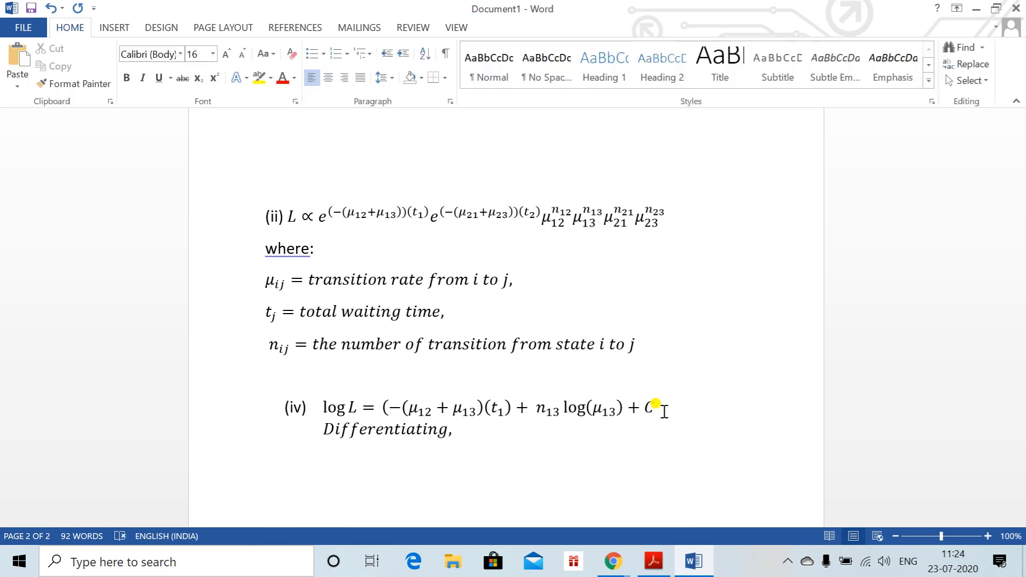
Step: Start a new equation below "Differentiating," with a partial-derivative fraction, stripping the variables so only ∂ over ∂ remains
key("alt+equal")
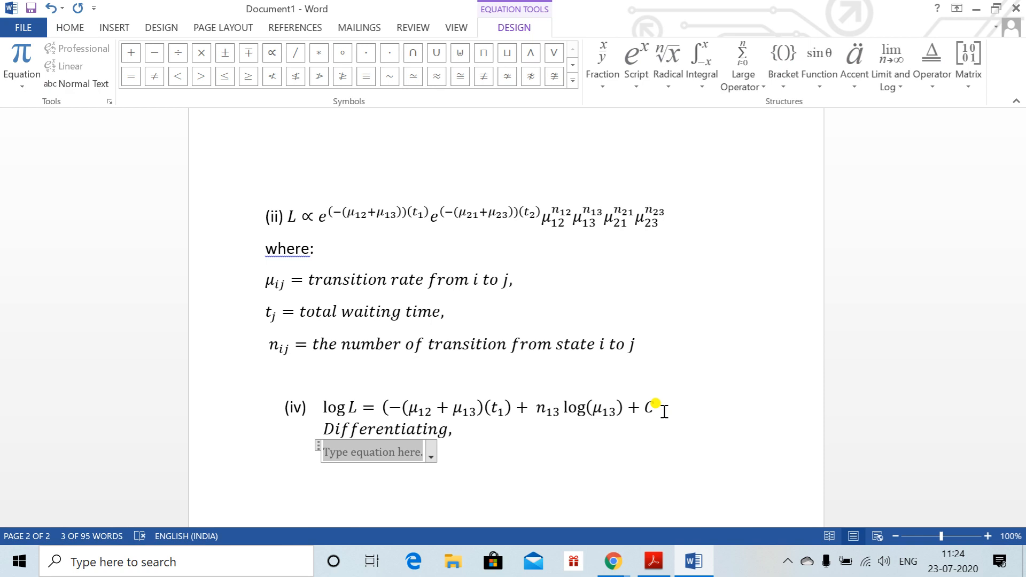
left_click(602, 70)
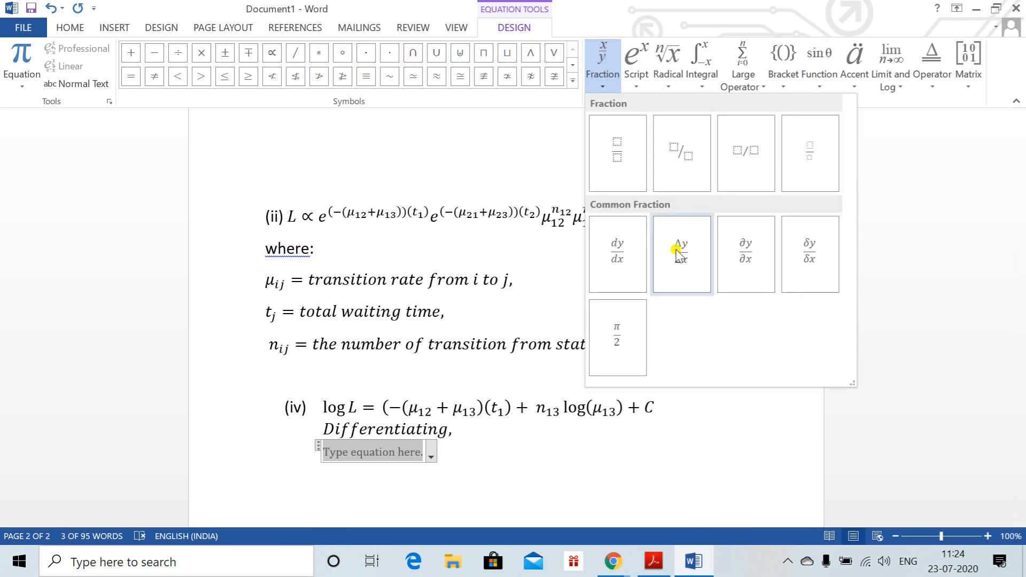
left_click(733, 251)
left_click(337, 452)
key("BackSpace")
key("Down")
key("BackSpace")
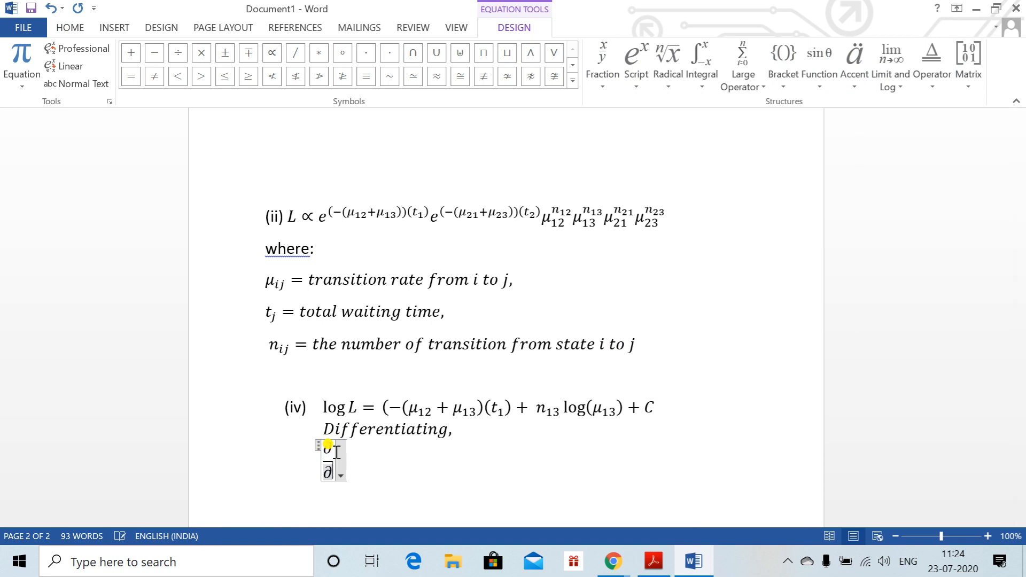
Step: Complete the fraction's denominator as ∂(μ_13) by adding (μ_13) after the ∂
type("(\\mu")
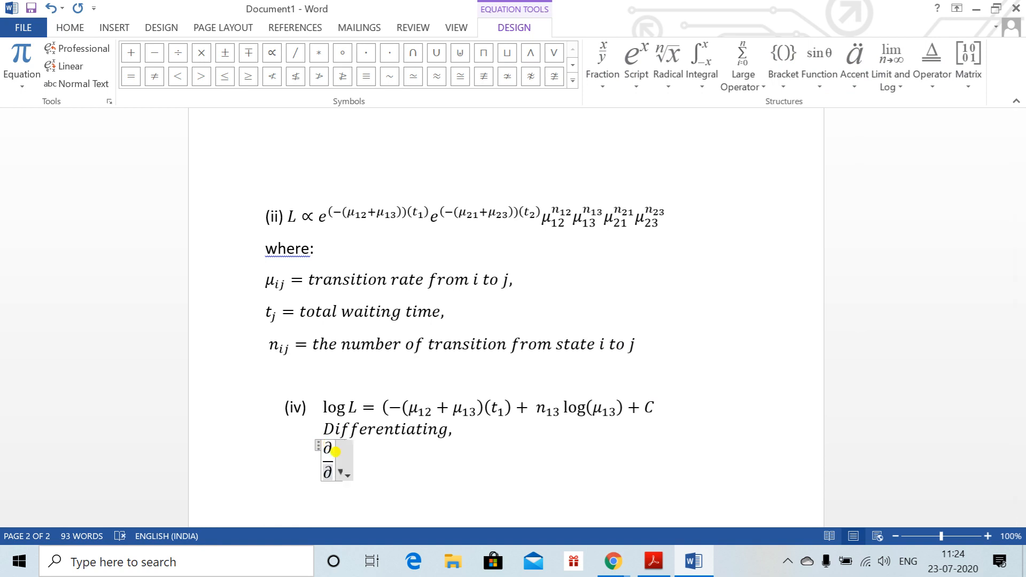
type("_(13)")
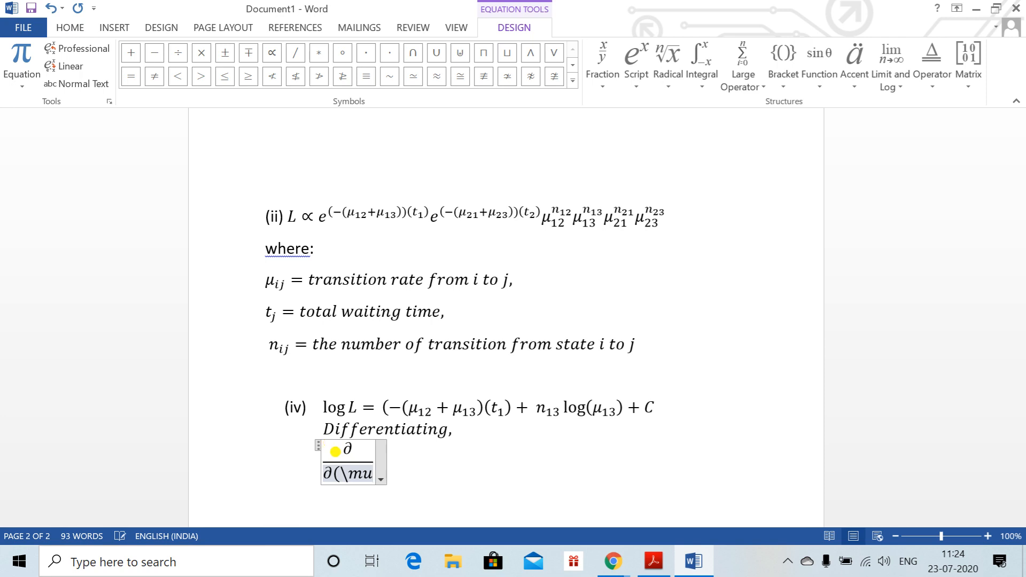
type(" )")
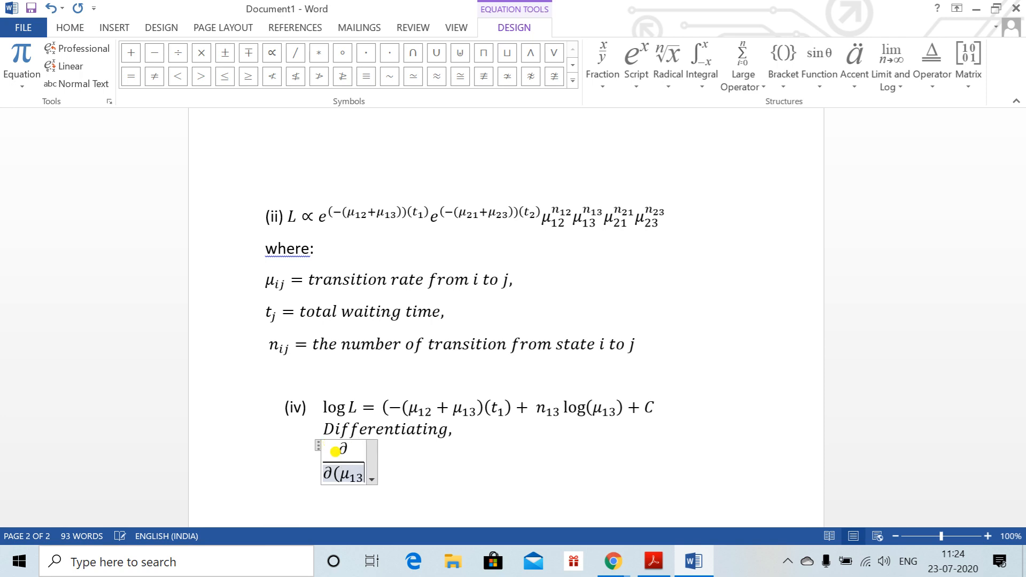
key("Up")
key("Right")
key("Right")
key("Right")
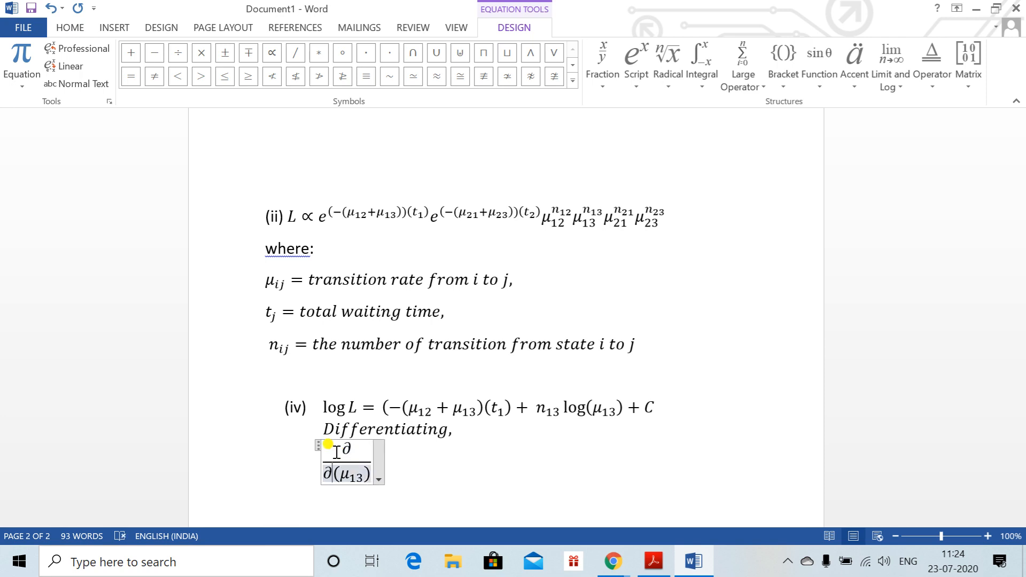
Step: Add "log L =" after the ∂/∂(μ_13) fraction
left_click(365, 460)
type("=")
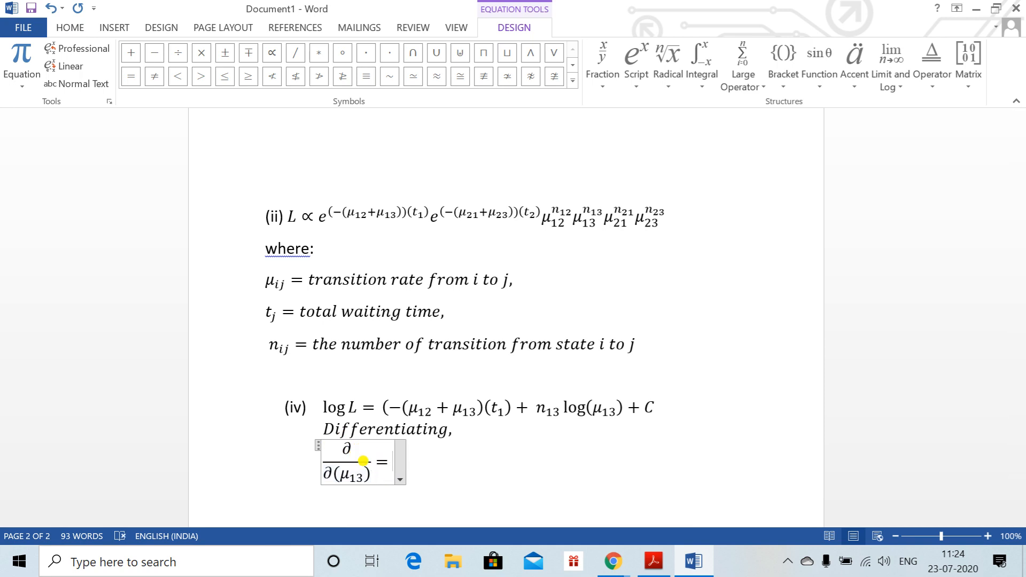
key("BackSpace")
type("l")
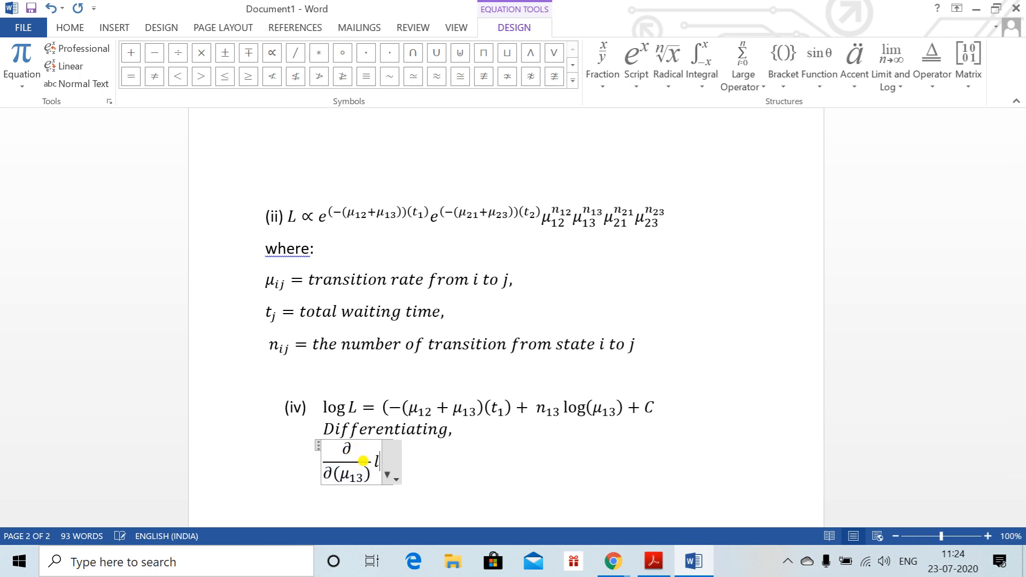
type("og L =")
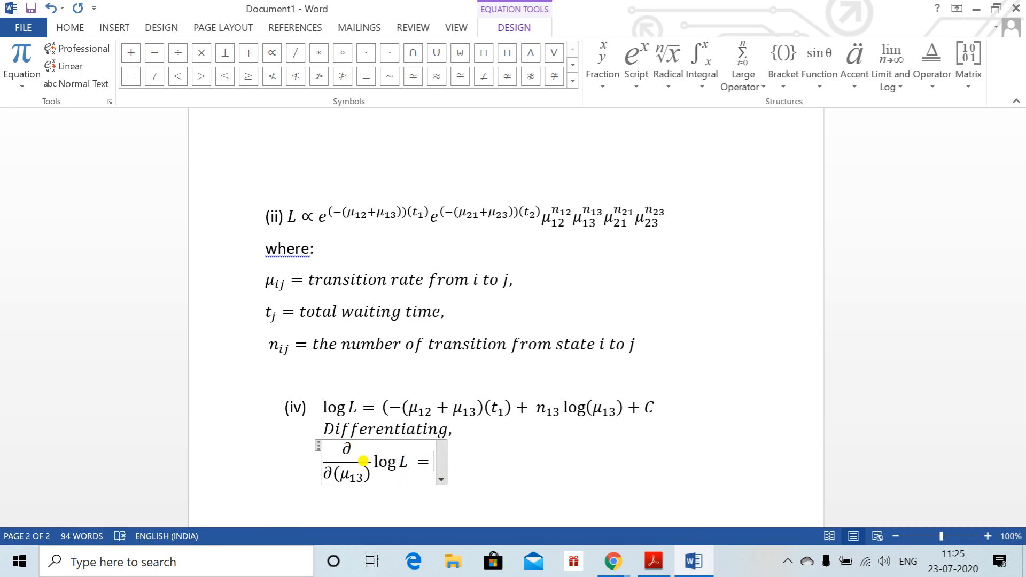
Step: Write the derivative's right-hand side as −t_1 + n_13/(μ_13)
type("-t_1")
type(" +")
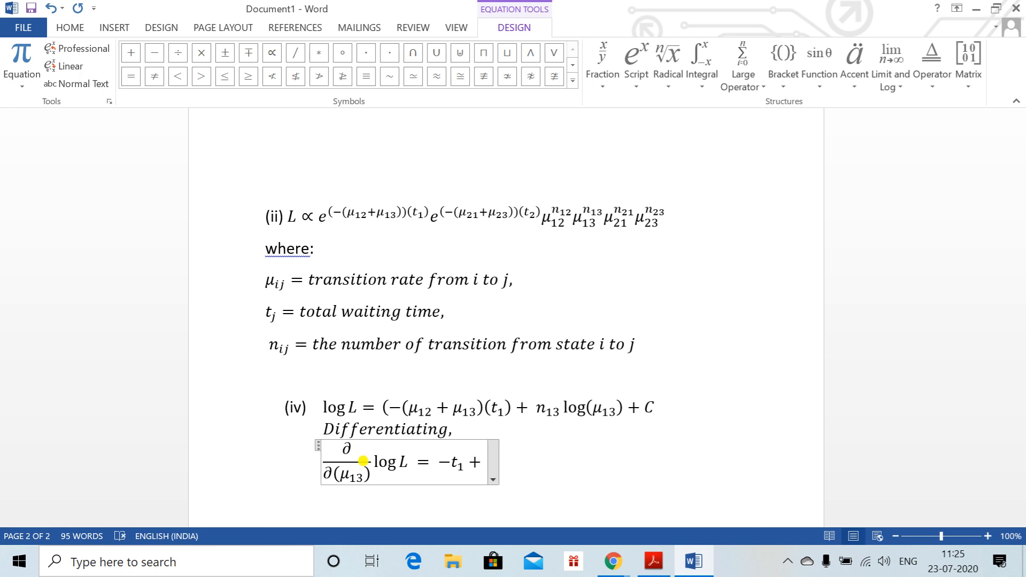
type("n_(1")
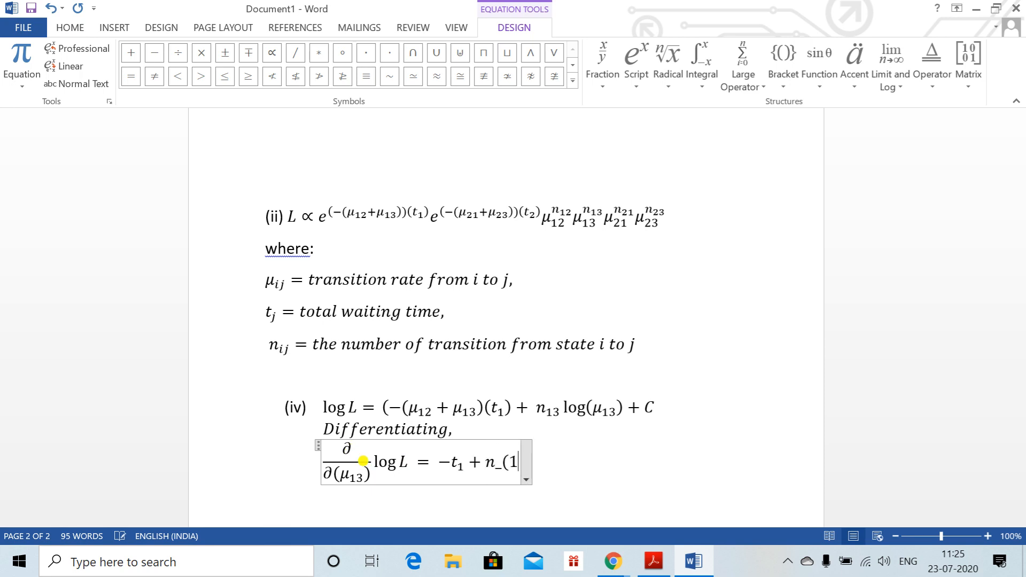
type("3) /")
type("(\\")
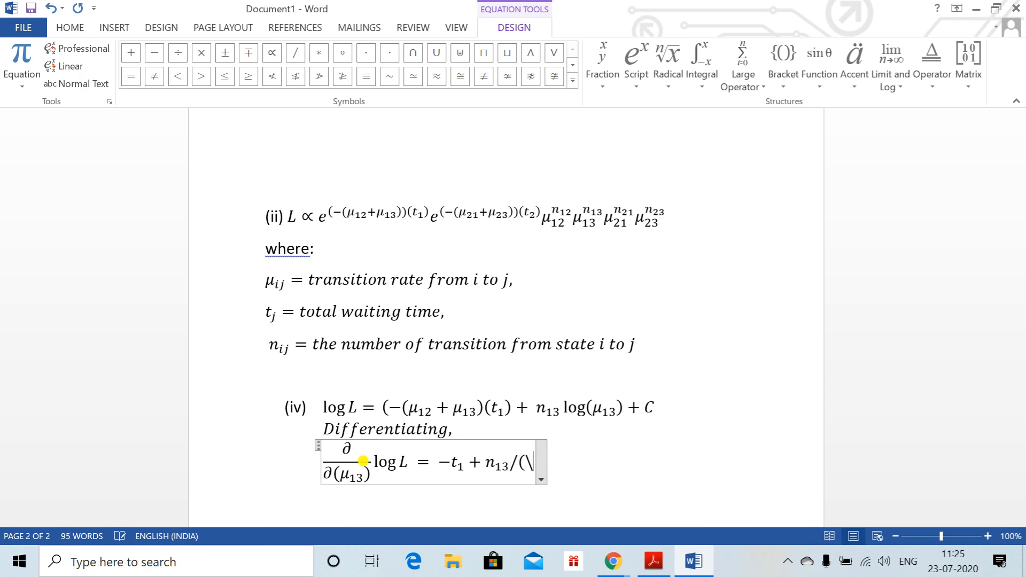
type("mu_13")
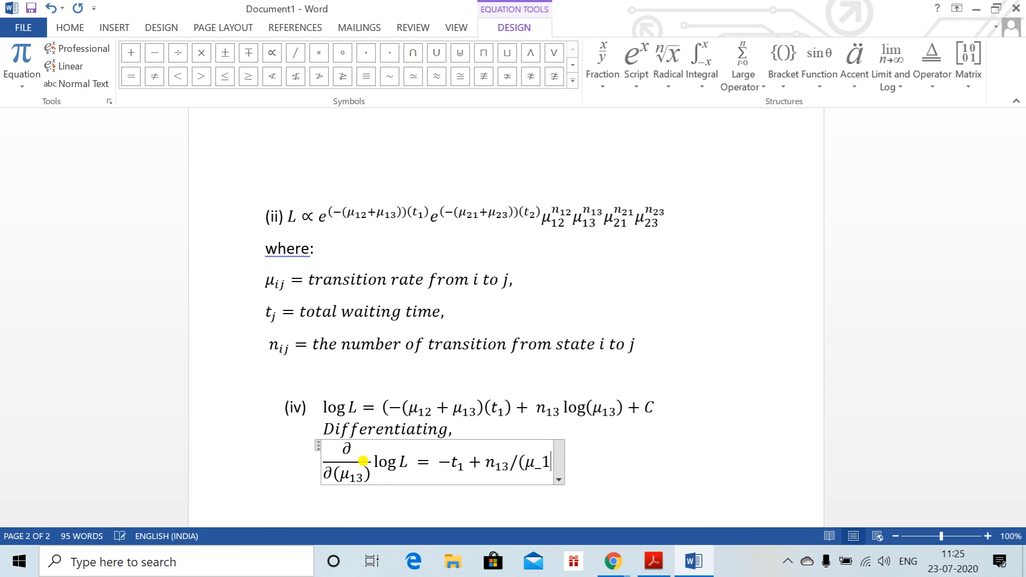
key("BackSpace")
key("BackSpace")
type("(13) )")
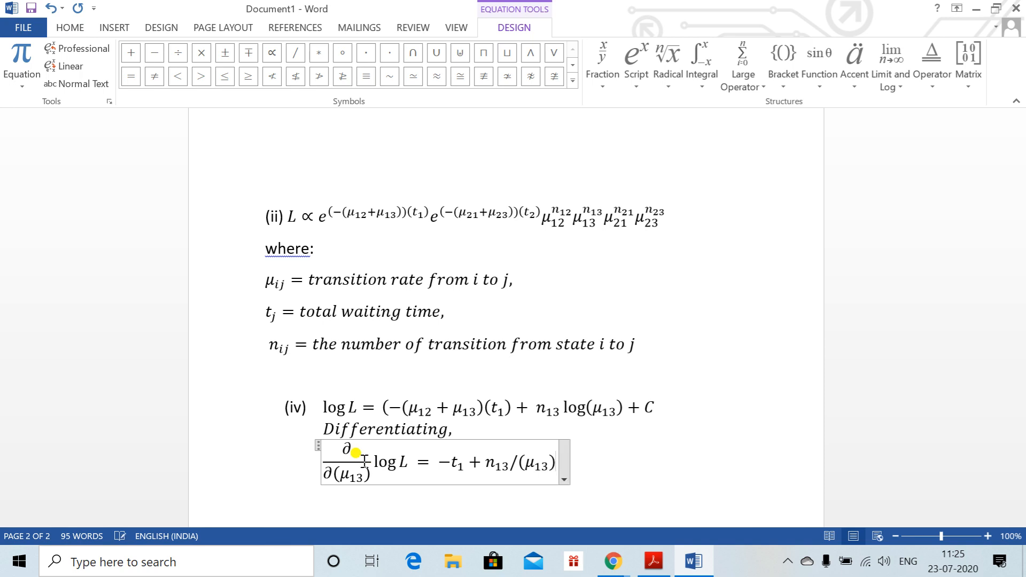
Step: Finish the derivative equation with "= 0" and insert an empty equation on the line below it
left_click_drag(1019, 425, 1019, 463)
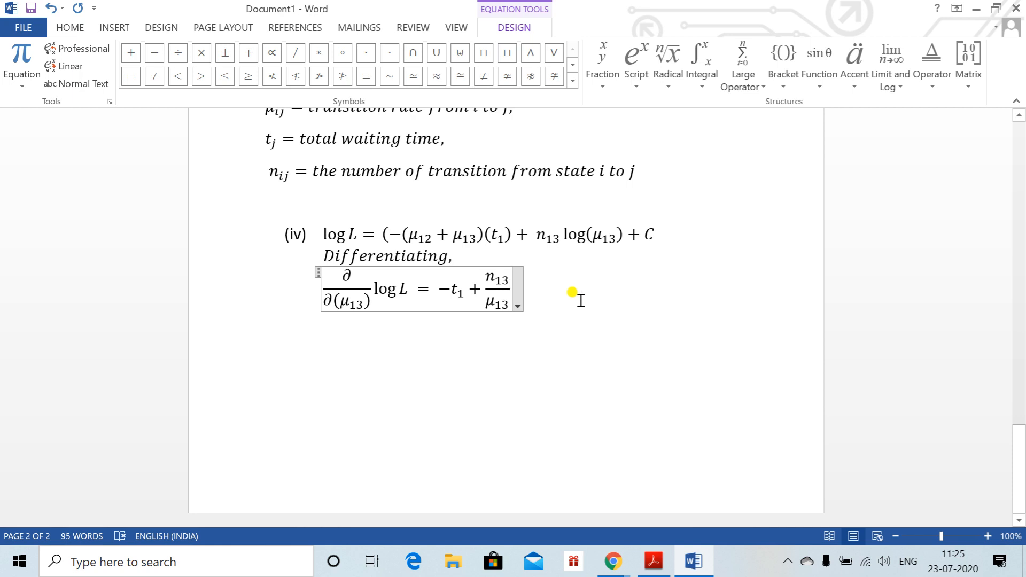
type("= 0")
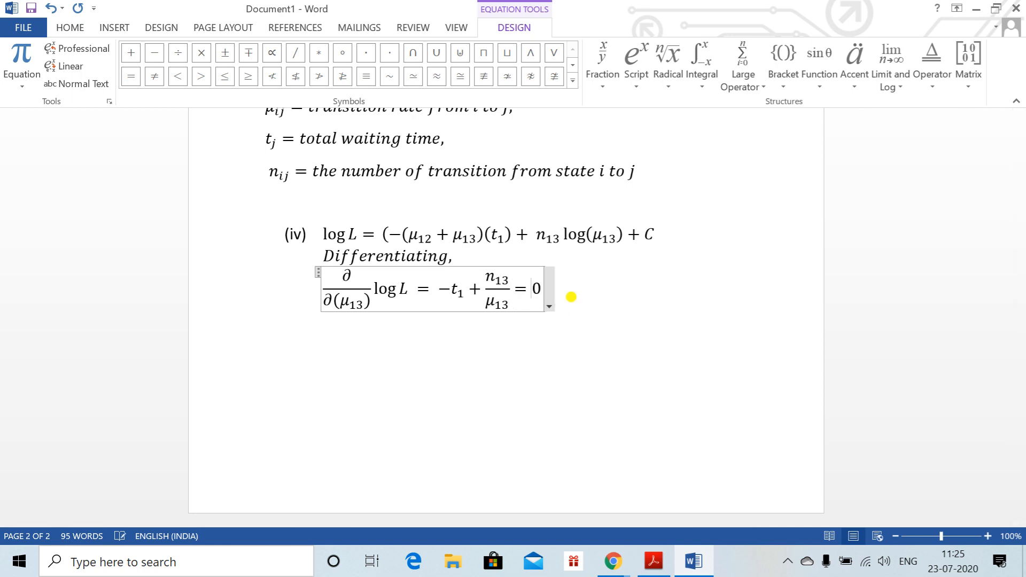
left_click(607, 301)
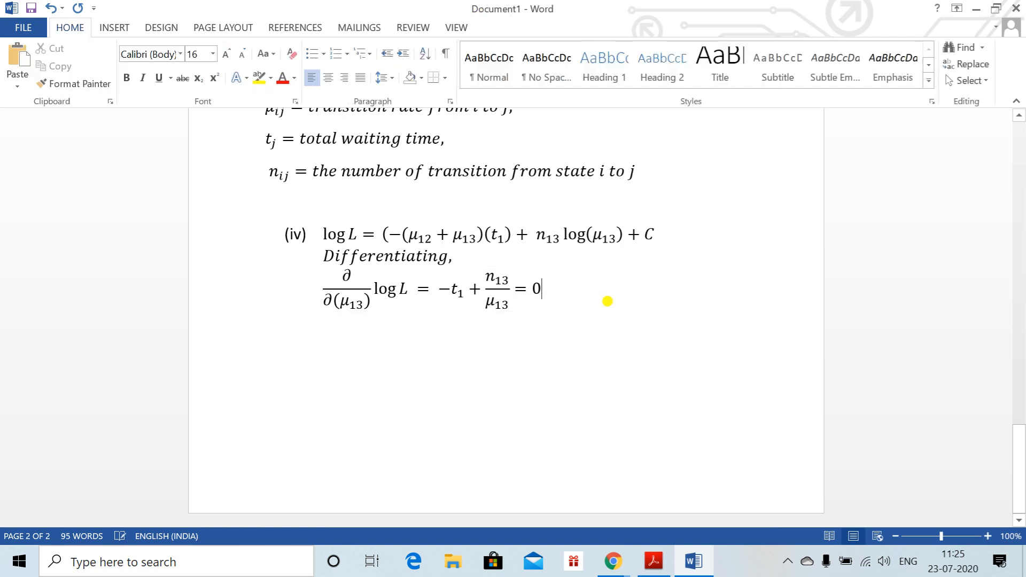
key("Return")
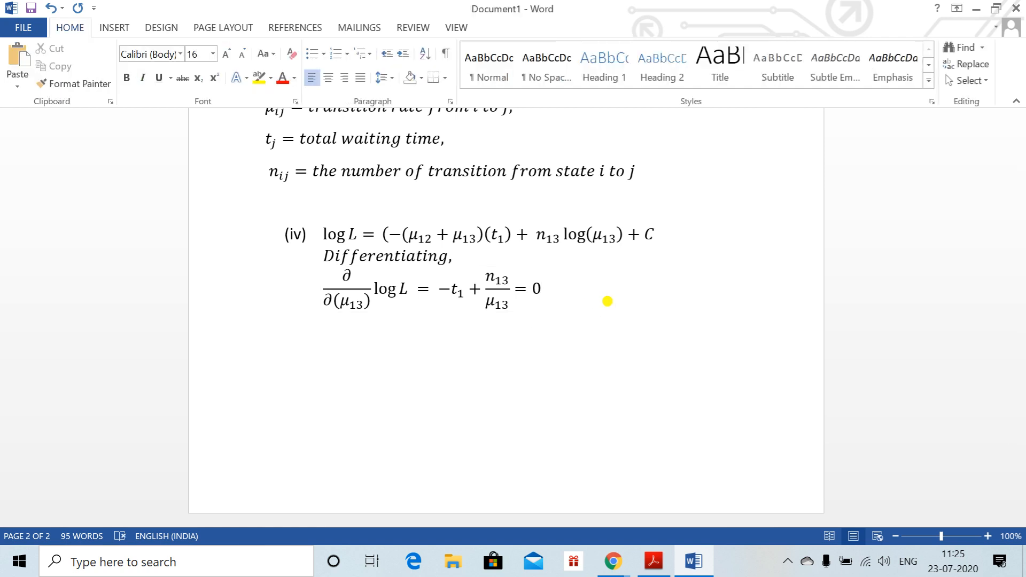
key("alt+equal")
left_click_drag(481, 293, 512, 310)
key("ctrl+c")
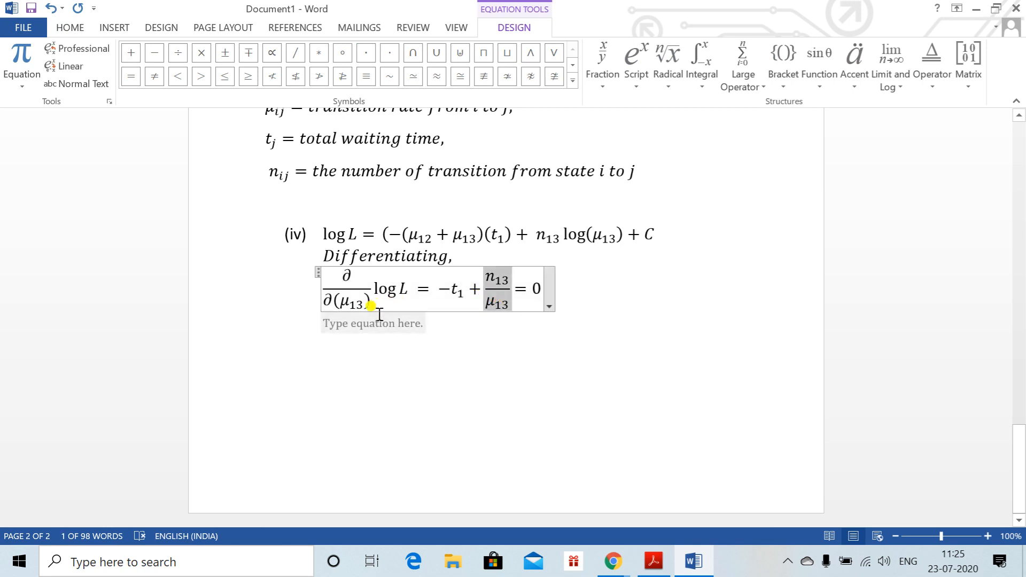
left_click(367, 322)
key("ctrl+v")
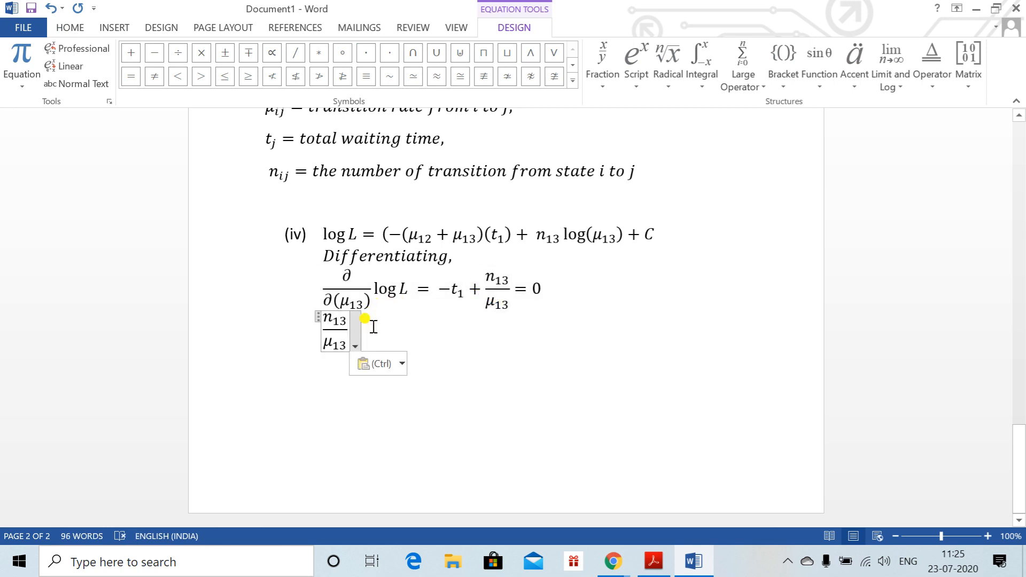
key("ctrl+z")
Step: Write μ_13 = n_13/t_1 in the empty equation, copying μ_13 from the denominator of the line above
left_click_drag(487, 306, 510, 305)
key("ctrl+c")
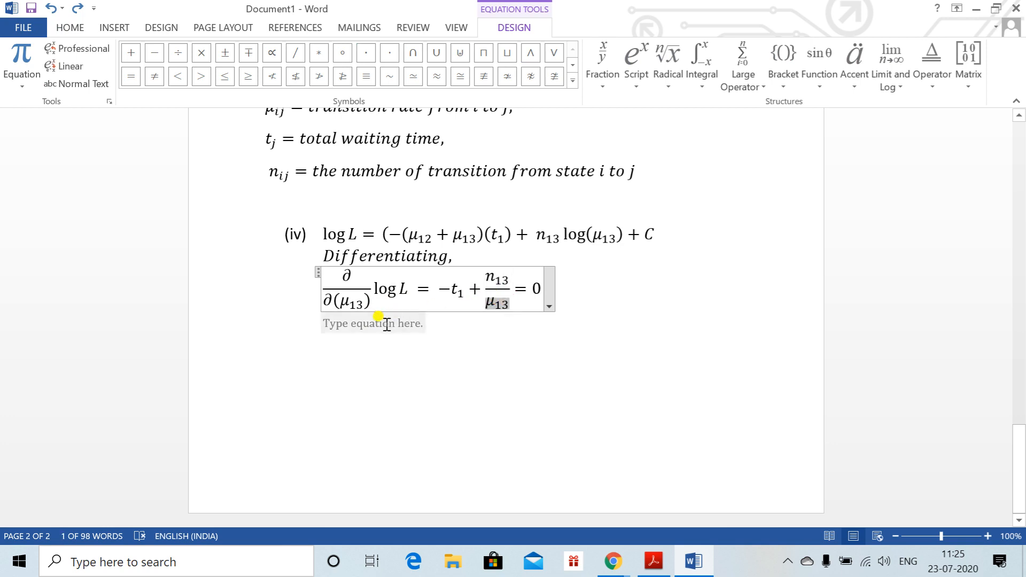
left_click(386, 323)
key("ctrl+v")
type("=")
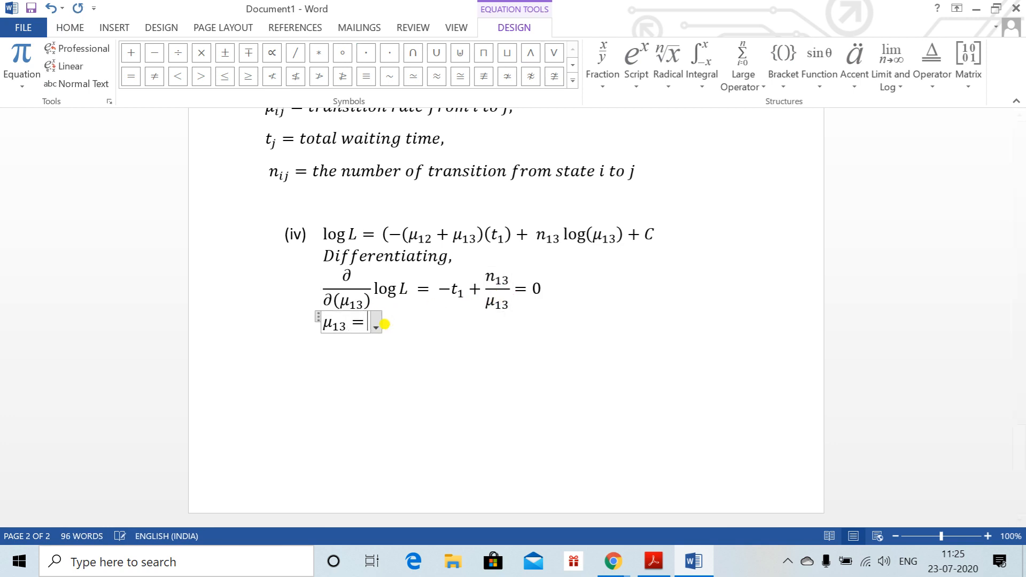
type("n_(13")
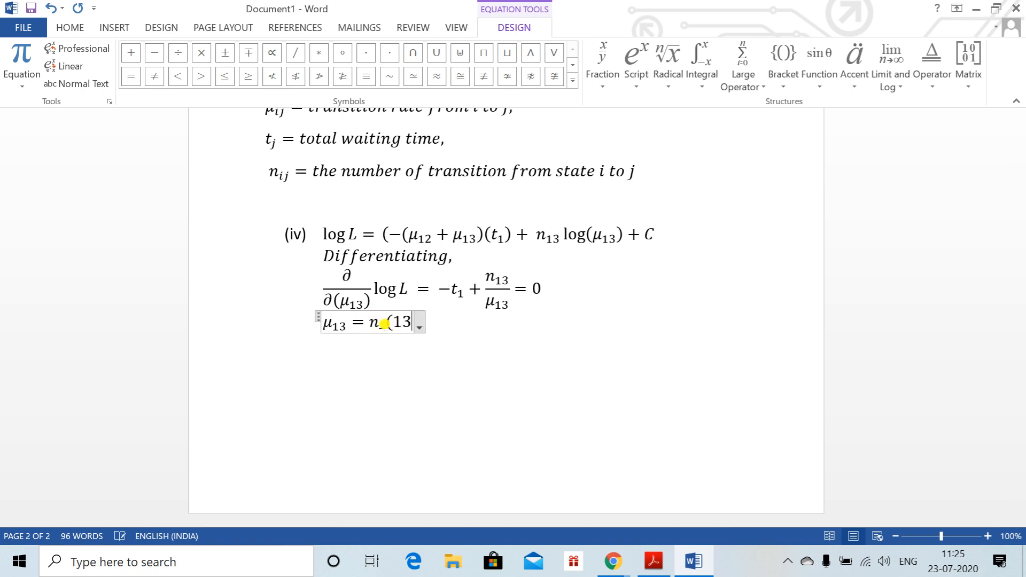
type(") ")
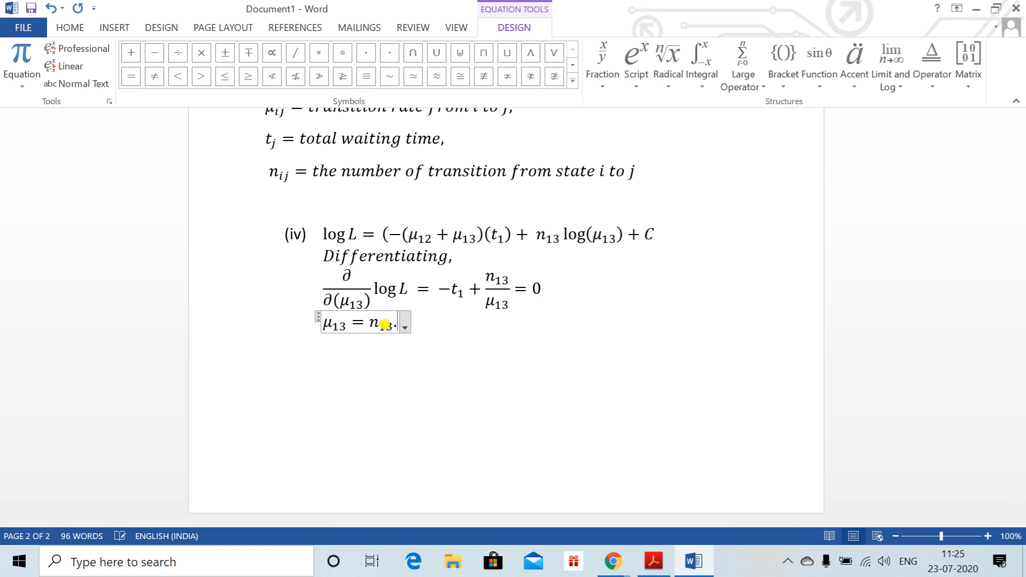
type("/")
type("t_1")
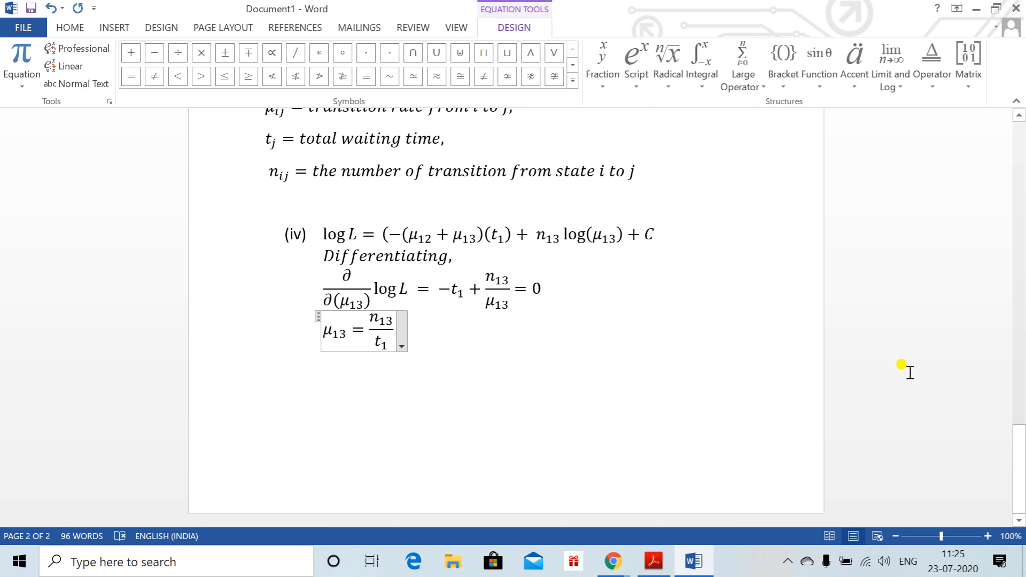
Step: Add blank lines below the μ_13 result and paste a copy of ∂/∂(μ_13) log L there
left_click(439, 365)
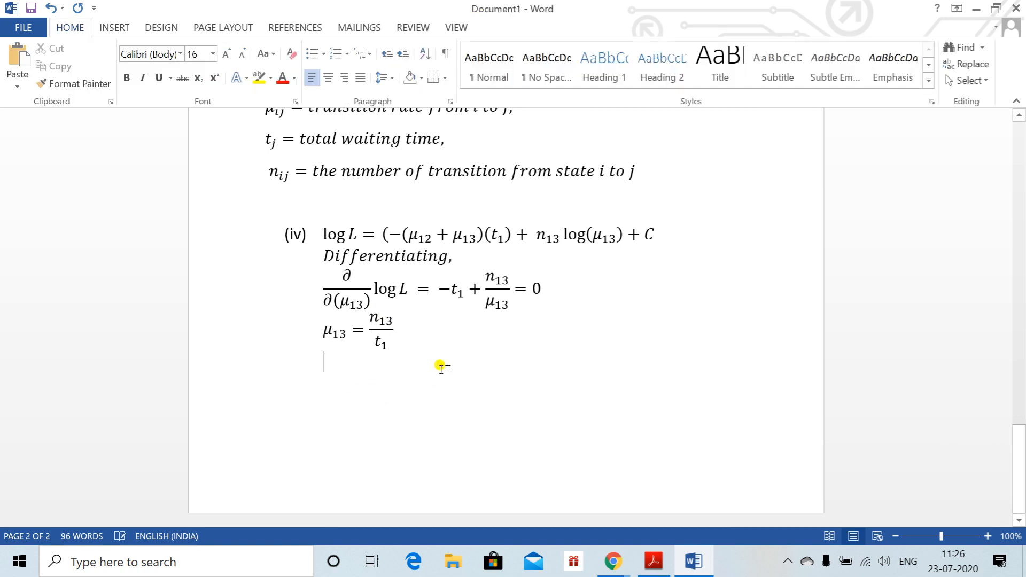
key("Return")
key("Return")
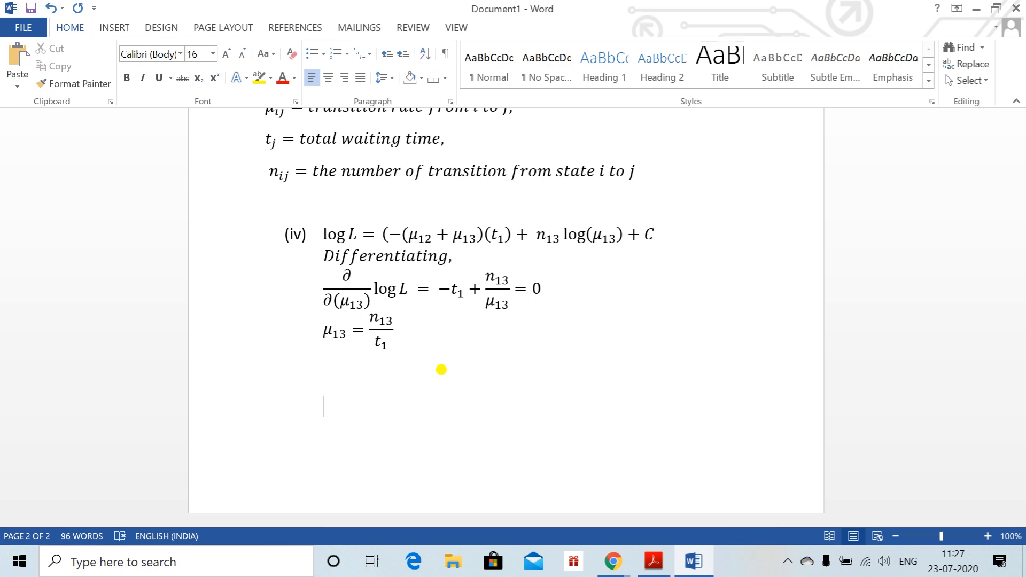
left_click_drag(329, 272, 393, 293)
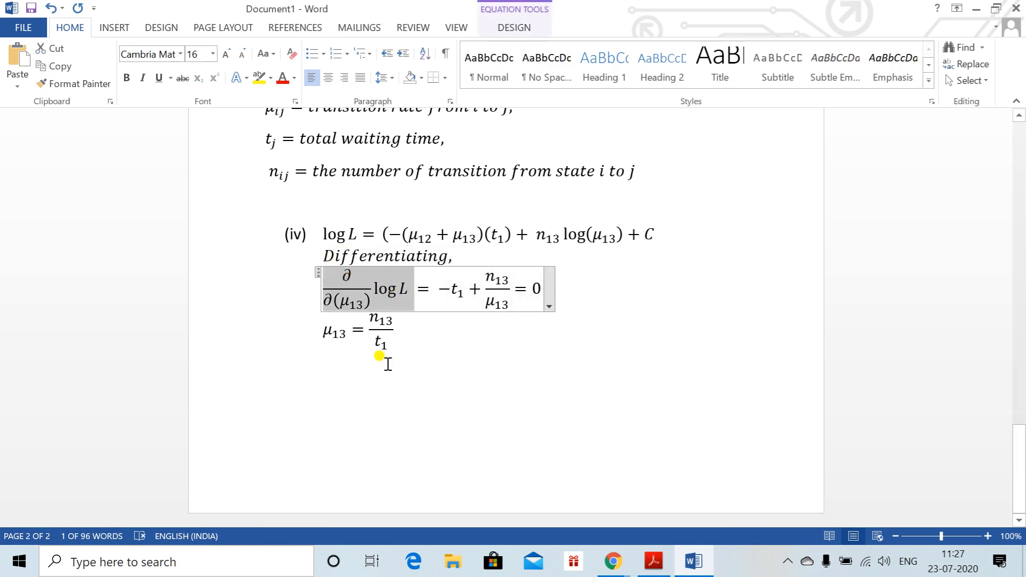
left_click(359, 376)
key("ctrl+v")
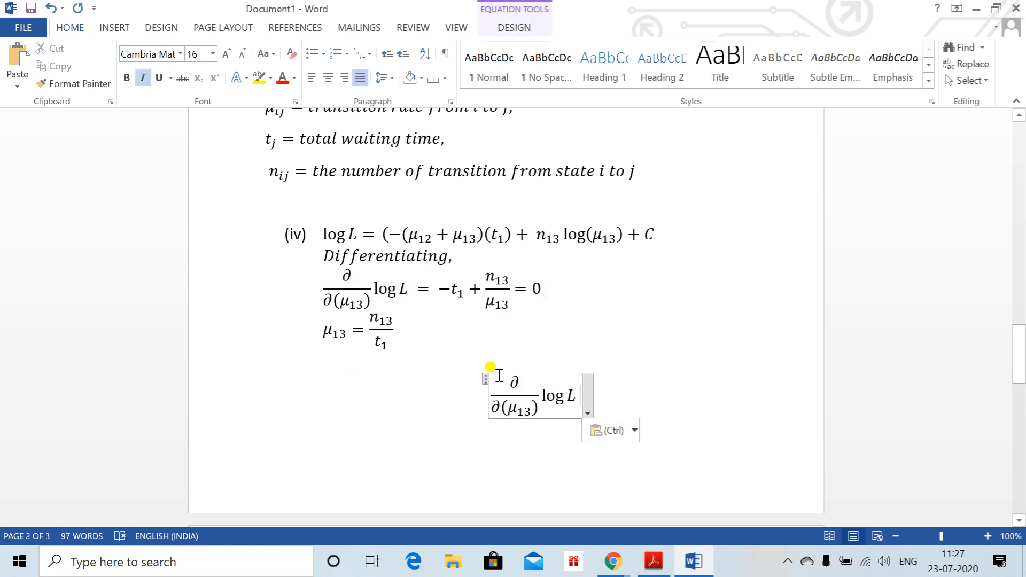
Step: Turn the copied expression into the second derivative ∂²/∂(μ_13)² log L and place the cursor after L
key("Left")
key("Up")
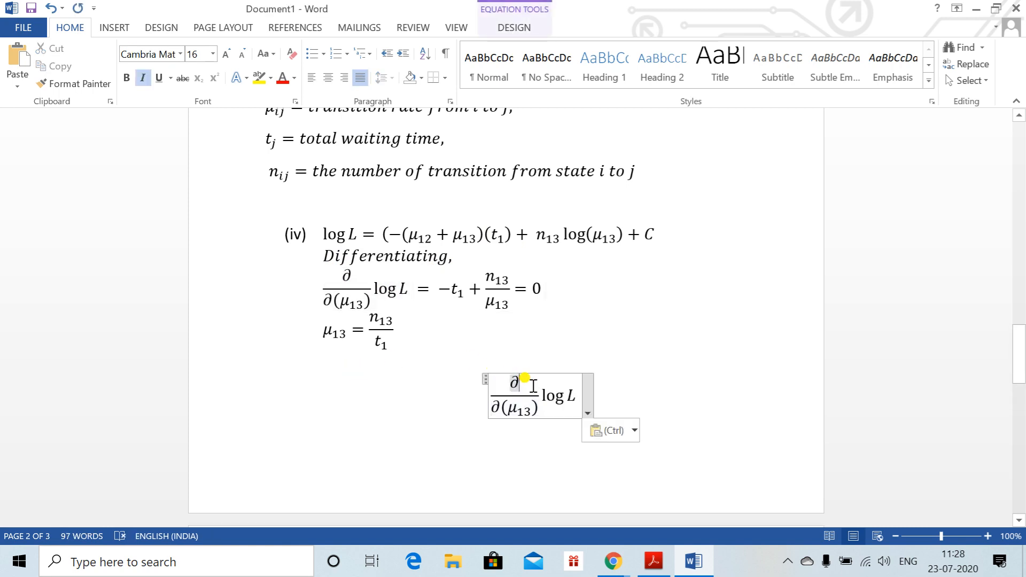
type("^2")
key("space")
key("Down")
key("Right")
key("Right")
key("Right")
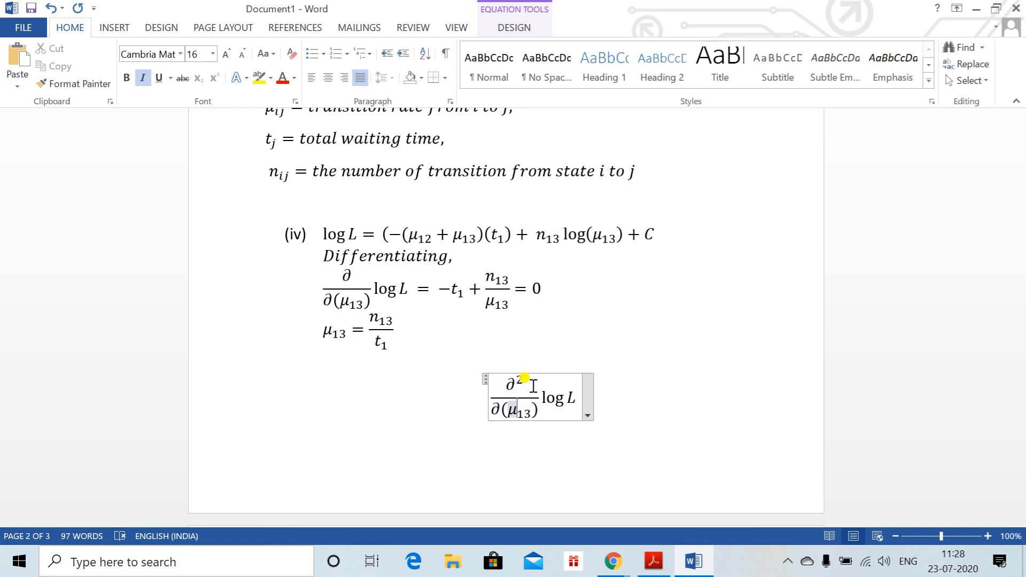
key("Right")
key("Right")
type("^2")
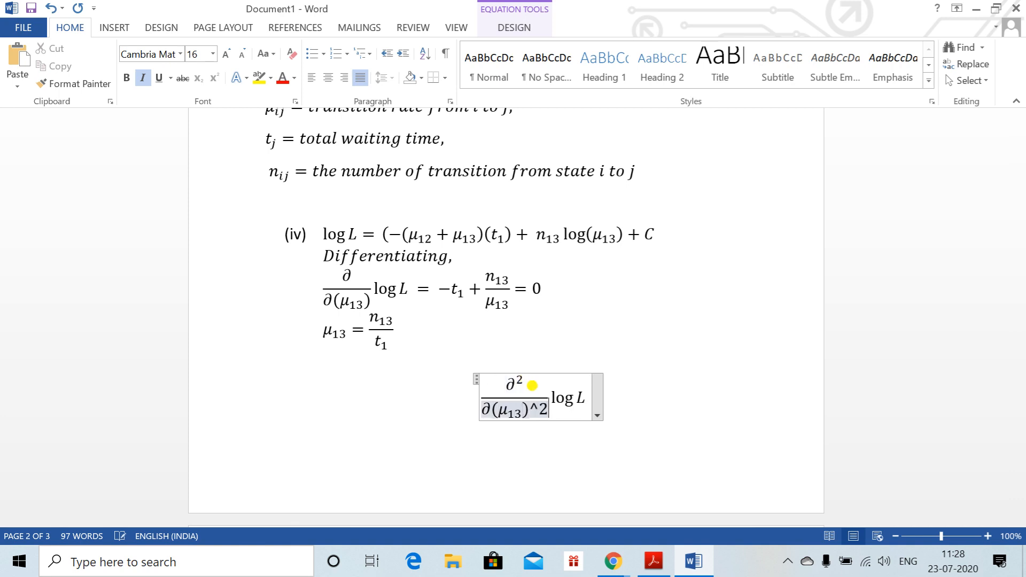
key("space")
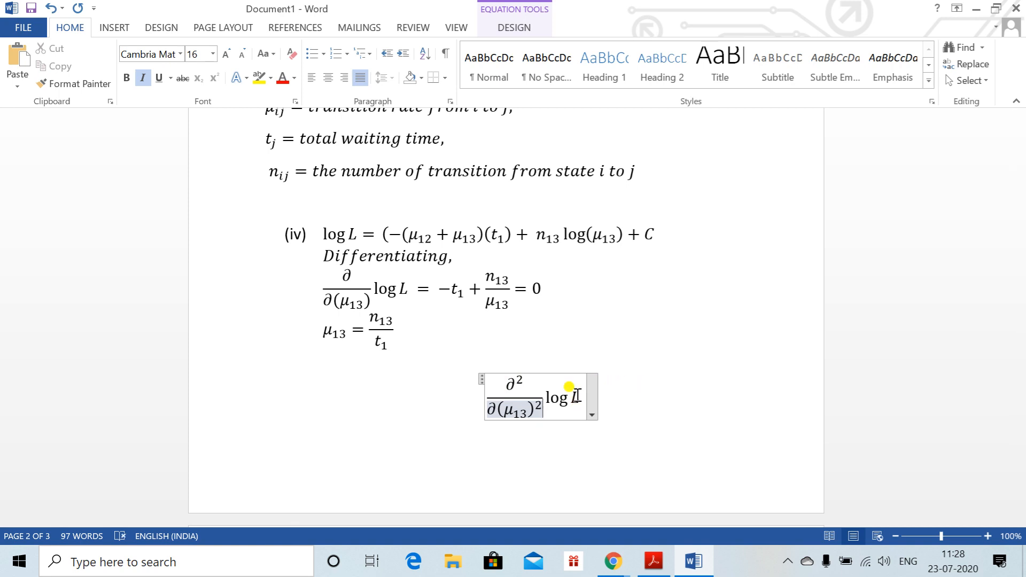
left_click(578, 397)
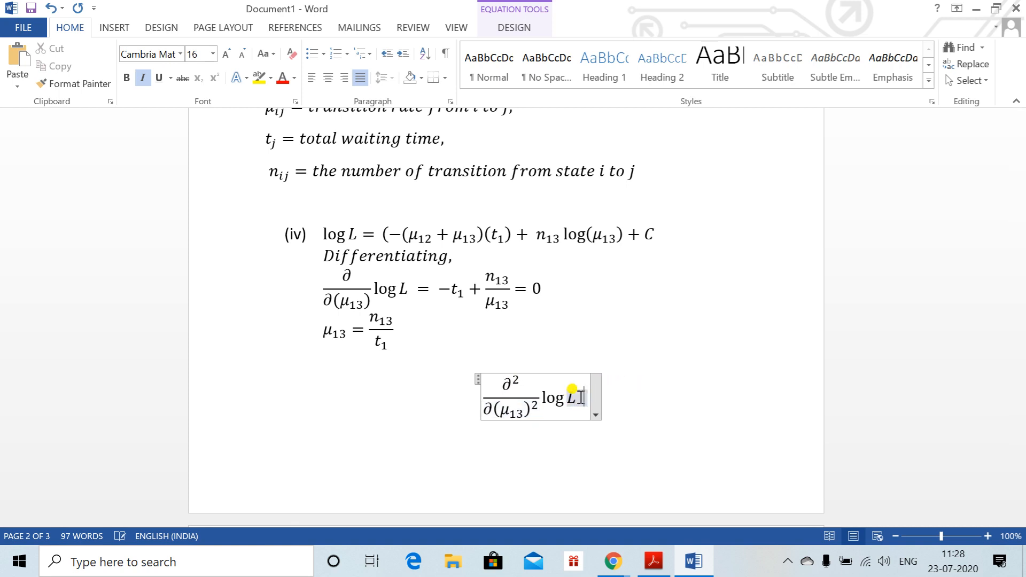
Step: Add "=" after log L in the second-derivative equation and paste a copy of n_13/μ_13 from the first derivative
key("BackSpace")
key("BackSpace")
key("BackSpace")
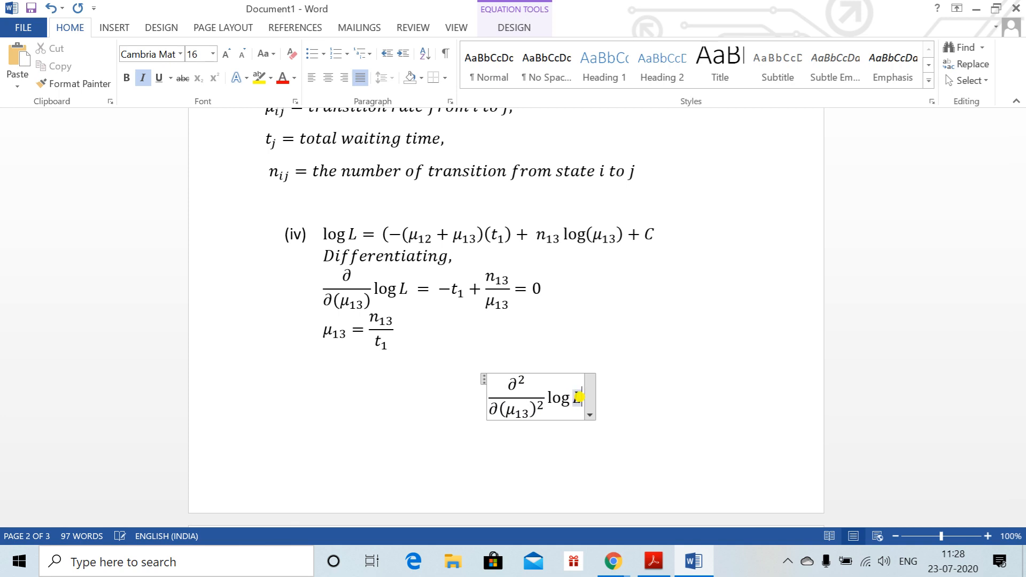
type("=")
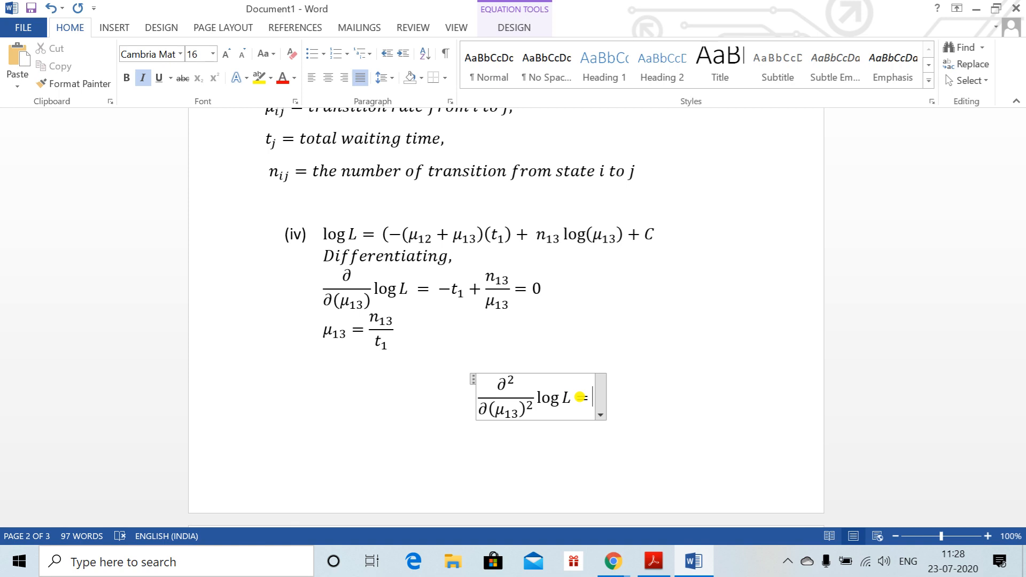
left_click_drag(480, 268, 498, 296)
left_click(592, 407)
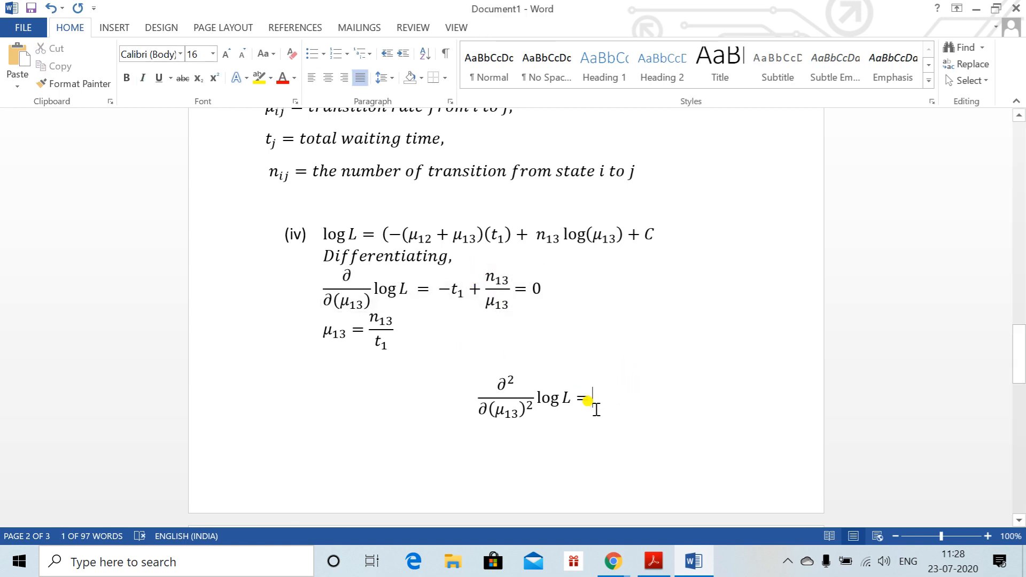
key("ctrl+v")
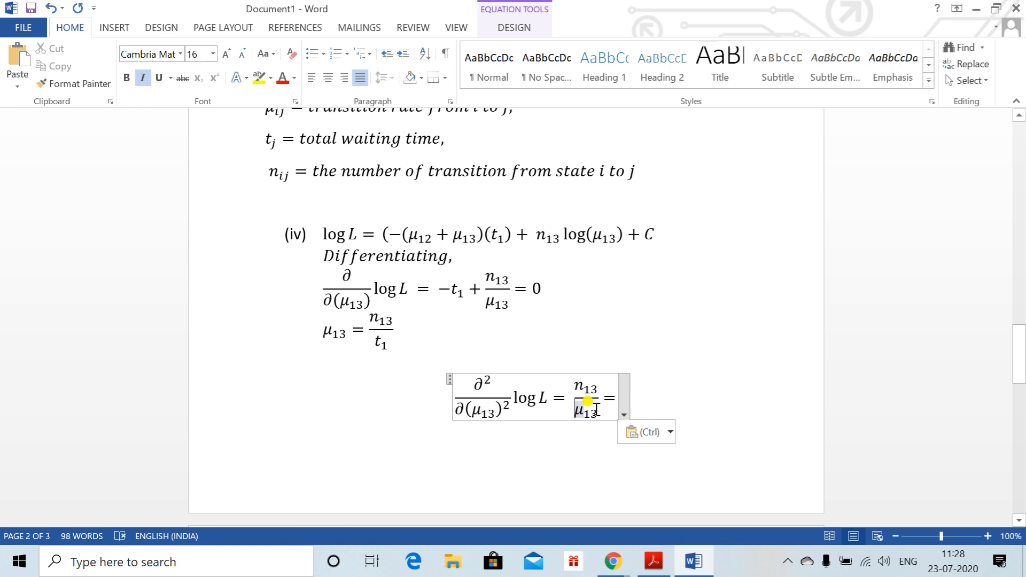
Step: Put a minus sign before the fraction, square μ_13 in its denominator and end the equation with "< 0"
left_click(571, 397)
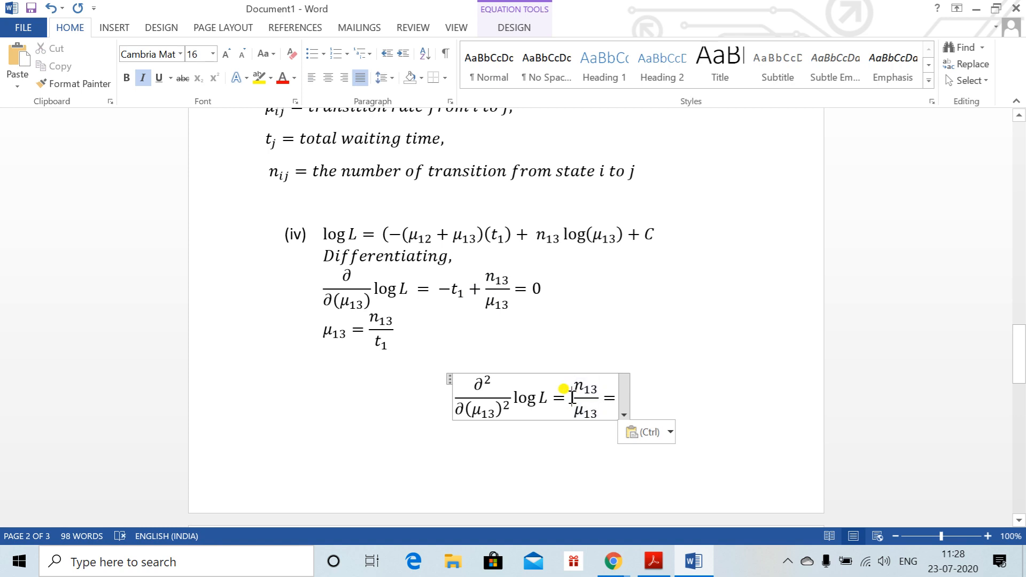
type("-")
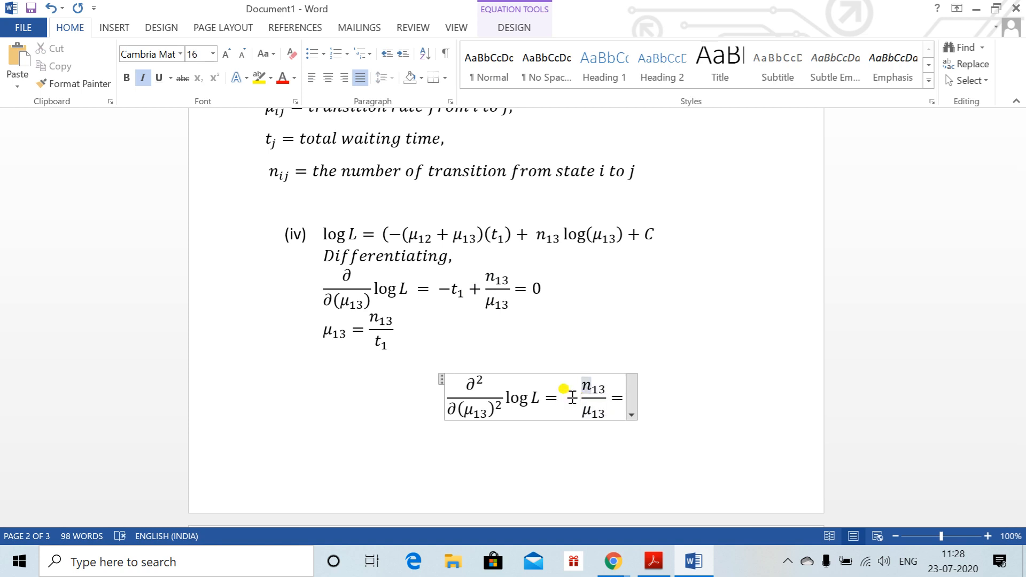
left_click(613, 414)
scroll(613, 414, "down", 2)
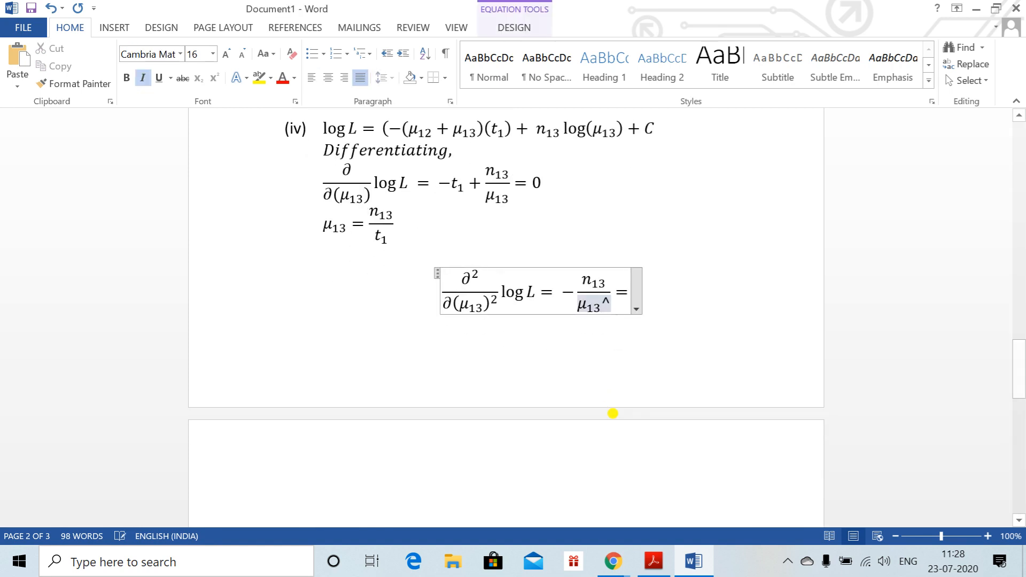
type("^2")
key("space")
key("Right")
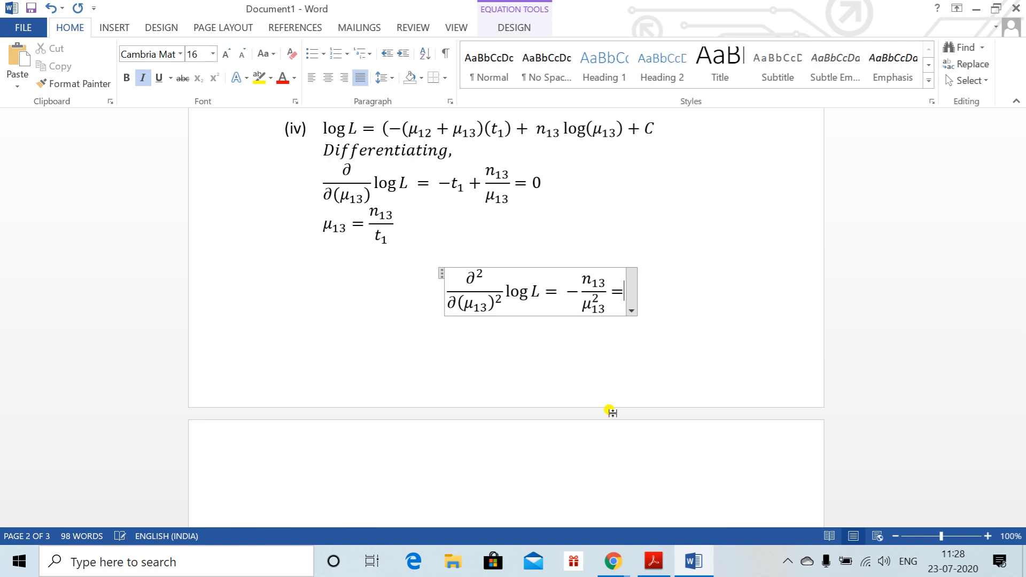
key("BackSpace")
type("<0")
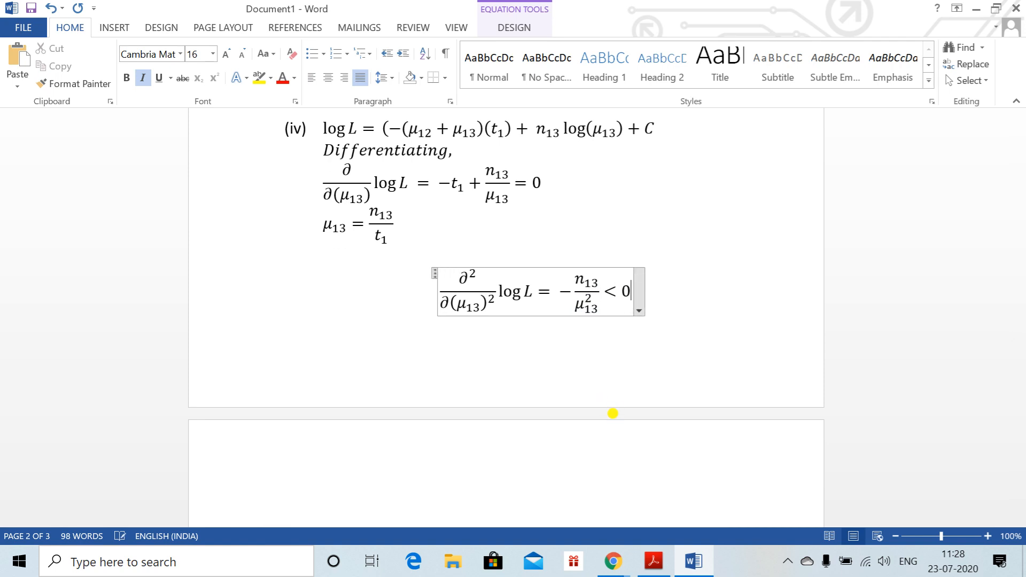
key("Right")
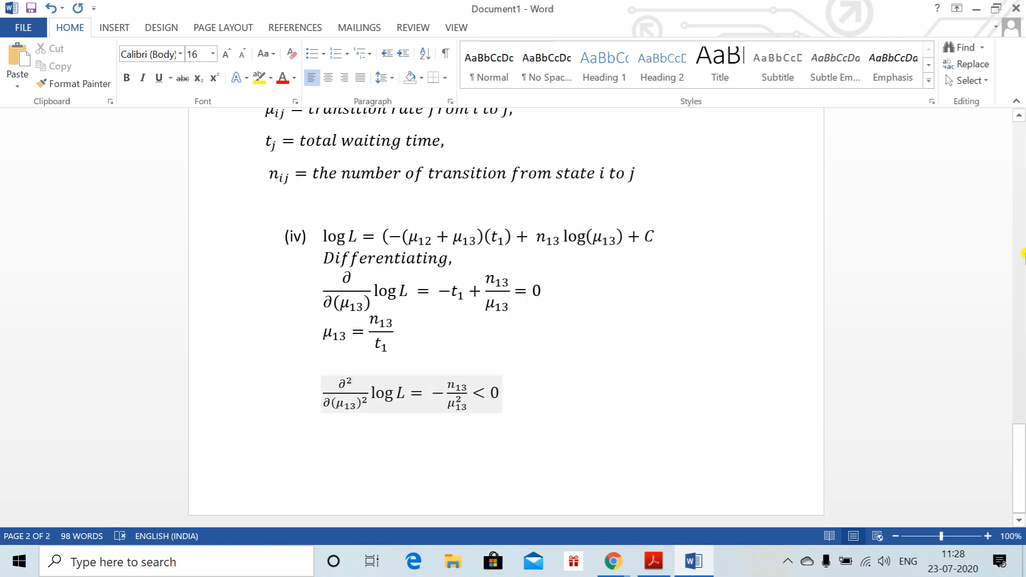
Step: Add blank lines below the second-derivative equation, continuing onto the next page
left_click_drag(1021, 448, 1021, 450)
left_click(580, 406)
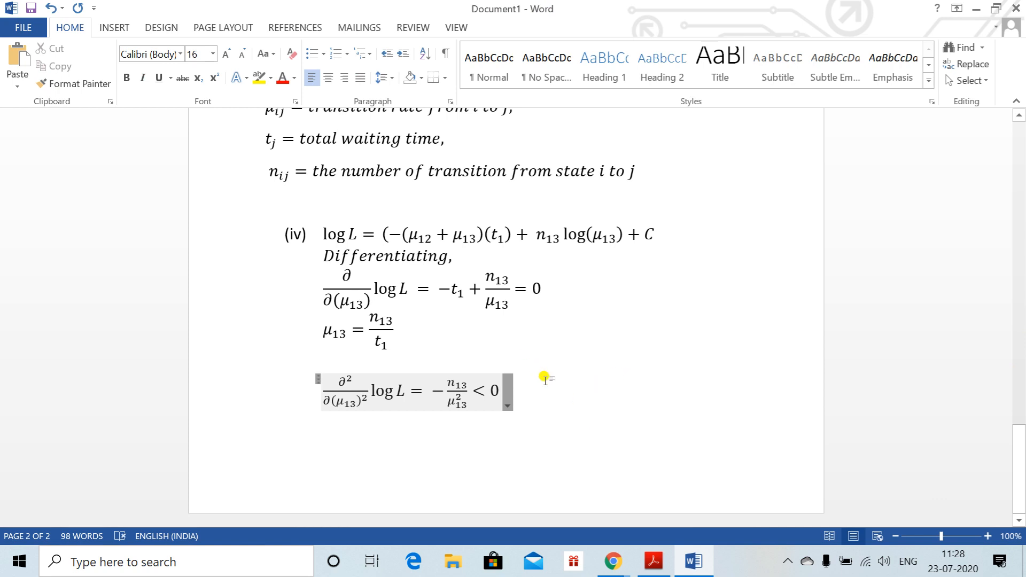
left_click(366, 368)
left_click(549, 368)
key("Return")
key("Return")
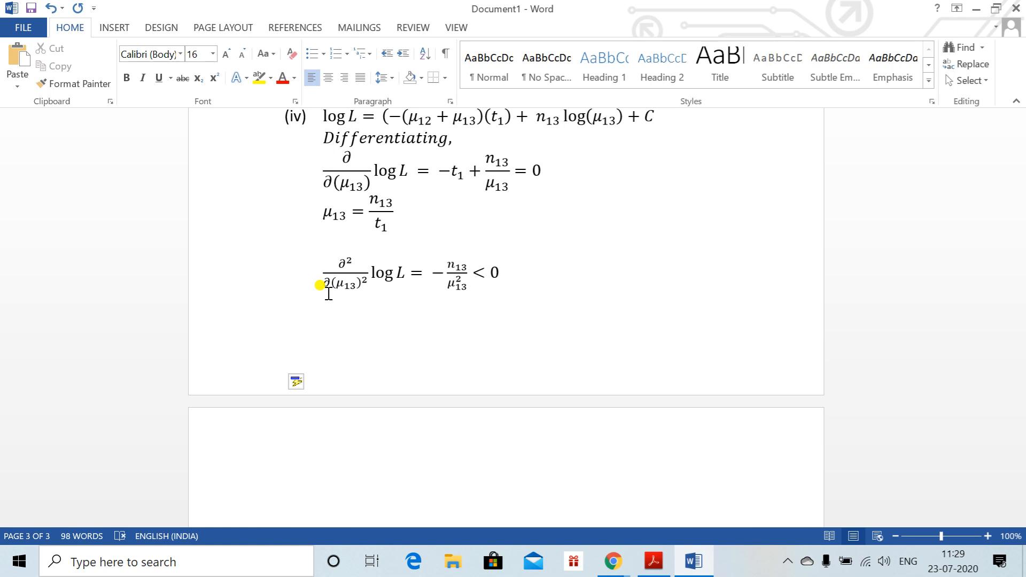
Step: Copy ∂/∂(μ_13) log L = −t_1 + n_13/μ_13 from the first-derivative line and paste it on page 3
left_click(344, 156)
left_click_drag(344, 156, 505, 187)
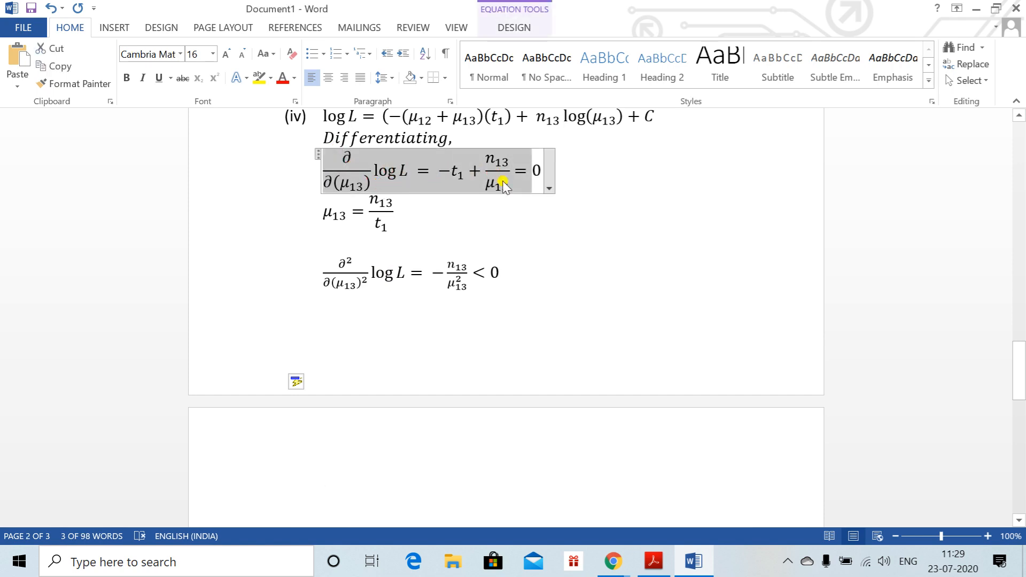
key("shift+Left")
key("ctrl+c")
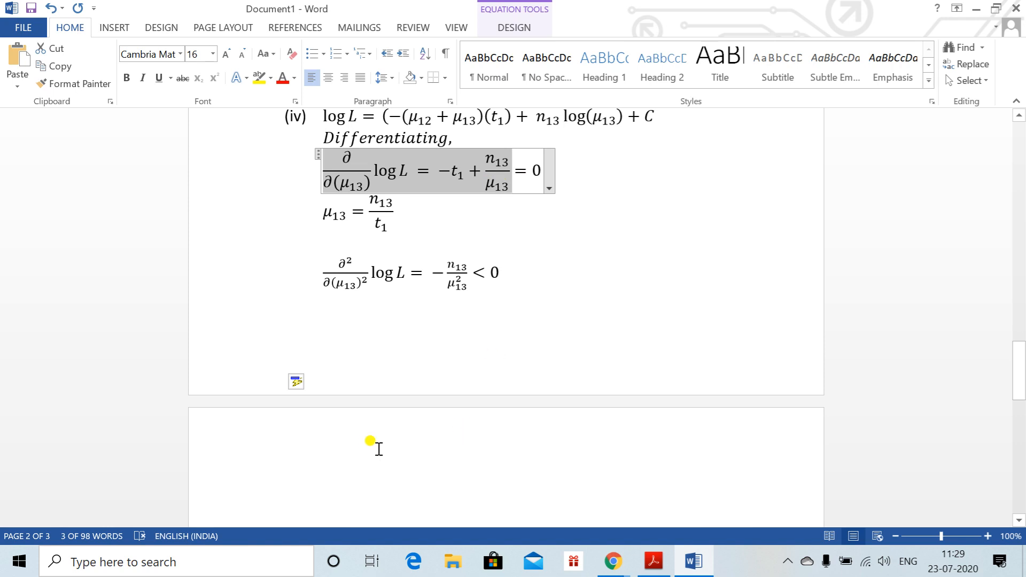
left_click(366, 443)
key("ctrl+v")
Step: Turn the left side of the pasted equation into the second derivative ∂²/∂(μ_13)² log L
left_click(478, 495)
type("^2")
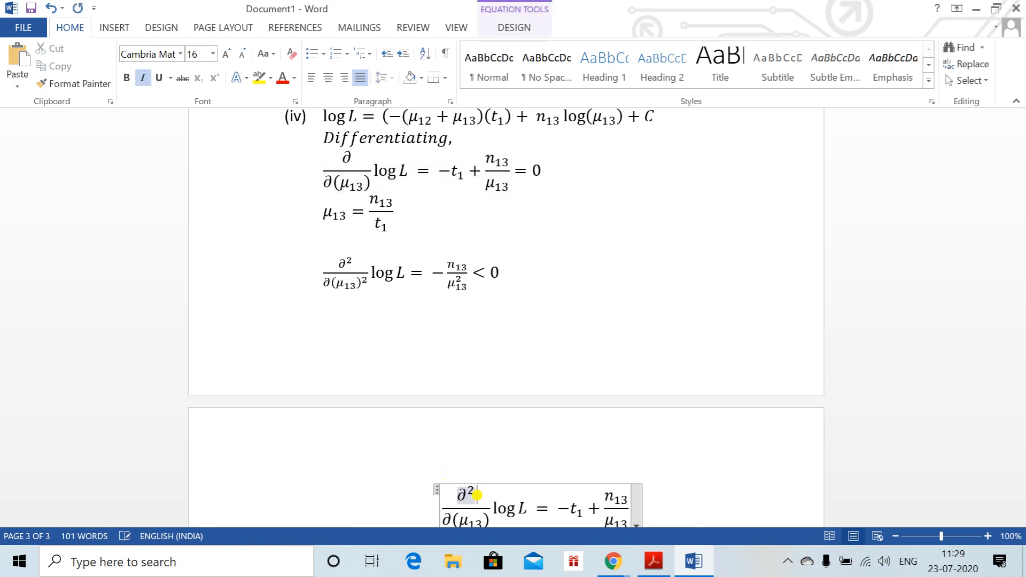
key("Down")
left_click(493, 513)
scroll(486, 511, "down", 1)
left_click(490, 513)
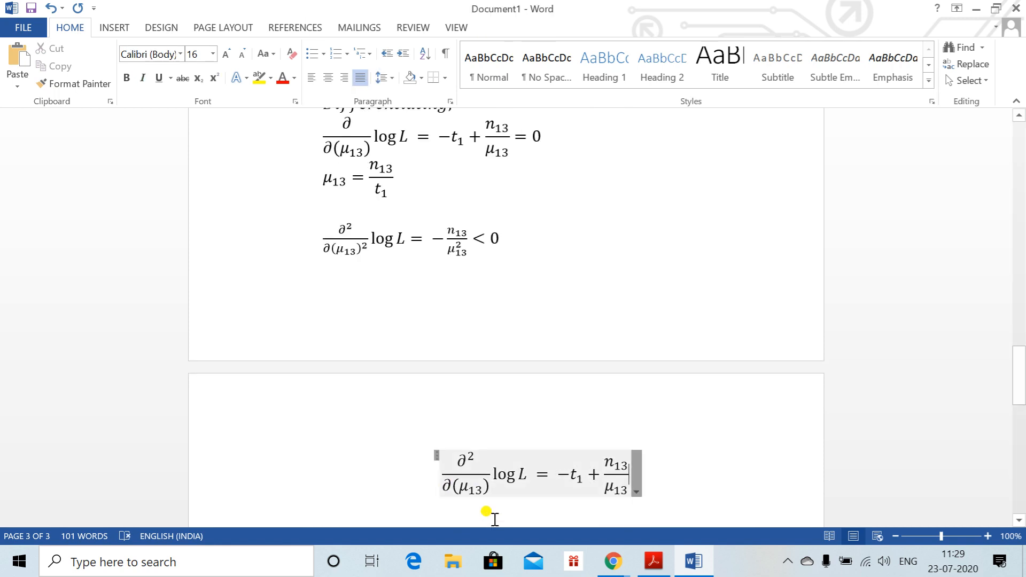
left_click(494, 483)
double_click(483, 487)
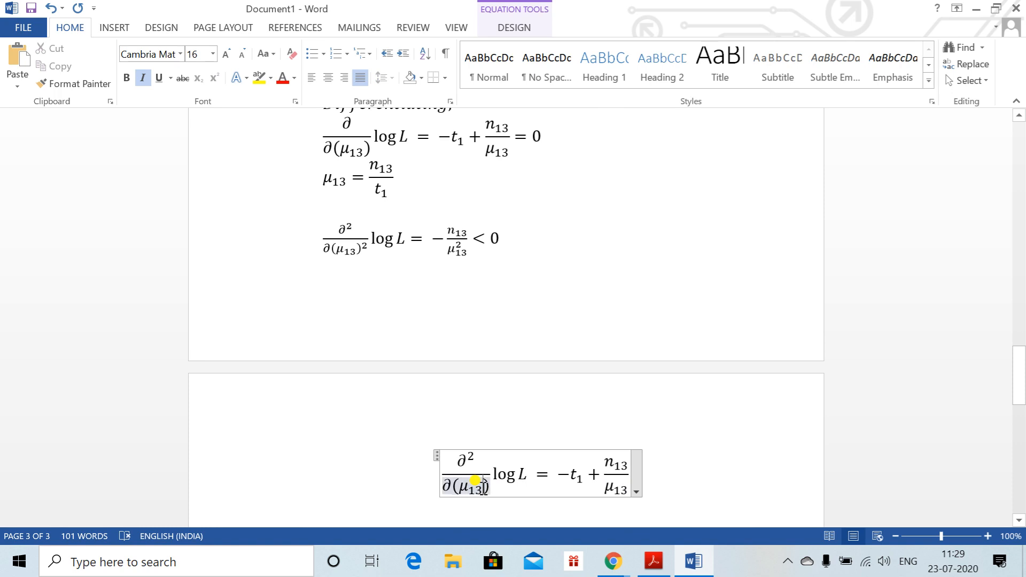
type("^2")
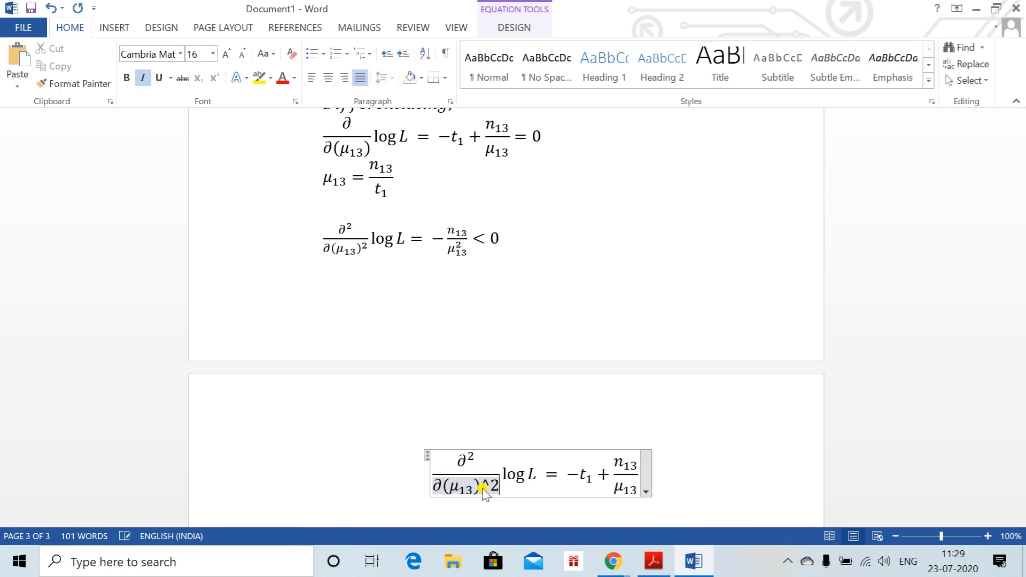
Step: Remove t_1 and the plus sign from the page 3 equation, leaving −n_13/μ_13 on the right side
left_click(597, 470)
key("BackSpace")
key("BackSpace")
key("BackSpace")
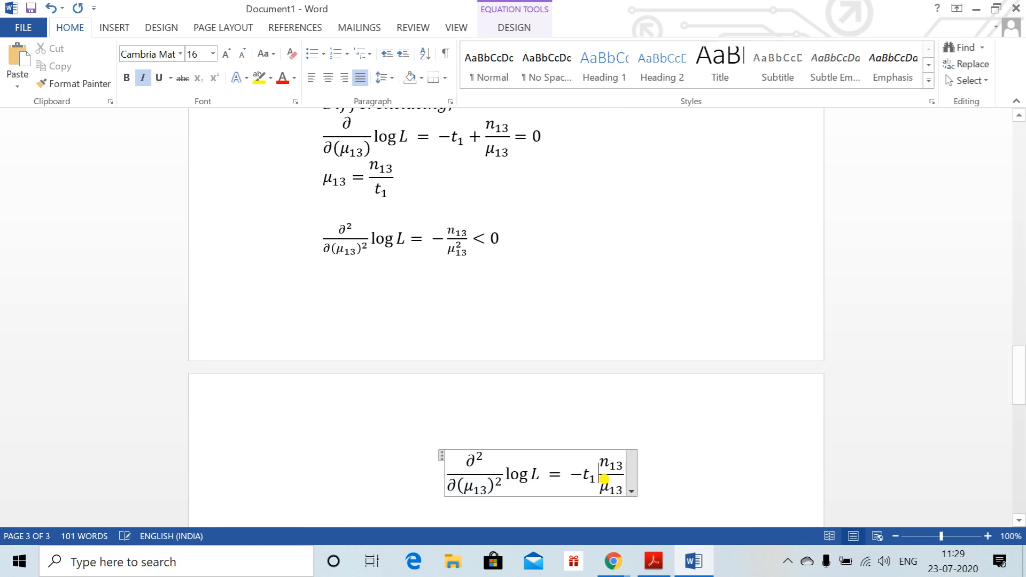
key("Down")
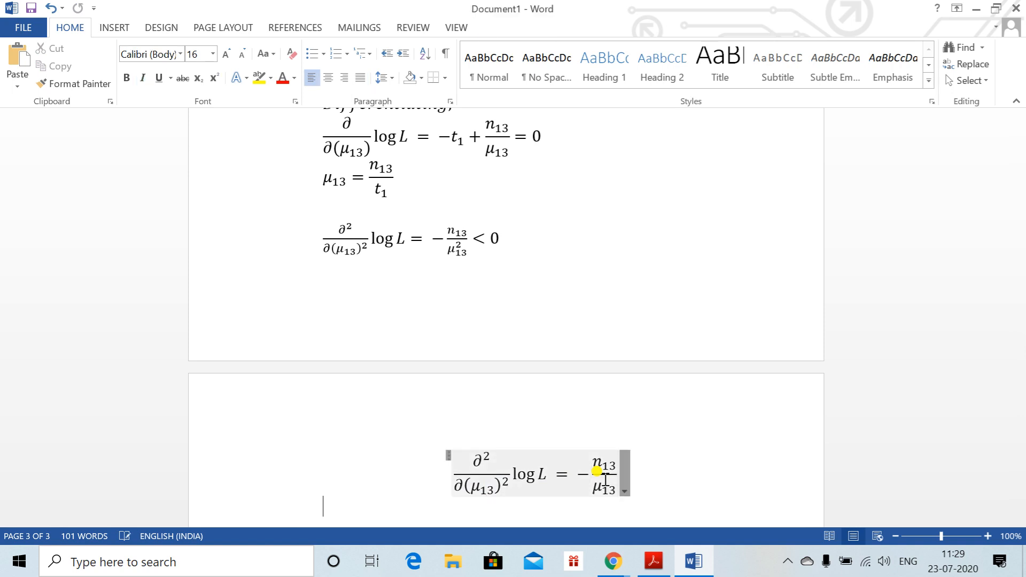
Step: Square μ_13 in the denominator of the page 3 equation and append "< 0"
left_click(598, 476)
key("Right")
key("Right")
key("Right")
key("Right")
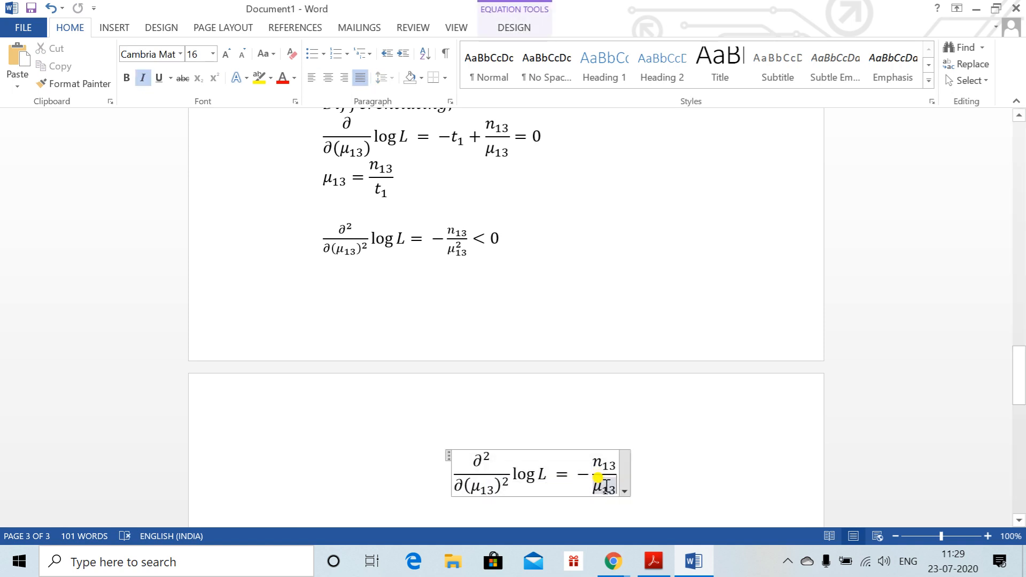
type("^2")
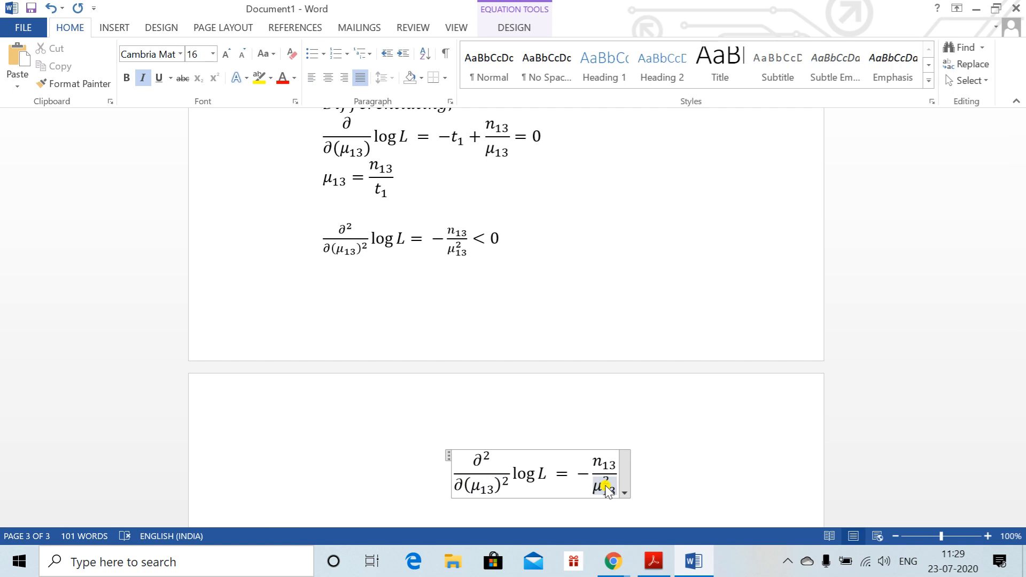
left_click(694, 476)
left_click(638, 474)
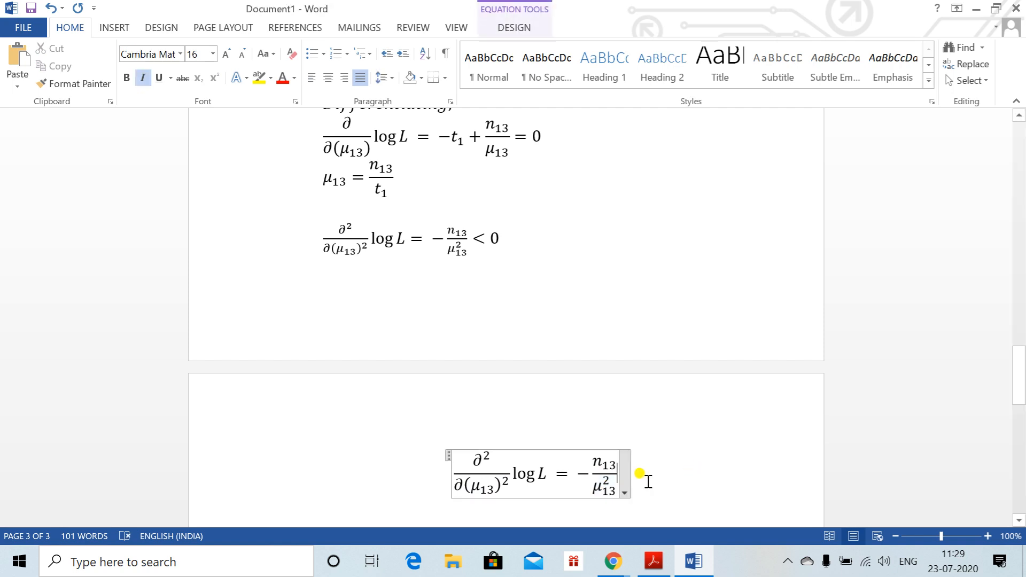
type("<0")
left_click(694, 407)
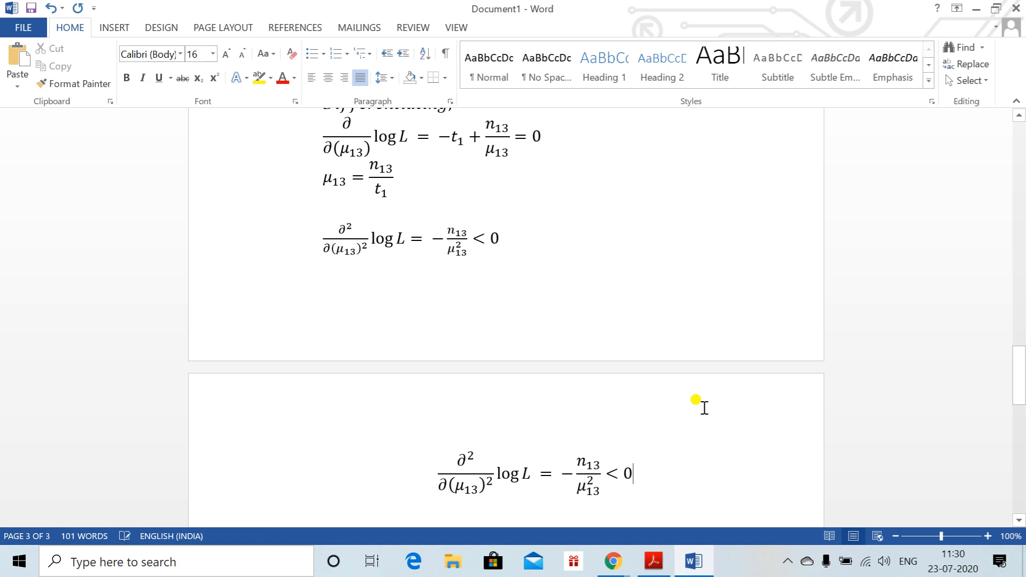
Step: Check the question parts in the CS2 Word Class 2 PDF and start list item (v) below the page 3 equation in Word
left_click_drag(1020, 374, 1022, 392)
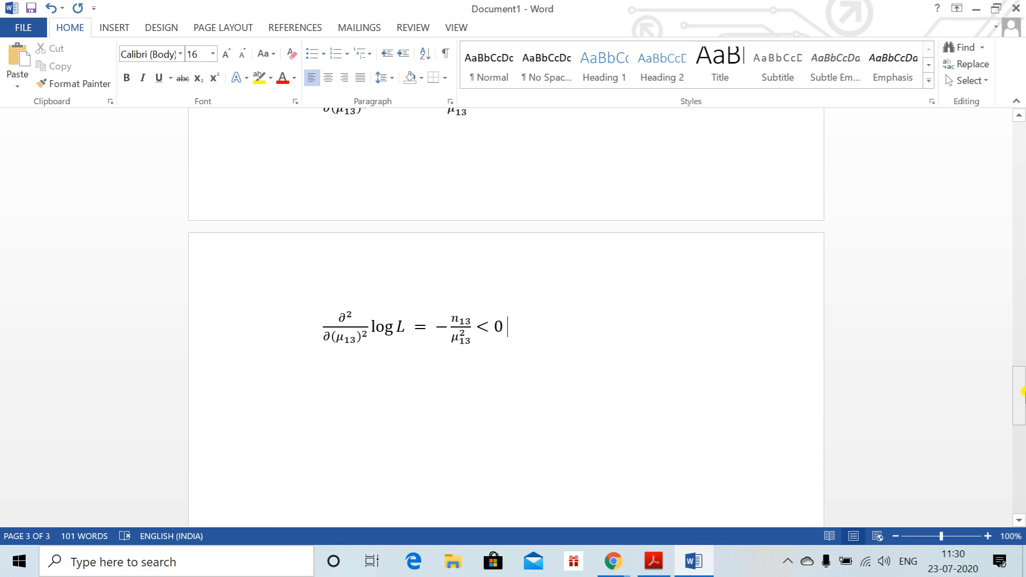
key("alt+Tab")
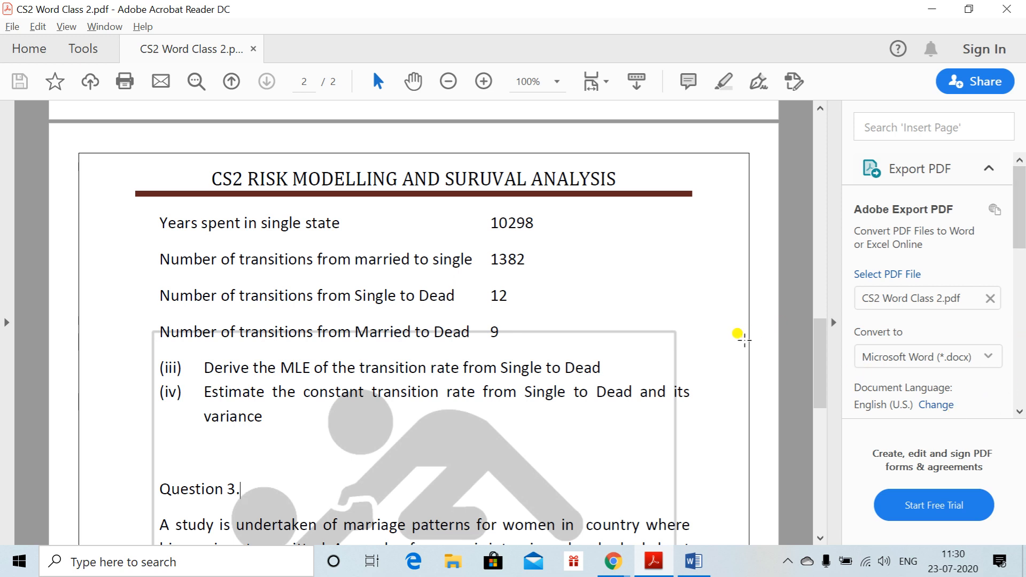
left_click_drag(815, 338, 818, 350)
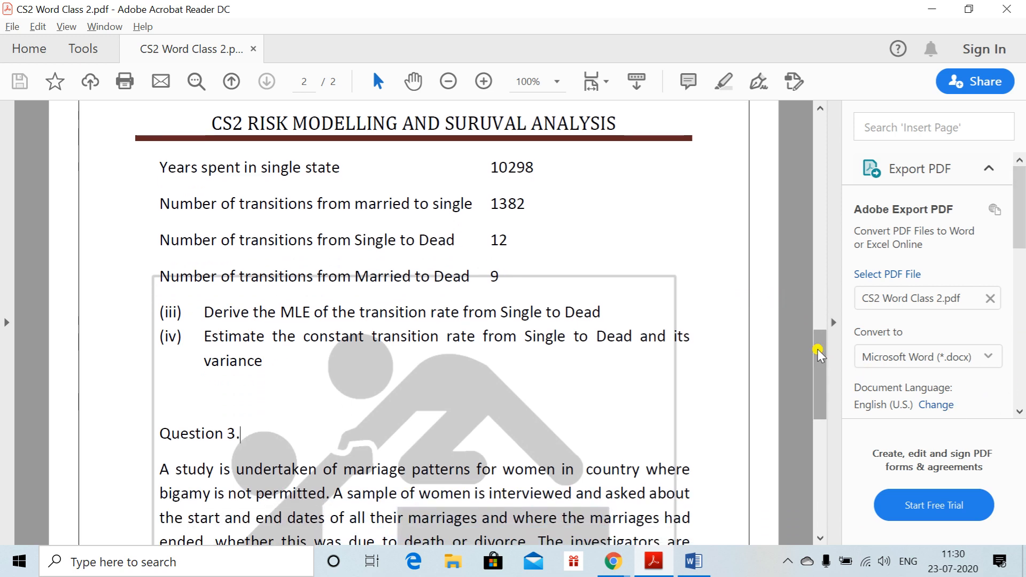
key("alt+Tab")
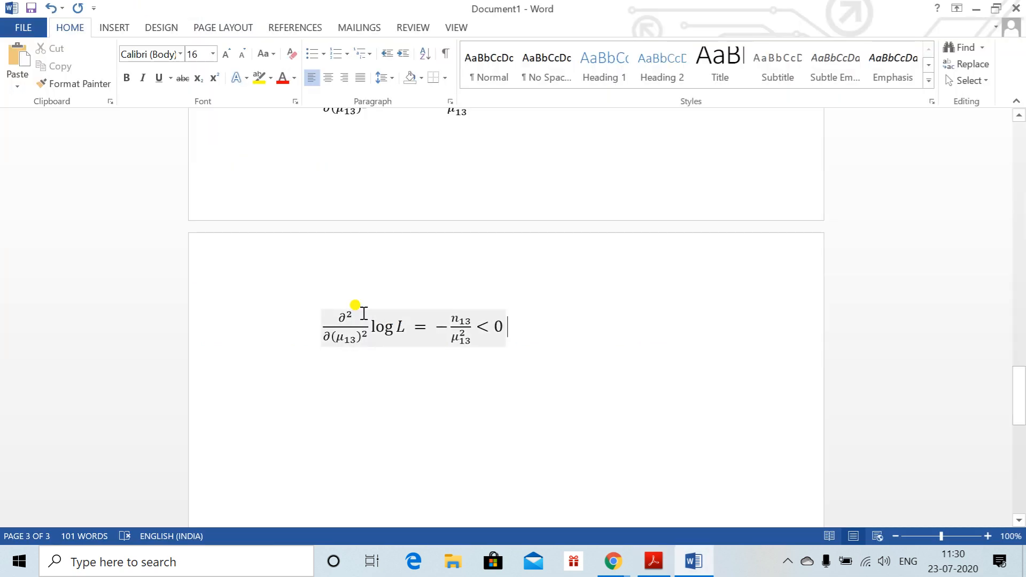
left_click(308, 384)
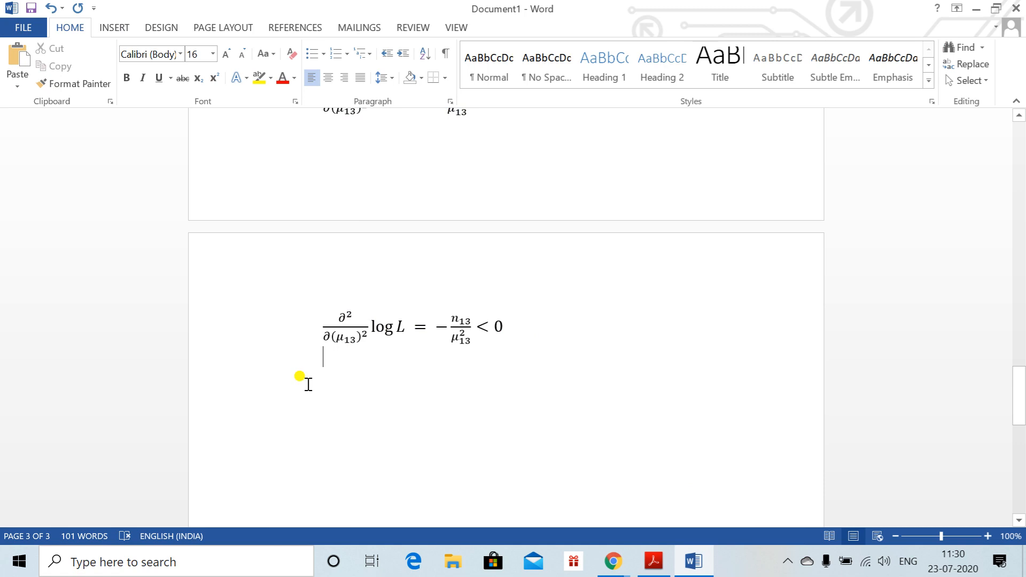
left_click(540, 356)
key("Return")
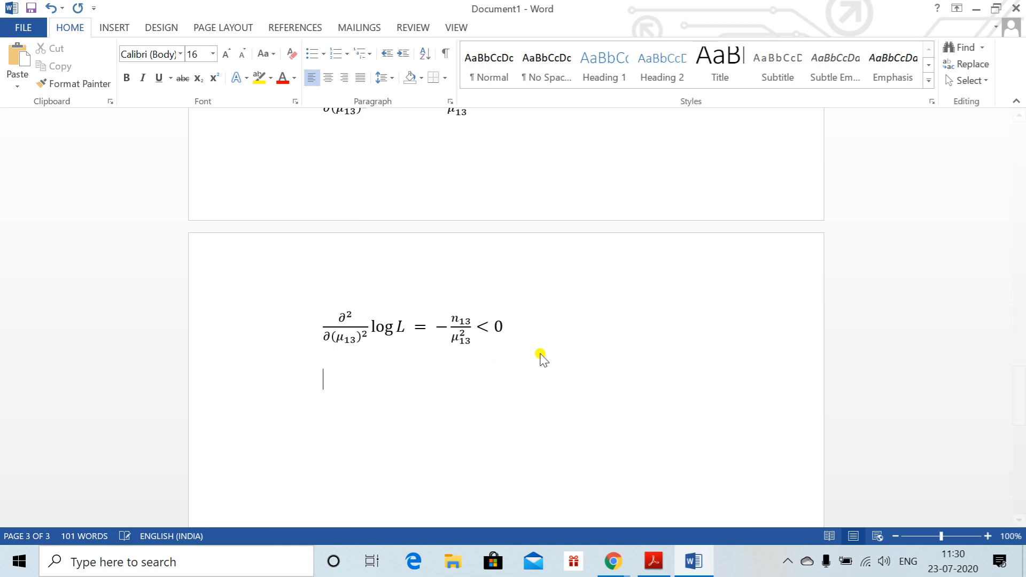
type("(ii")
key("alt+Tab")
key("alt+Tab")
type("v)")
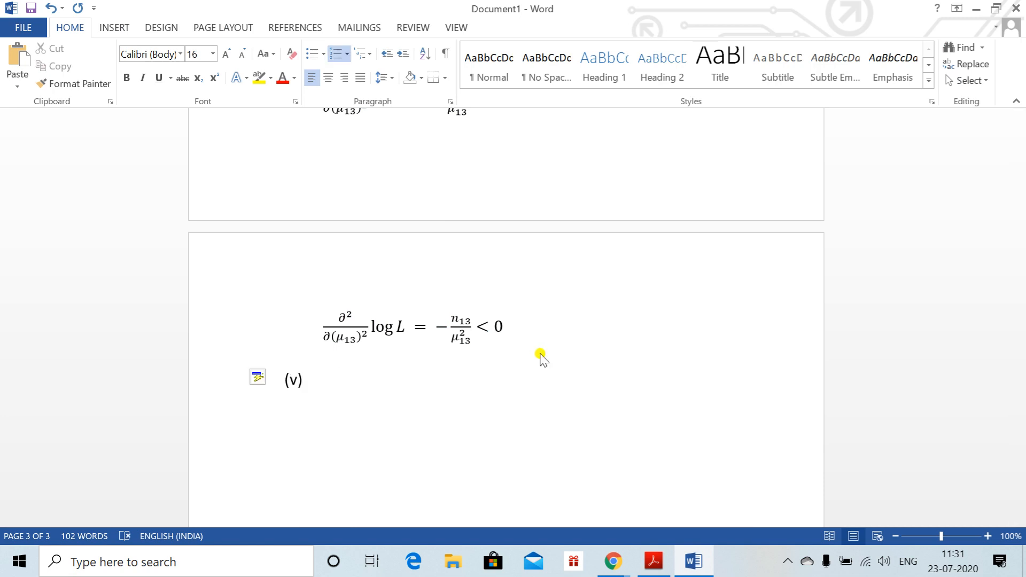
Step: Review the part (iv) derivation from the log L equation down to list item (v)
key("ctrl+z")
key("Up")
key("Up")
key("Up")
key("Up")
key("Up")
key("Up")
key("Up")
key("Up")
key("Up")
key("Up")
key("Up")
key("Up")
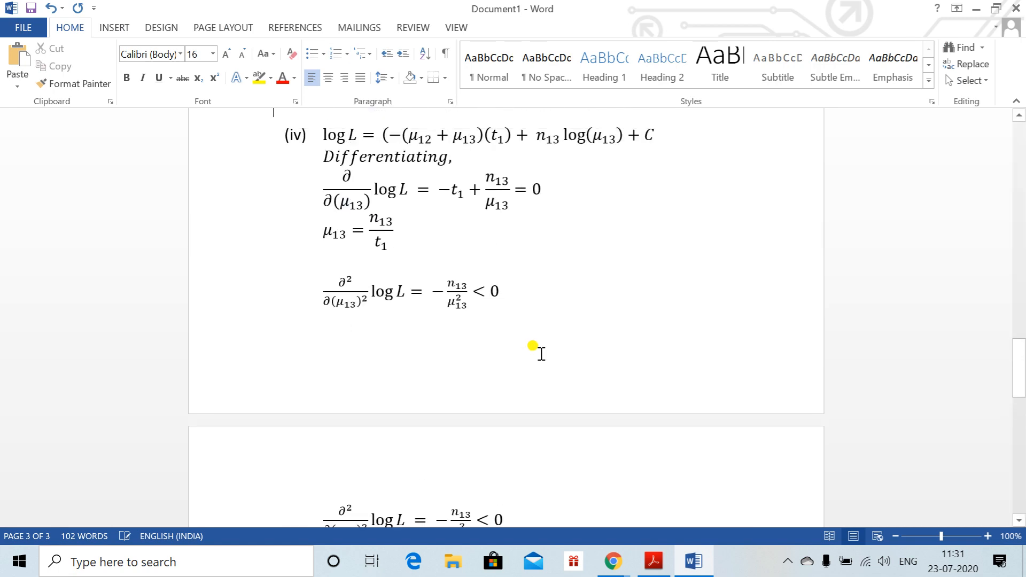
key("Down")
key("Down")
key("Down")
key("Down")
key("Down")
key("Down")
key("Down")
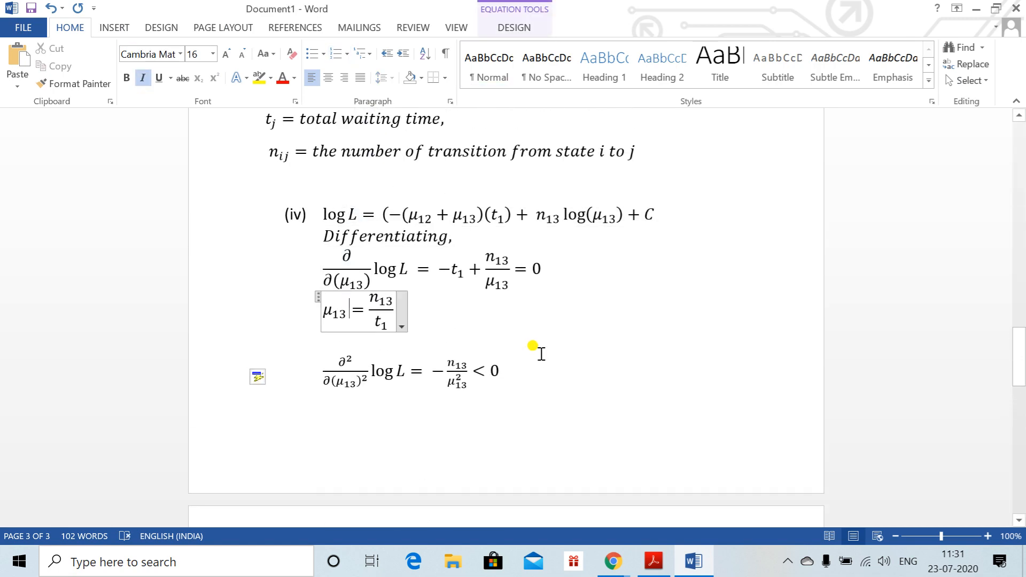
key("Down")
key("Down")
key("Down")
key("Down")
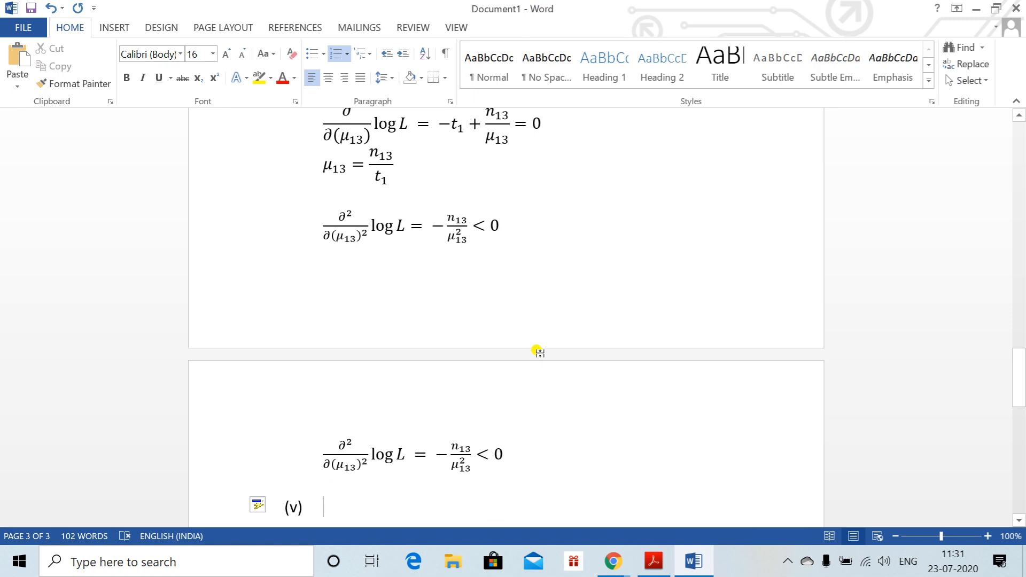
Step: Copy the equation μ_13 = n_13/t_1 from the page 2 derivation into list item (v)
left_click_drag(323, 160, 367, 168)
left_click(344, 504)
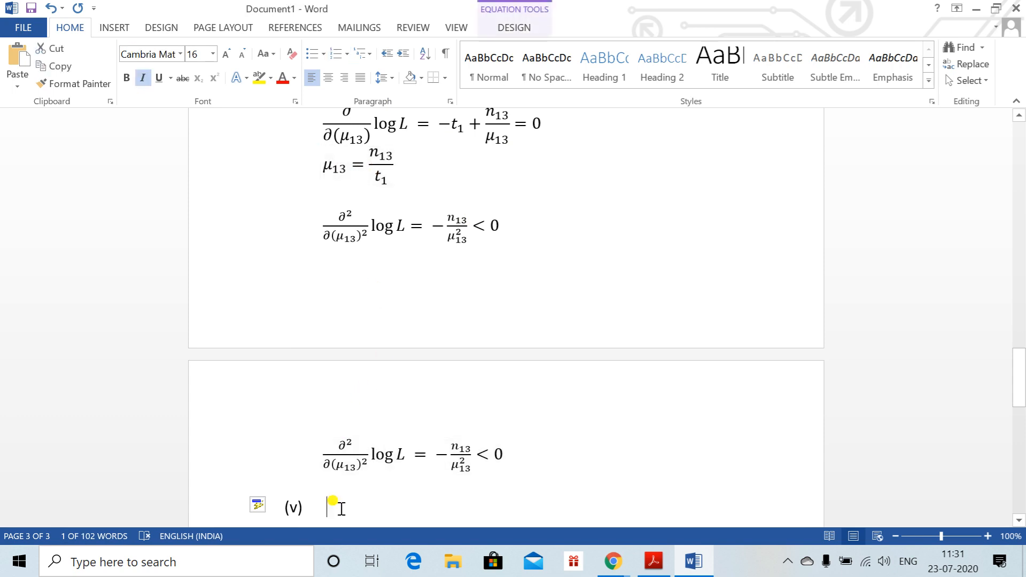
key("ctrl+v")
Step: Replace the numerator n_13 in the item (v) equation with 12, the Single-to-Dead transition count from the CS2 Word Class 2 PDF
left_click(379, 455)
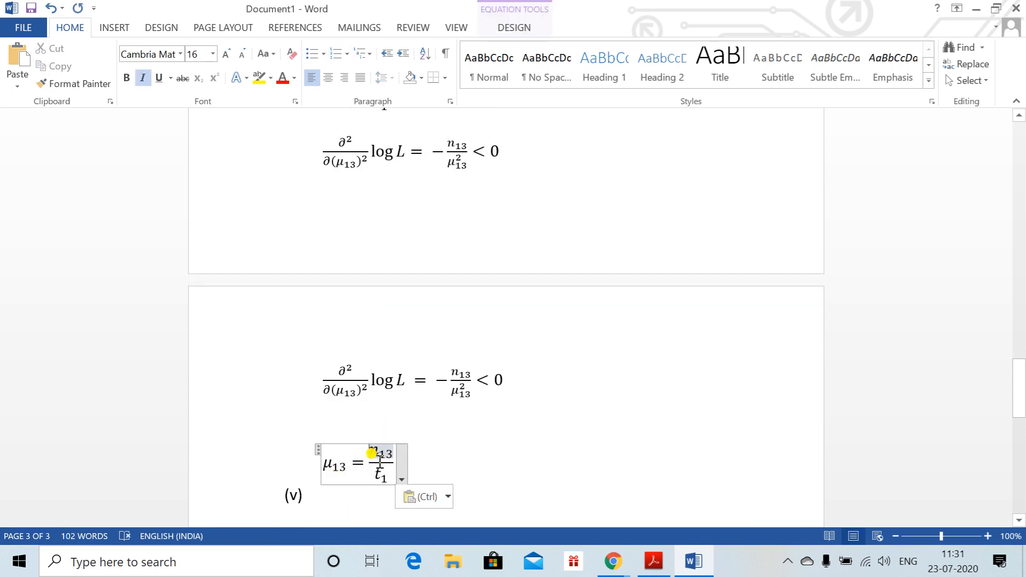
key("BackSpace")
key("BackSpace")
key("BackSpace")
key("BackSpace")
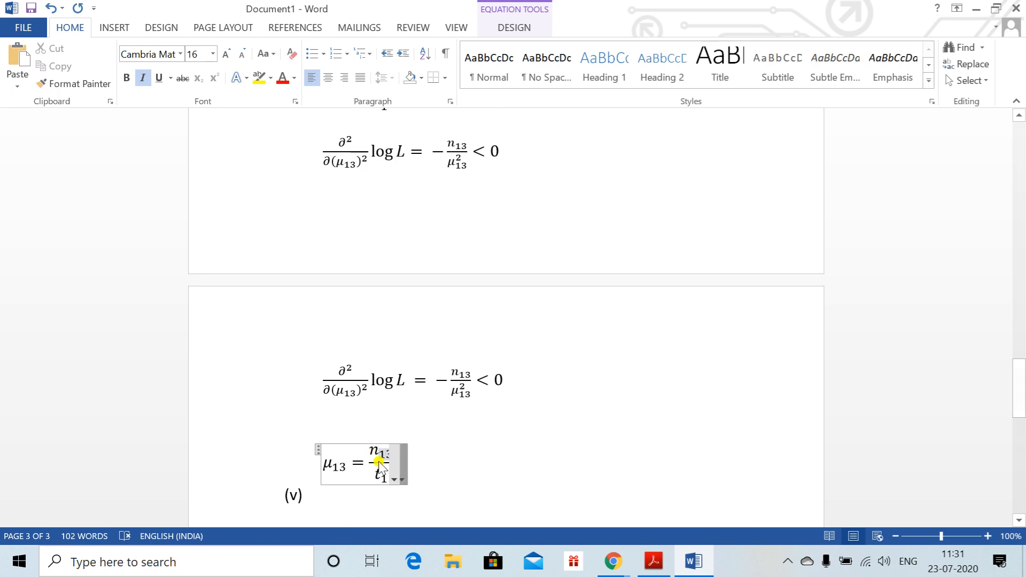
key("alt+Tab")
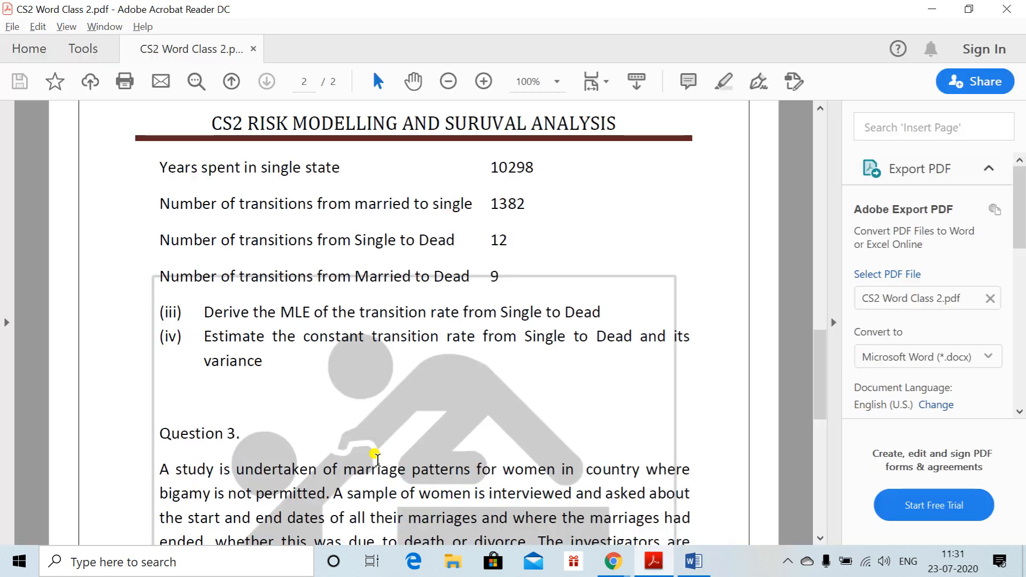
key("alt+Tab")
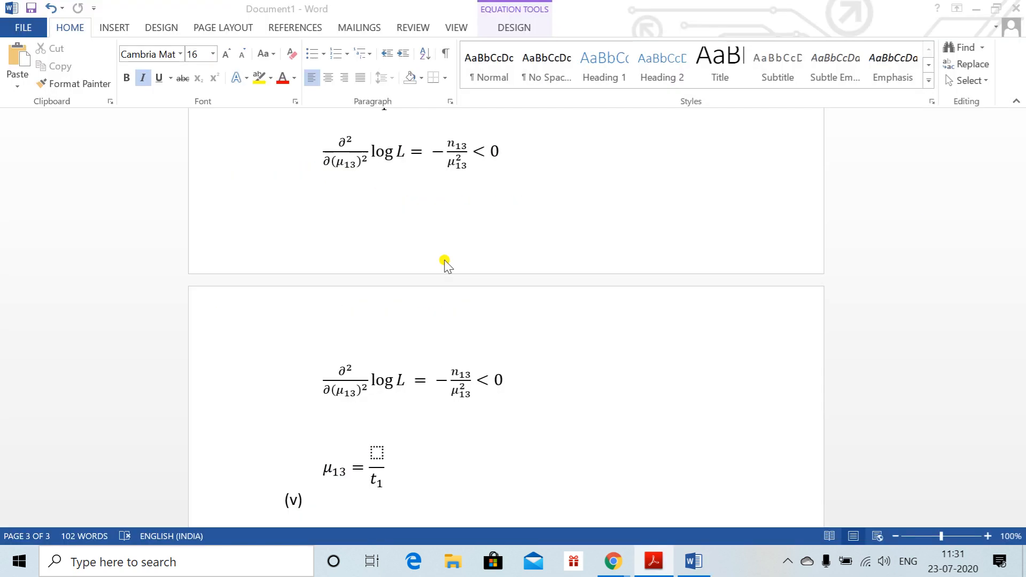
type("12")
key("Down")
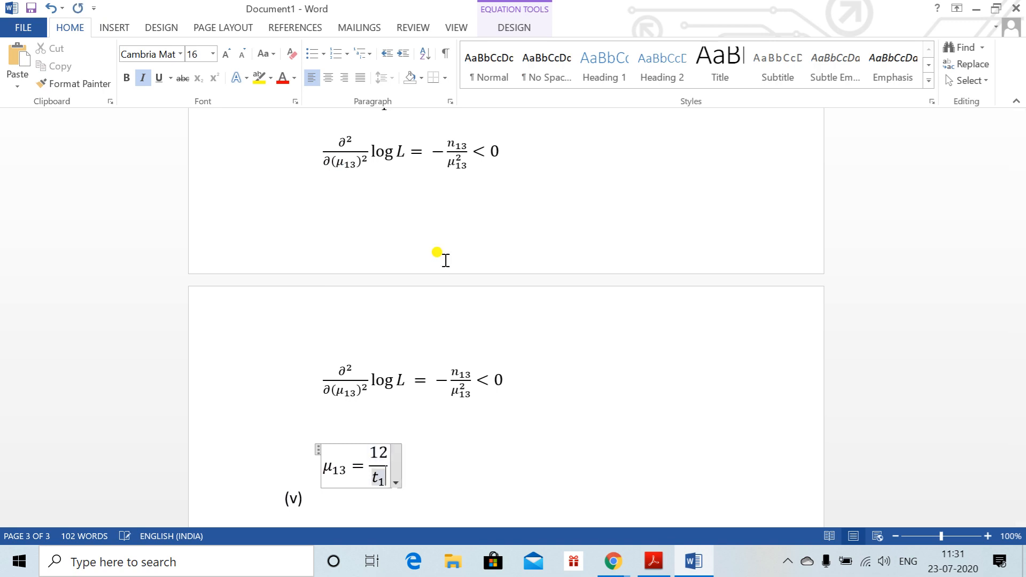
Step: Replace the denominator t_1 with 10298, the years spent single in the PDF, and append "= 0.001165" to the equation
key("alt+Tab")
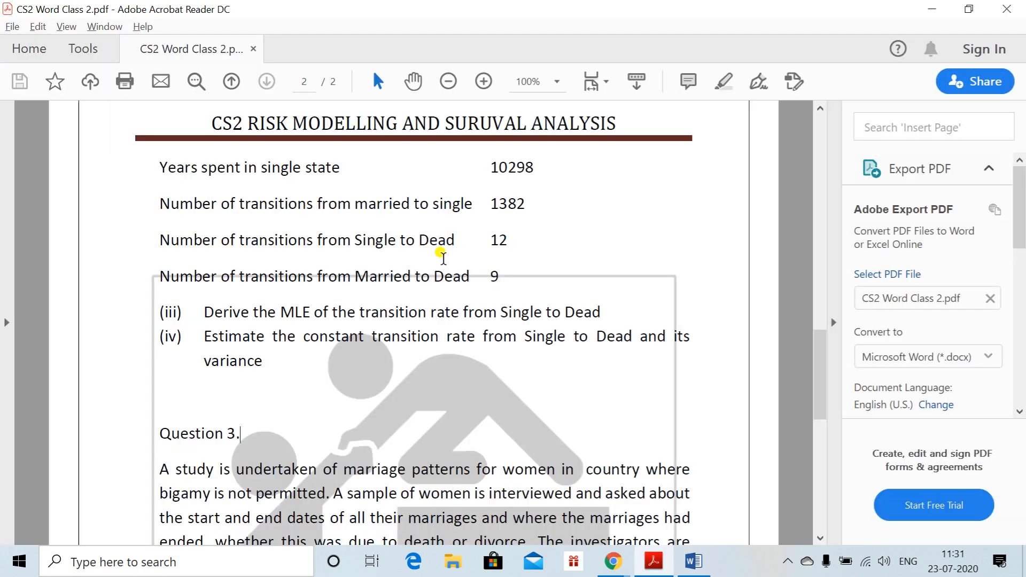
key("alt+Tab")
type("10298")
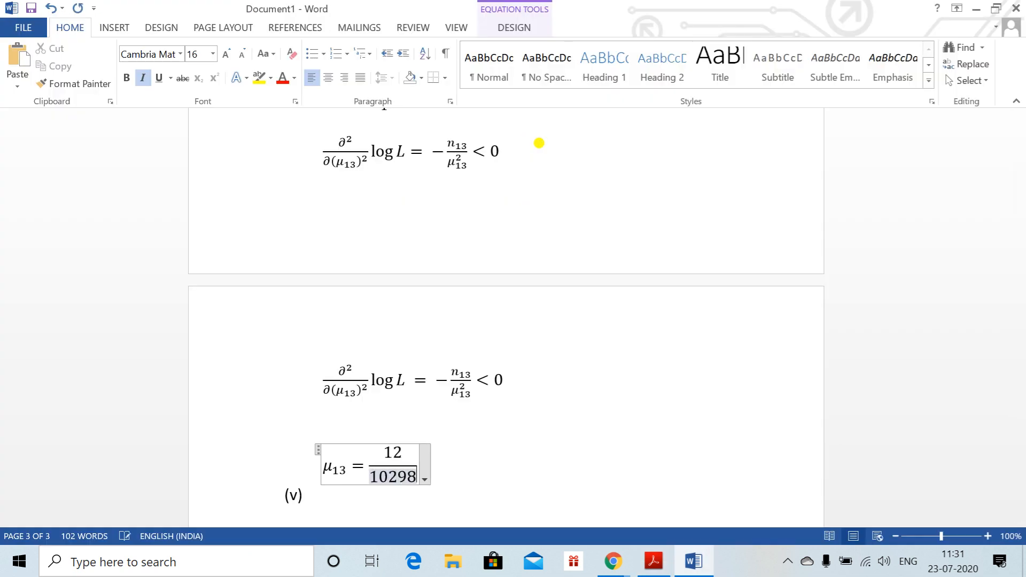
key("Right")
type("= ")
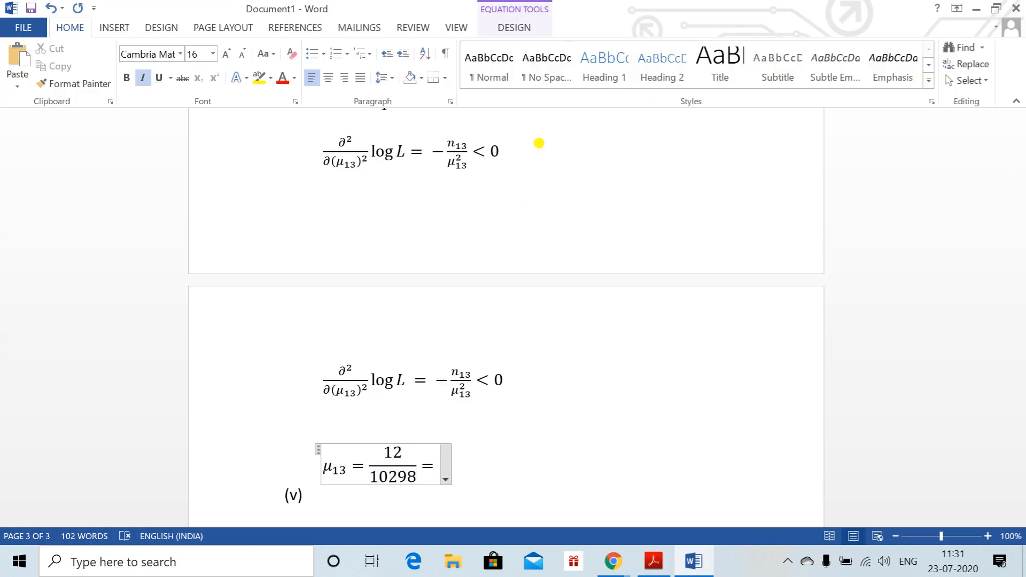
type("0.0")
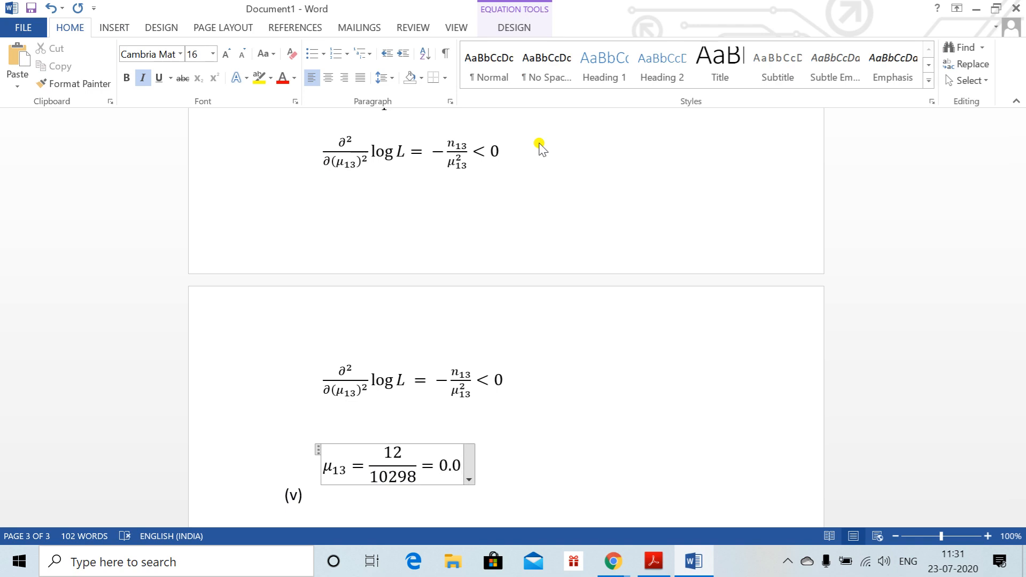
type("01165")
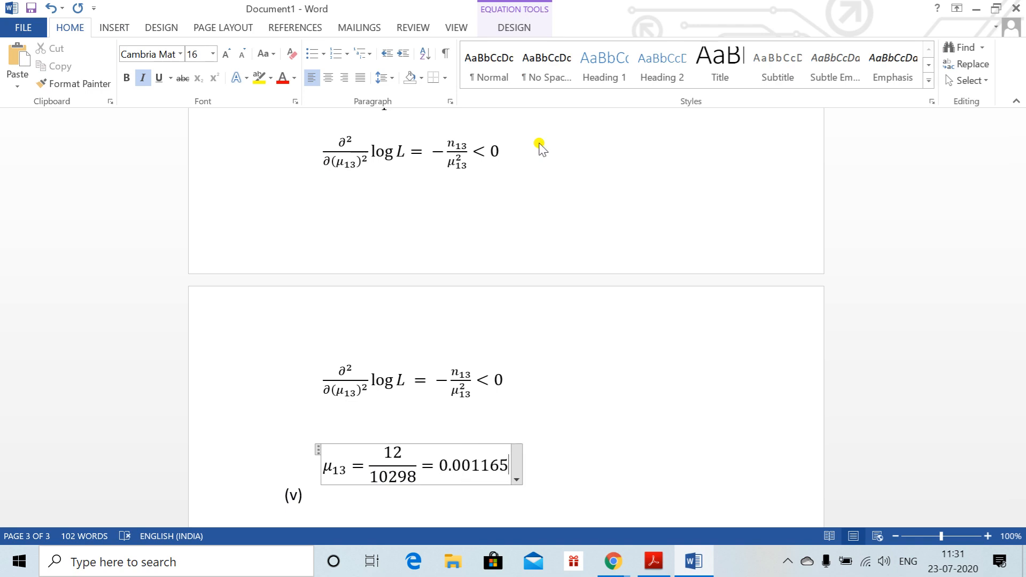
Step: Remove the (v) numbering below the μ_13 estimate and start a line "CRLB =" followed by a new inline equation
left_click_drag(1020, 381, 1021, 396)
left_click(539, 348)
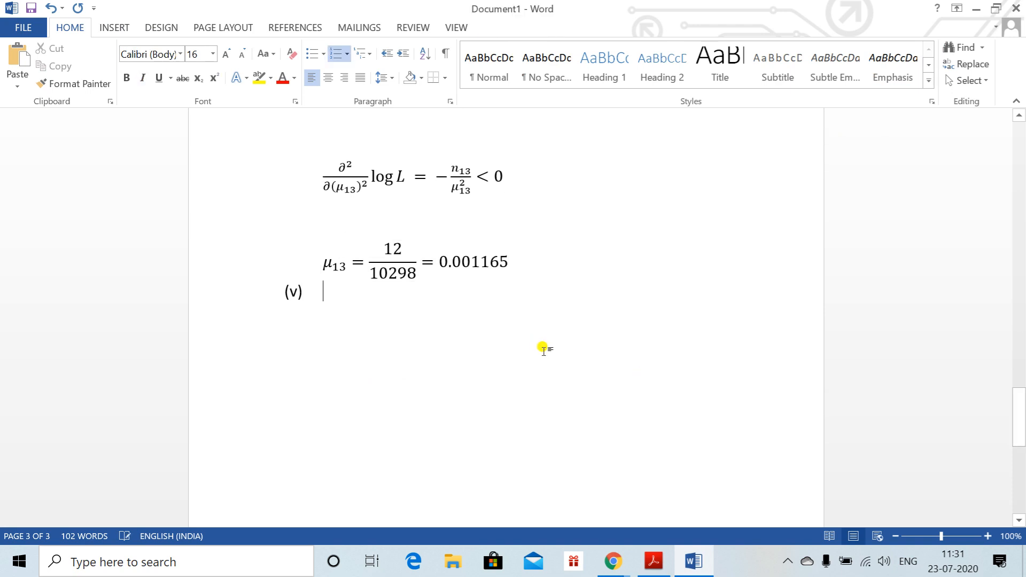
key("BackSpace")
key("Return")
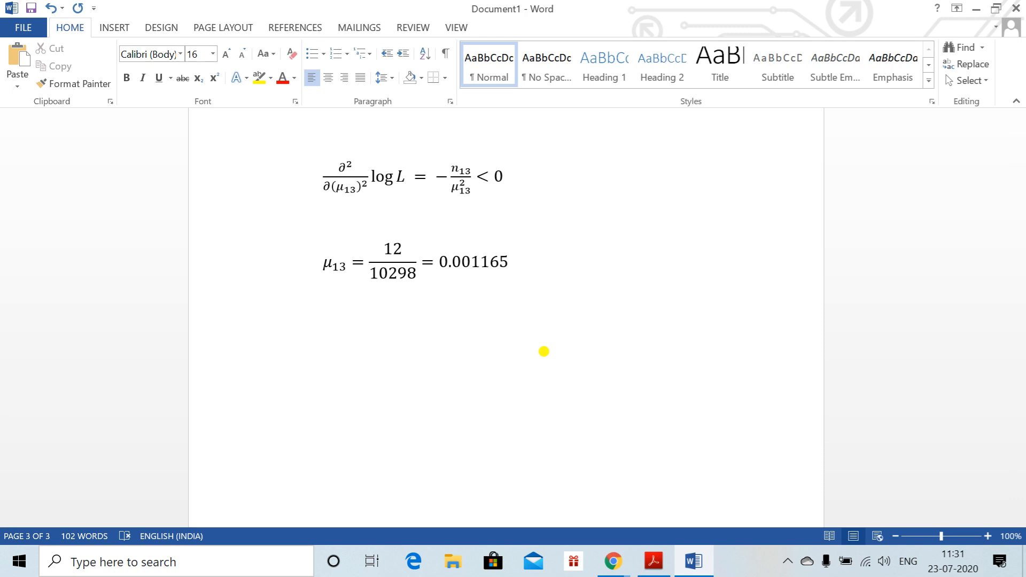
type("CRLB =")
key("alt+equal")
Step: Switch to Google Meet in Chrome, admit the waiting participant to the meeting, and return to Word
key("alt+Tab")
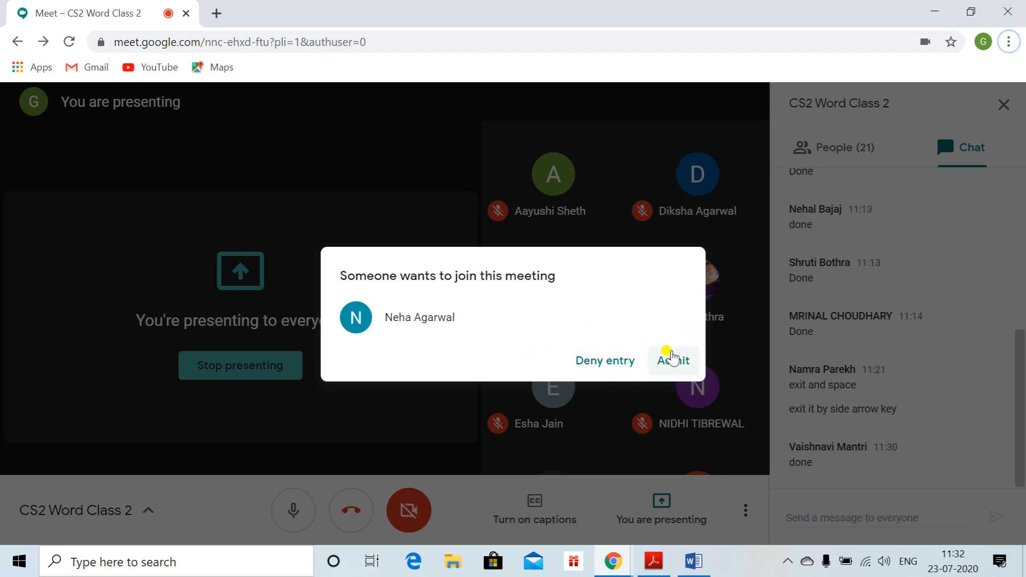
left_click(672, 358)
mouse_move(1020, 342)
left_mouse_down()
mouse_move(1021, 181)
mouse_move(1020, 349)
left_mouse_up()
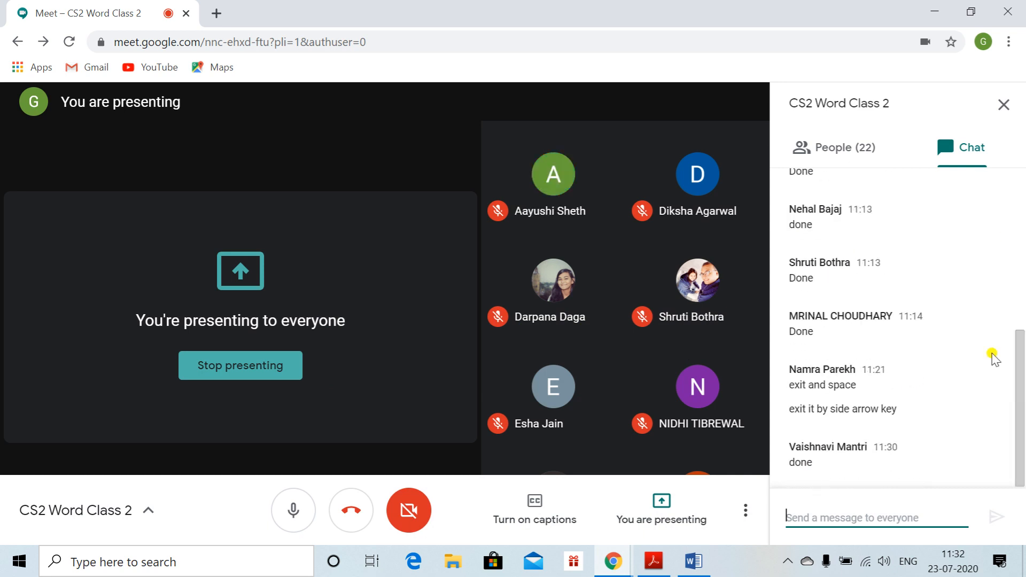
key("alt+Tab")
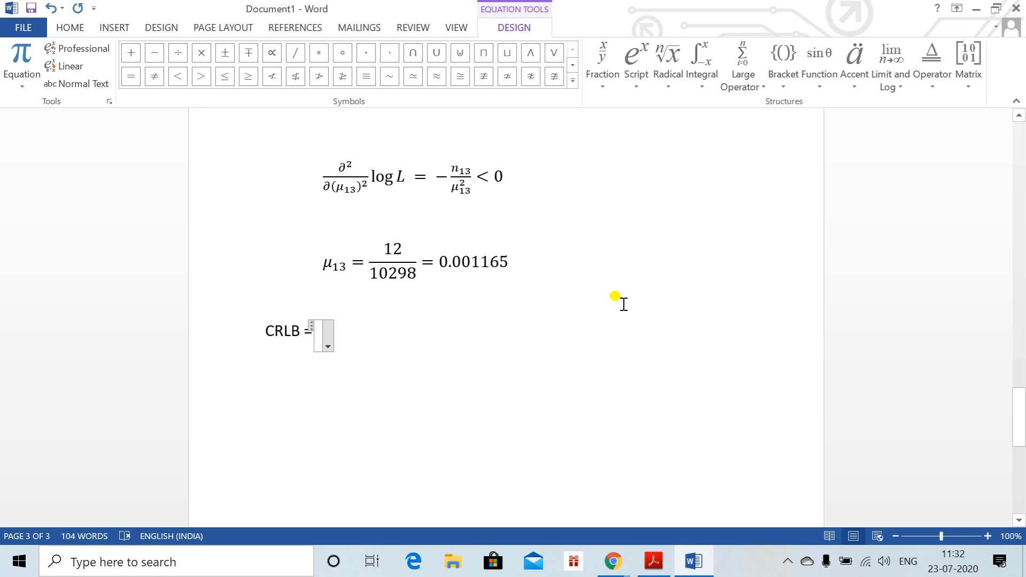
Step: Enter −1/ in the CRLB equation, followed by the ∂²/∂(μ_13)² log L expression copied from the second-derivative equation
type("-1/")
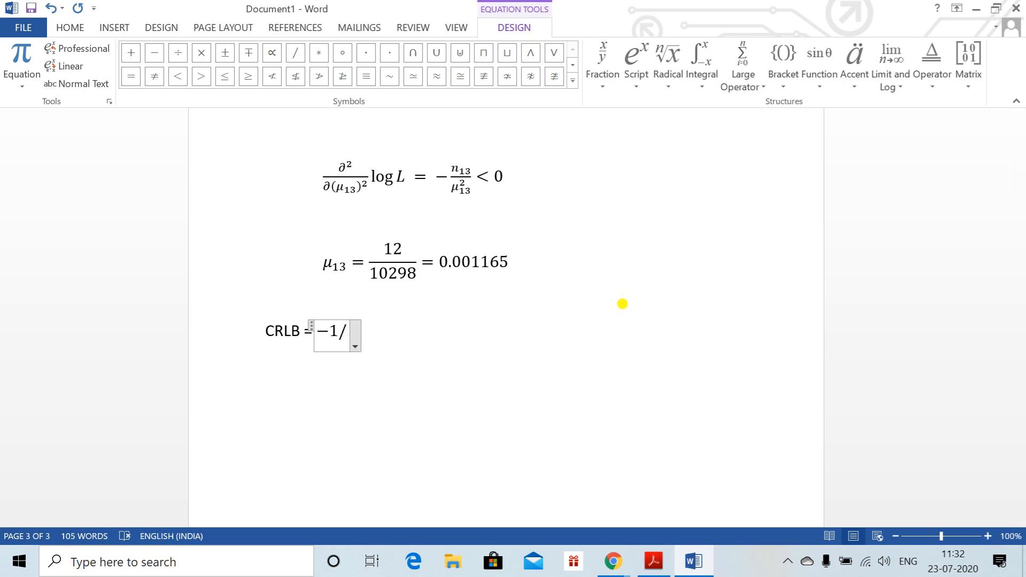
mouse_move(1017, 409)
left_mouse_down()
mouse_move(1020, 353)
mouse_move(1021, 403)
left_mouse_up()
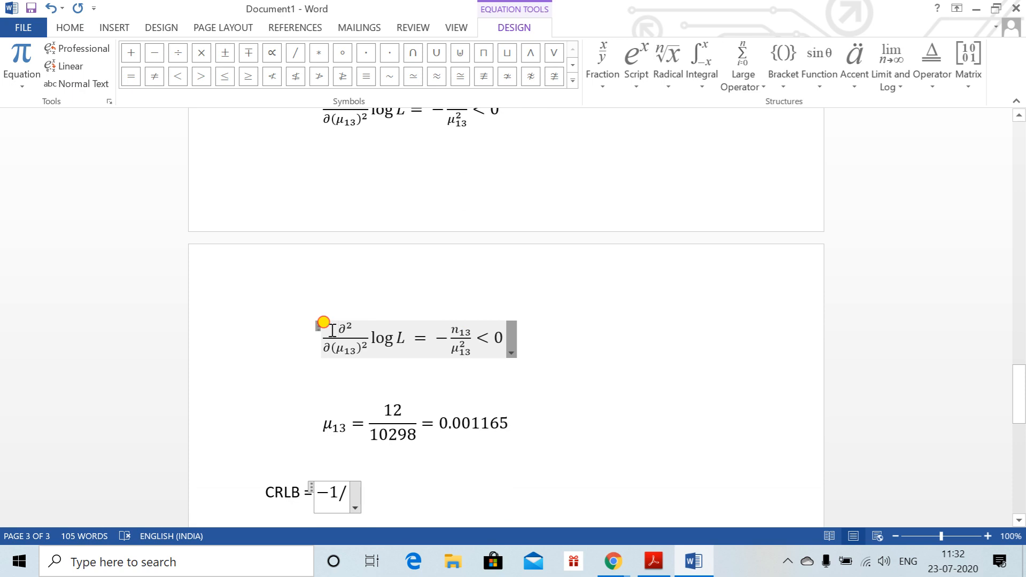
left_click_drag(322, 326, 359, 337)
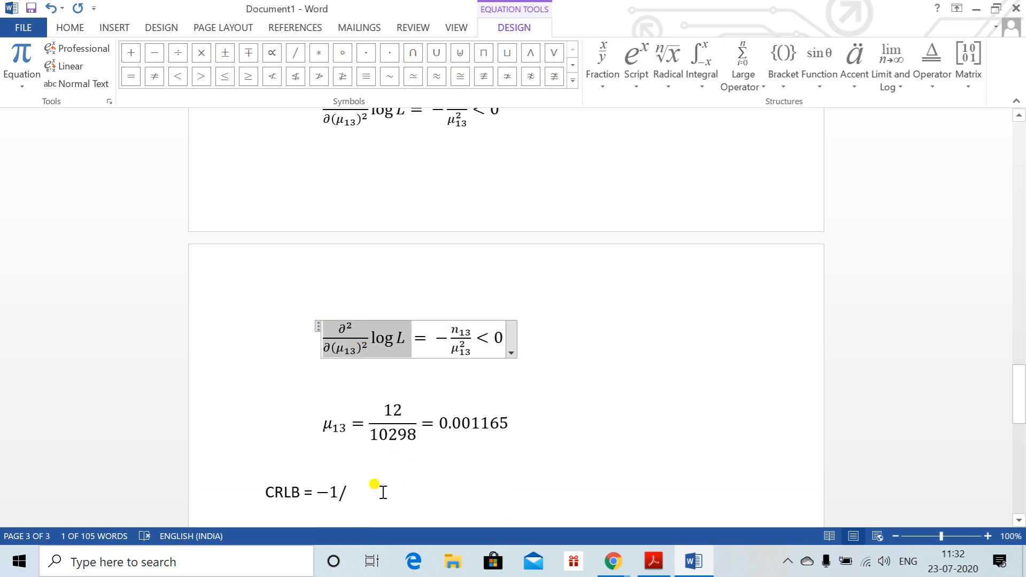
left_click(355, 482)
type("∂²/∂(μ13)² log L")
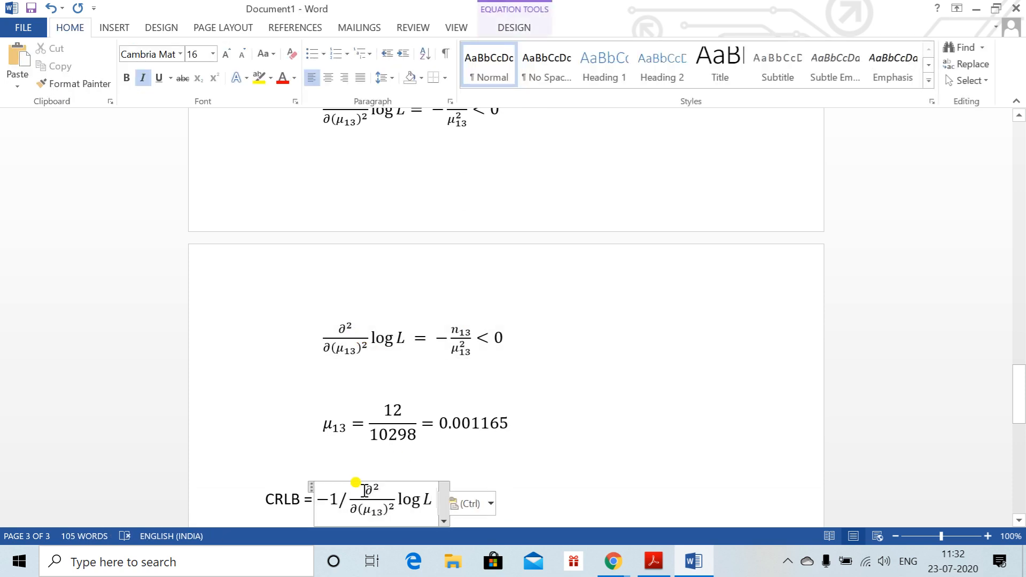
key("Right")
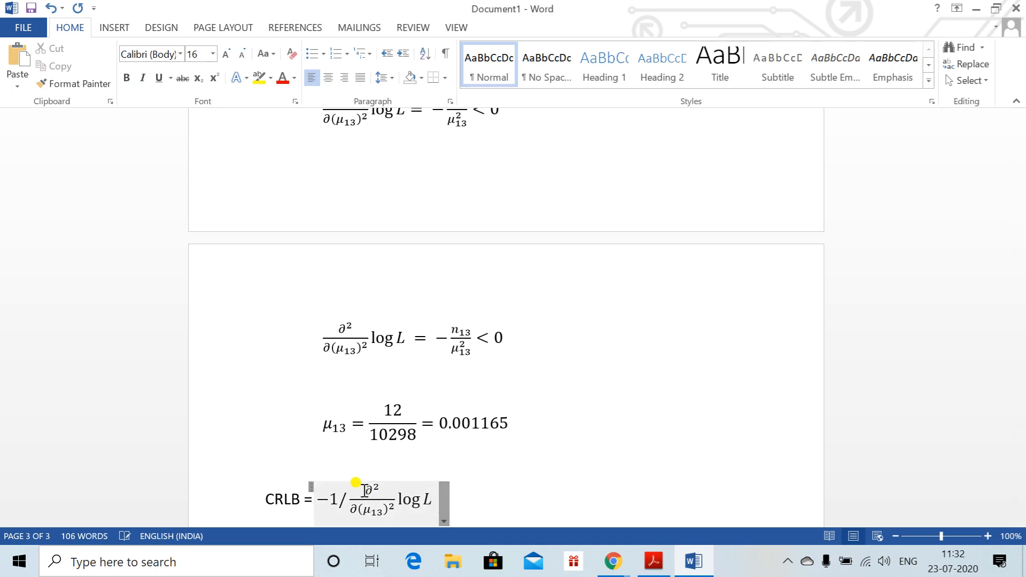
Step: Append "=" to the CRLB line and begin a new inline equation with "1/"
type("=")
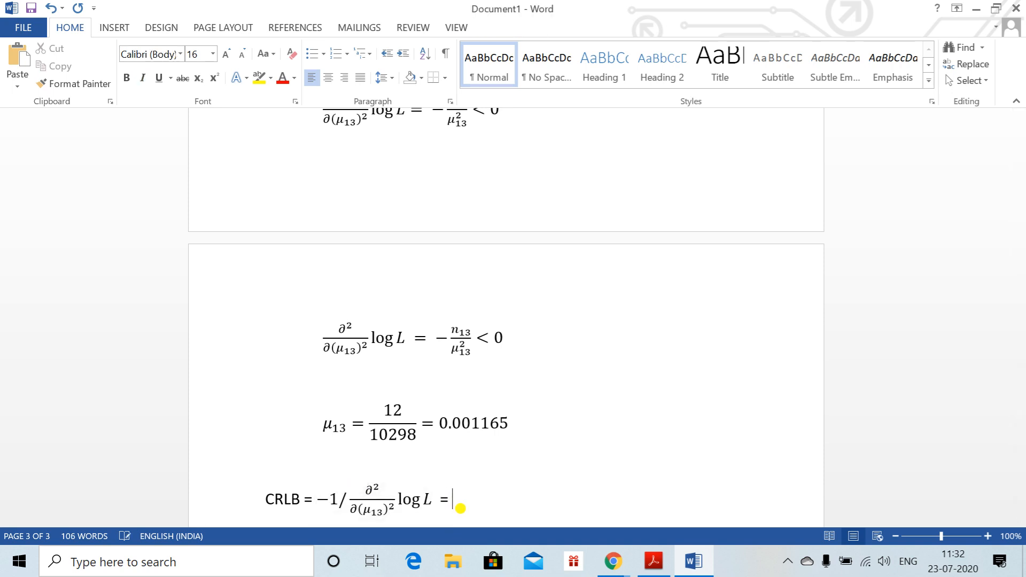
key("alt+equal")
type("1/")
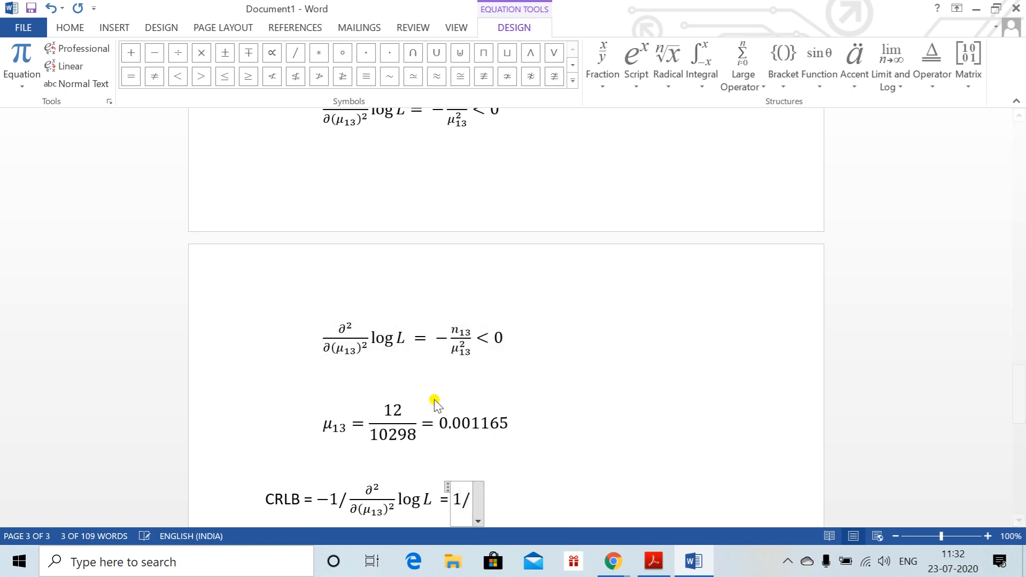
key("BackSpace")
key("BackSpace")
type("1/")
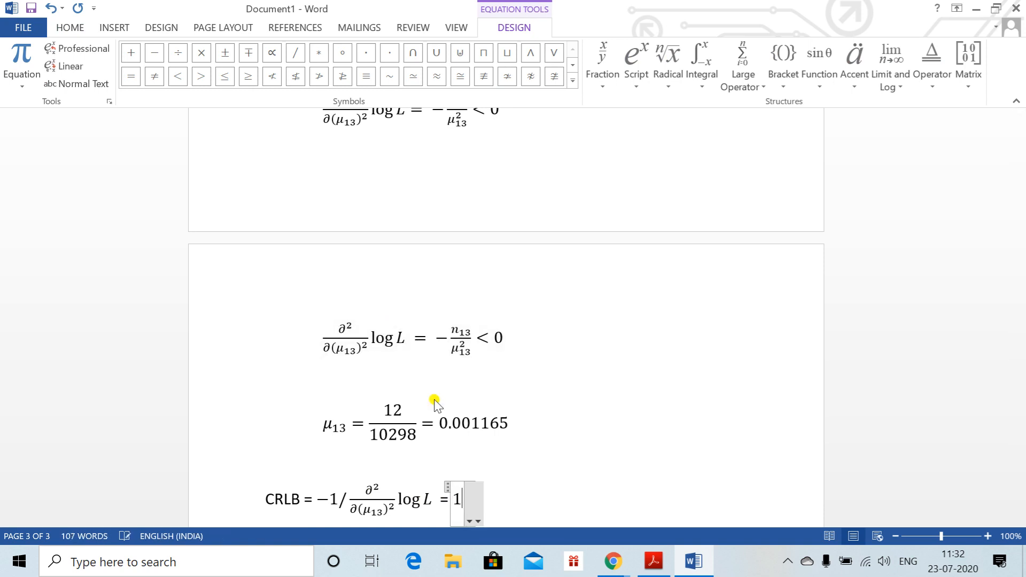
Step: Copy the fraction n_13/μ_13² from the second-derivative equation after the "1/" and add another "=" at the line's end
left_click(444, 325)
left_click_drag(445, 325, 459, 348)
key("ctrl+c")
left_click(469, 499)
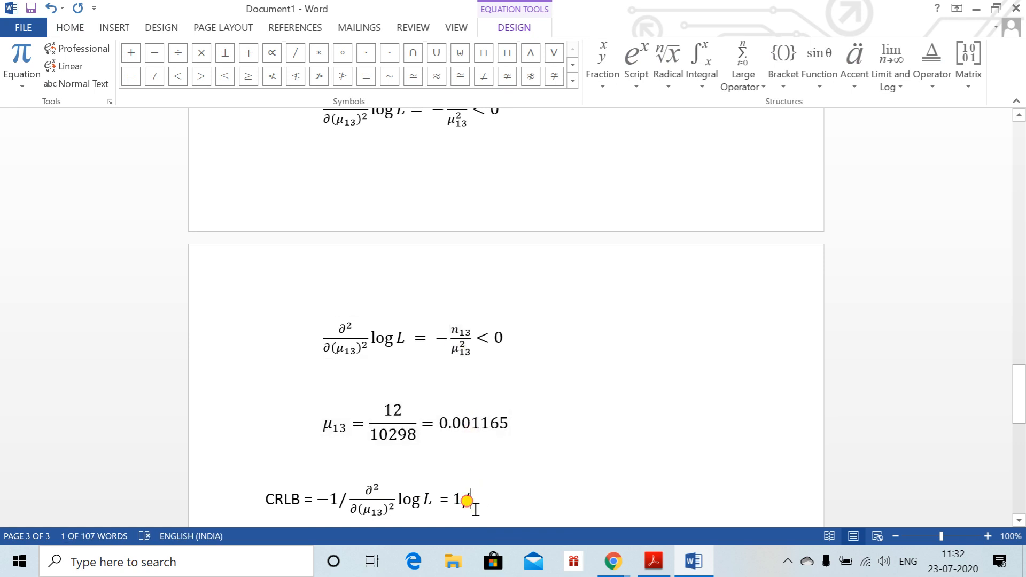
key("ctrl+v")
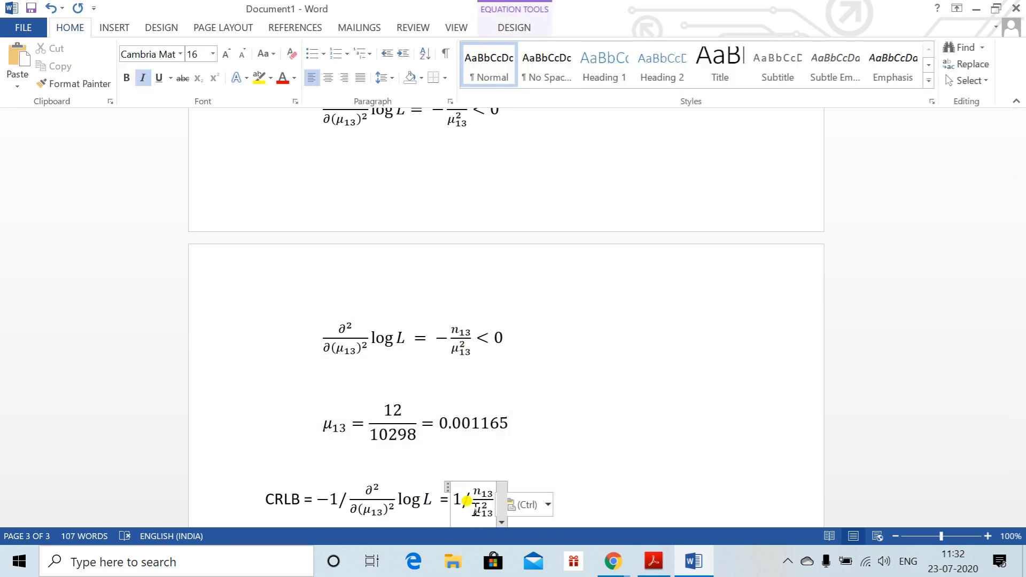
key("Right")
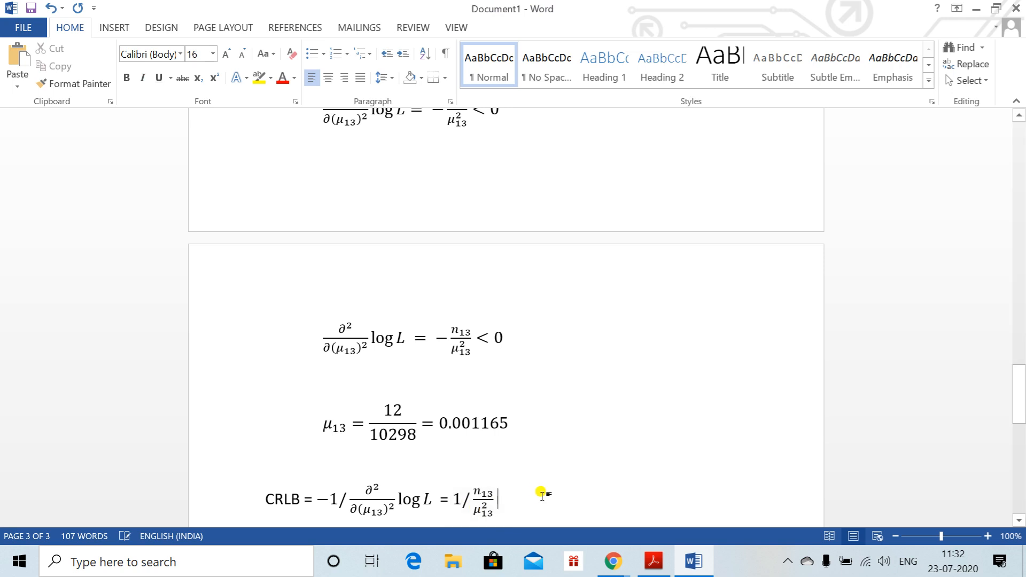
type("=")
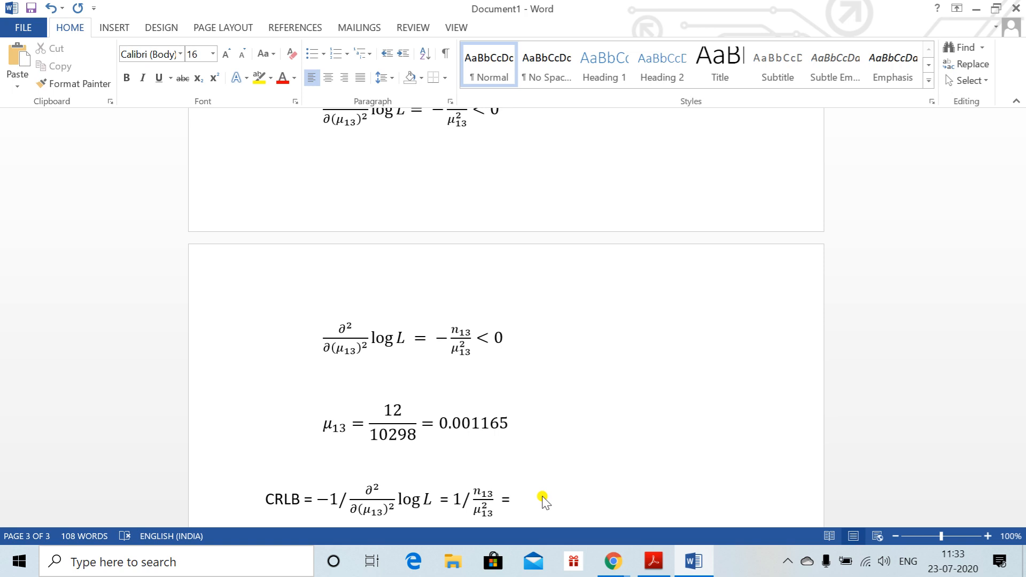
Step: Switch to the CS2 Word Class 2 PDF and read through Question 3 and its parts (i) to (iv)
key("alt+Tab")
key("Tab")
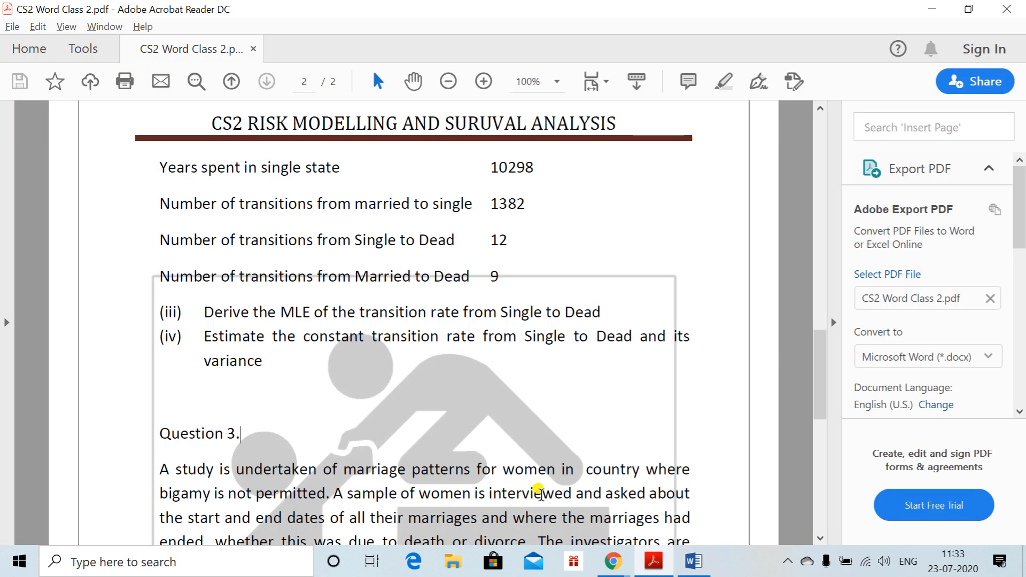
key("Up")
key("Up")
key("Up")
left_click_drag(820, 406, 803, 466)
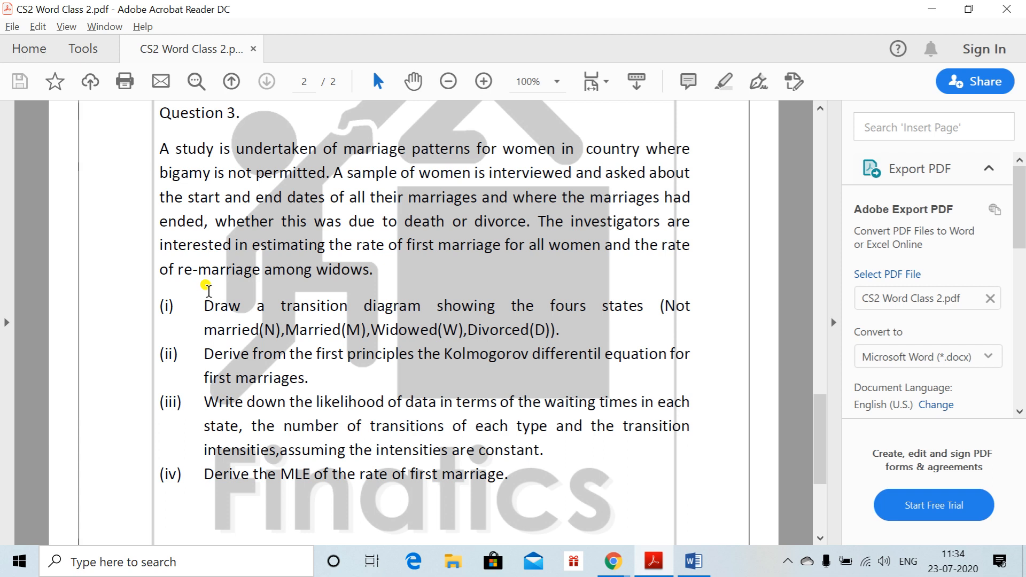
Step: Switch to Word and view the Advanced editing options in Word Options
key("alt+Tab")
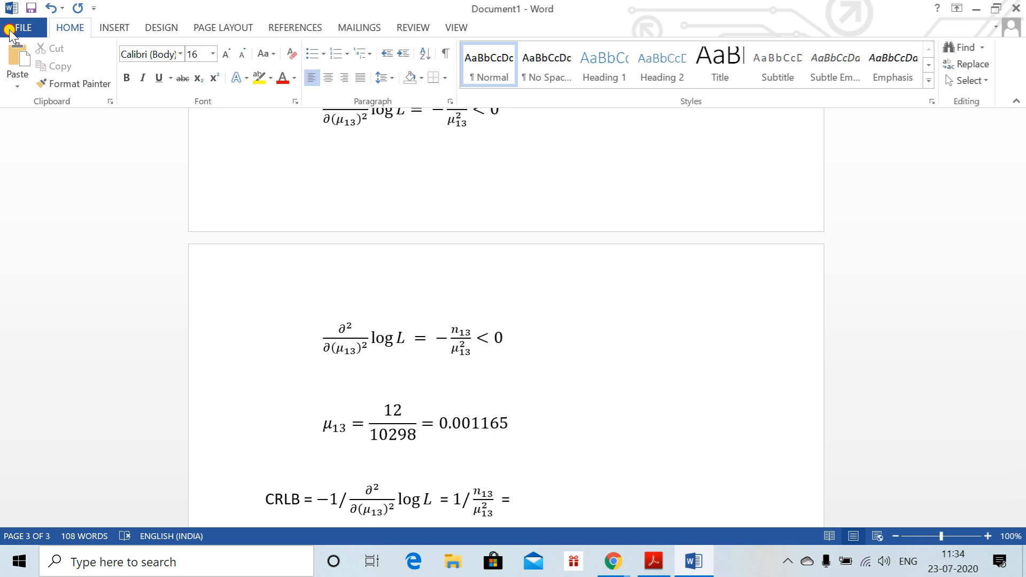
left_click(8, 28)
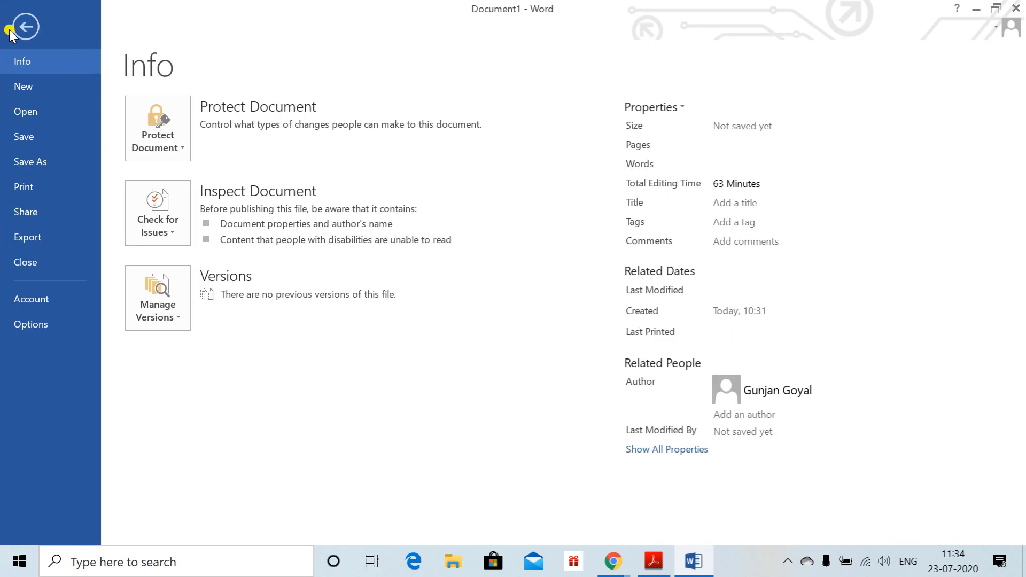
left_click(9, 323)
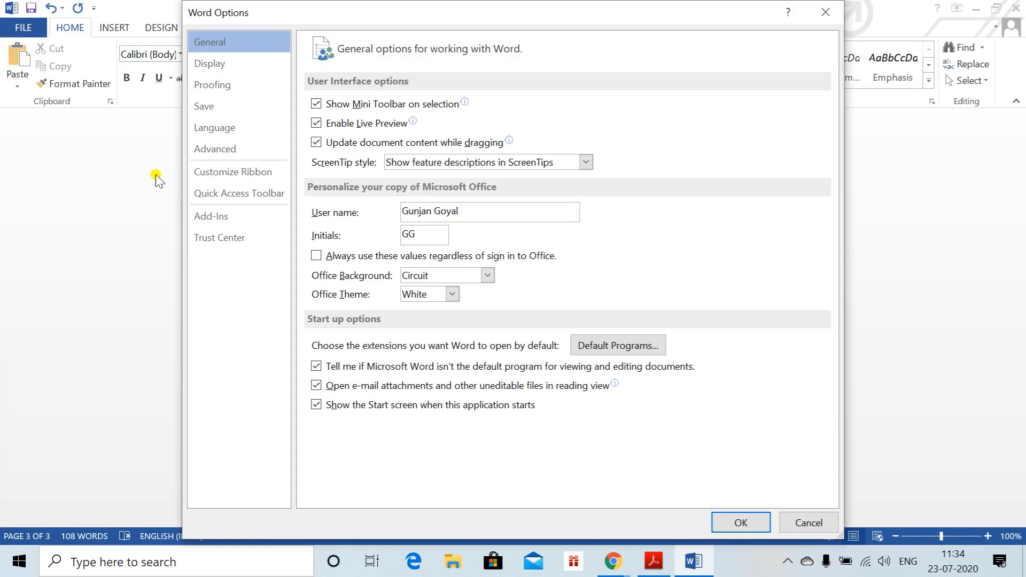
left_click(202, 149)
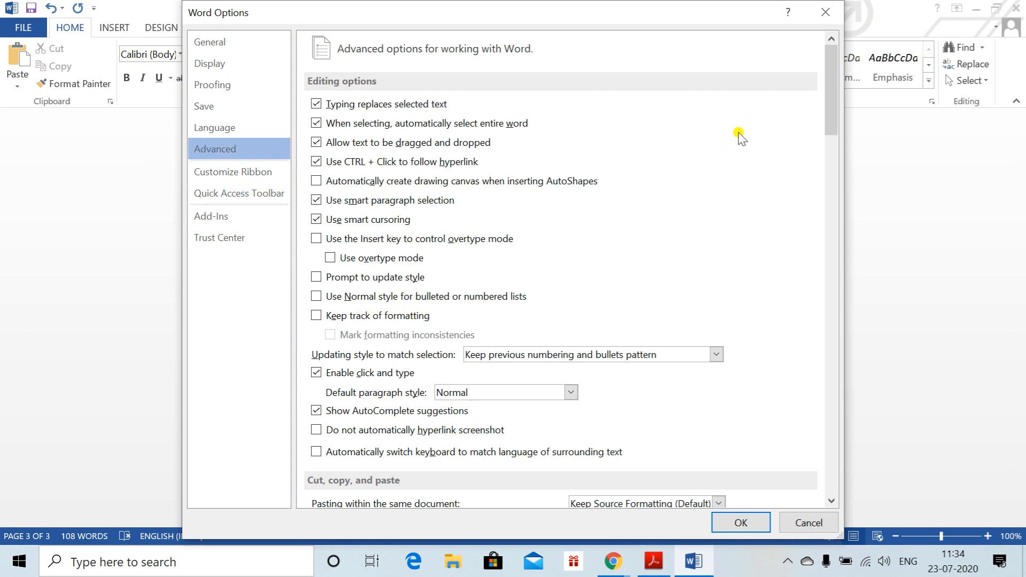
left_click_drag(831, 99, 752, 79)
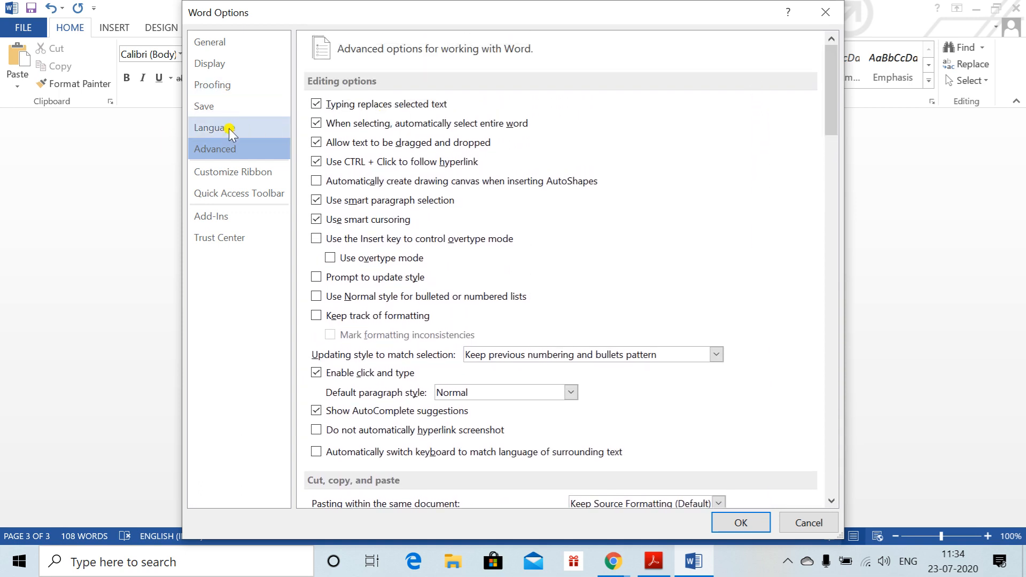
Step: Look through the Customize Ribbon, Advanced, Language, Save, Display and General categories of Word Options
left_click(223, 171)
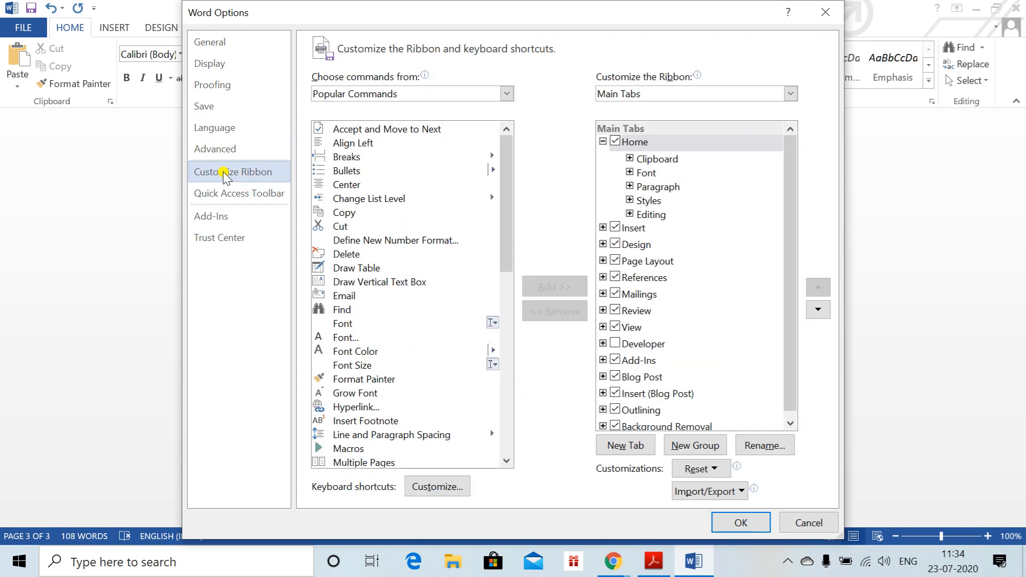
left_click(207, 148)
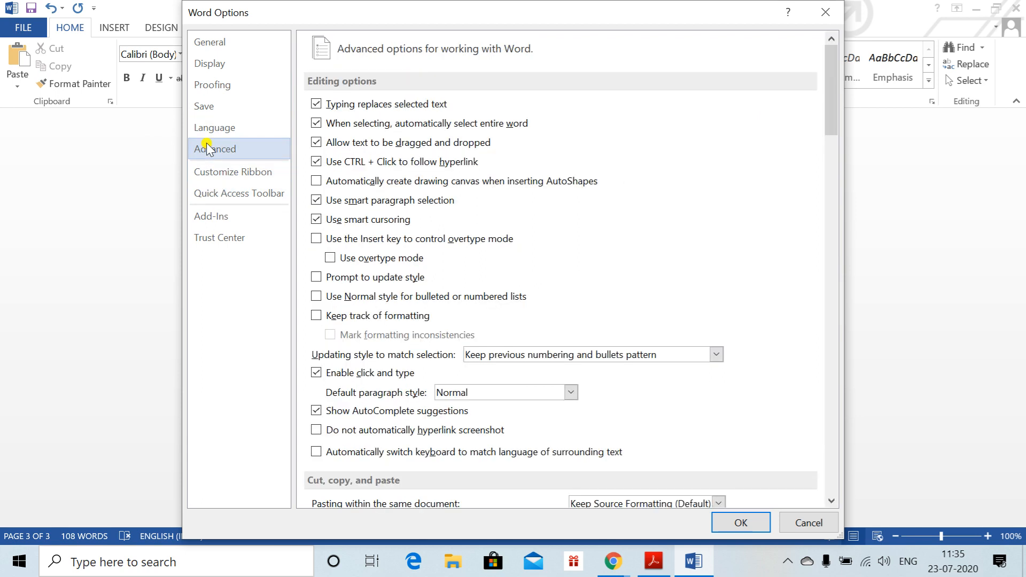
left_click(206, 129)
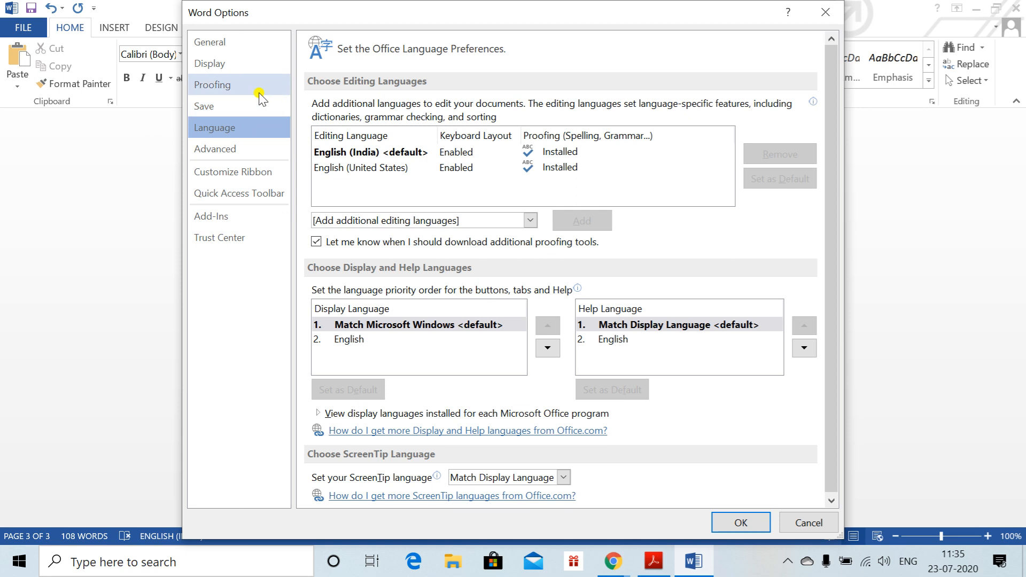
left_click(247, 106)
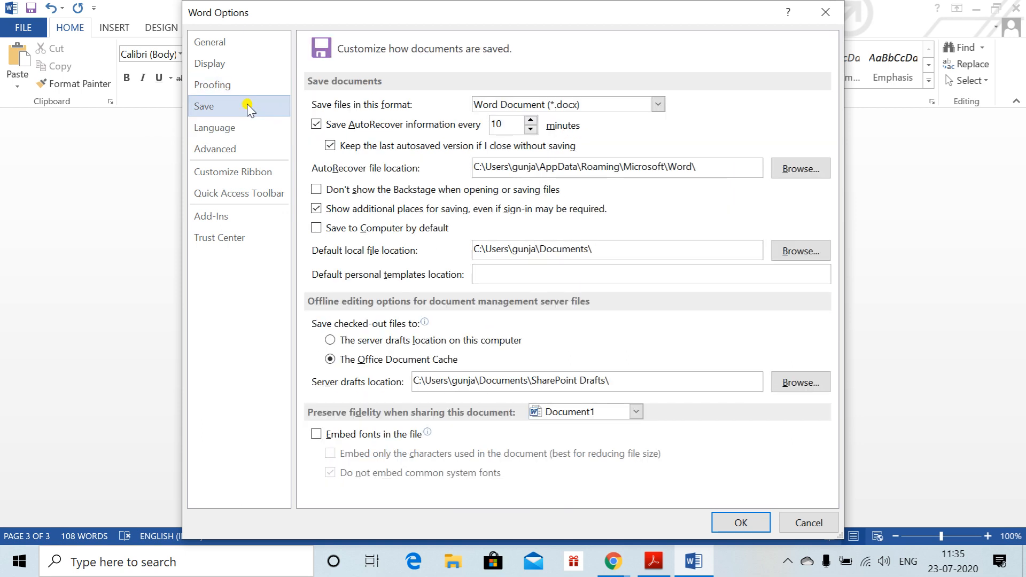
left_click(243, 66)
left_click(242, 39)
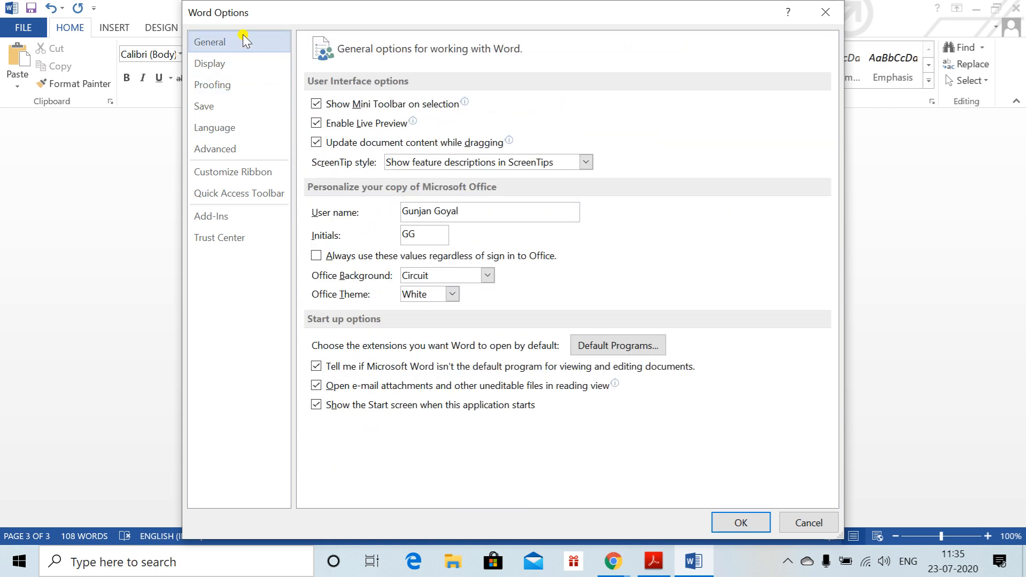
Step: Examine the Advanced options down to the Display and Print settings and close Word Options
left_click(219, 151)
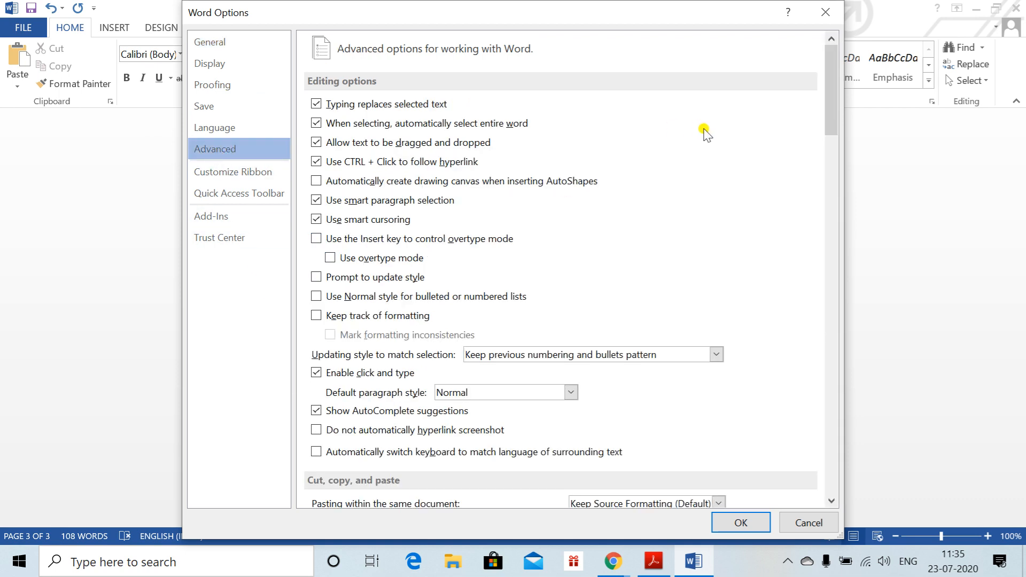
left_click_drag(831, 107, 813, 308)
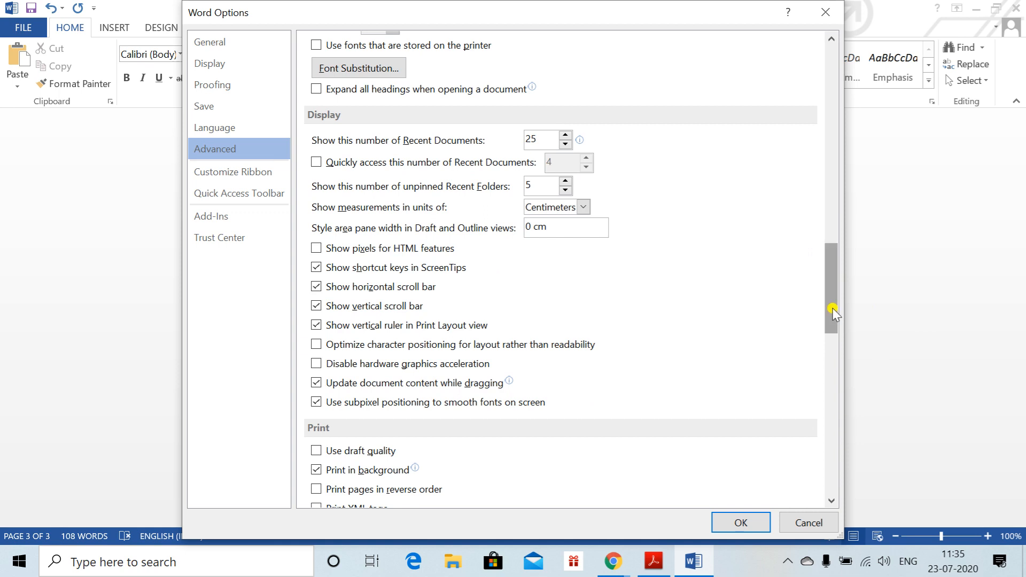
left_click_drag(828, 291, 828, 301)
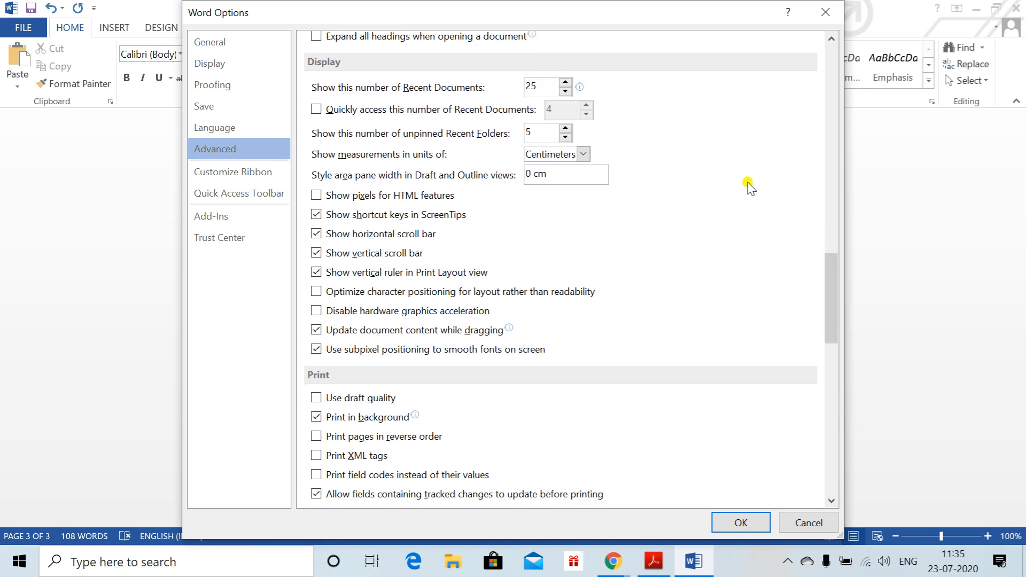
left_click(816, 9)
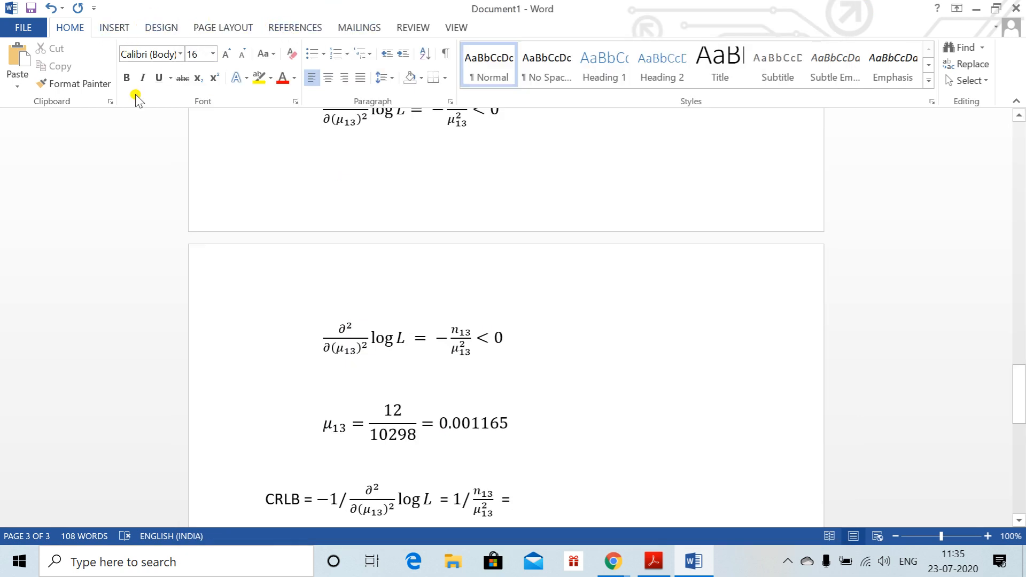
Step: Check the available COM add-ins through the Add-Ins category of Word Options and cancel the dialog
left_click(39, 31)
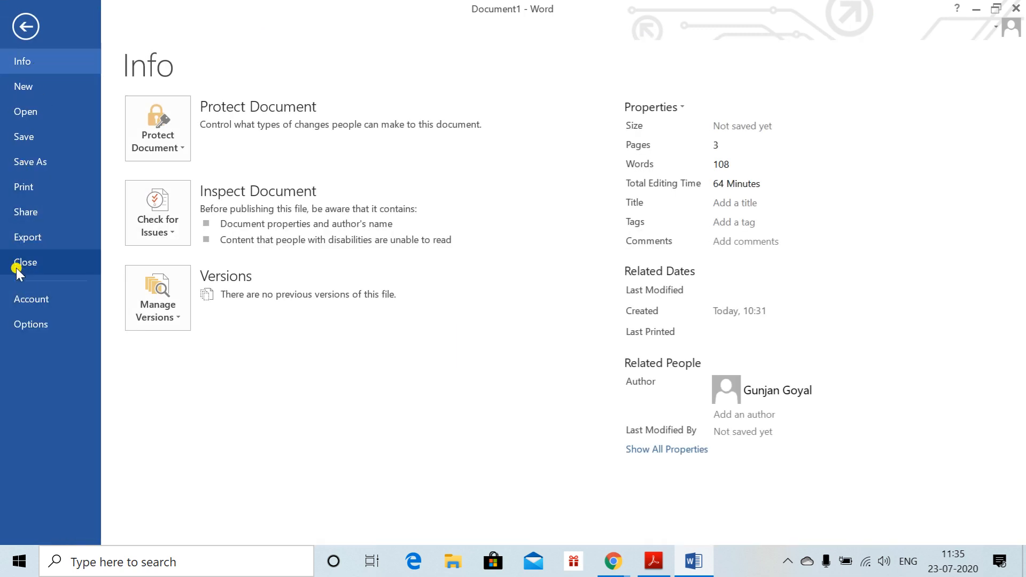
left_click(24, 322)
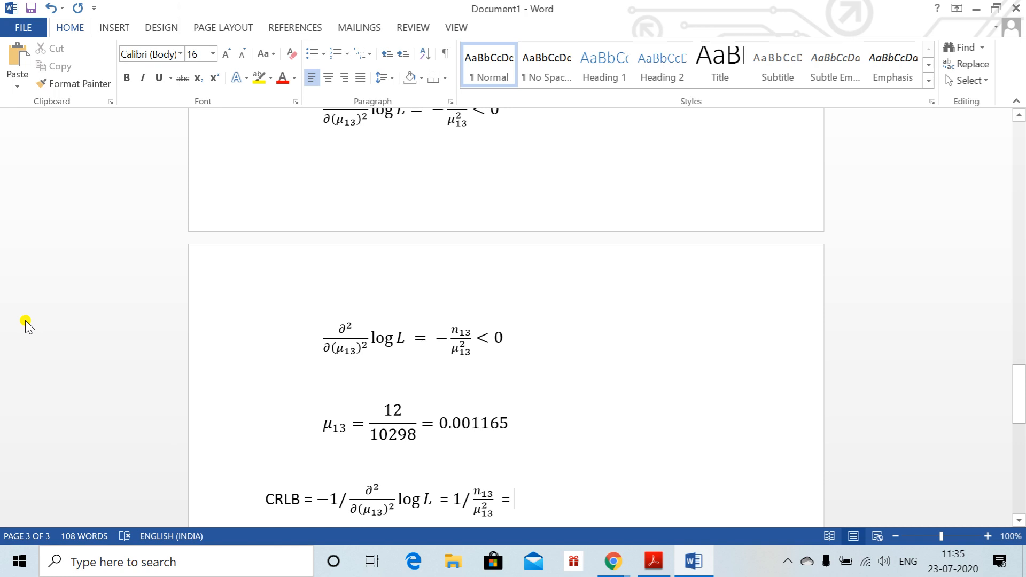
left_click(206, 217)
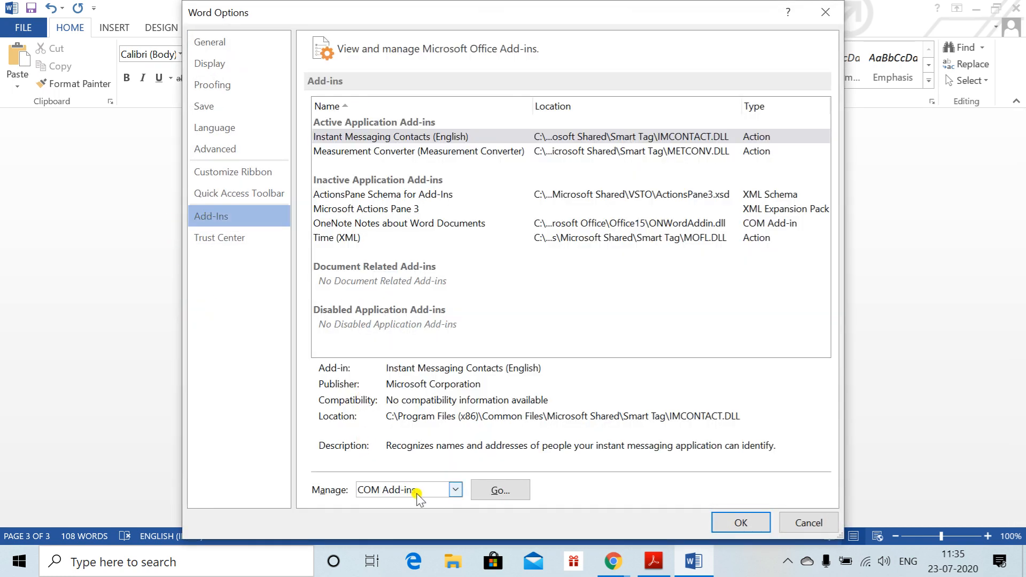
left_click(492, 487)
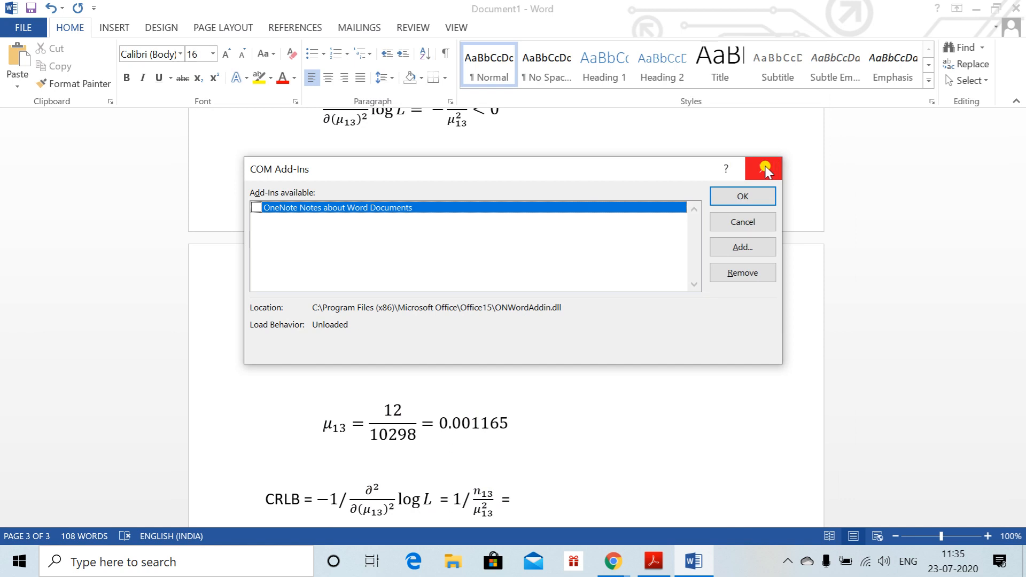
left_click(731, 222)
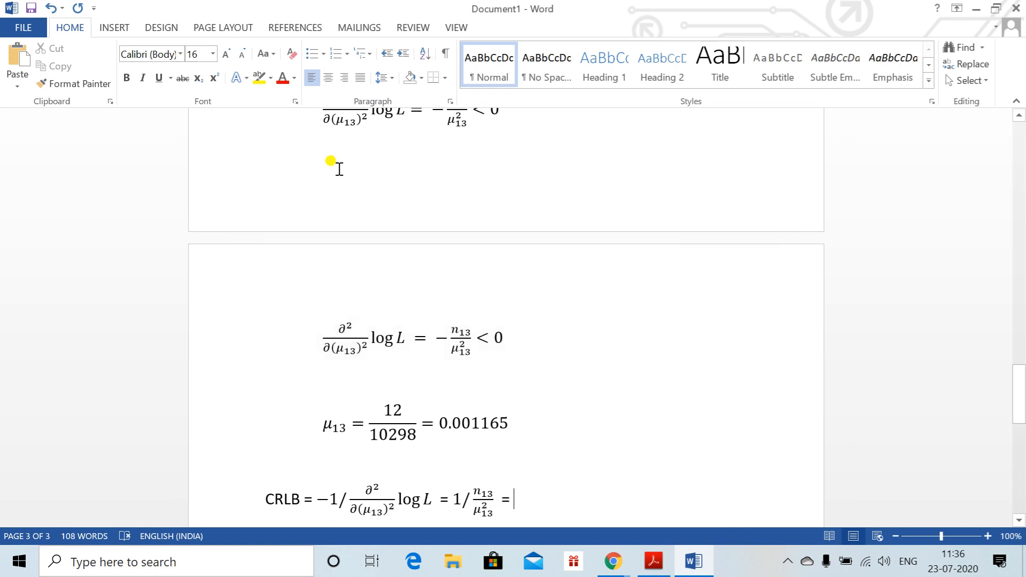
left_click(27, 25)
left_click(27, 27)
left_click(112, 28)
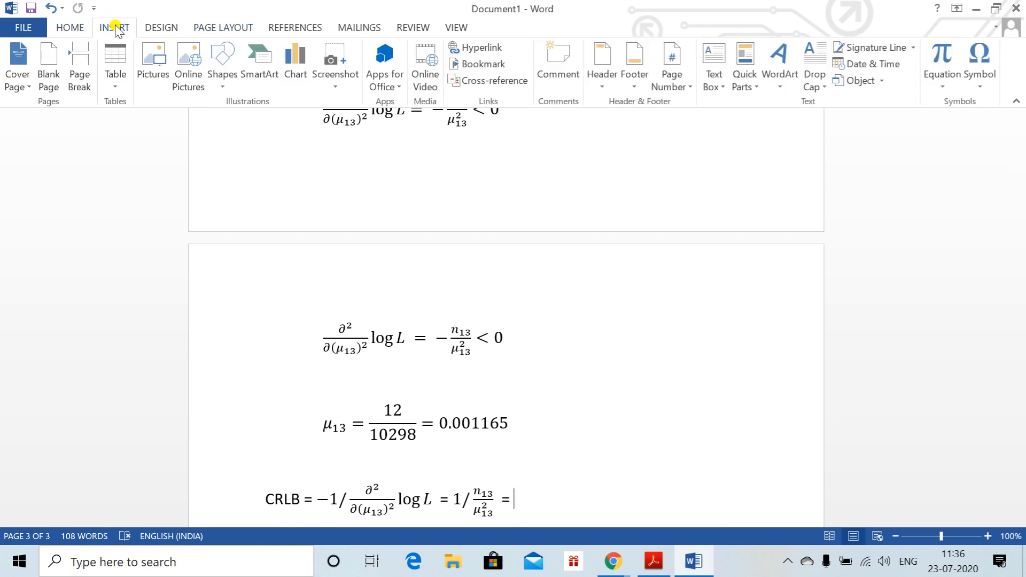
left_click(117, 80)
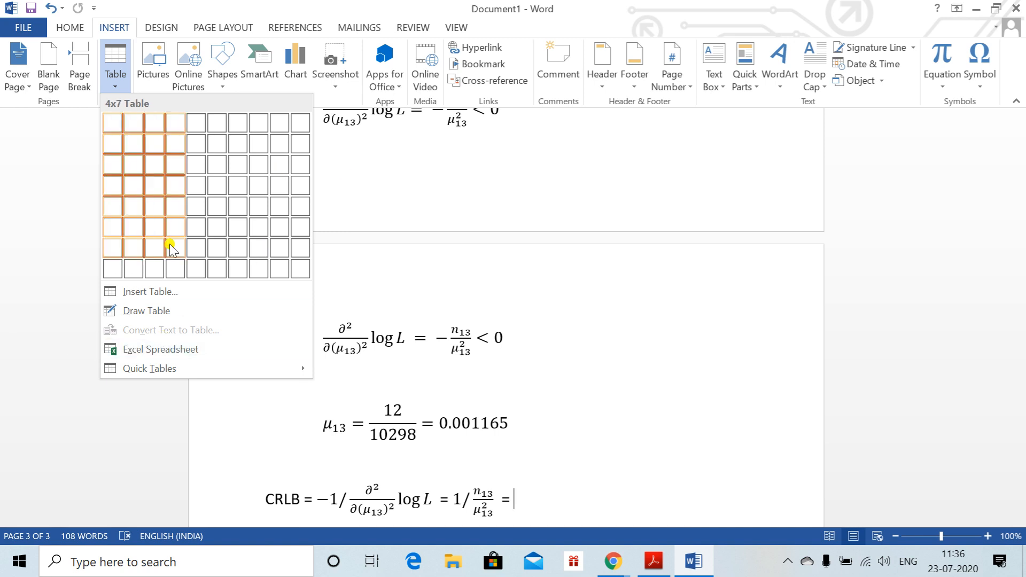
left_click(0, 174)
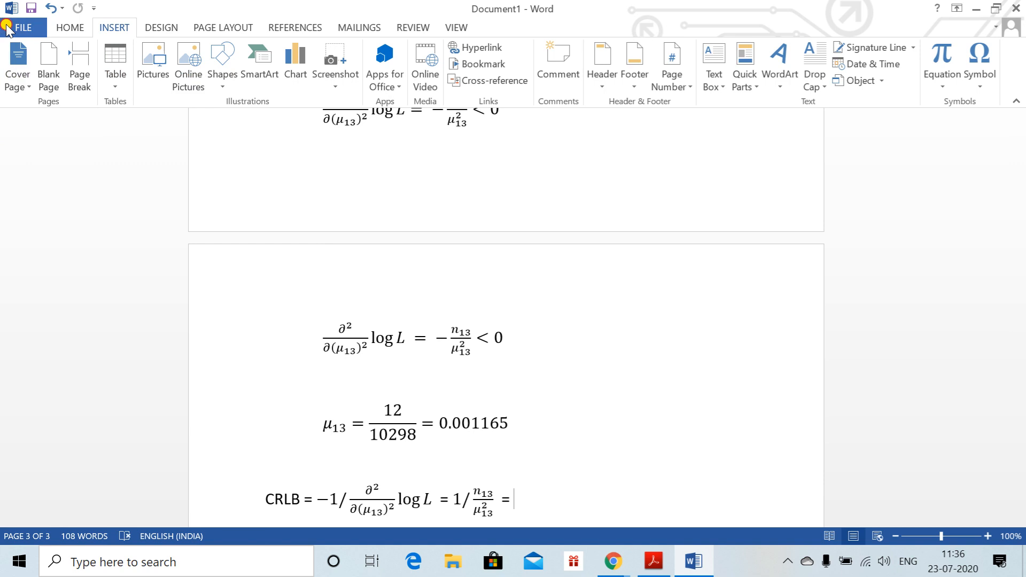
left_click(23, 27)
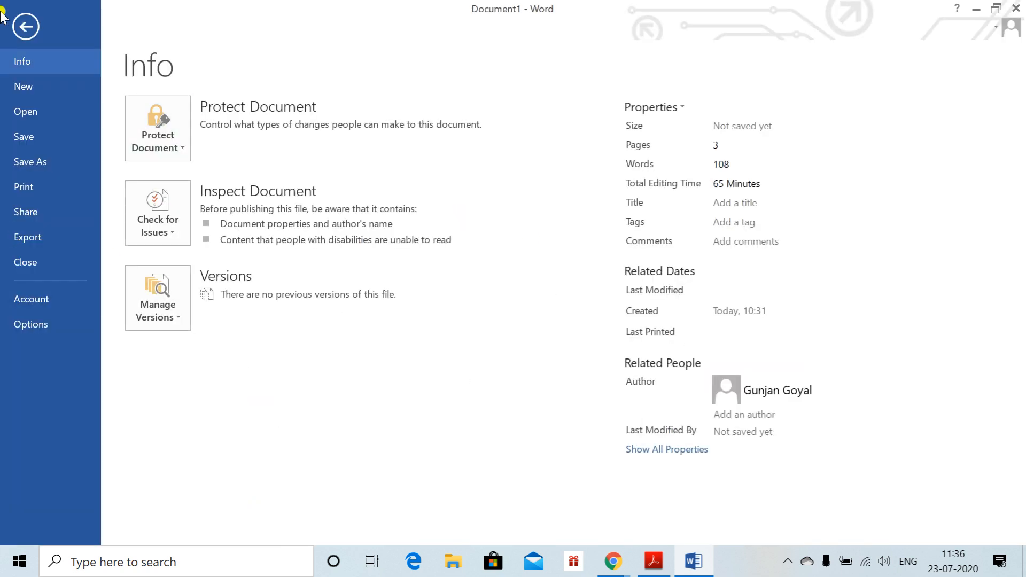
left_click(26, 26)
Step: Switch from Word to the Question 3 PDF and on to the Google Meet call in Chrome to view its chat
key("alt+Tab")
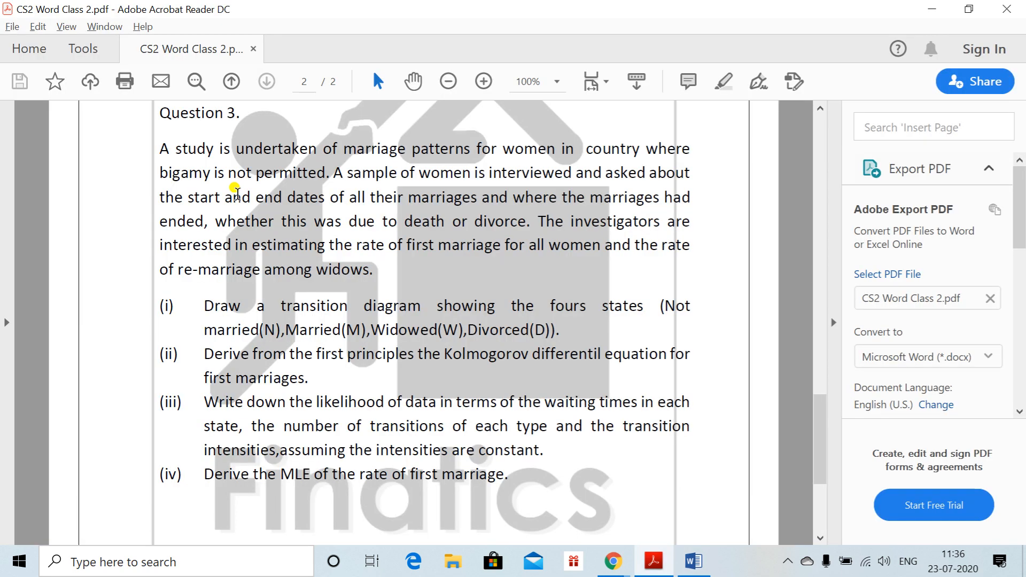
key("alt+Tab")
key("Tab")
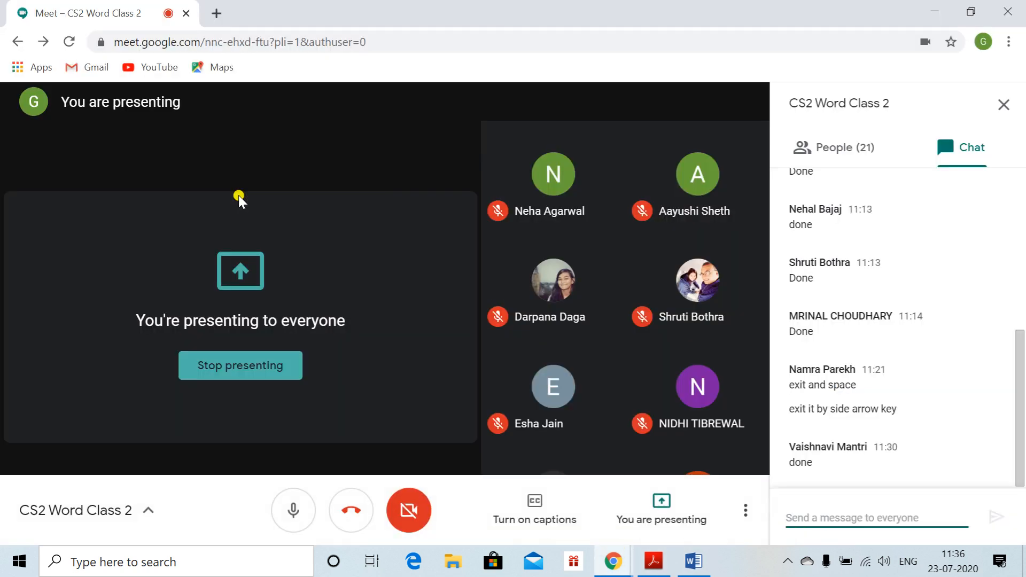